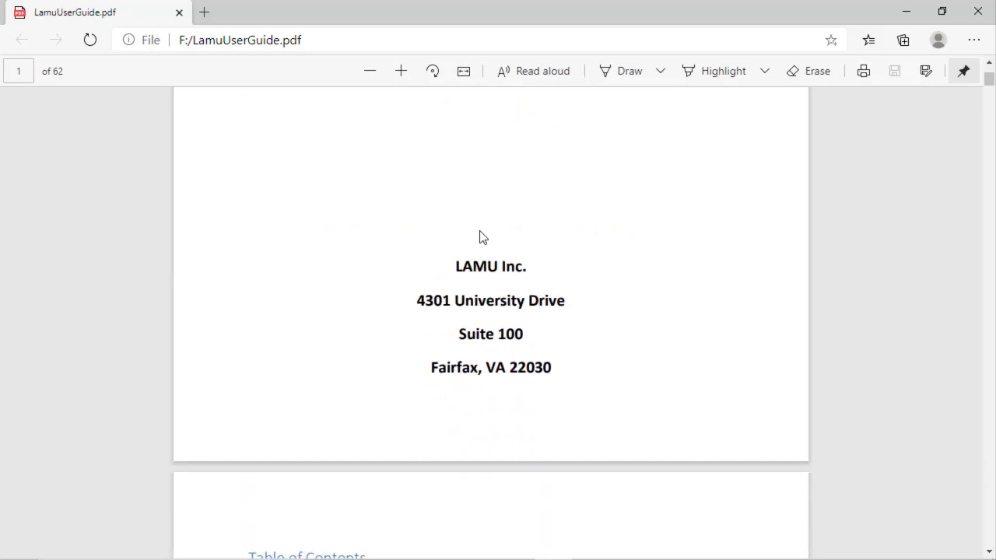
Look through the table of contents in LamuUserGuide.pdf and close the document.
scroll(480, 230, down, 9)
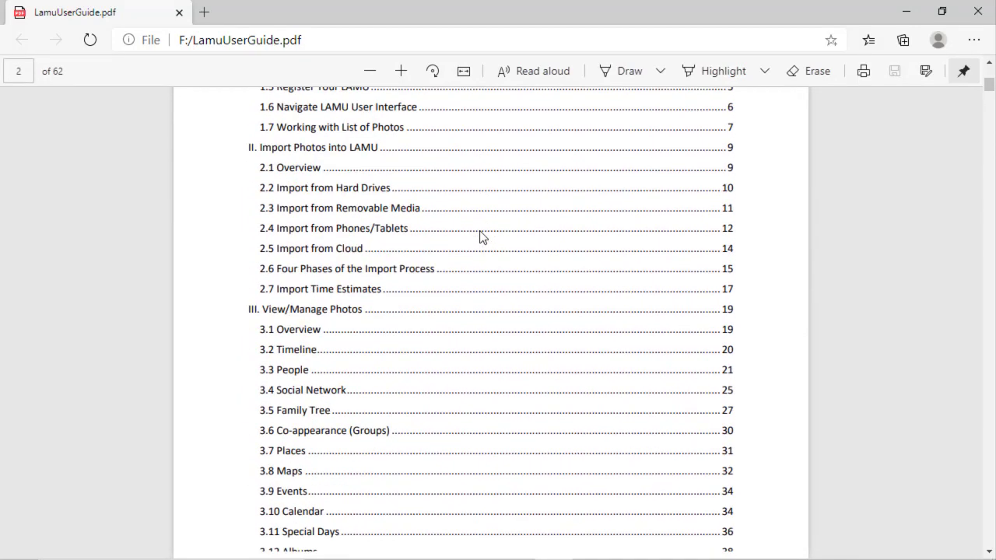
scroll(480, 238, down, 3)
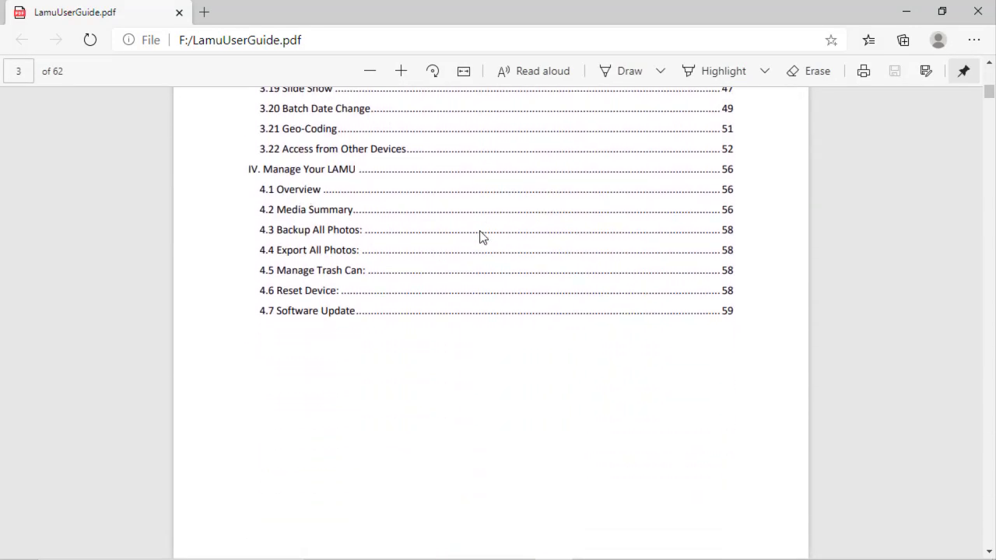
click(989, 11)
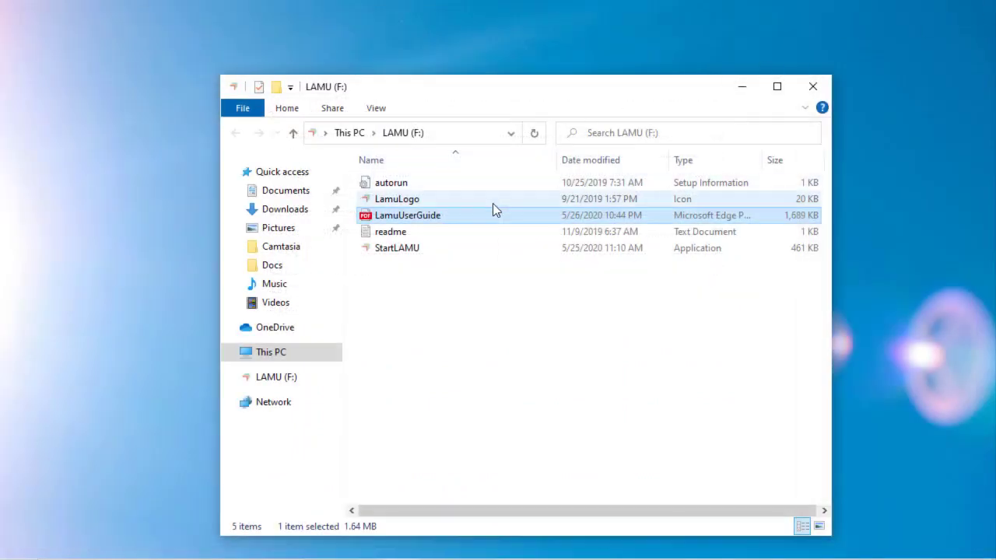
Launch StartLAMU from the LAMU (F:) drive and browse the photo timeline from 2020 back to 1969.
click(419, 242)
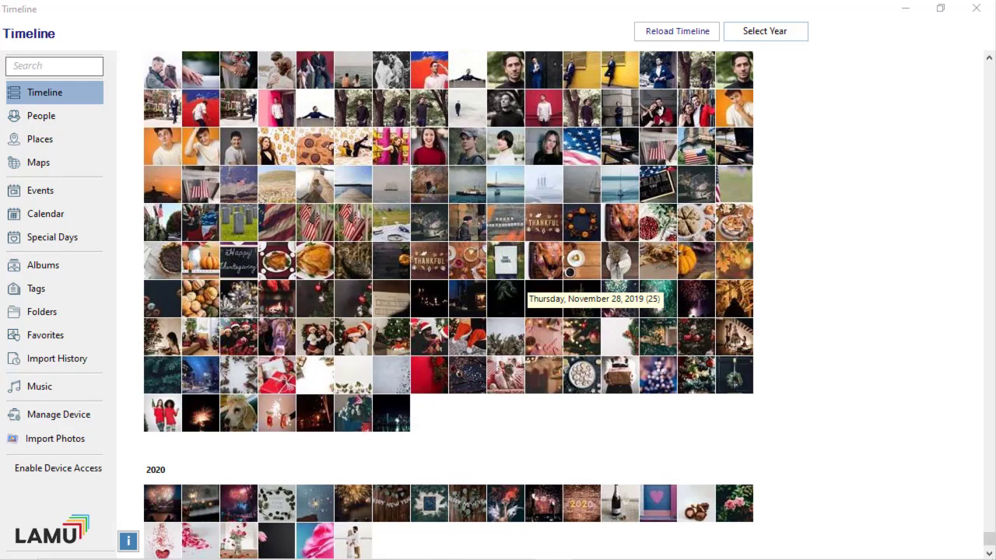
scroll(522, 287, down, 1)
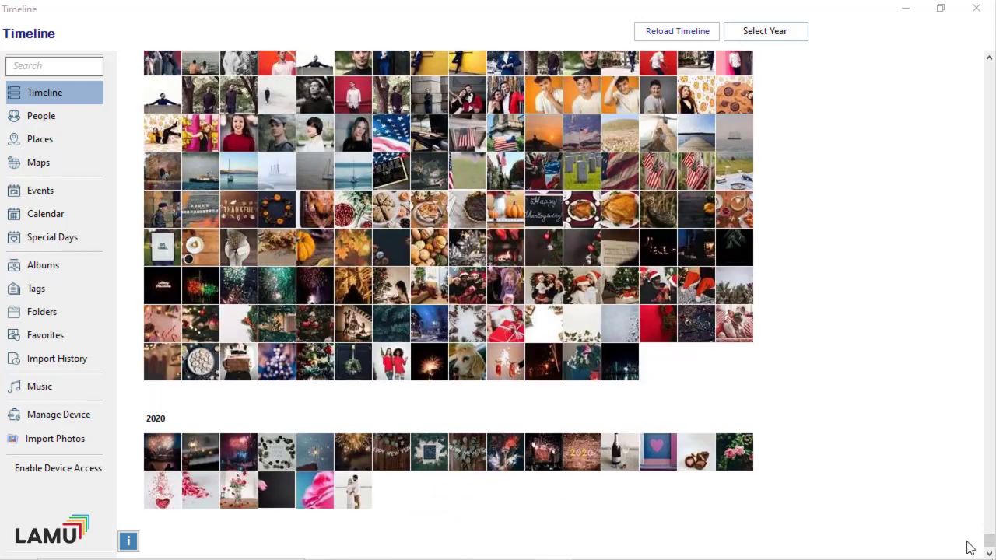
drag(989, 544, 989, 70)
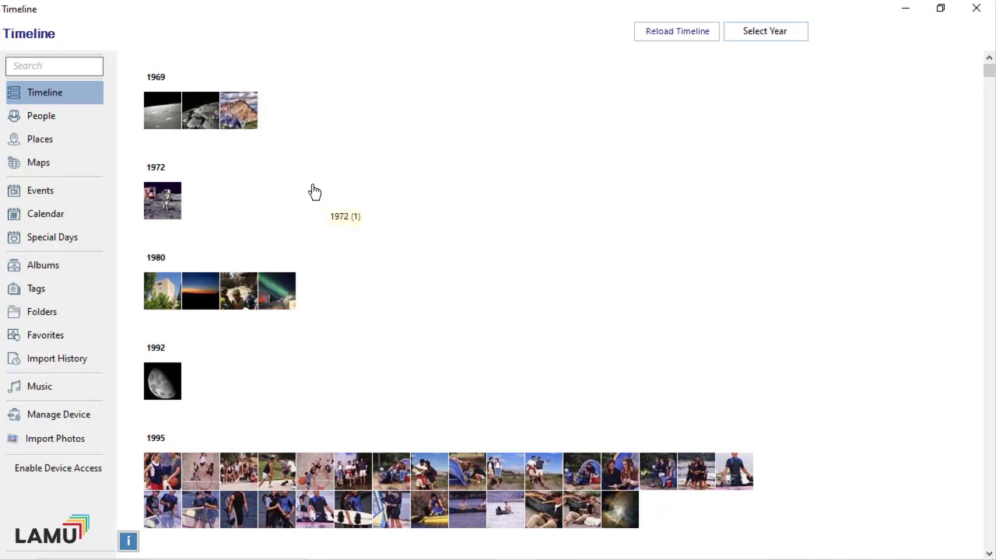
View the 1969 photos and those of the following year, 1972, with large square thumbnails.
click(158, 78)
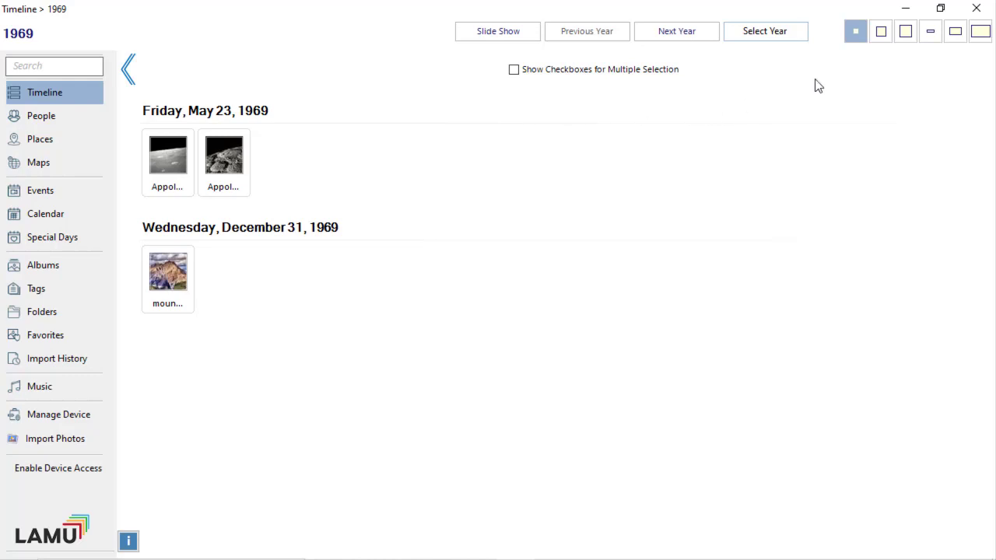
click(906, 31)
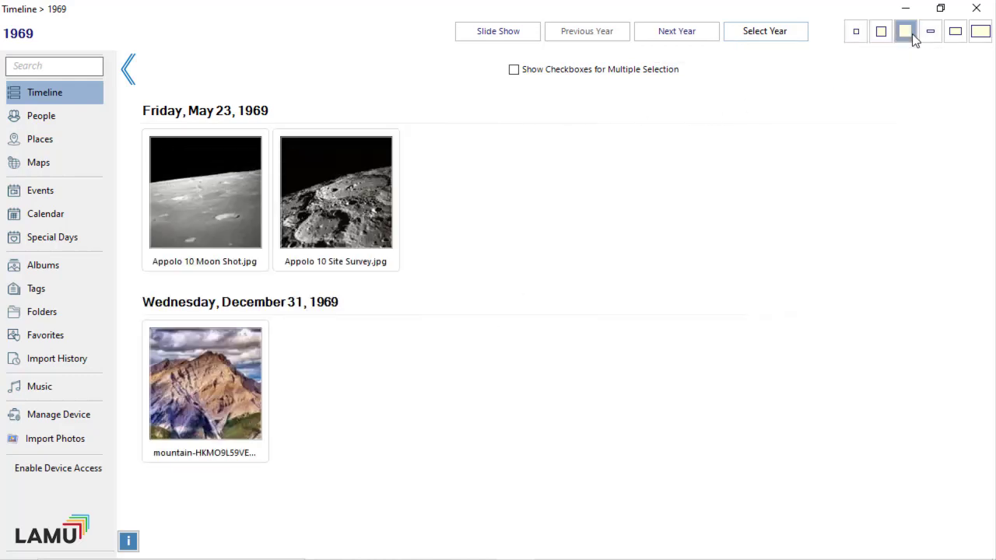
click(677, 35)
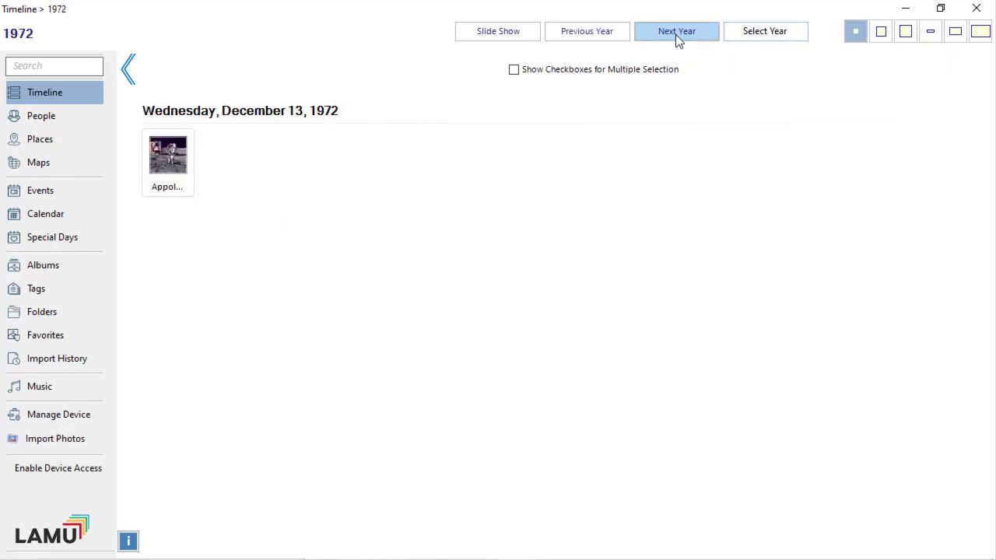
click(907, 36)
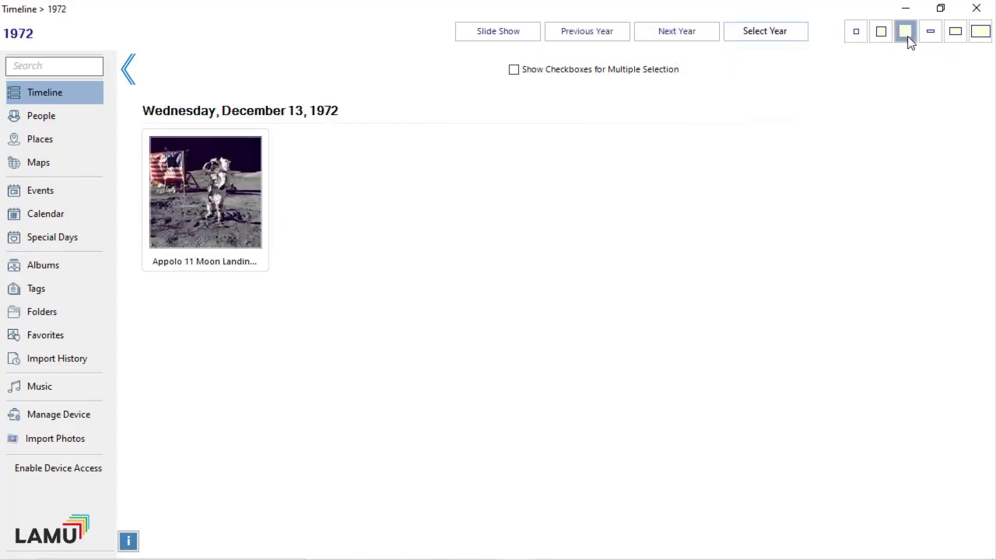
Jump directly to the photos of 1995 and return to the timeline overview.
click(764, 37)
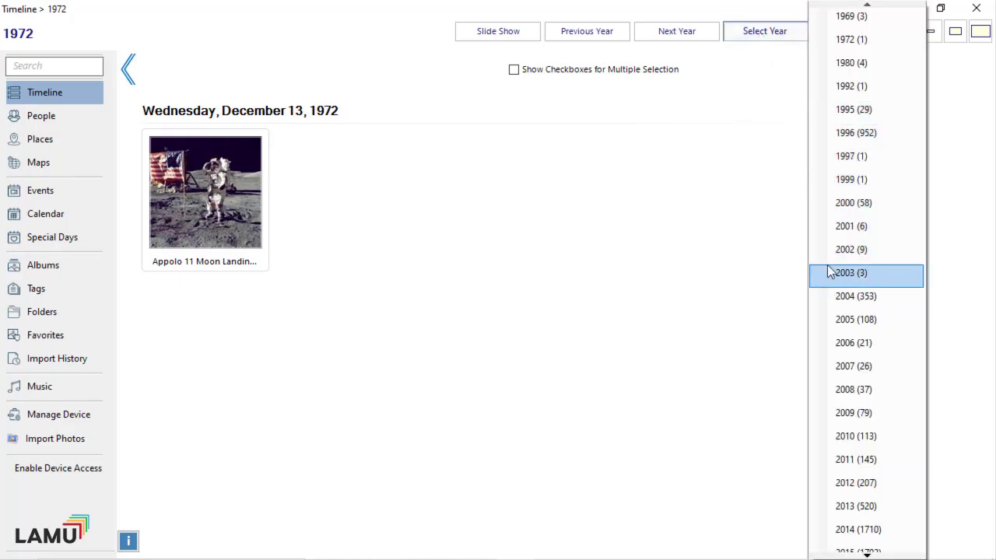
click(858, 110)
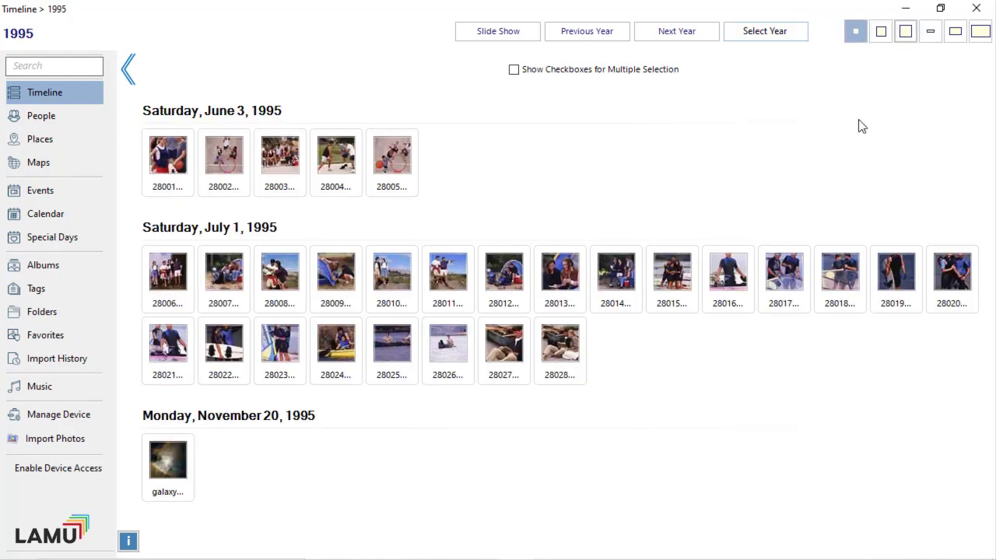
click(128, 70)
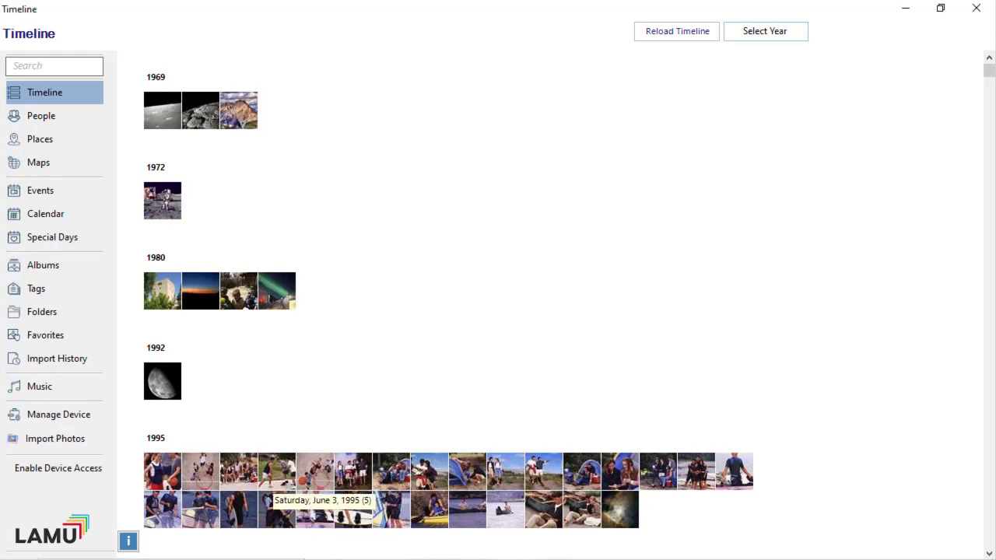
Open the photos of Saturday, June 3, 1995 from the timeline, select all five and bring up the options for them.
click(278, 479)
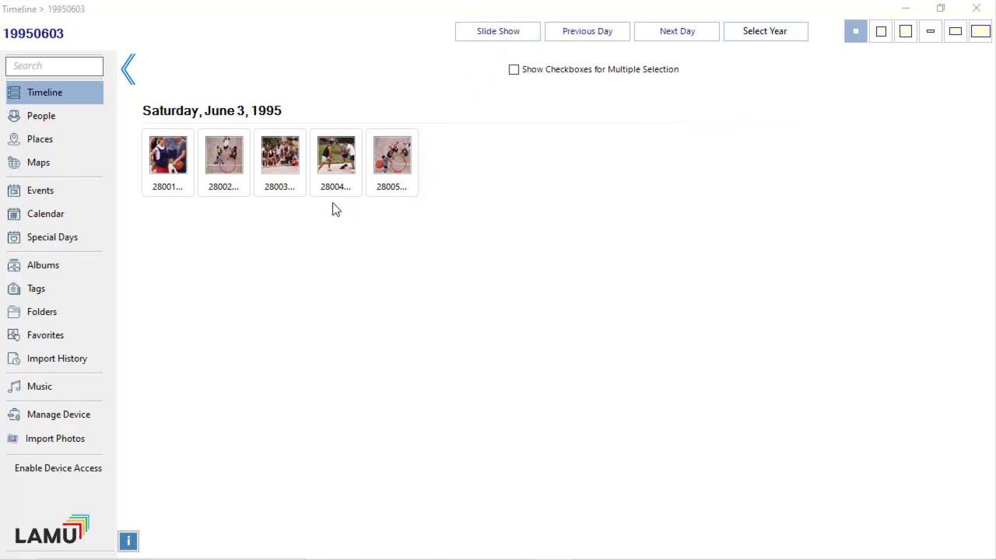
drag(390, 211, 172, 169)
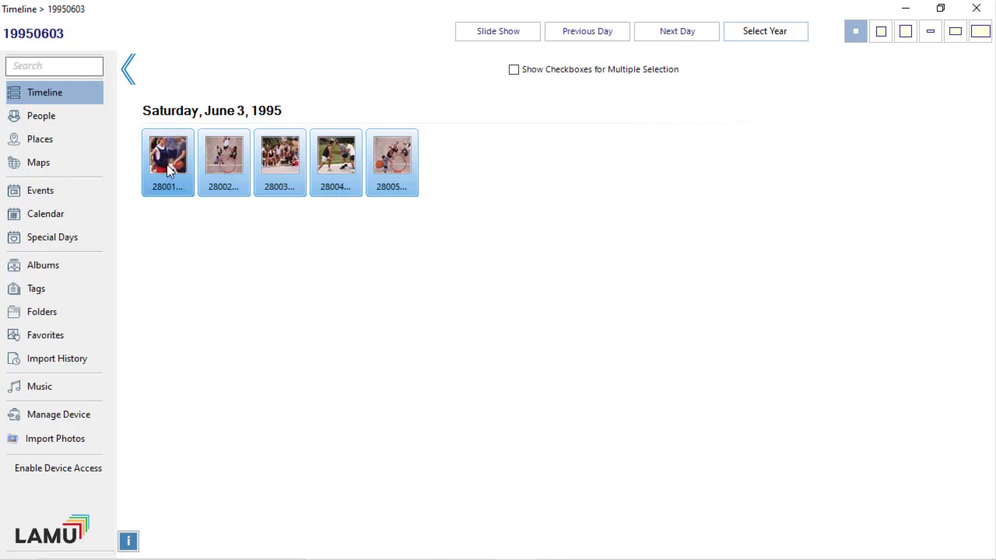
right_click(215, 161)
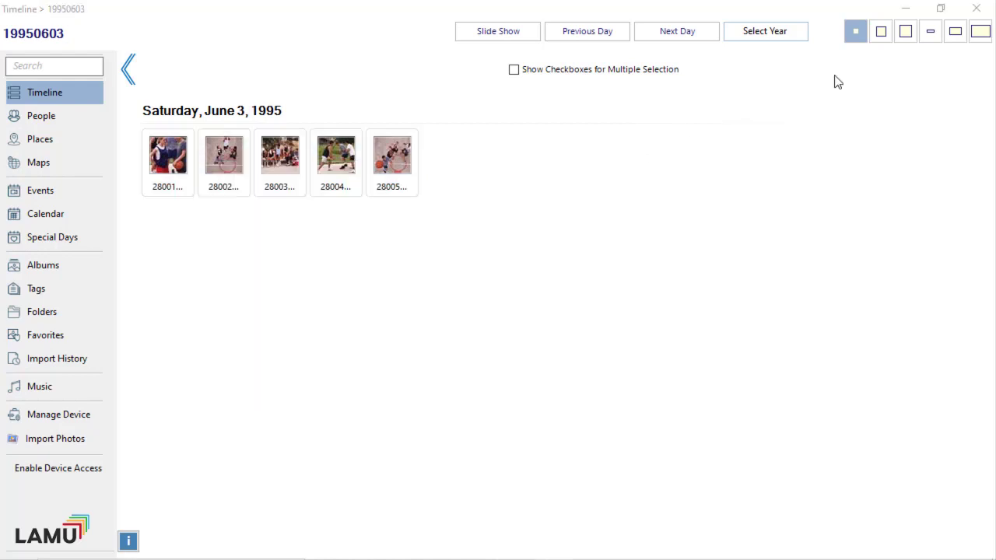
Enlarge the June 3, 1995 thumbnails through the medium and large square sizes to the largest rectangular size.
click(882, 32)
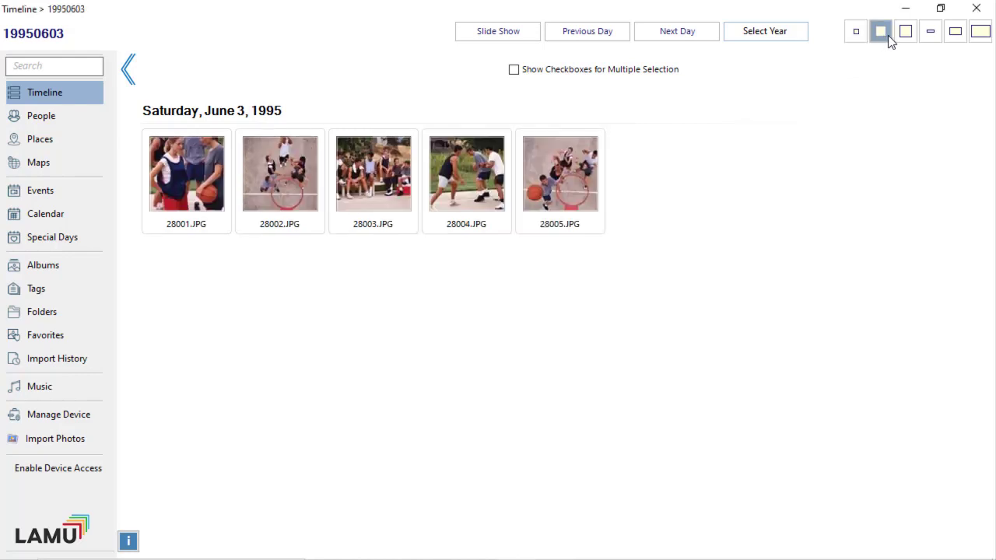
click(901, 34)
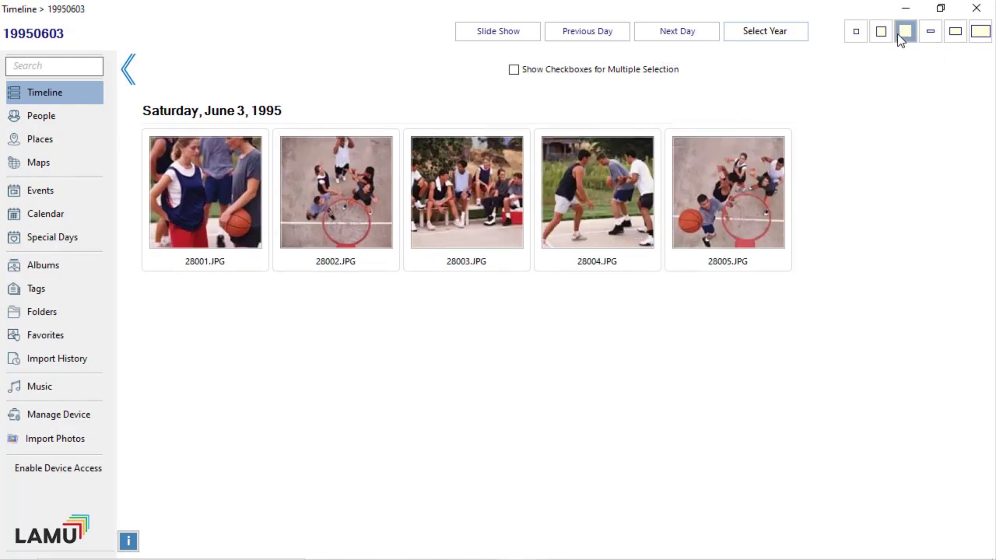
click(980, 34)
Open 28001.JPG full screen, zoom in to inspect its details and zoom back out to the whole photo.
double_click(267, 222)
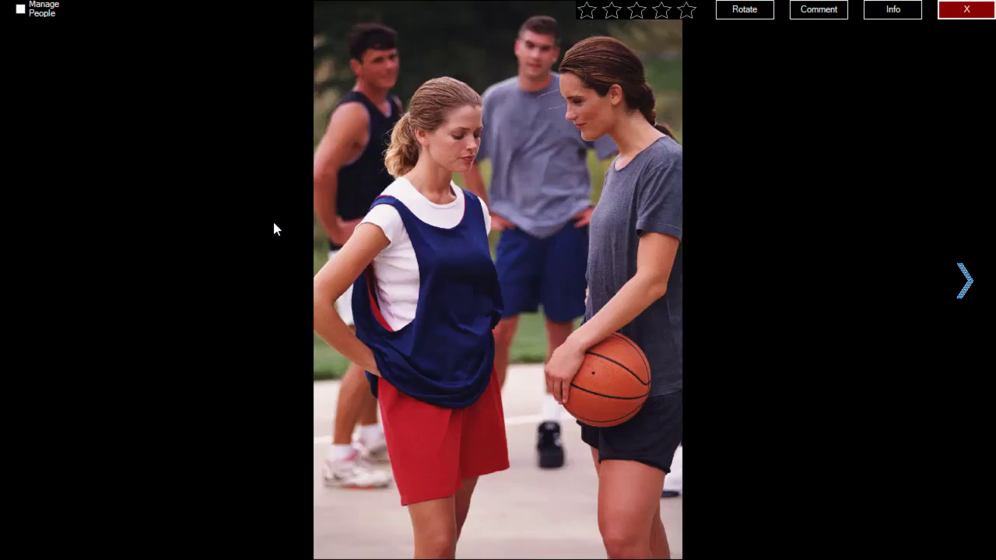
scroll(485, 256, up, 2)
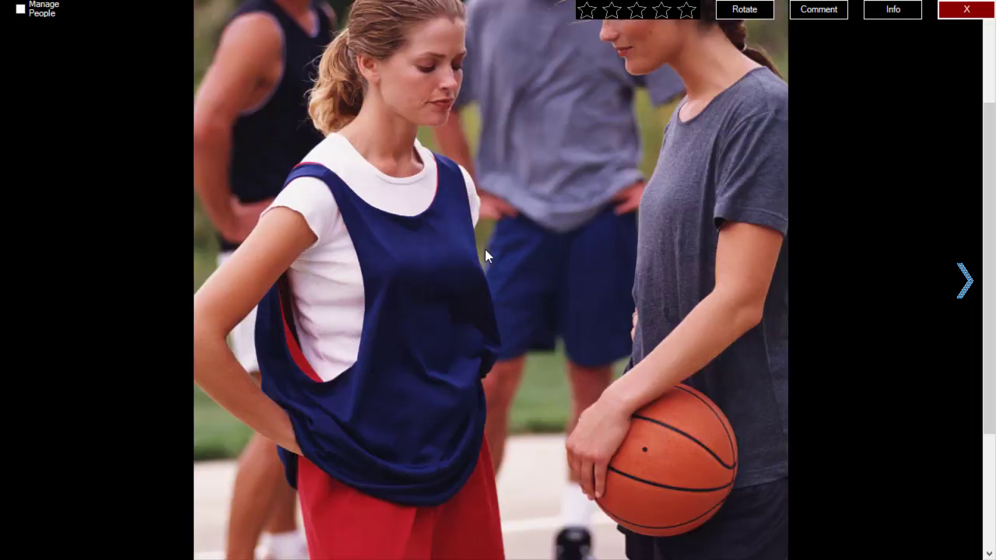
scroll(485, 255, up, 2)
drag(546, 172, 428, 533)
scroll(468, 359, down, 2)
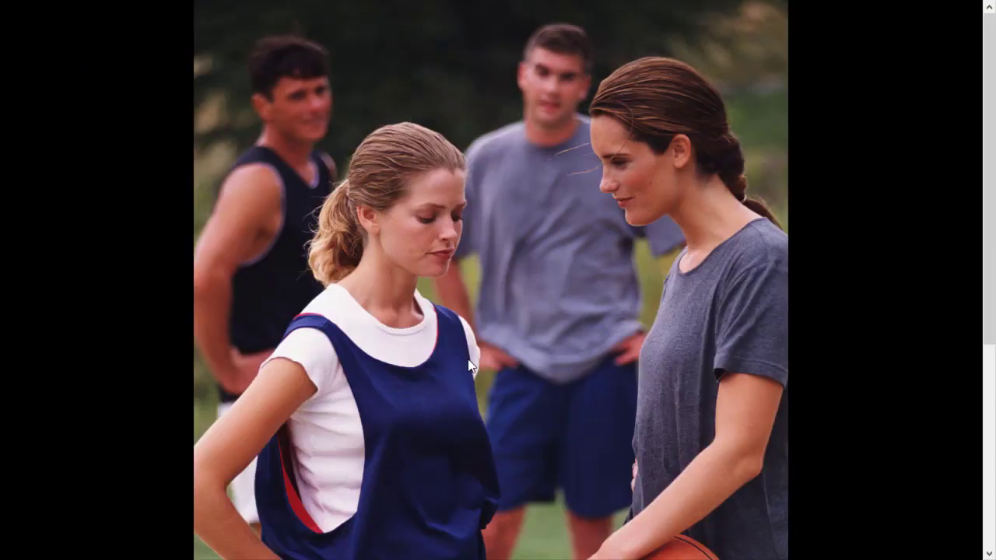
scroll(468, 363, down, 1)
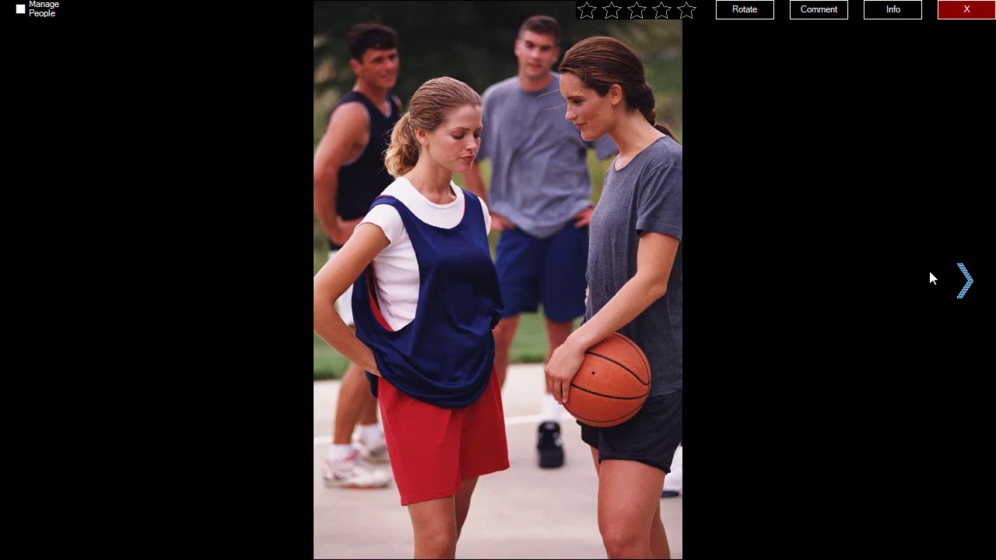
Advance two photos to the group sitting on the benches and turn on Manage People.
click(964, 286)
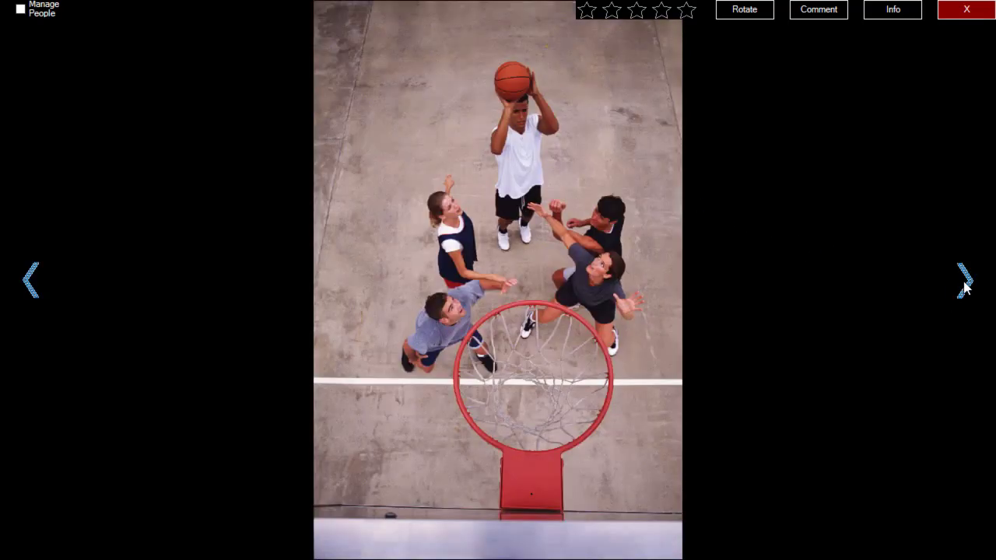
click(964, 287)
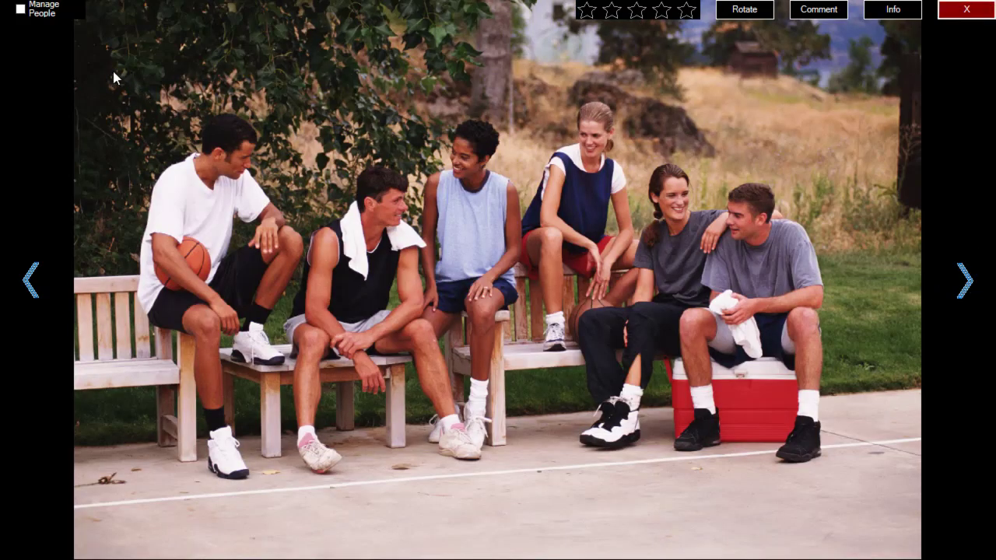
click(21, 10)
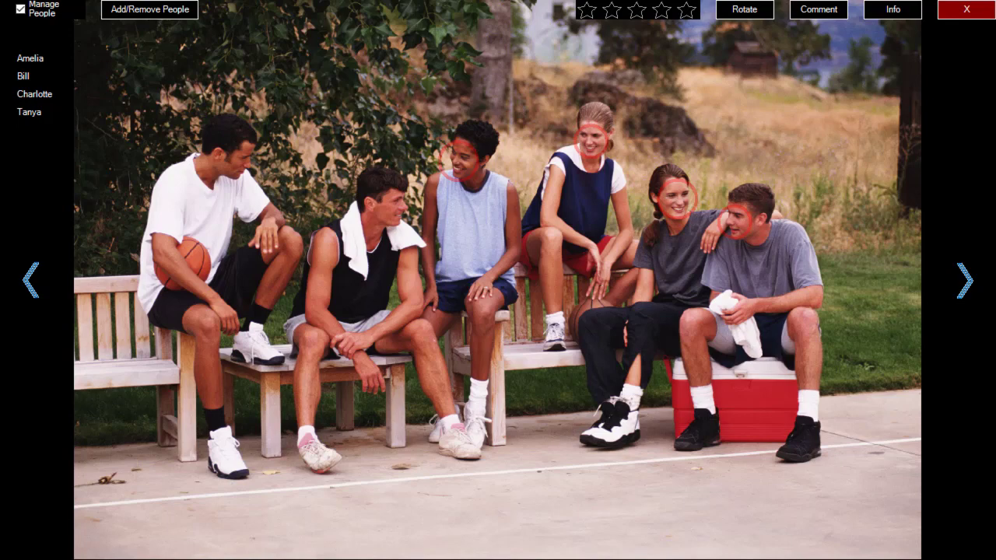
View the Edit Person details of two women recognized in the group photo, cancelling without changes.
click(35, 63)
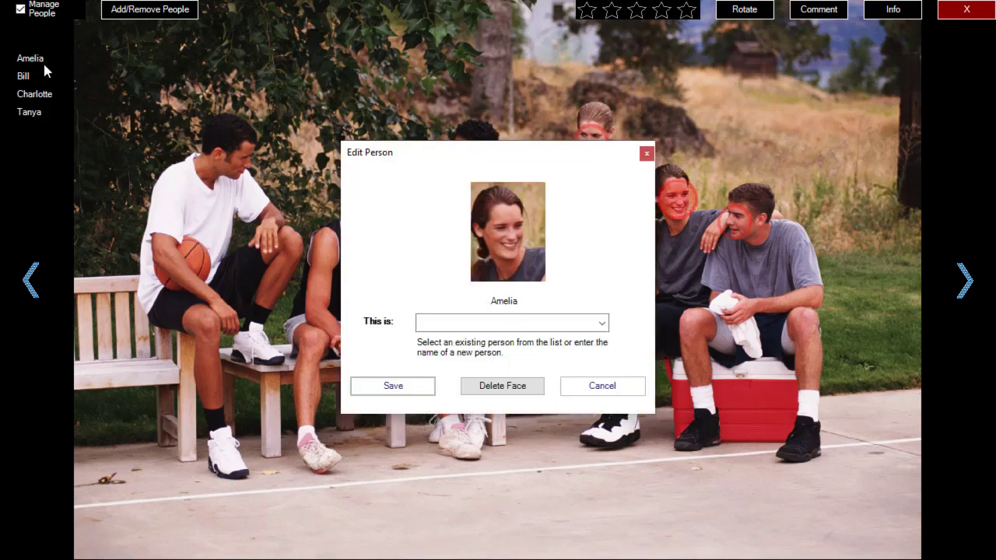
click(595, 387)
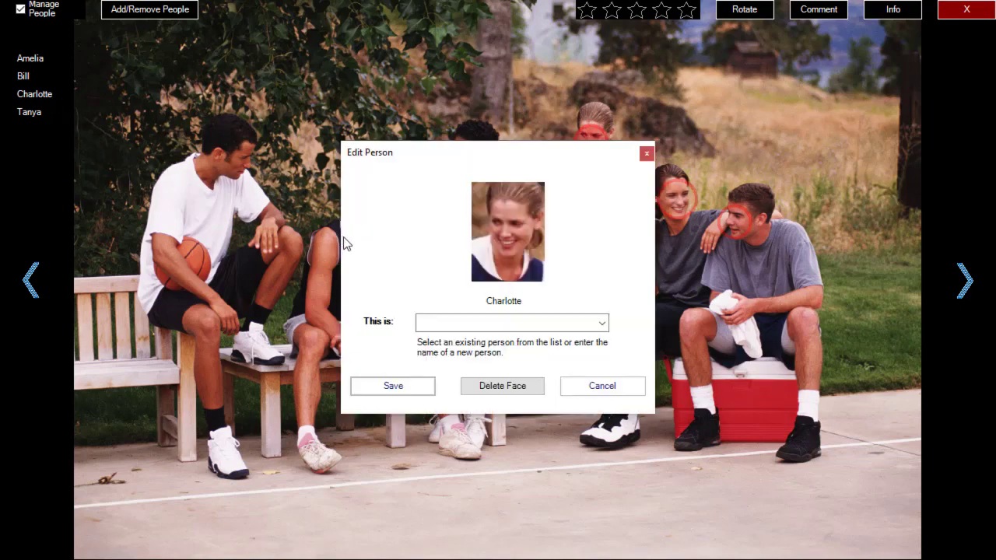
click(601, 389)
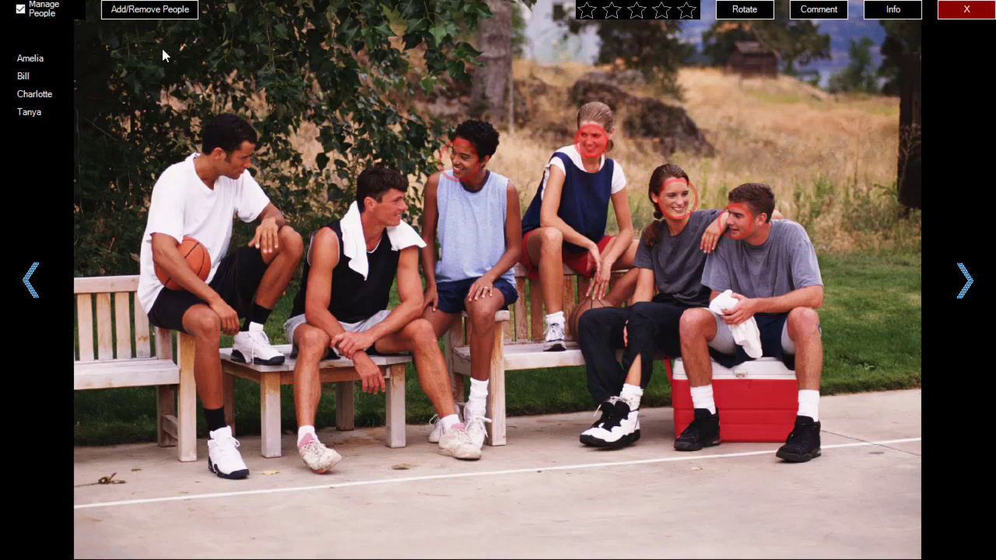
Add two people from the full People list to the group photo, remove the first of them again and close the list.
click(152, 17)
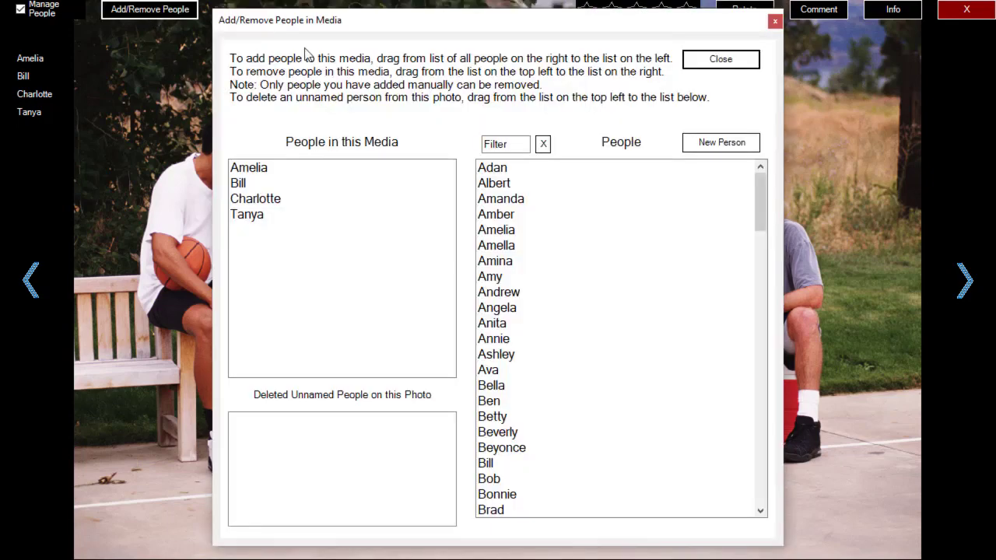
click(505, 187)
drag(505, 187, 378, 229)
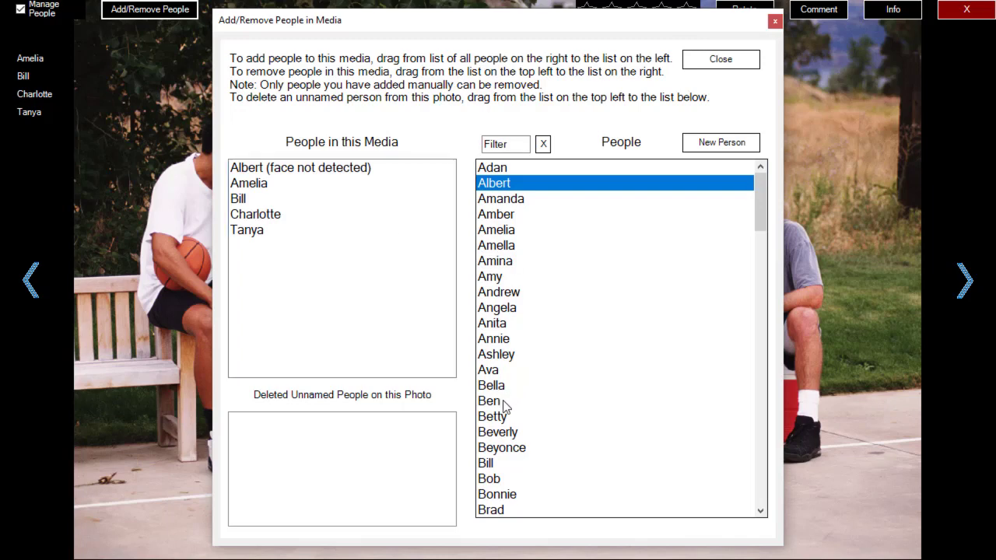
drag(507, 405, 350, 275)
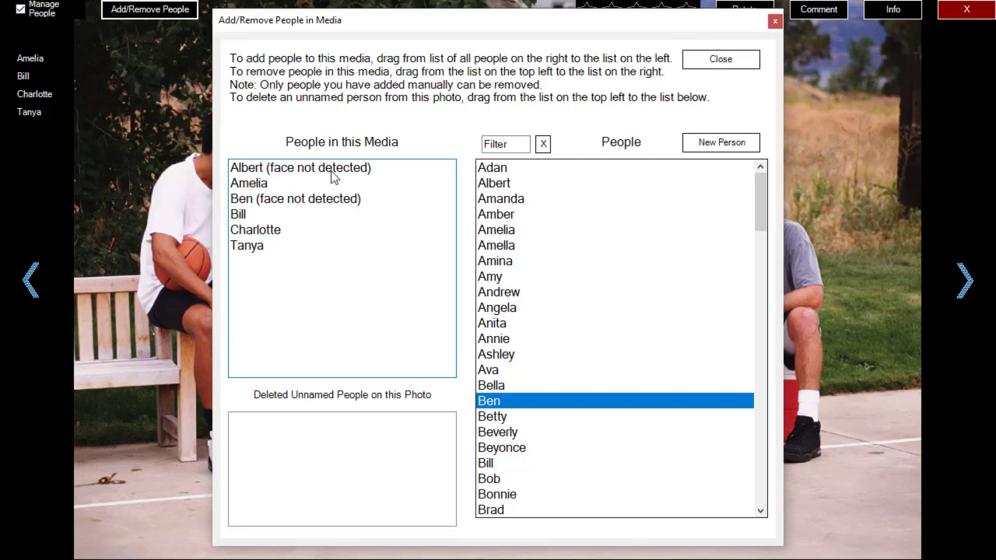
drag(331, 177, 615, 214)
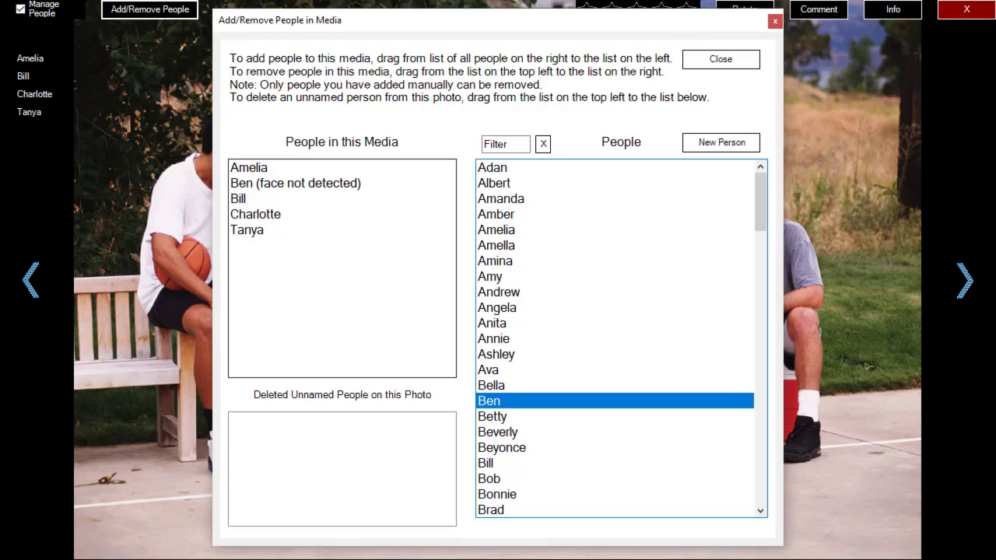
click(715, 64)
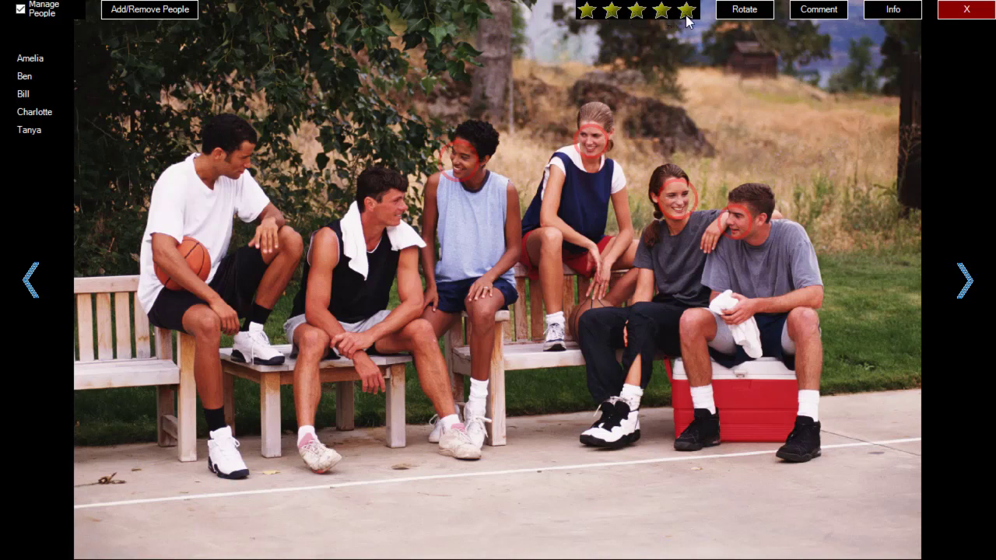
Rate the group photo five stars and turn off Manage People.
click(21, 10)
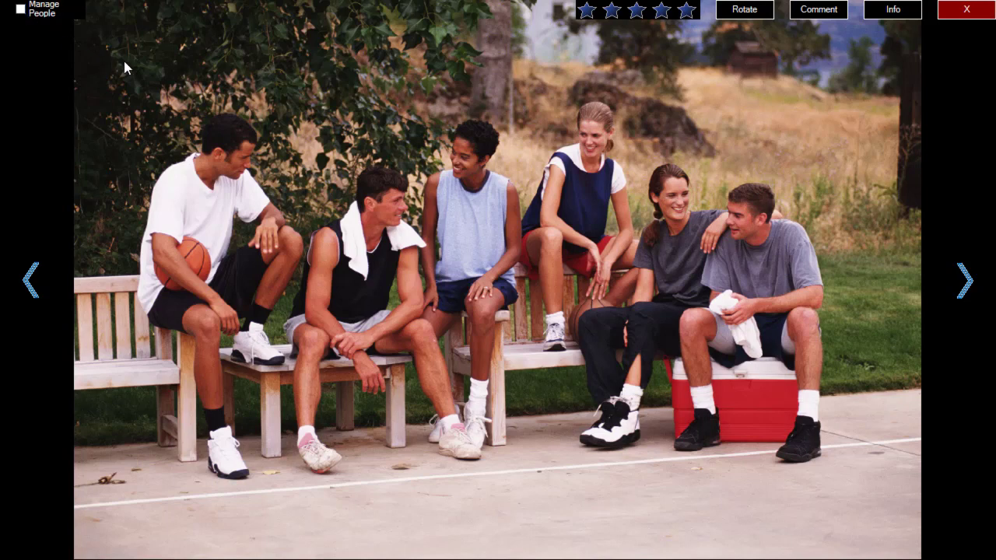
Rotate the bench group photo through four quarter turns, bringing it full circle to upright.
click(742, 11)
click(742, 11)
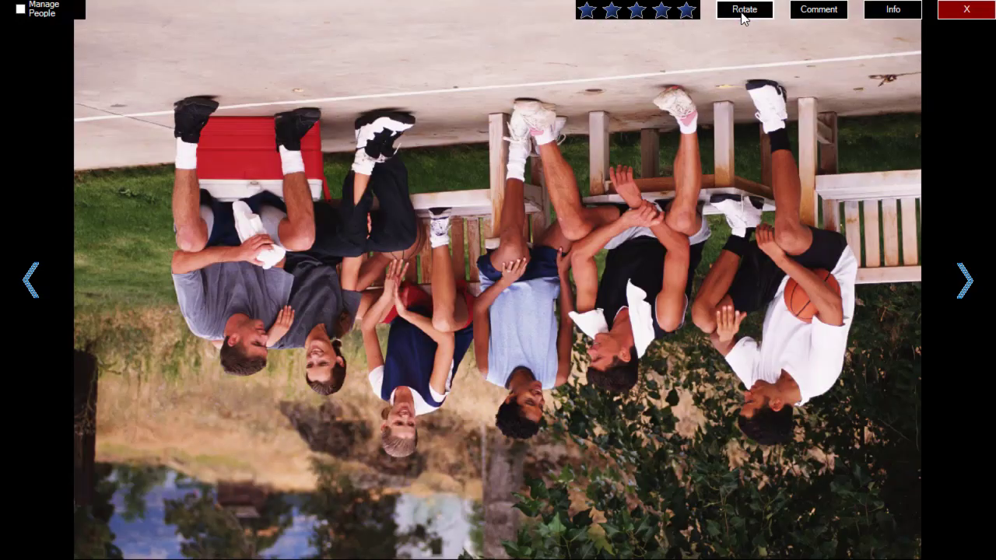
click(742, 10)
click(743, 10)
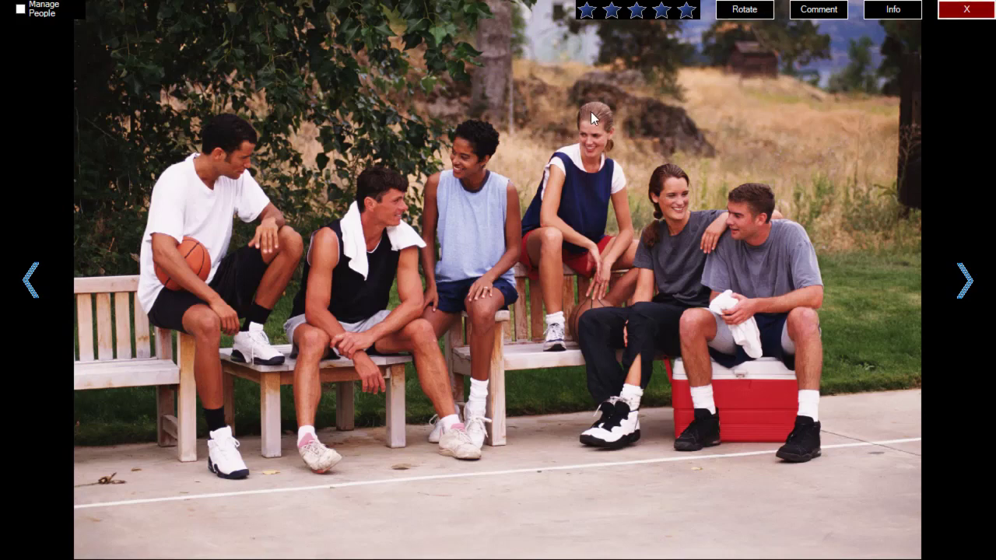
Add the comment "Weekend Basketball Game" to the group photo and save it.
click(815, 11)
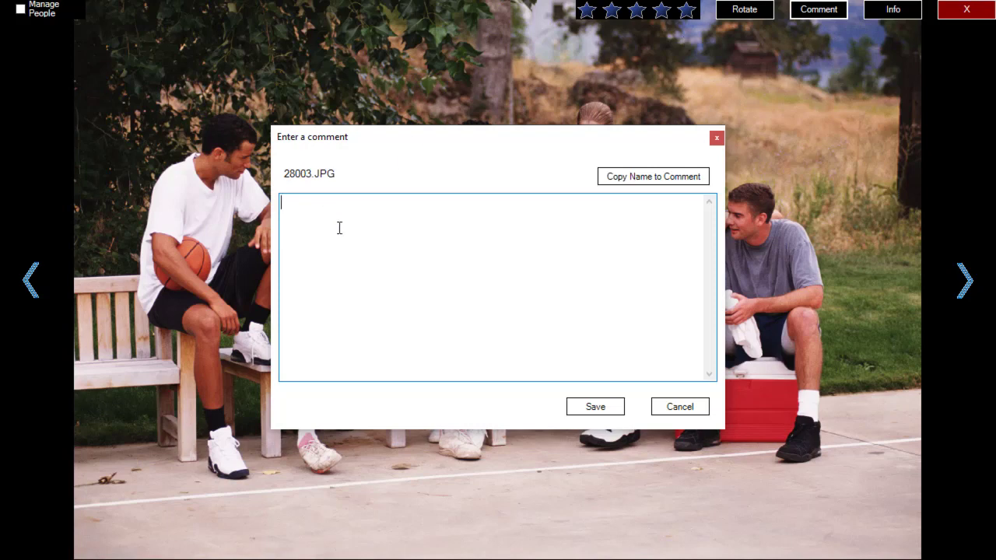
key(Return)
text(Weekend Basketball Ba)
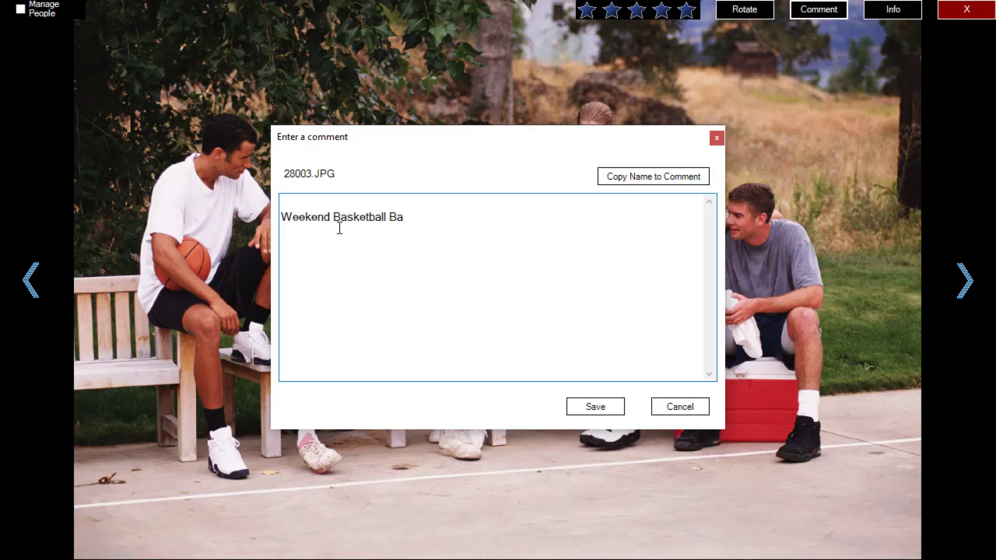
key(BackSpace)
key(BackSpace)
text(Game)
click(590, 411)
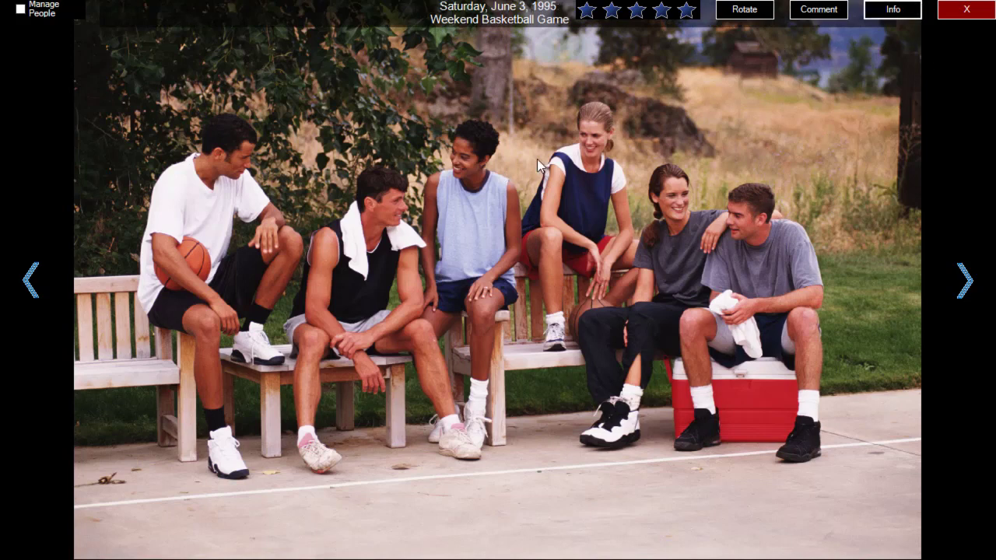
View the media and Exif information of the group photo, close it and exit the full-screen viewer.
click(893, 14)
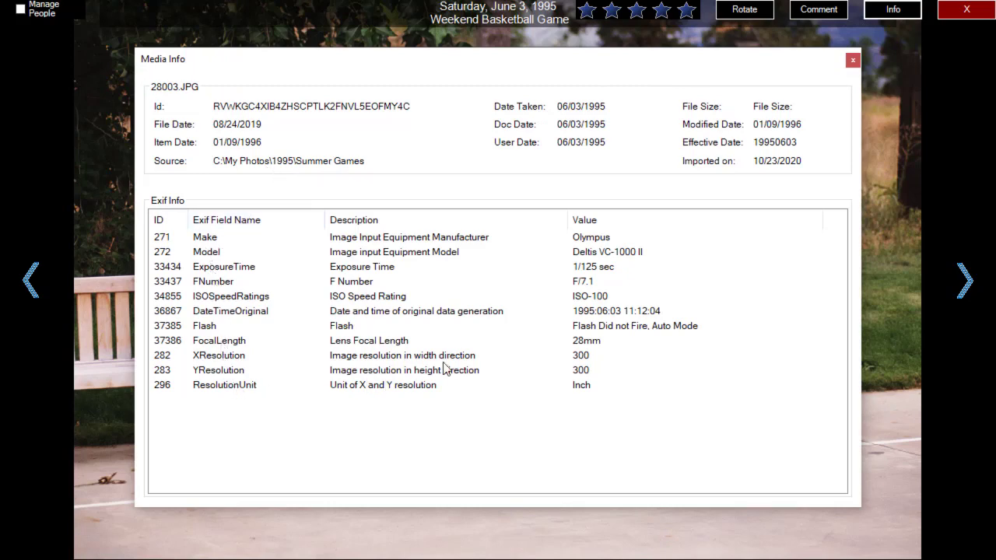
click(853, 61)
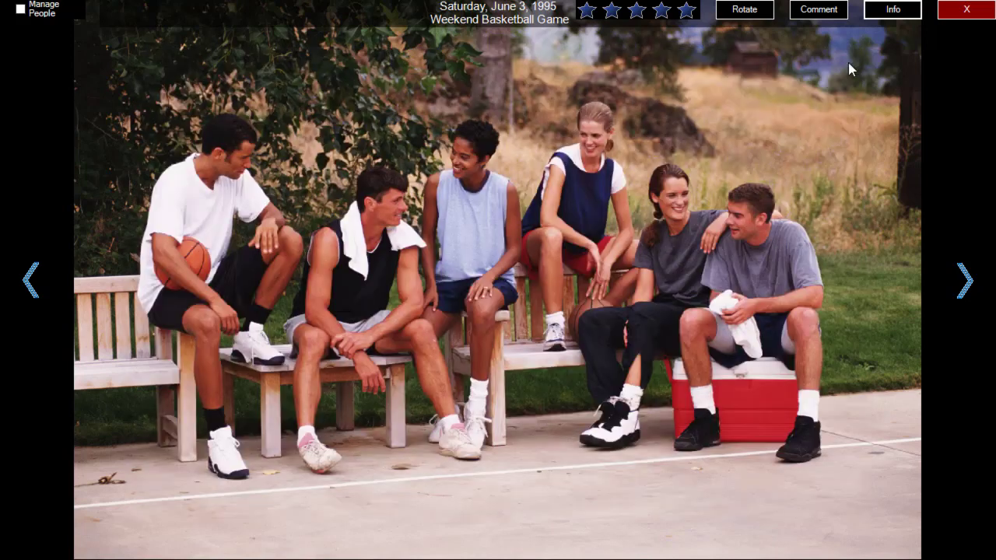
click(965, 10)
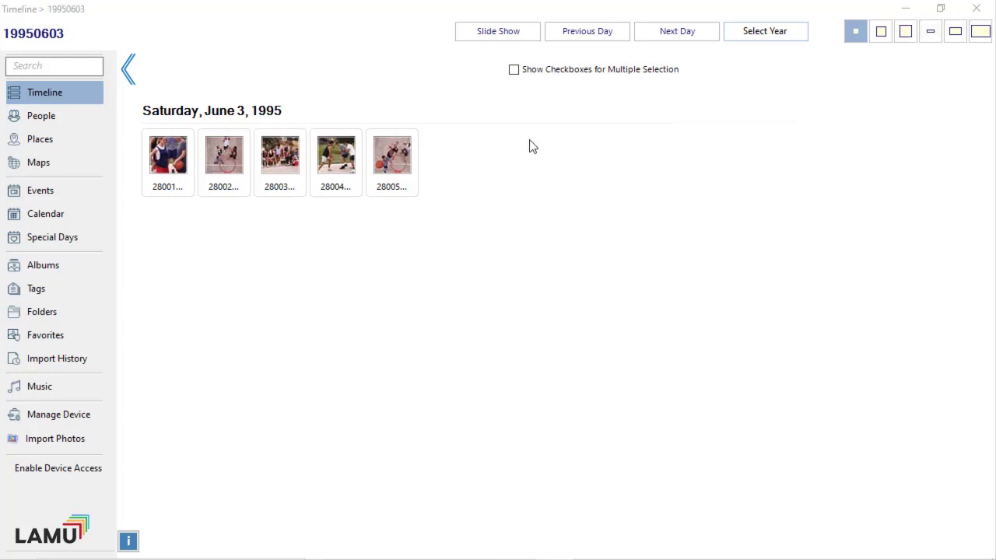
Play the next day's photos, Saturday, July 1, 1995, as a slide show with music and exit it.
click(677, 36)
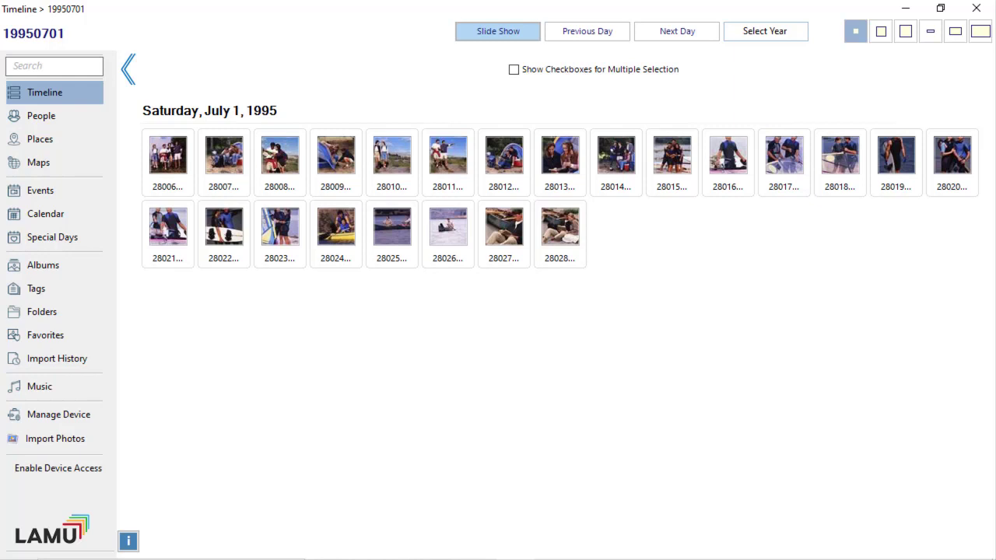
click(484, 34)
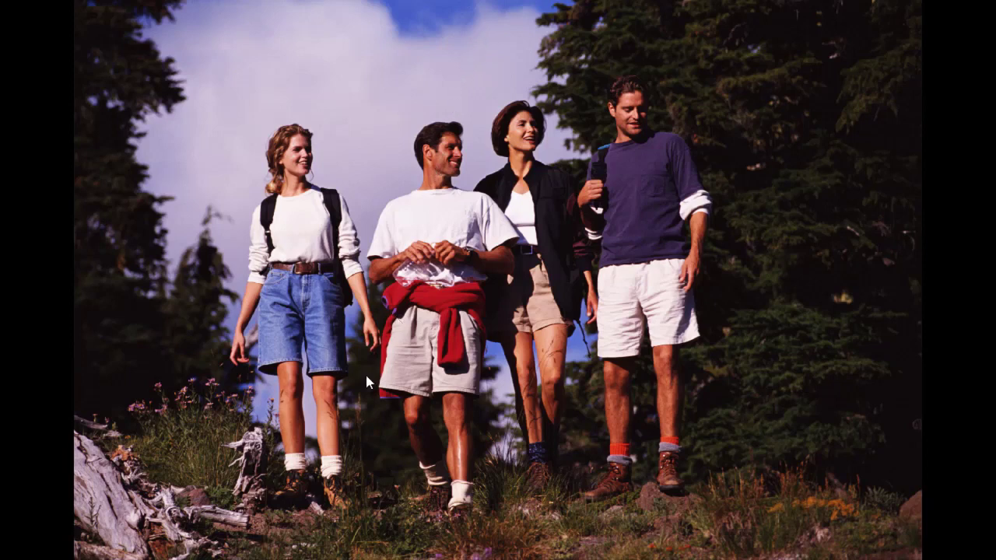
mouse_move(365, 372)
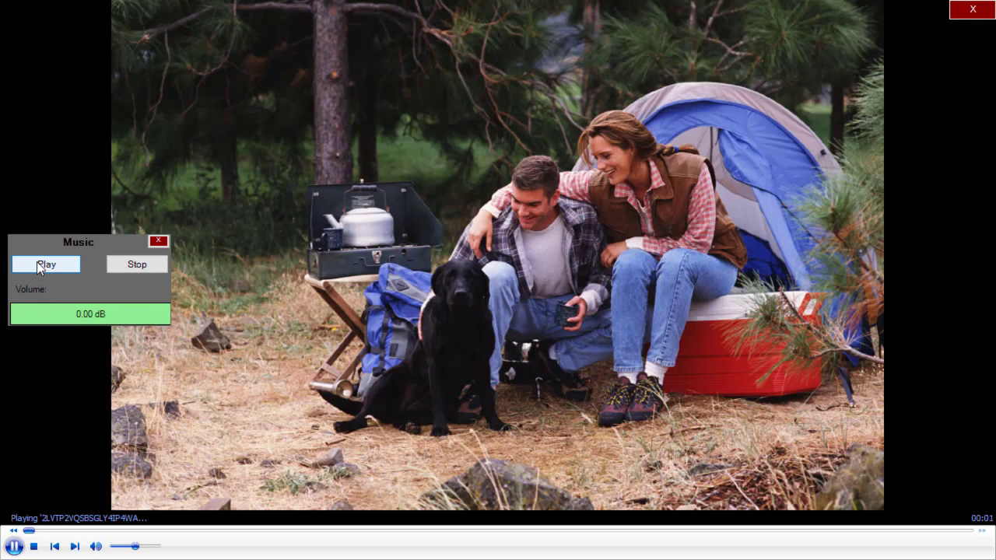
click(37, 262)
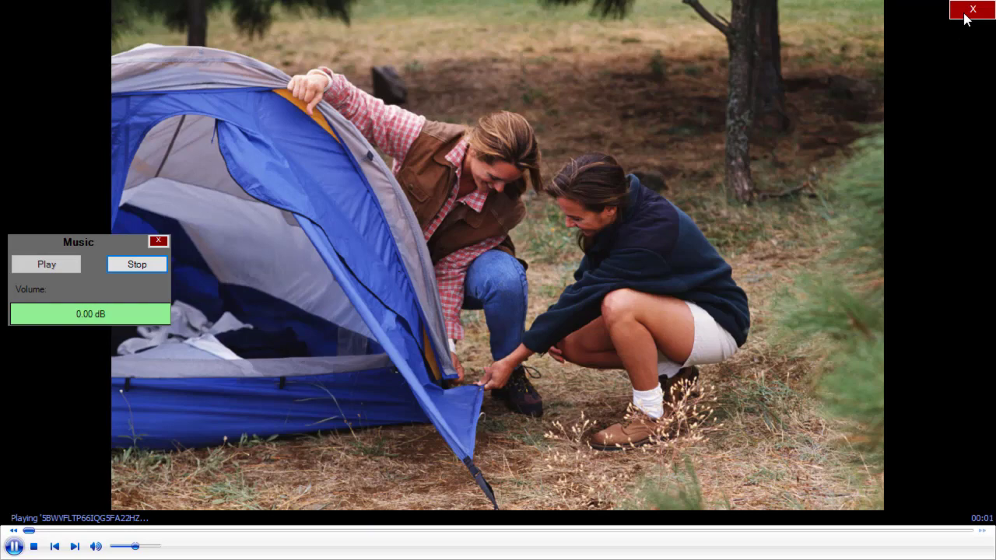
click(964, 14)
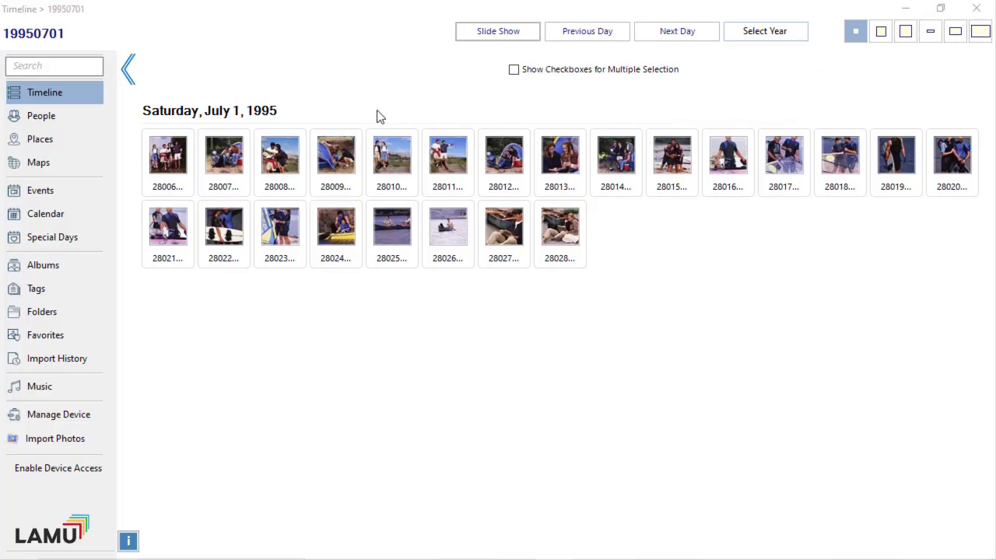
Select photos 28012 to 28015, 28027 and 28028 together, view the actions available for them and clear the selection.
drag(649, 240, 509, 175)
right_click(552, 163)
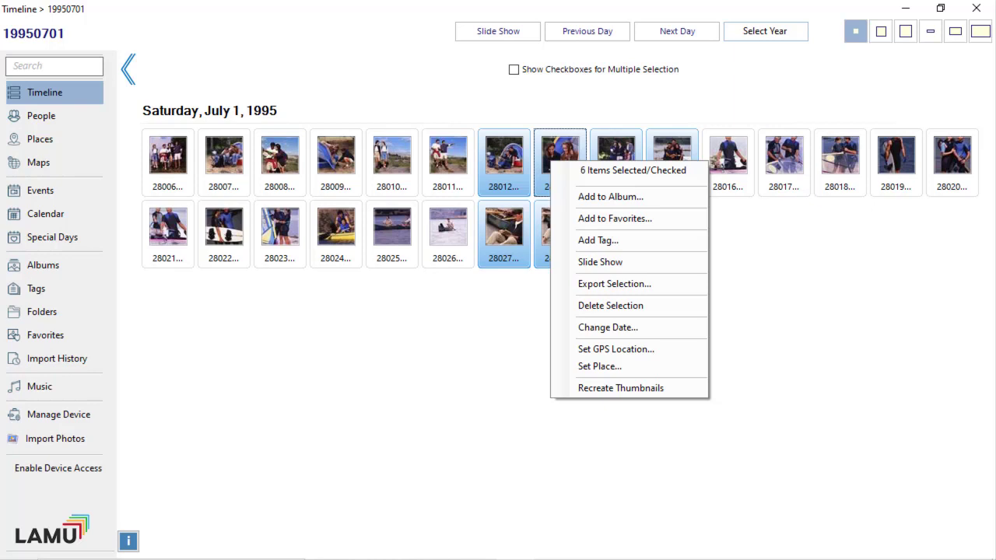
click(722, 260)
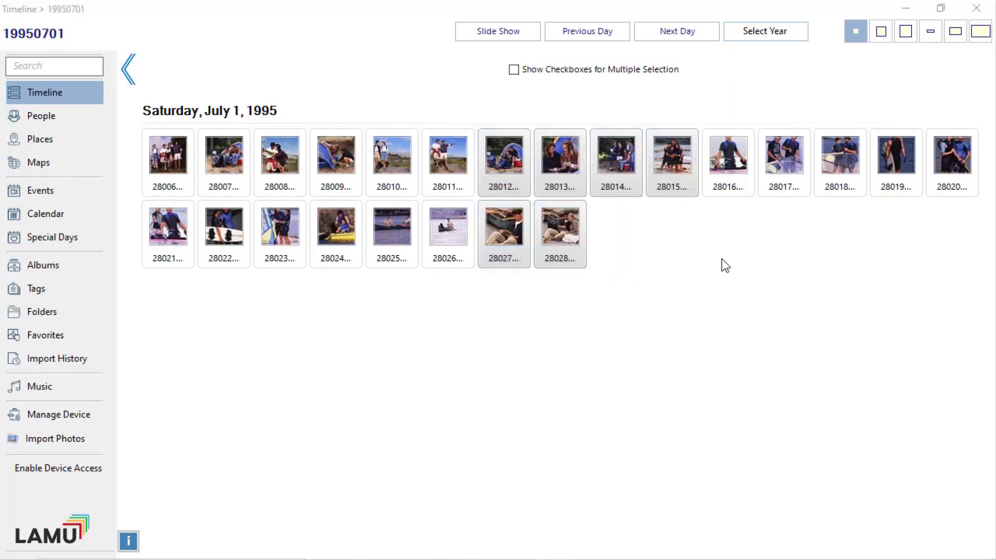
click(722, 265)
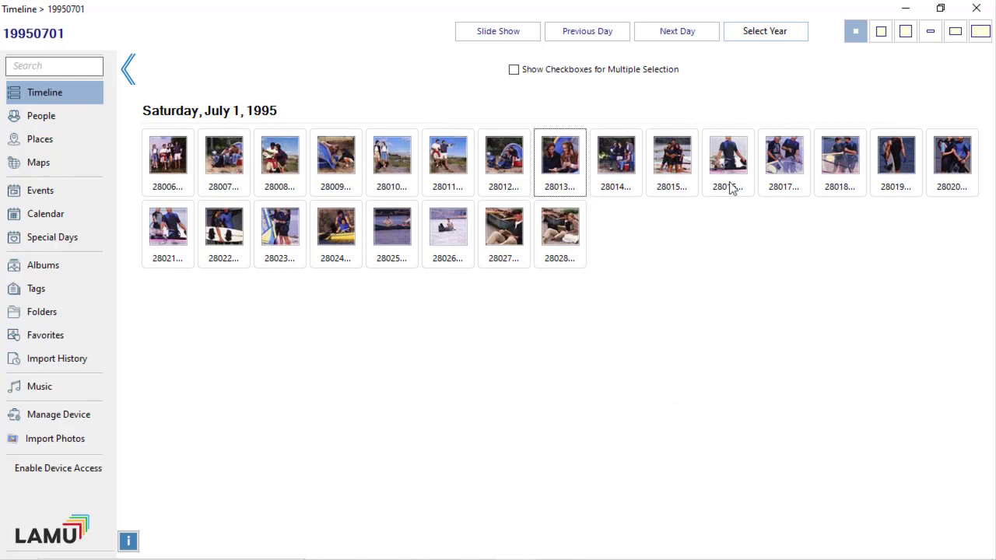
Show checkboxes for multiple selection and check photos 28010, 28011 and 28012.
click(515, 74)
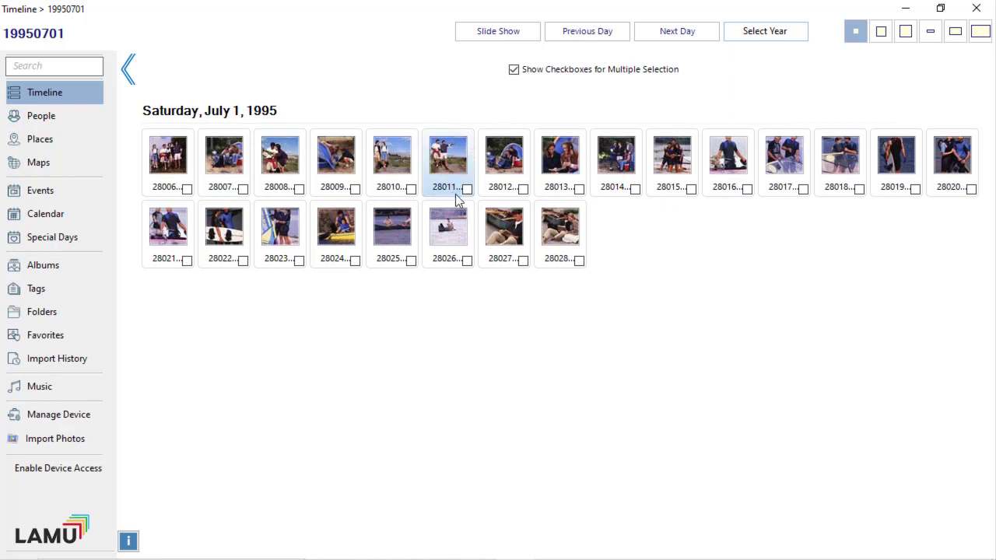
click(411, 189)
click(467, 189)
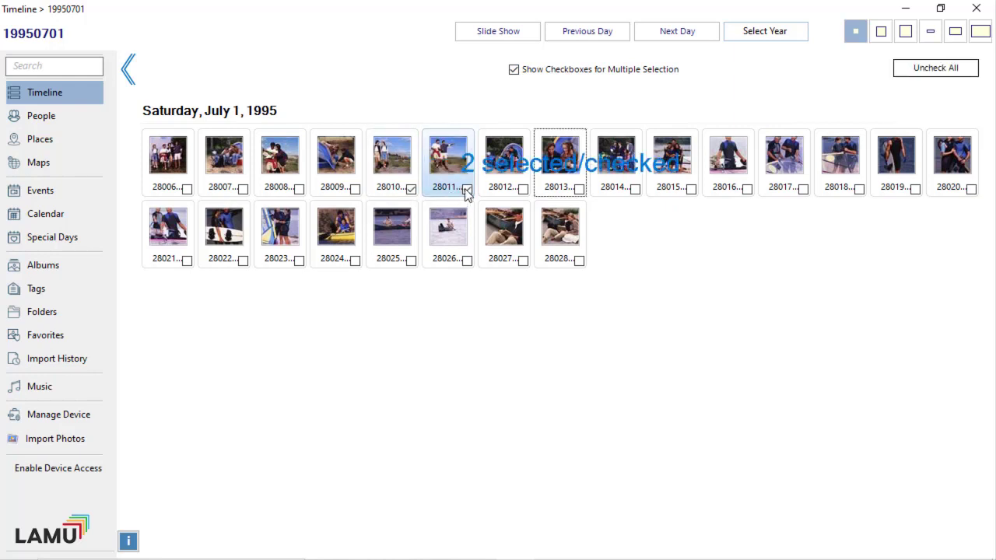
click(522, 189)
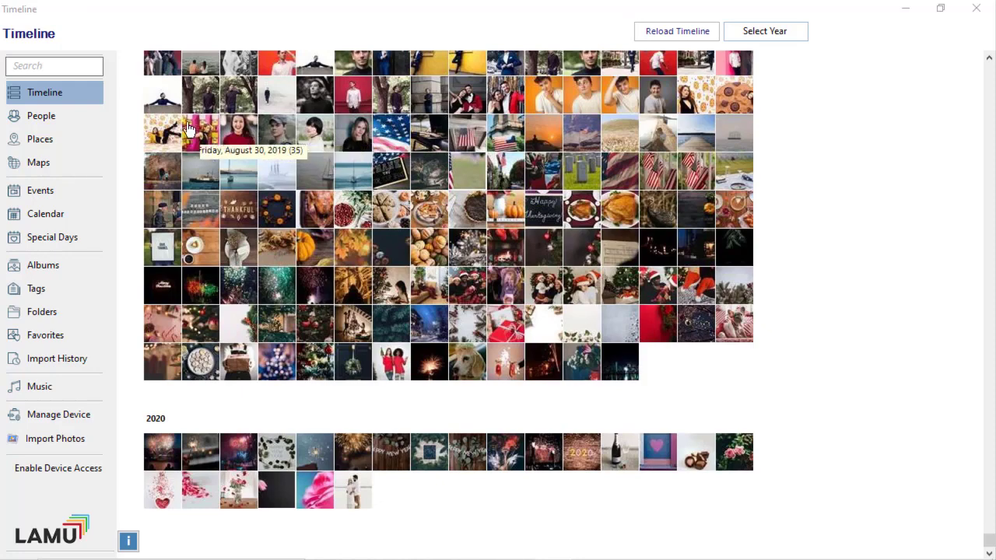
In the People list, name the woman labelled "Unnamed 2125..." by entering and saving her nickname.
click(56, 116)
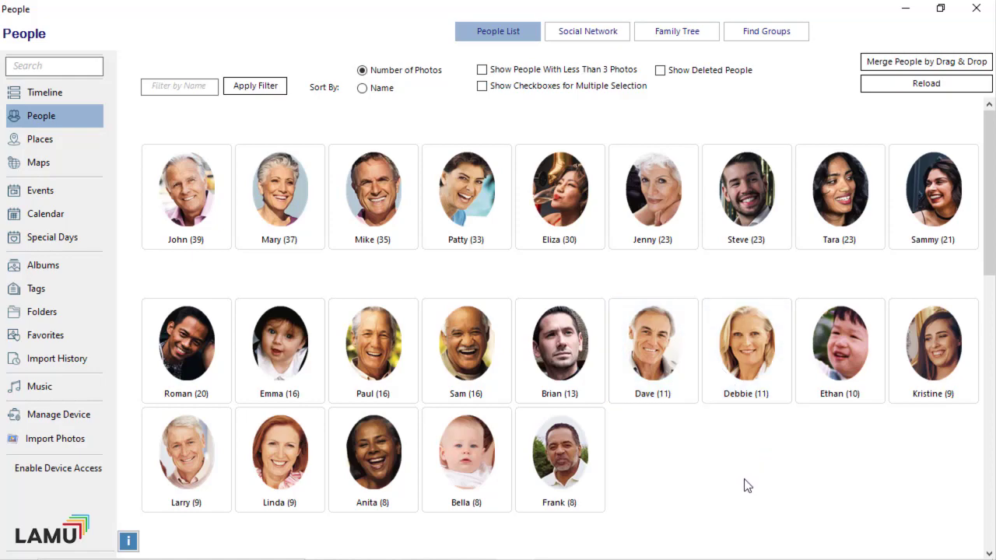
scroll(752, 480, down, 4)
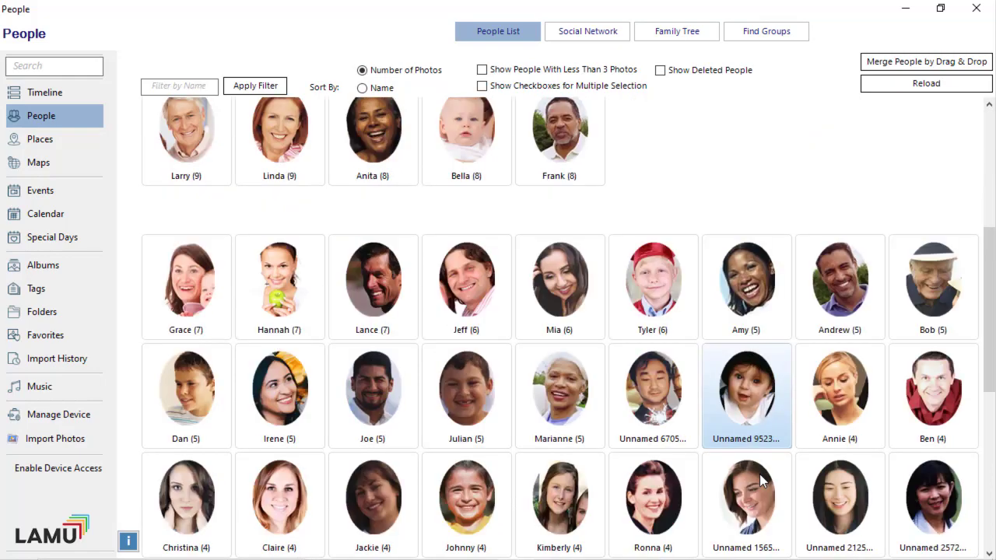
scroll(761, 481, down, 1)
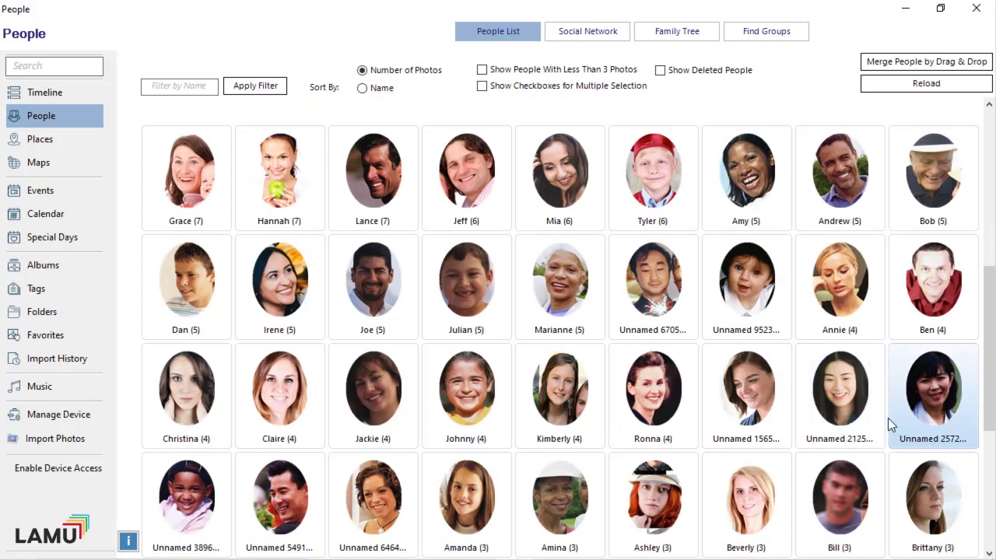
click(842, 401)
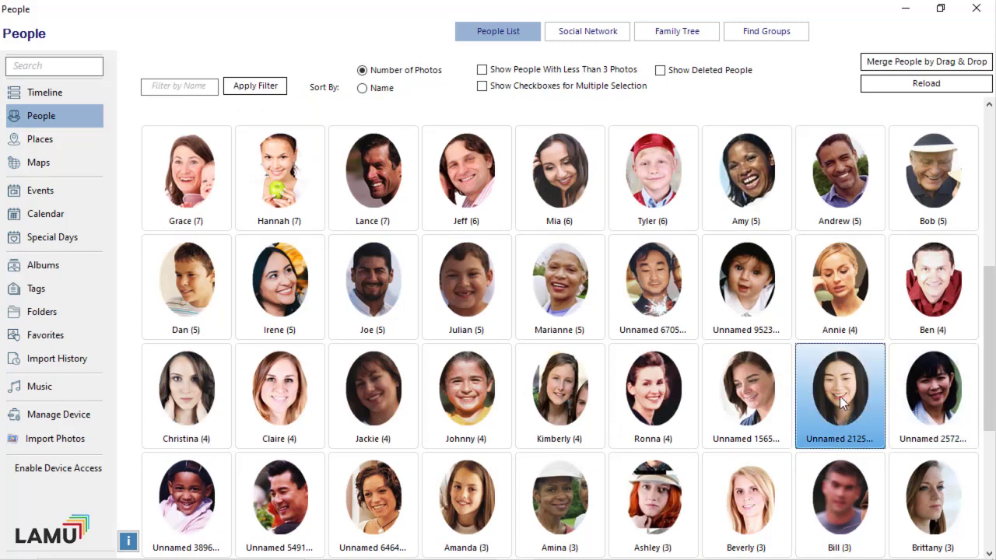
right_click(842, 402)
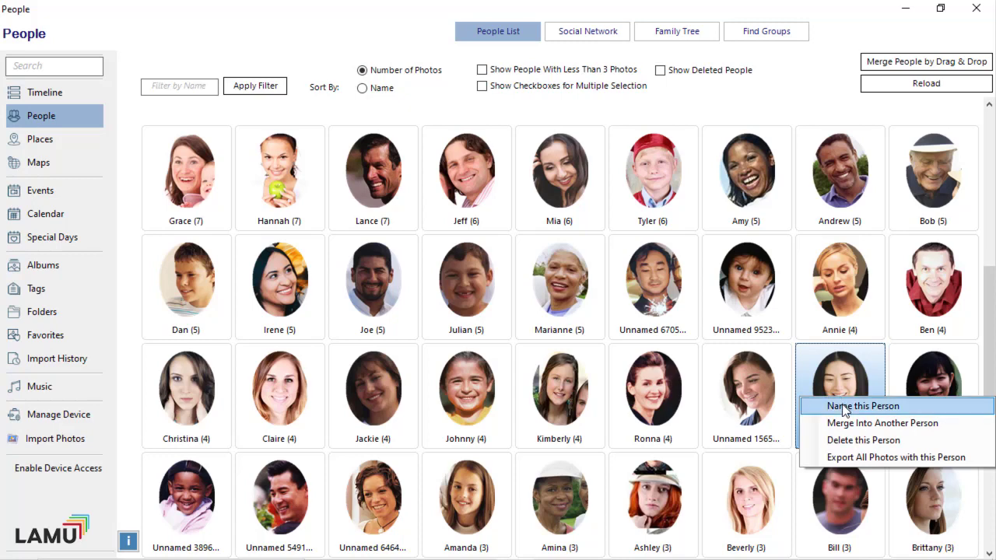
click(842, 405)
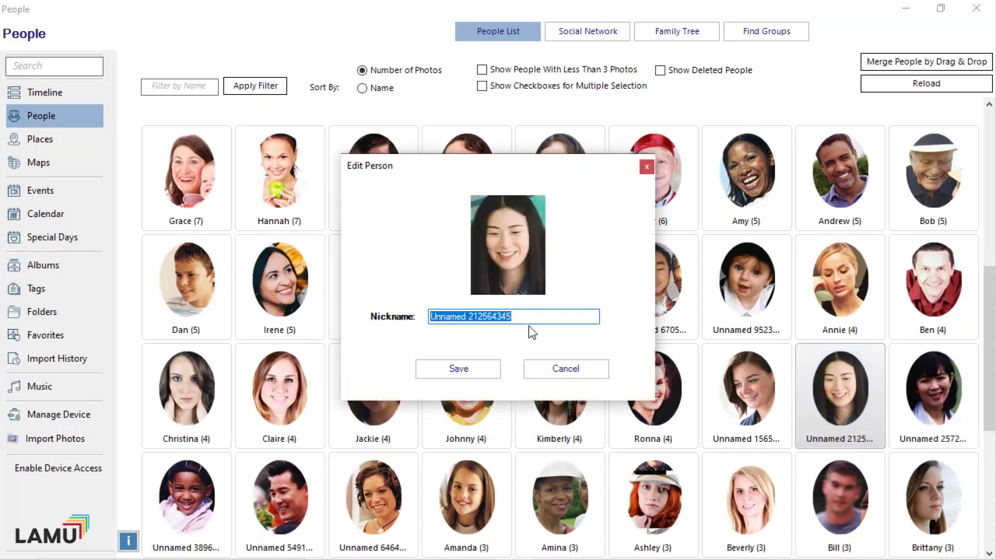
text(C)
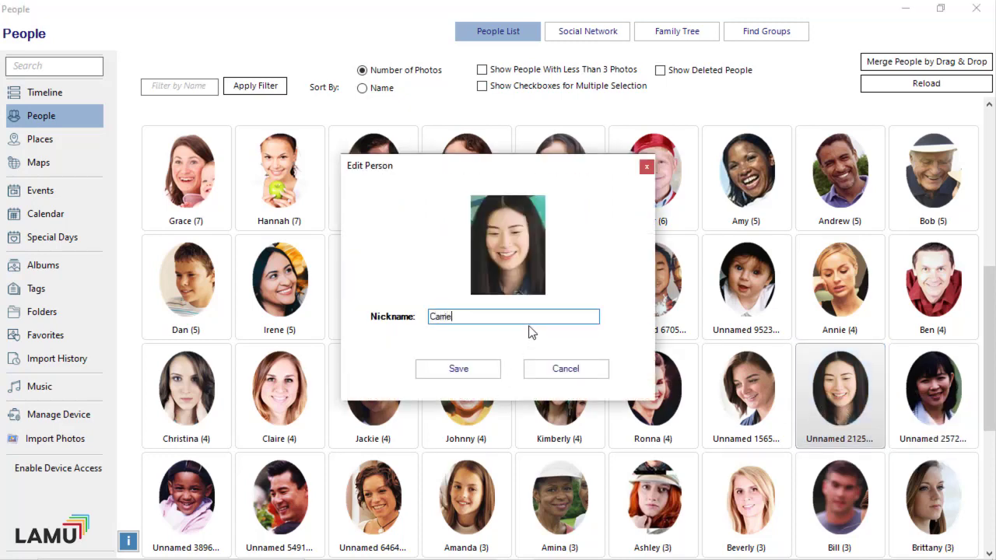
text(arrie)
click(456, 377)
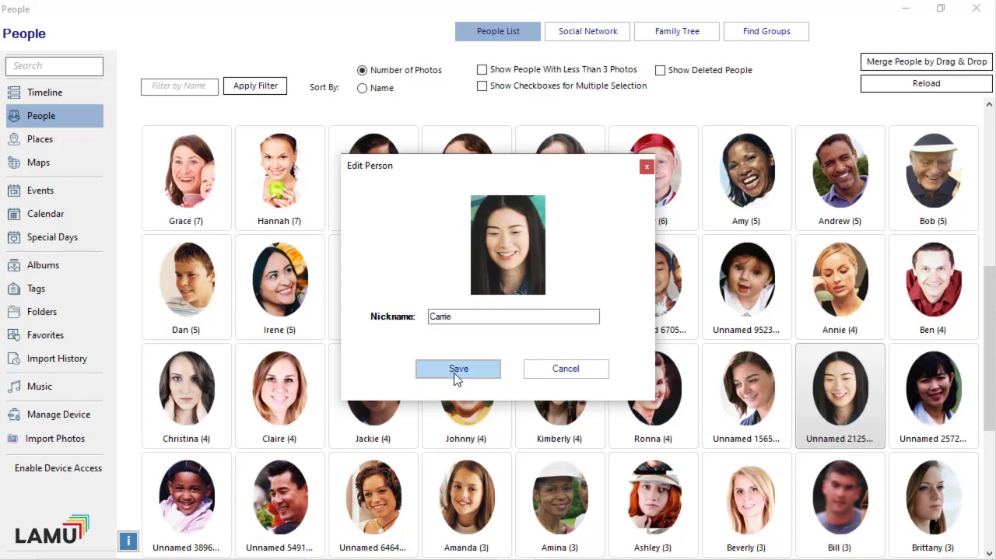
Open the newly named woman's faces, view her whiteboard photo in full screen and close it.
double_click(878, 430)
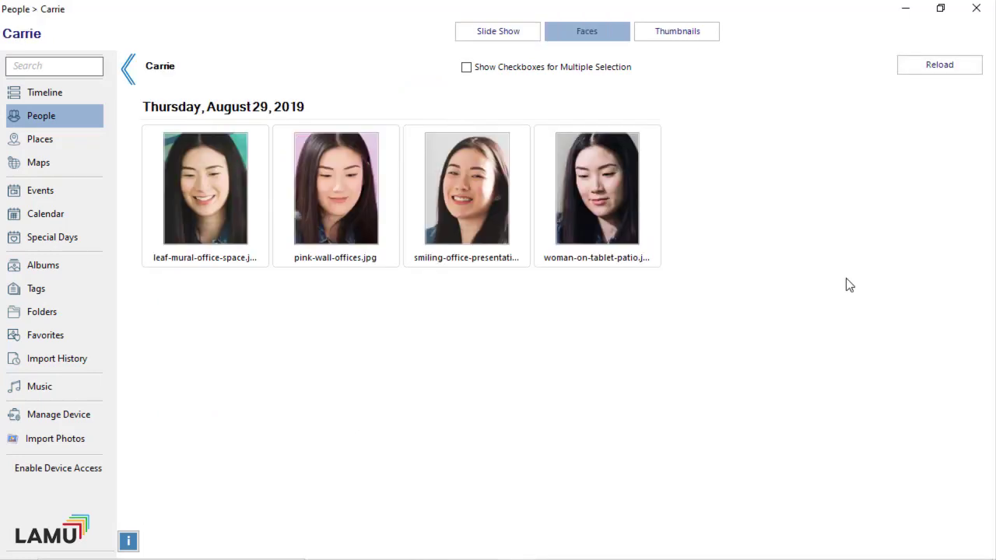
double_click(484, 227)
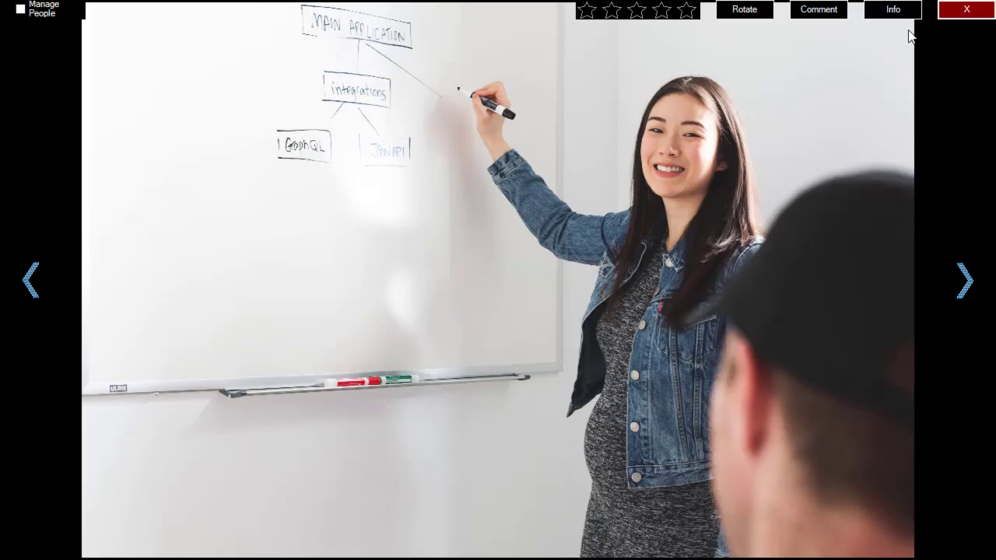
click(966, 12)
Set the smiling office presentation face as the woman's profile picture and return to the People list.
right_click(464, 210)
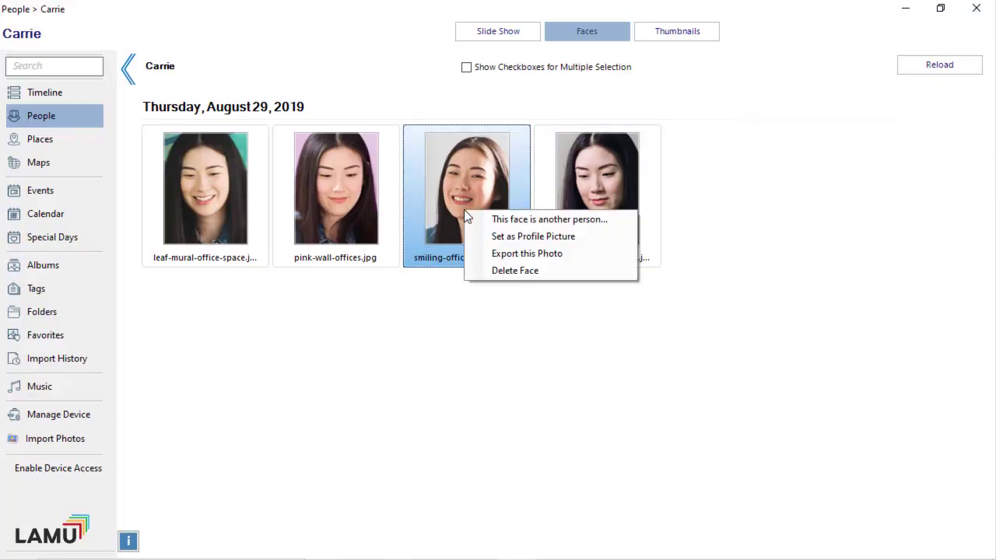
click(501, 237)
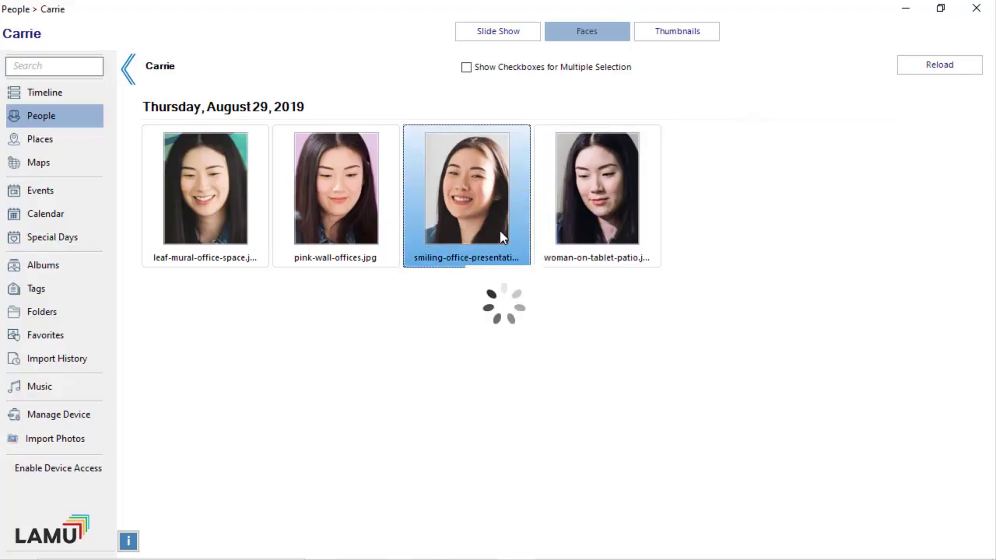
click(129, 72)
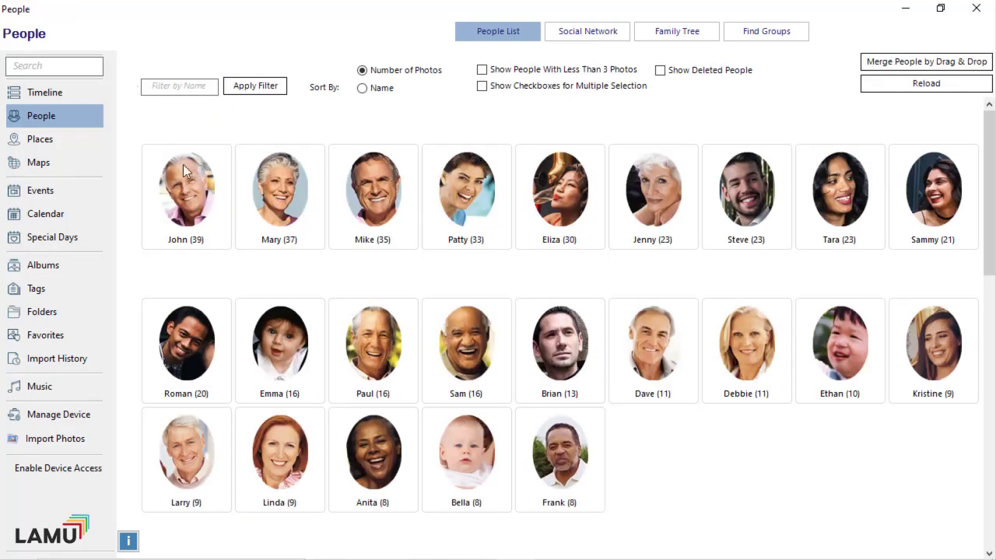
Find the newly named woman in the People list and check her profile picture.
scroll(311, 351, down, 2)
scroll(310, 352, down, 2)
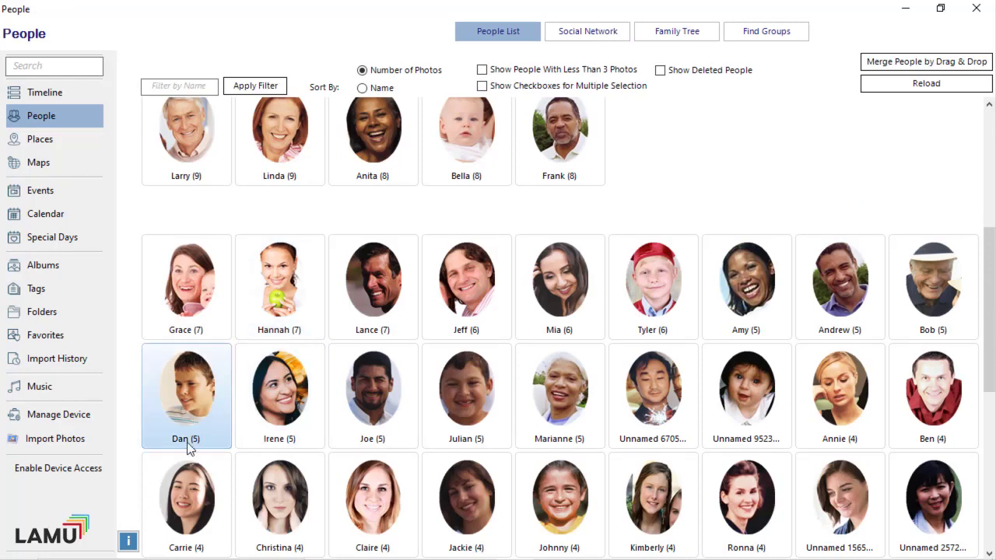
click(198, 519)
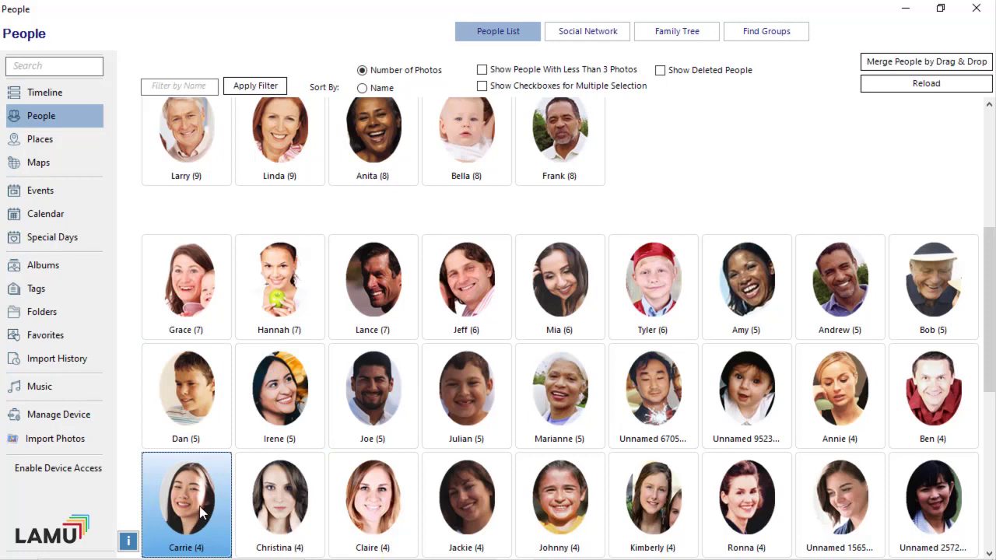
scroll(200, 510, down, 1)
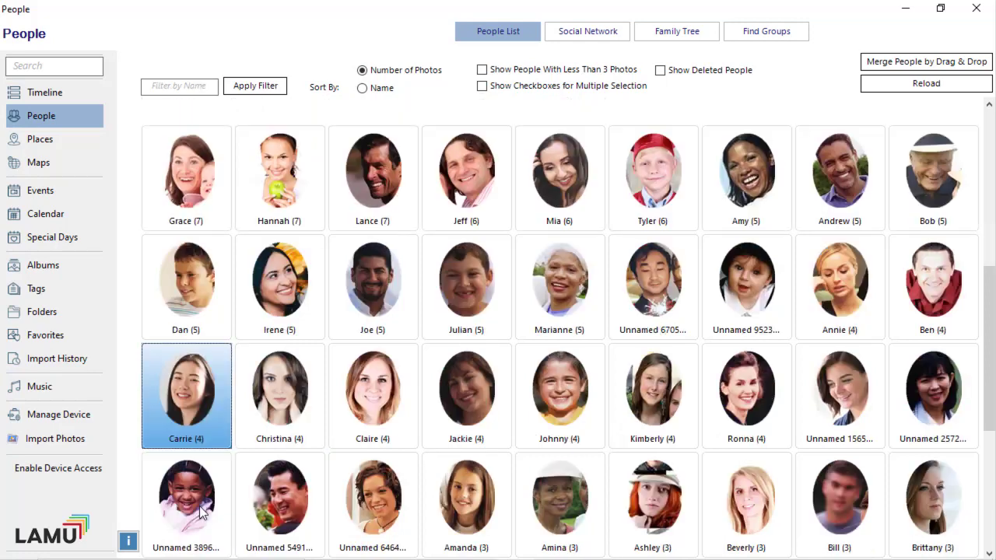
Open the newly named woman's photos and show them as full thumbnails in the largest wide size.
double_click(186, 414)
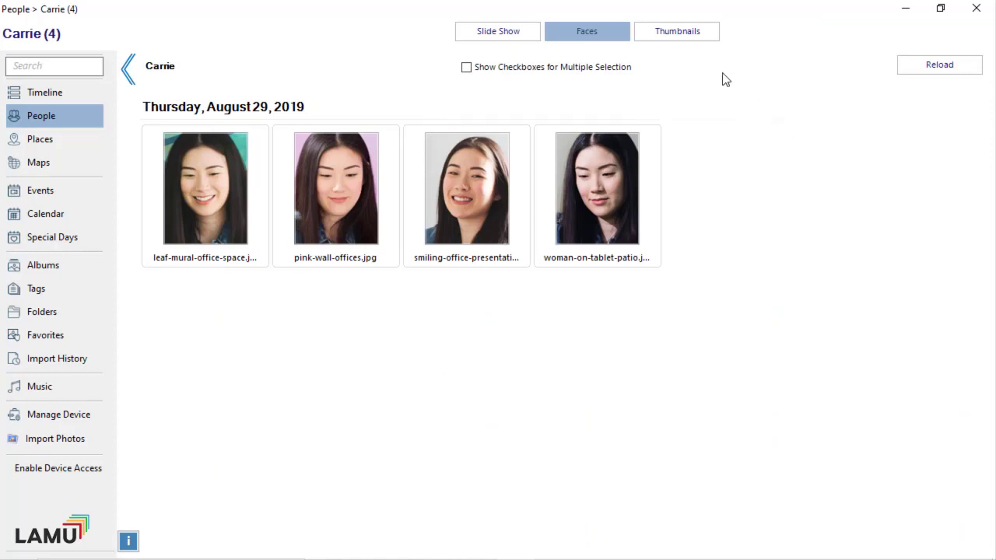
click(692, 39)
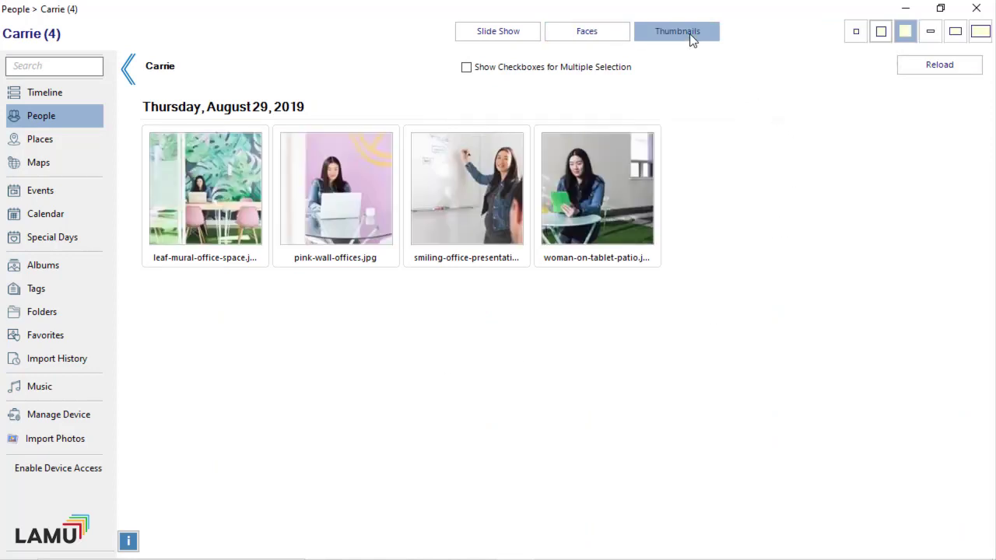
click(980, 31)
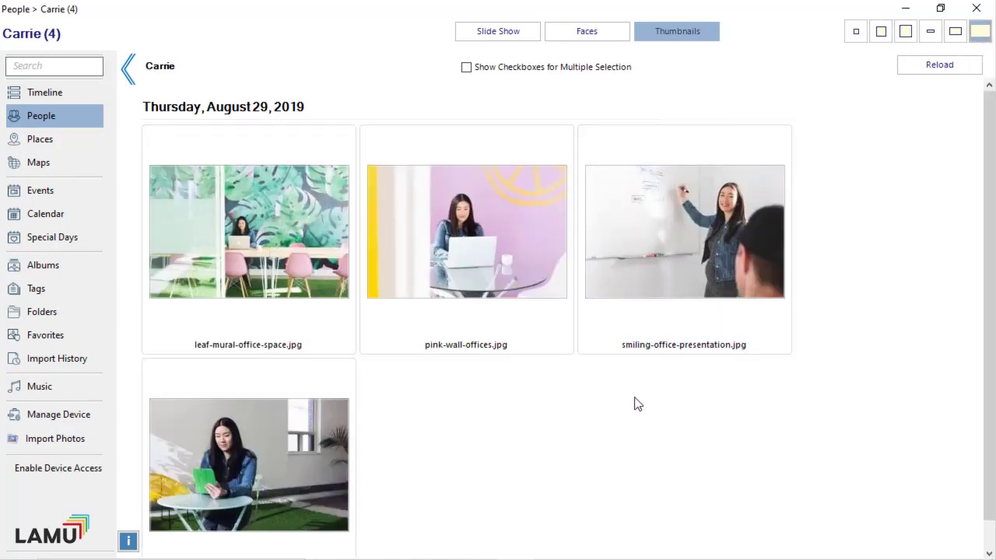
Select pink-wall-offices.jpg and smiling-office-presentation.jpg together, review the actions for multiple photos, dismiss them and return to the People list.
drag(630, 393, 477, 248)
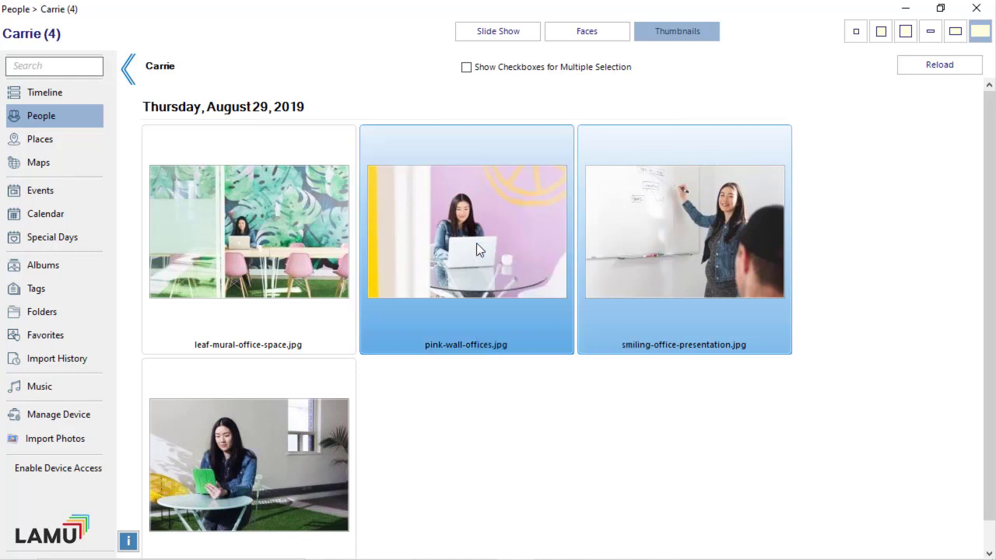
right_click(478, 248)
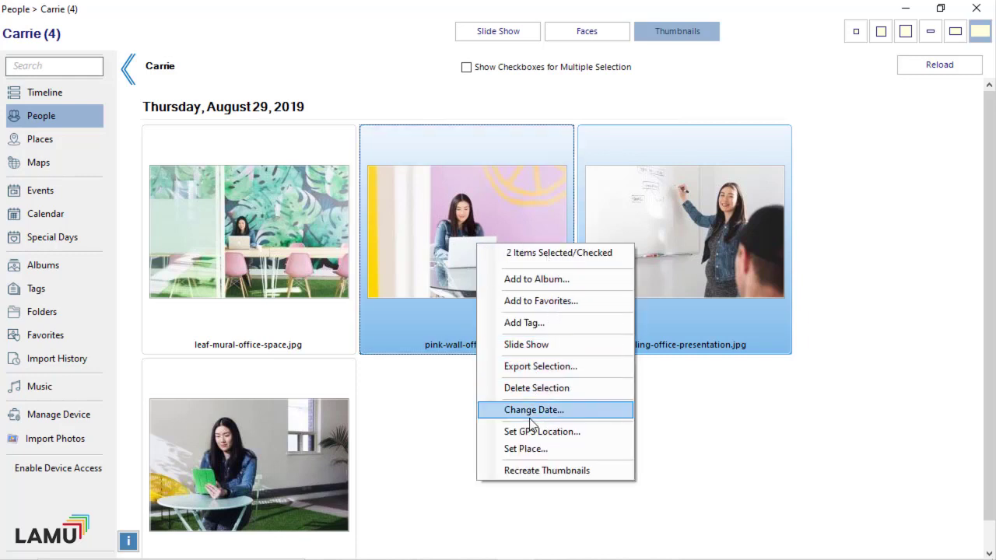
click(779, 410)
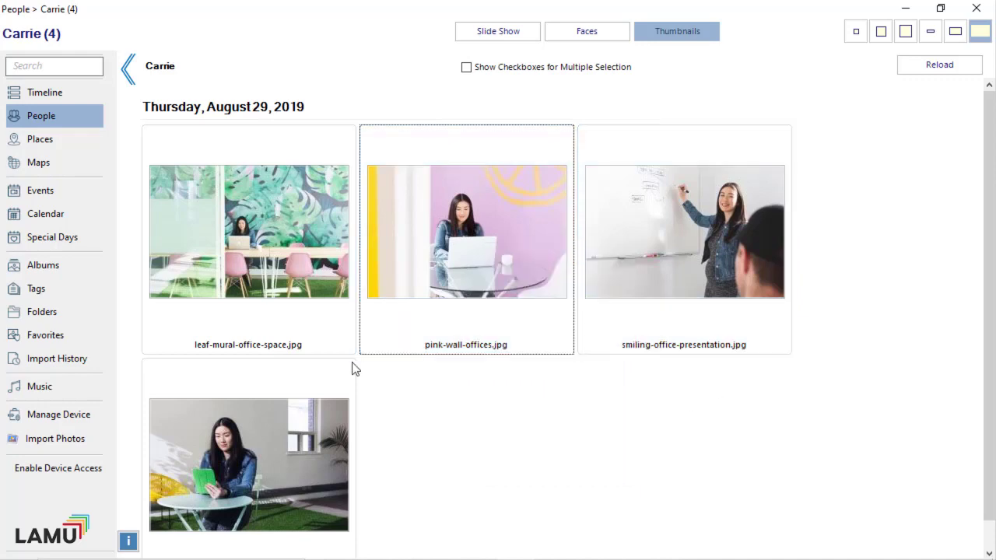
click(129, 68)
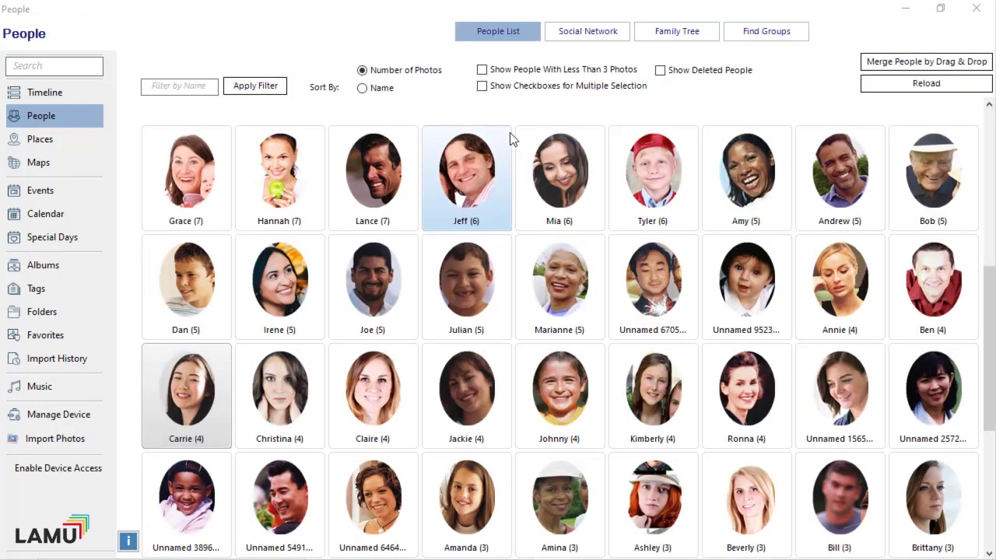
Open the Social Network view and examine the connections around the central person at close range.
click(582, 38)
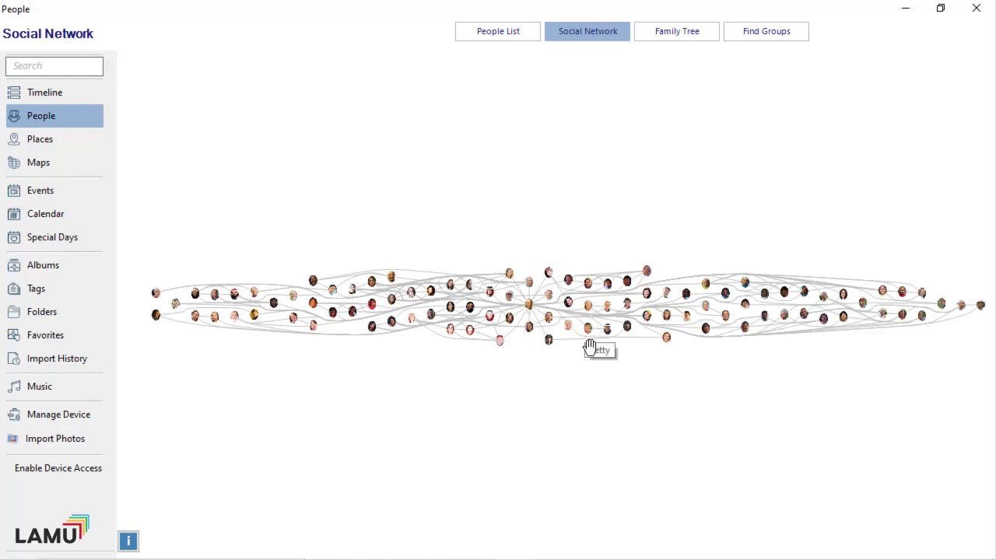
scroll(570, 370, up, 5)
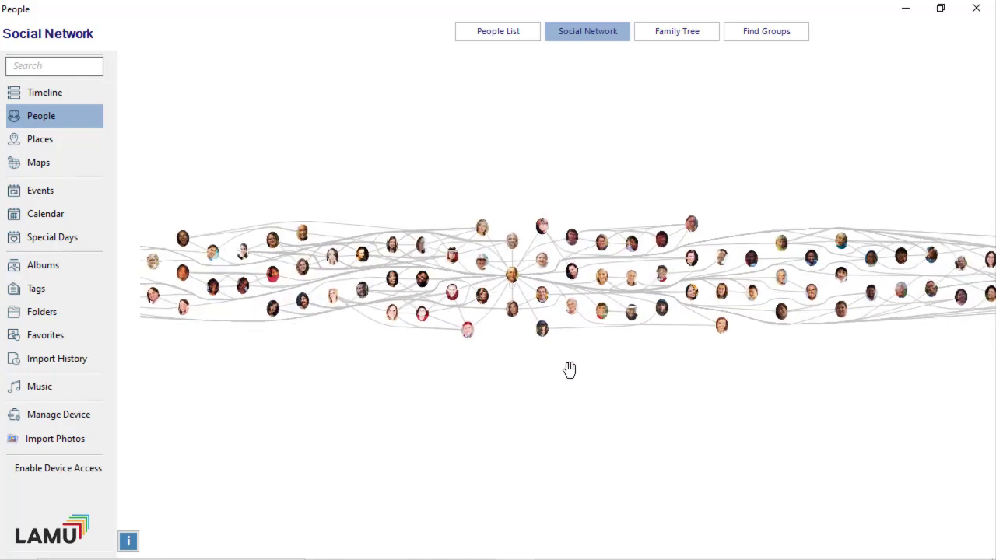
scroll(570, 370, up, 1)
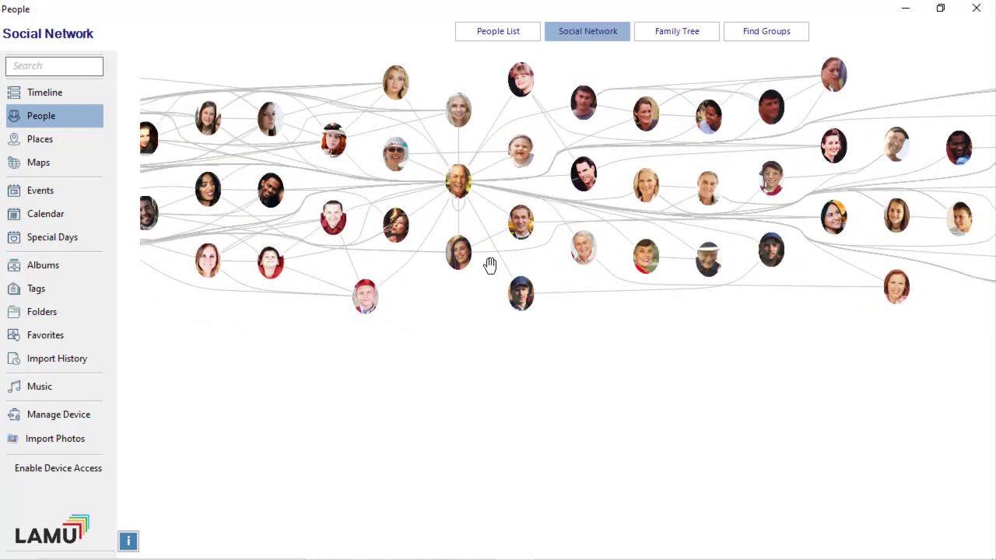
drag(429, 303, 409, 424)
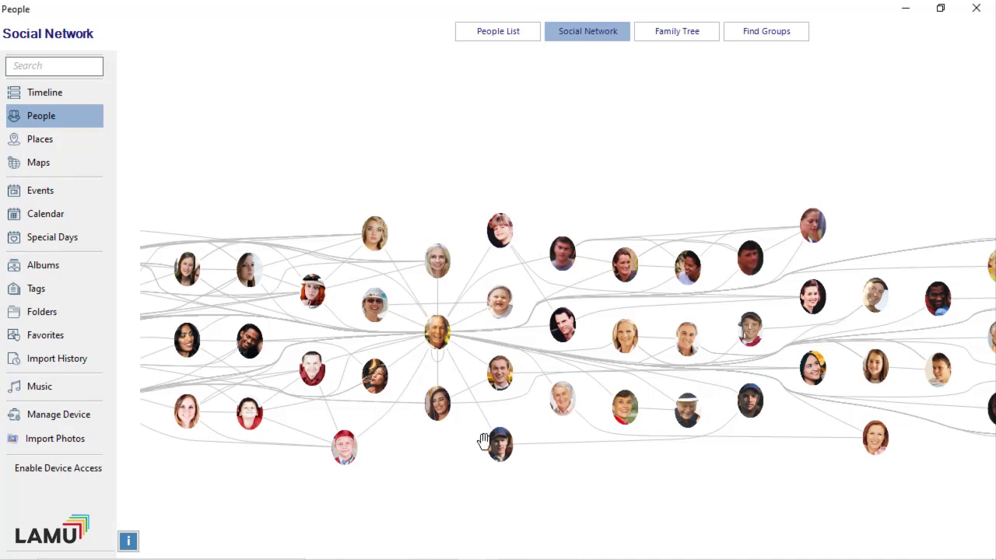
Open the shared photo of the sun-hatted woman and baby from their connection, view Mother 008.jpg in full screen, and return to the network.
click(480, 311)
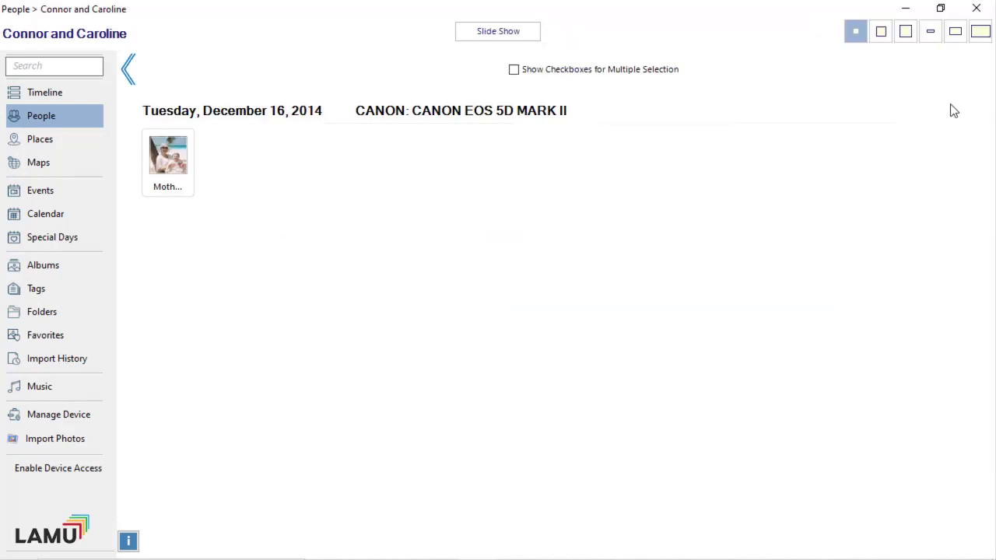
click(982, 33)
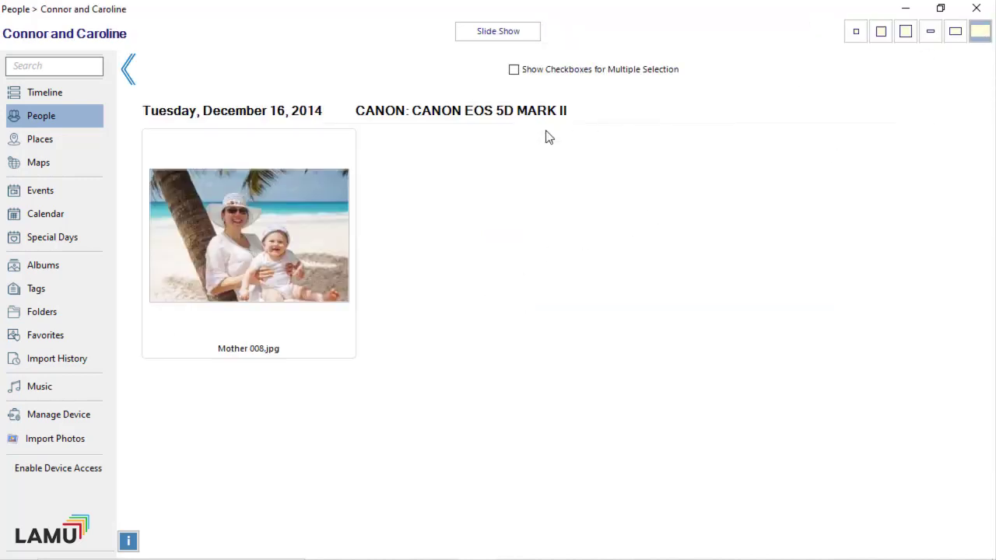
double_click(268, 226)
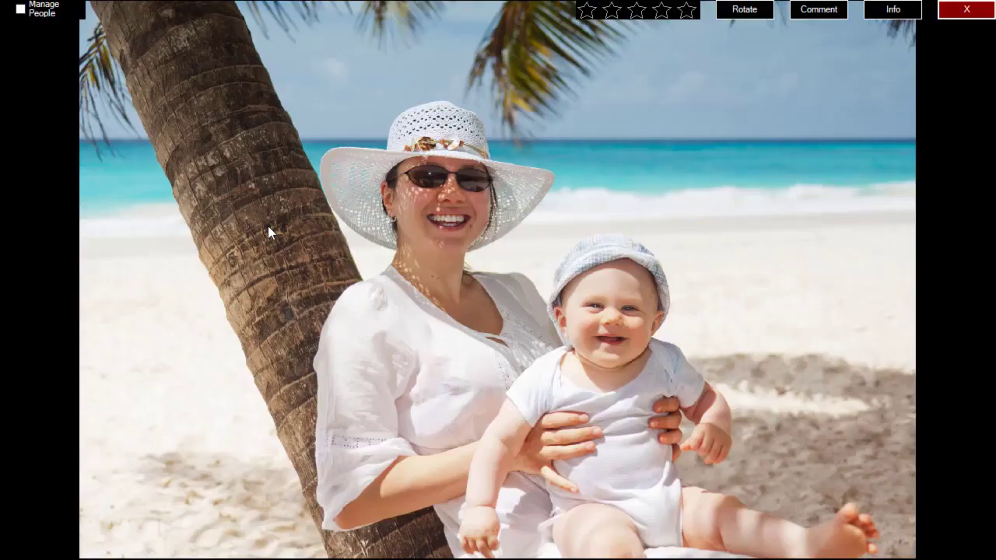
click(965, 9)
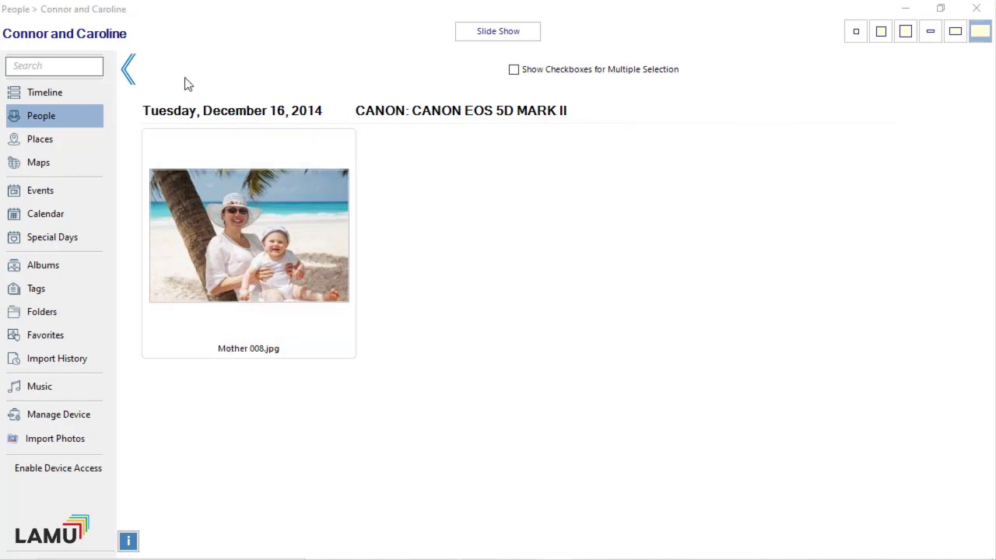
click(130, 72)
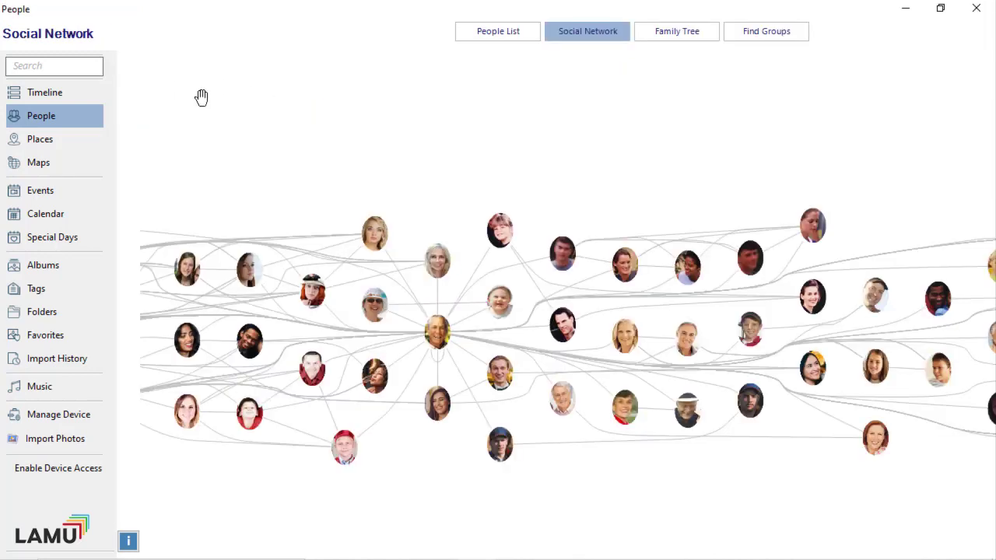
Open the Family Tree view and create a new tree named "My Family".
click(672, 36)
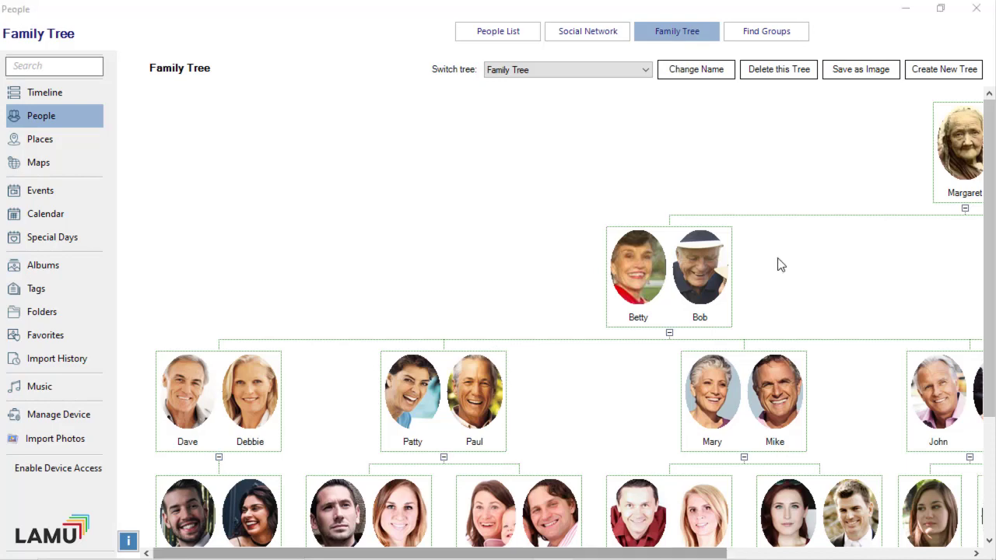
click(953, 76)
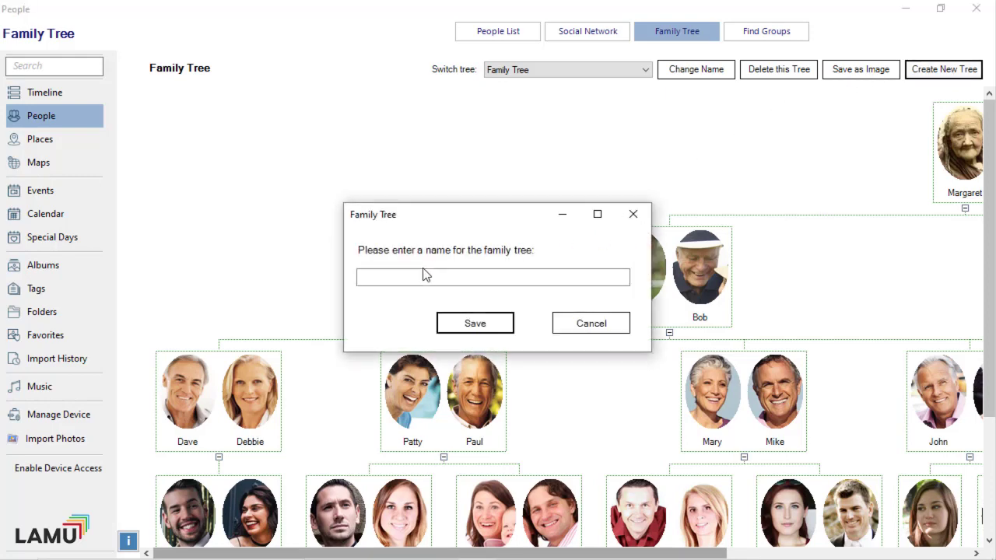
click(429, 281)
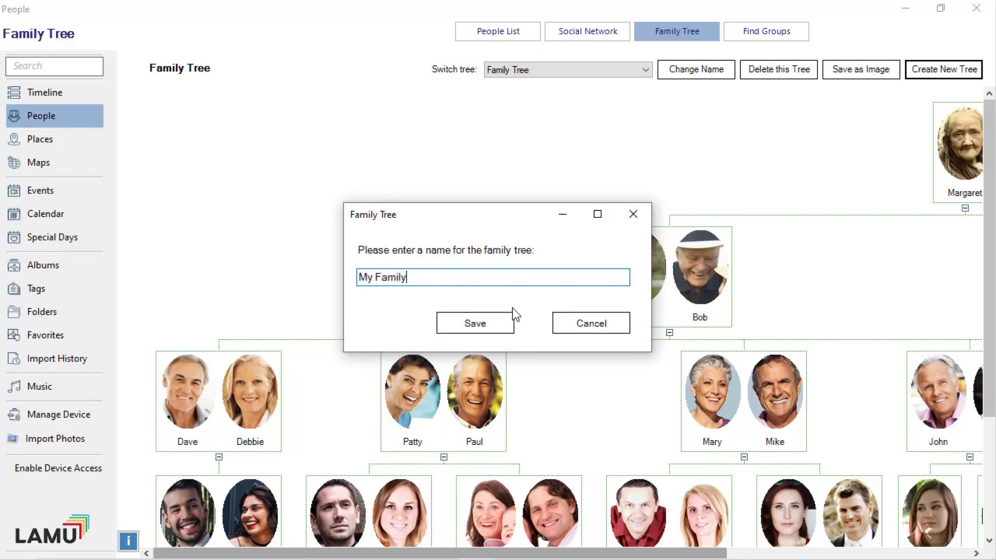
click(494, 324)
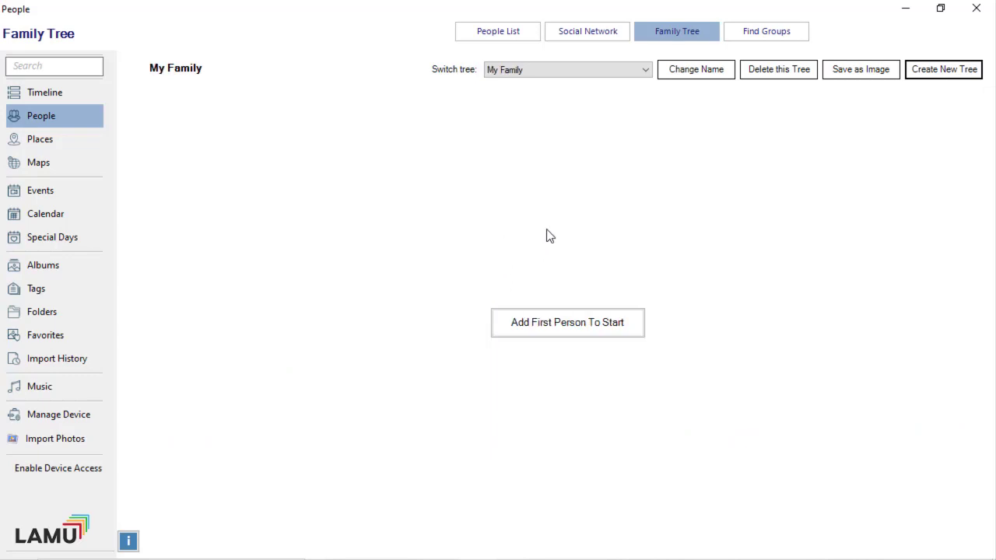
Add the smiling dark-haired woman with the light blue background as the tree's first person, filtering the people by her name.
click(548, 325)
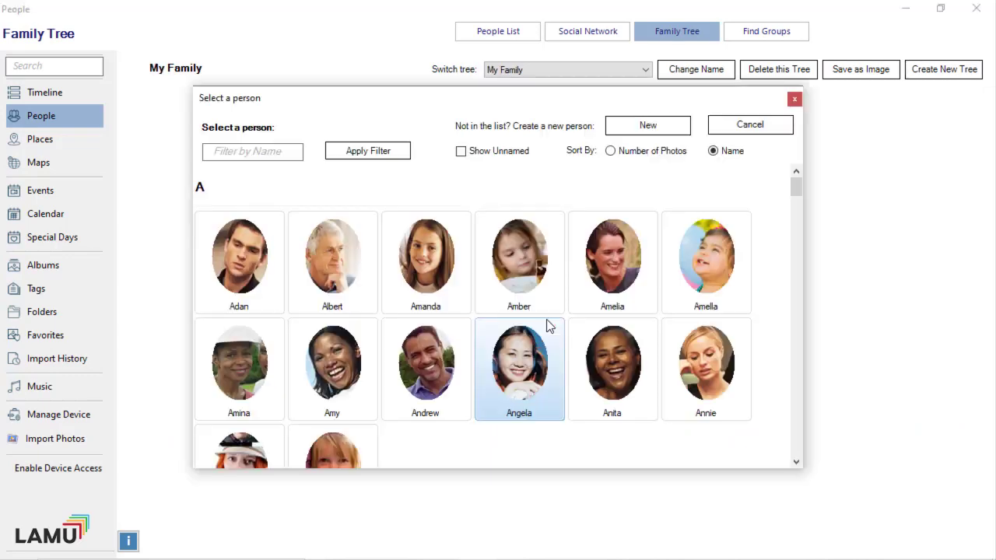
click(272, 151)
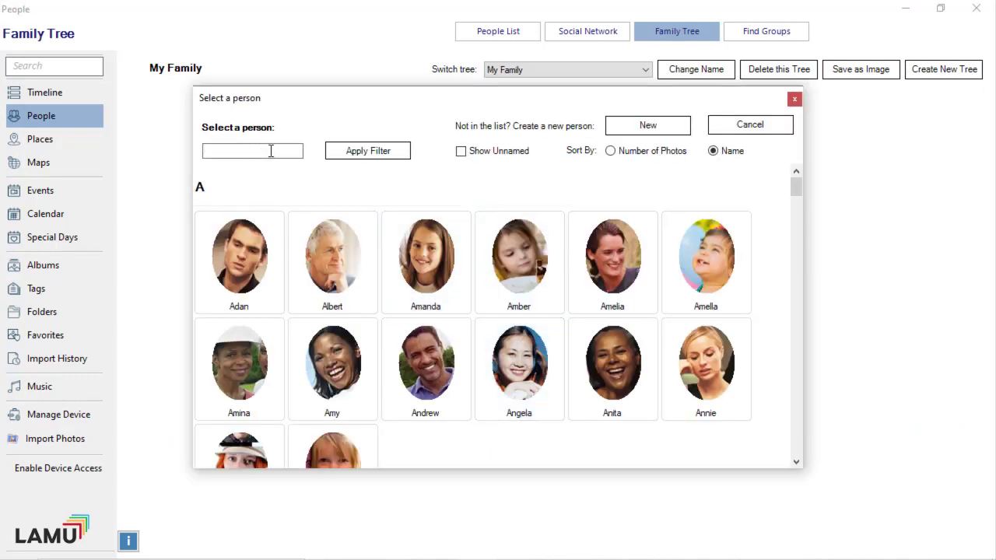
text(patt)
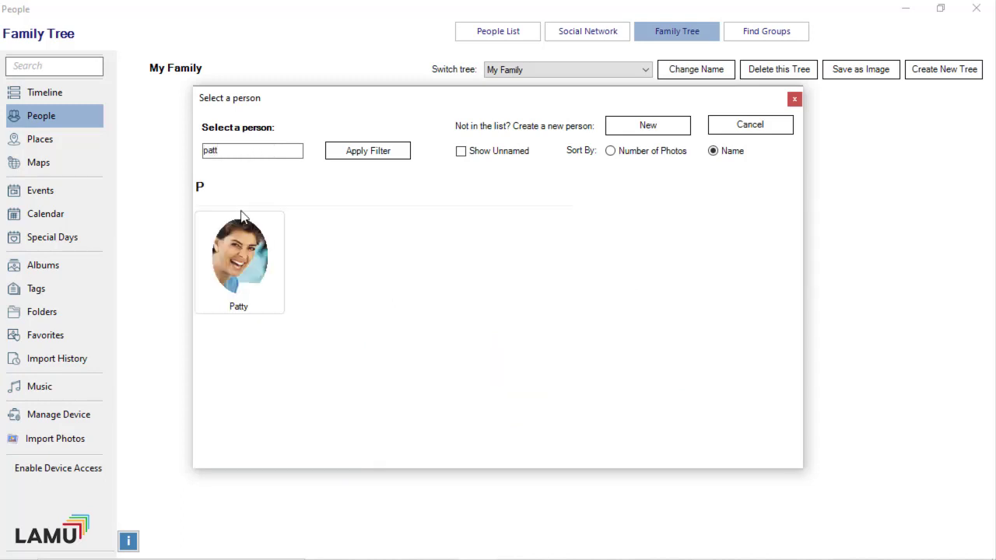
click(239, 242)
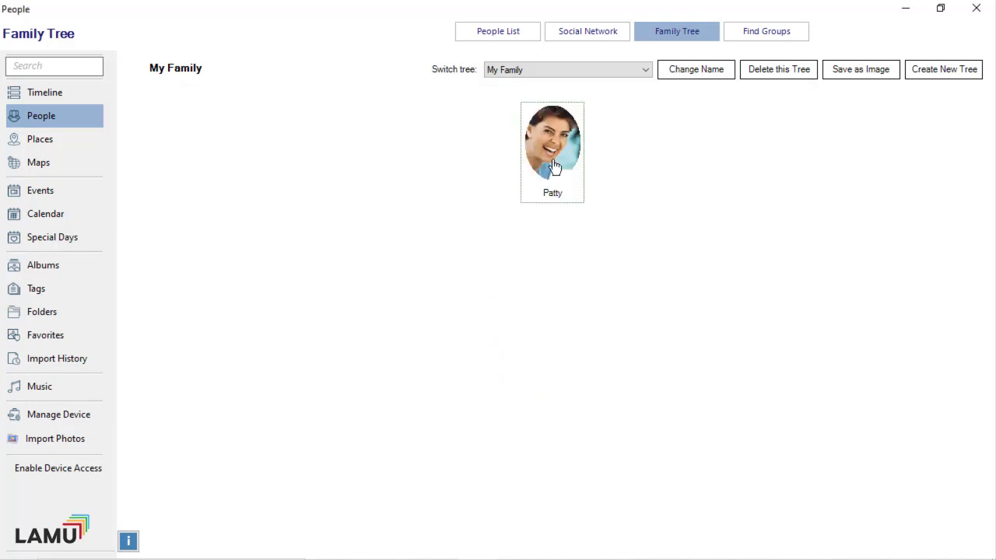
Add the smiling grey-haired man as the first woman's spouse, filtering the people by his name.
right_click(555, 168)
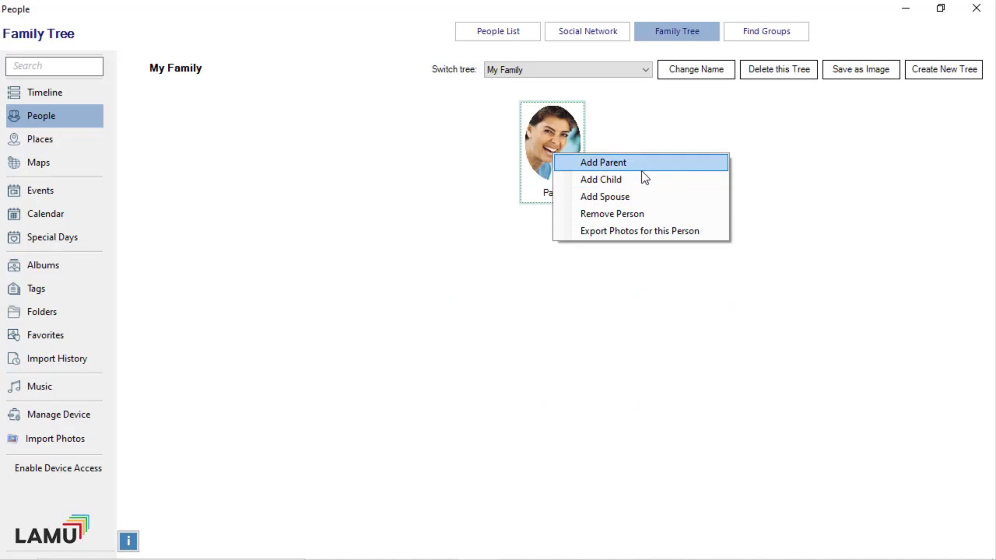
click(640, 196)
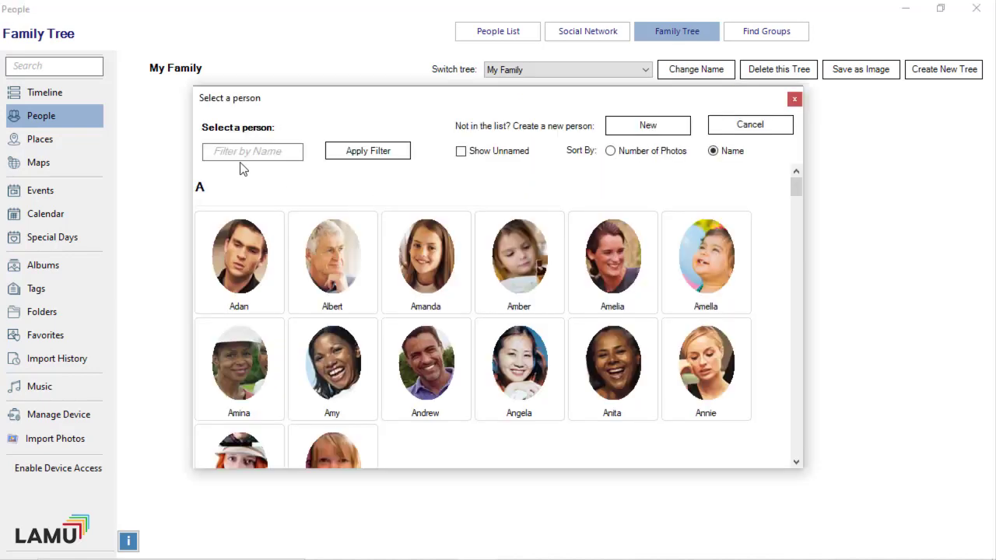
click(254, 158)
text(Pa)
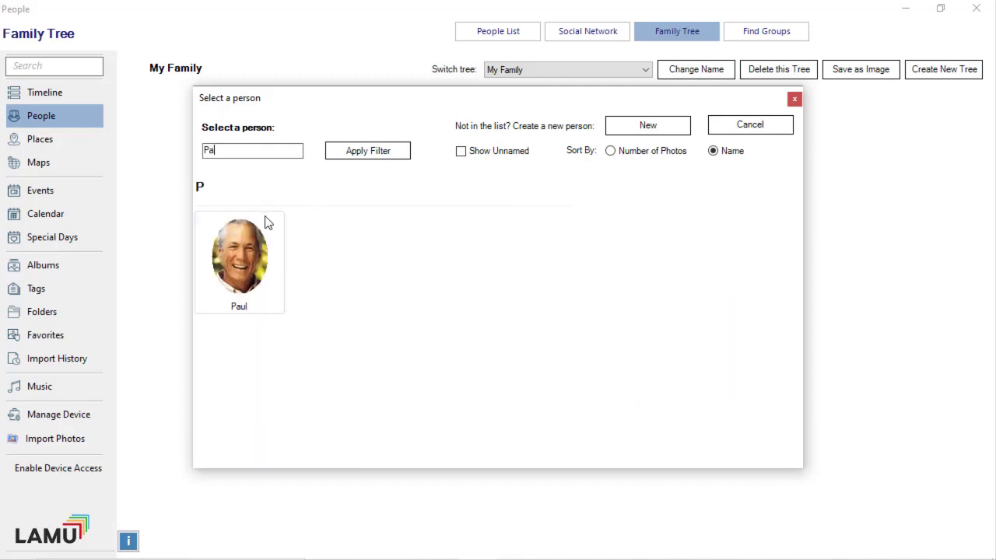
double_click(244, 236)
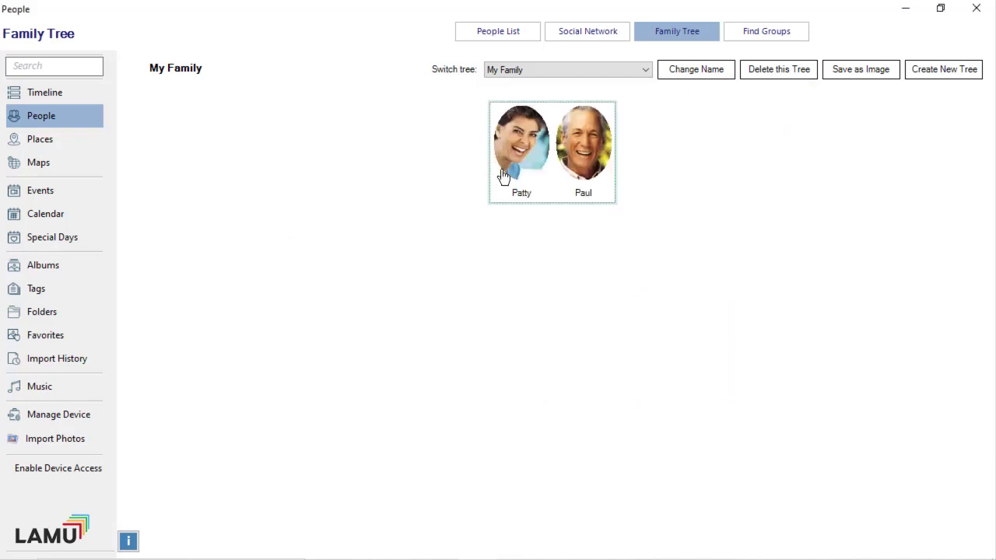
Add the older woman in red as a parent above the couple, filtering the people by her name.
right_click(568, 159)
click(687, 165)
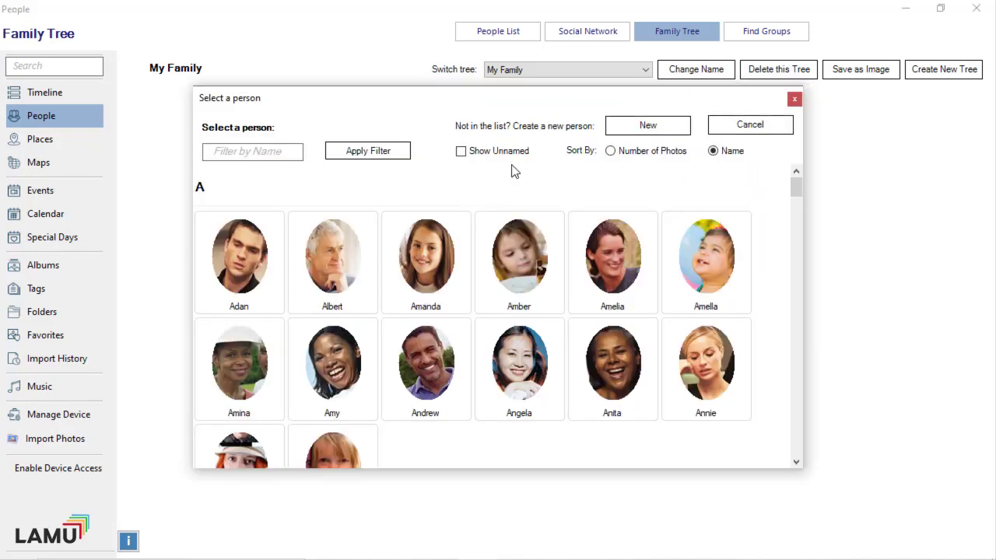
click(265, 147)
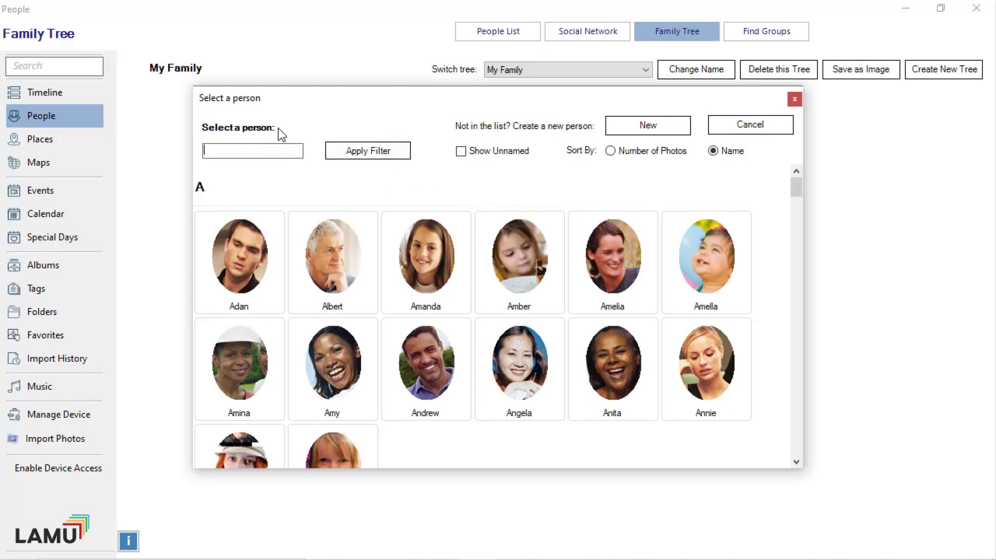
text(Betty)
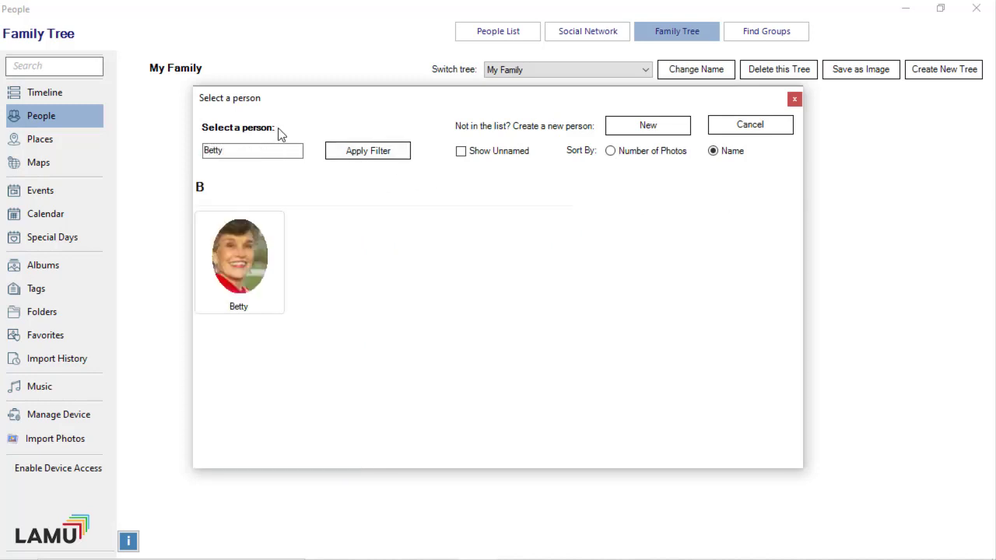
click(249, 255)
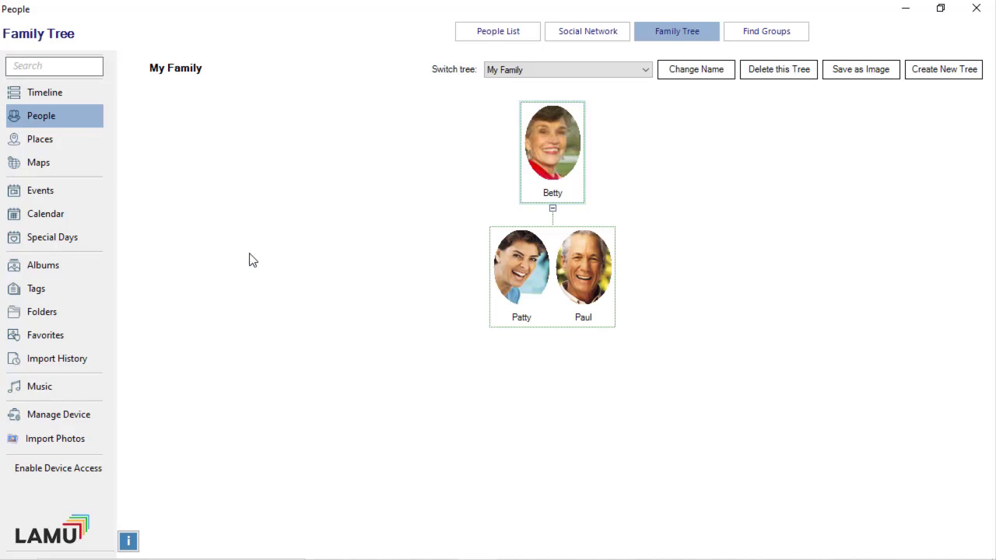
Add the older man in the white visor as the spouse of the woman in red, filtering the people by his name.
right_click(548, 153)
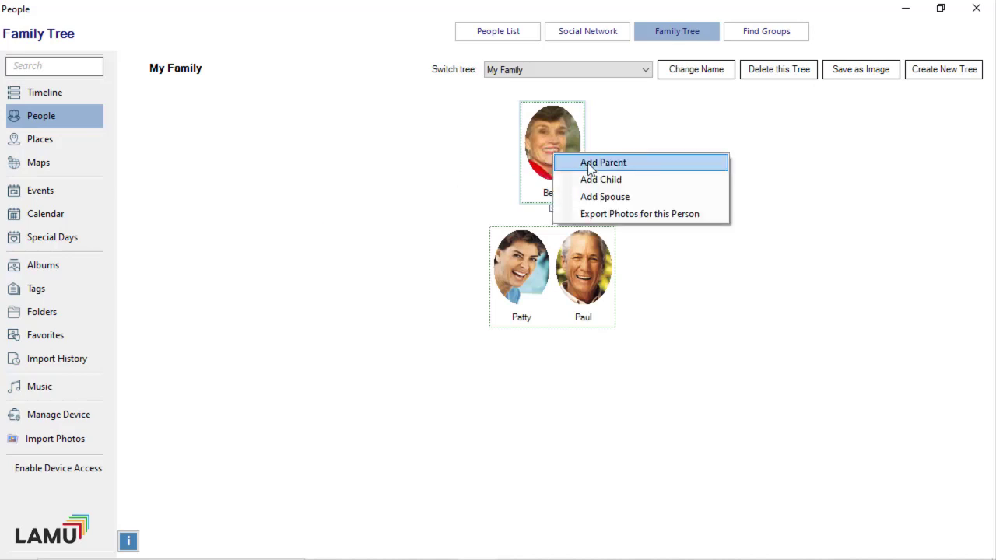
click(630, 196)
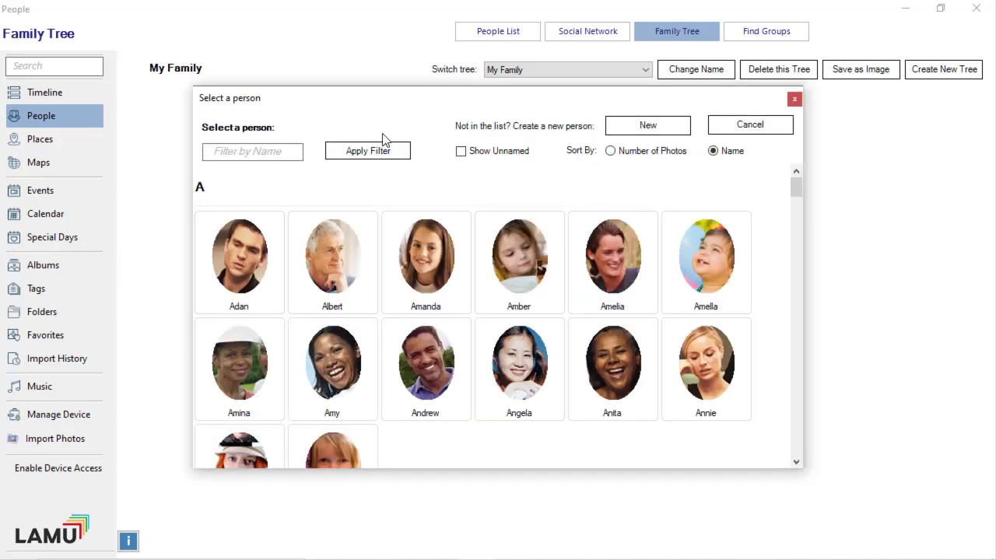
click(275, 151)
text(Bob)
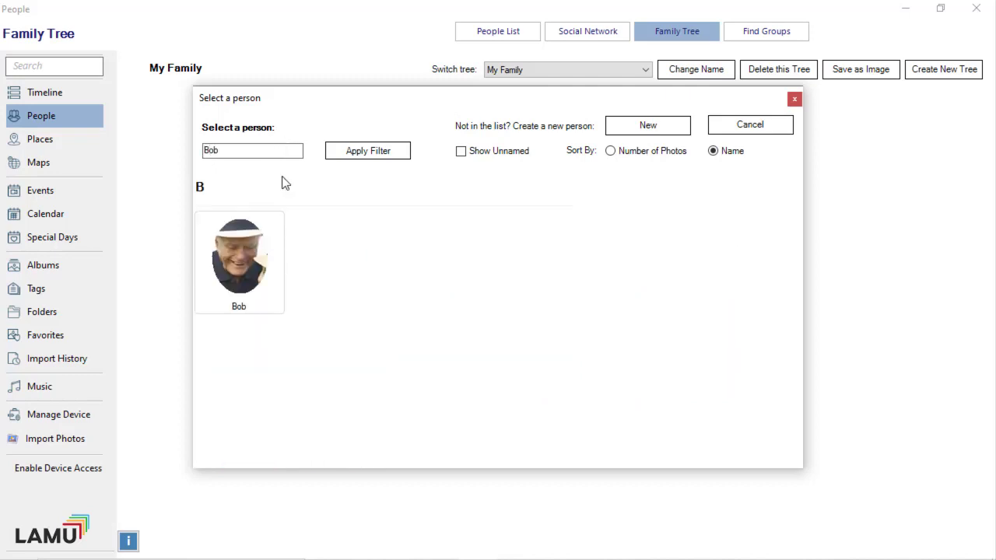
click(258, 244)
click(258, 245)
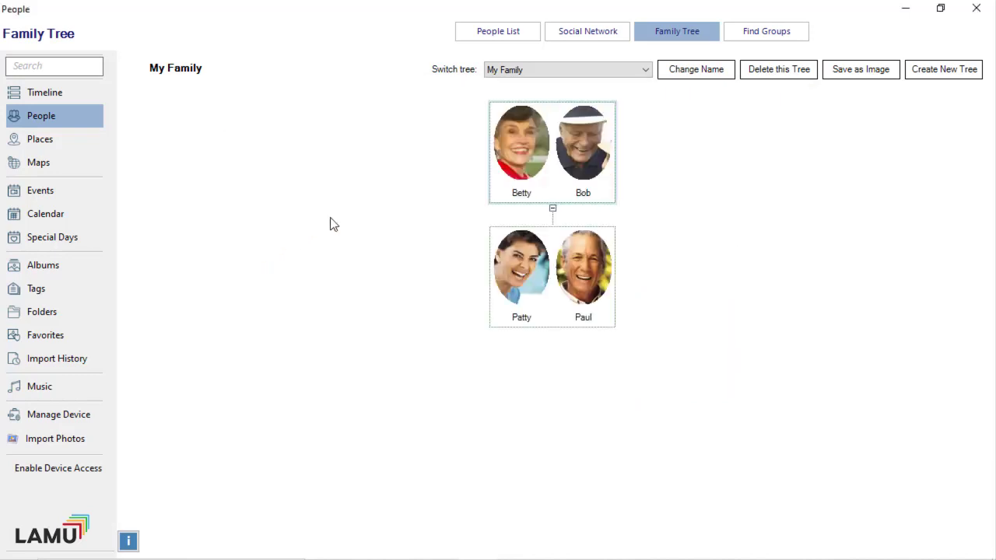
Add the dark-haired man with the serious expression as a child of the lower couple, filtering the people by "Br".
right_click(539, 285)
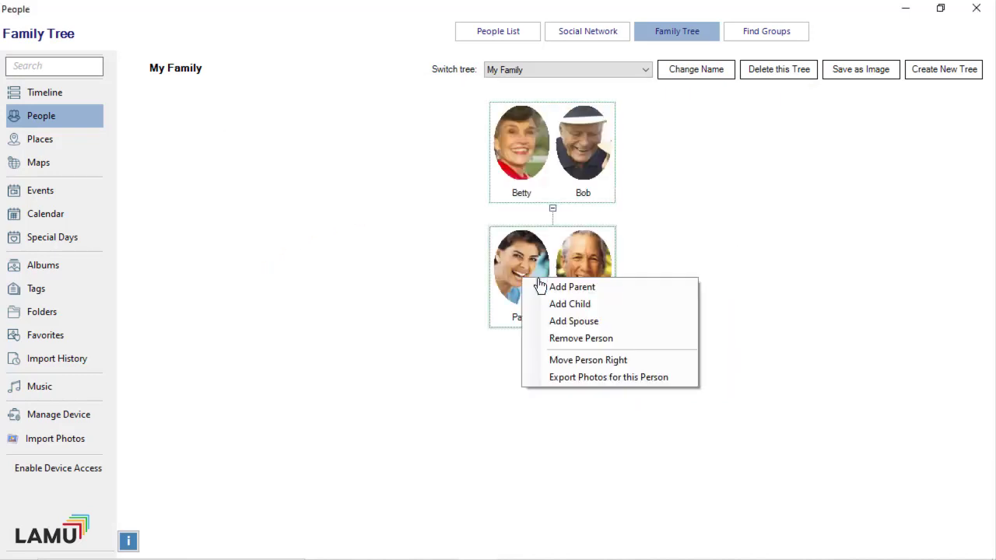
click(603, 308)
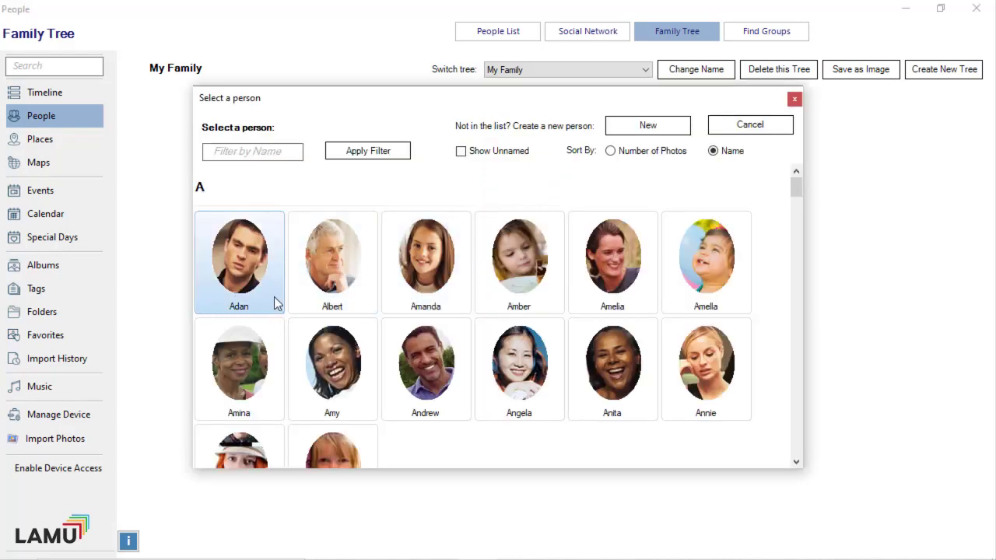
click(270, 150)
text(Br)
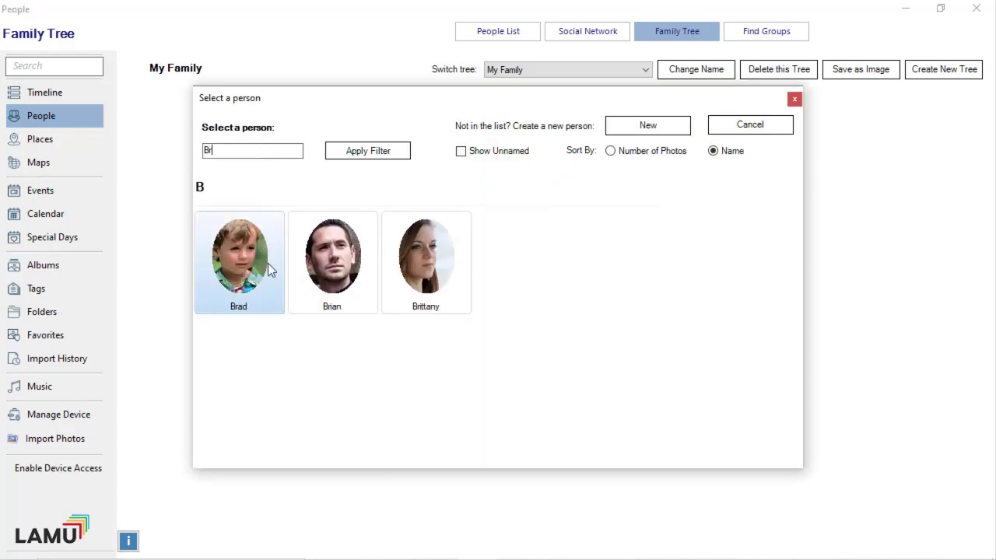
click(326, 288)
Add the smiling woman holding a baby as the dark-haired man's spouse, filtering the people by "Gra".
right_click(553, 395)
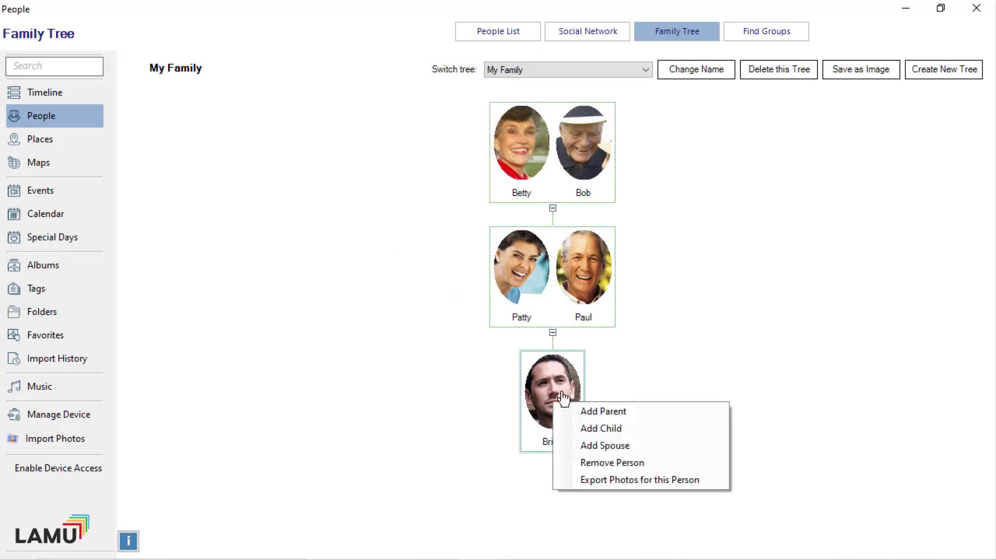
click(657, 442)
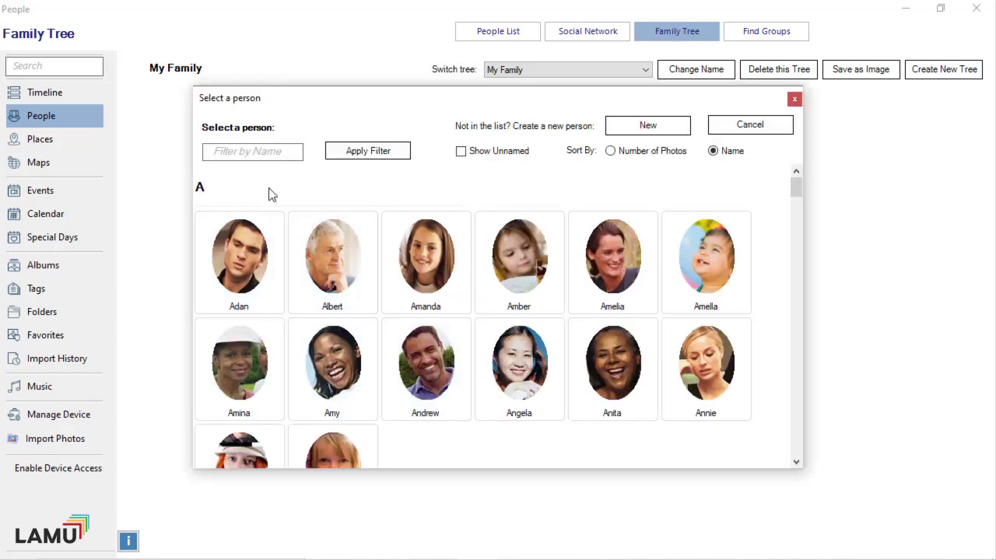
click(260, 149)
text(Gra)
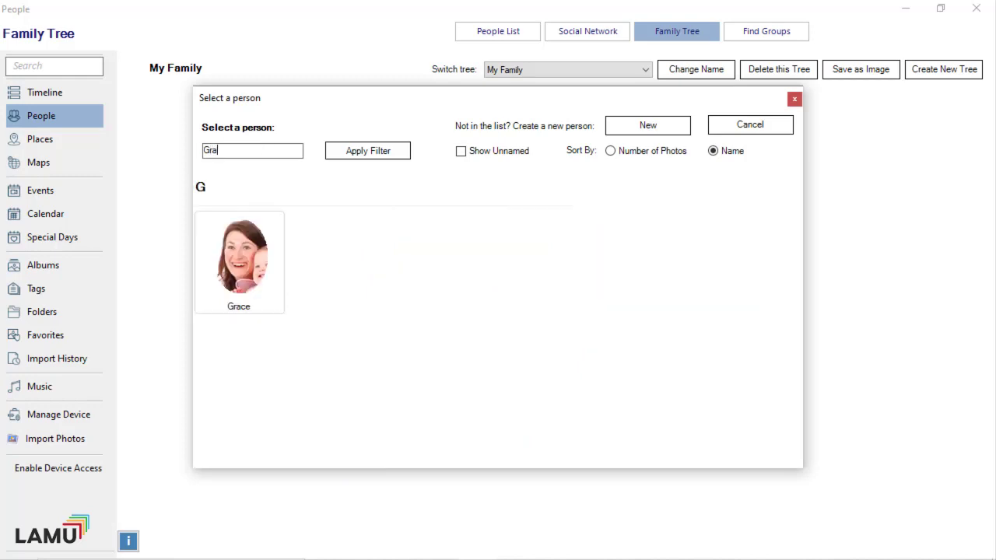
click(265, 269)
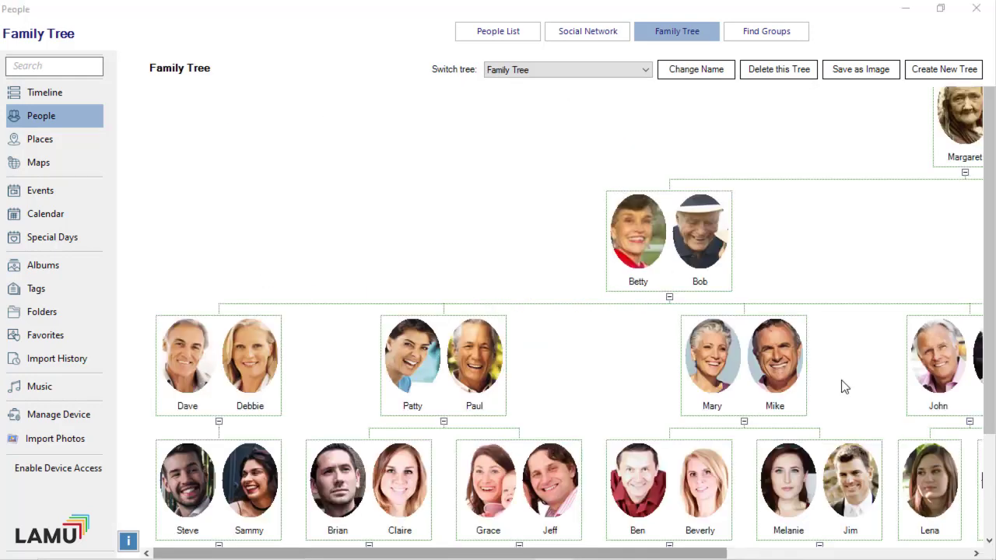
Open the save dialog for exporting the full family tree as a PNG image and cancel it.
scroll(841, 385, down, 2)
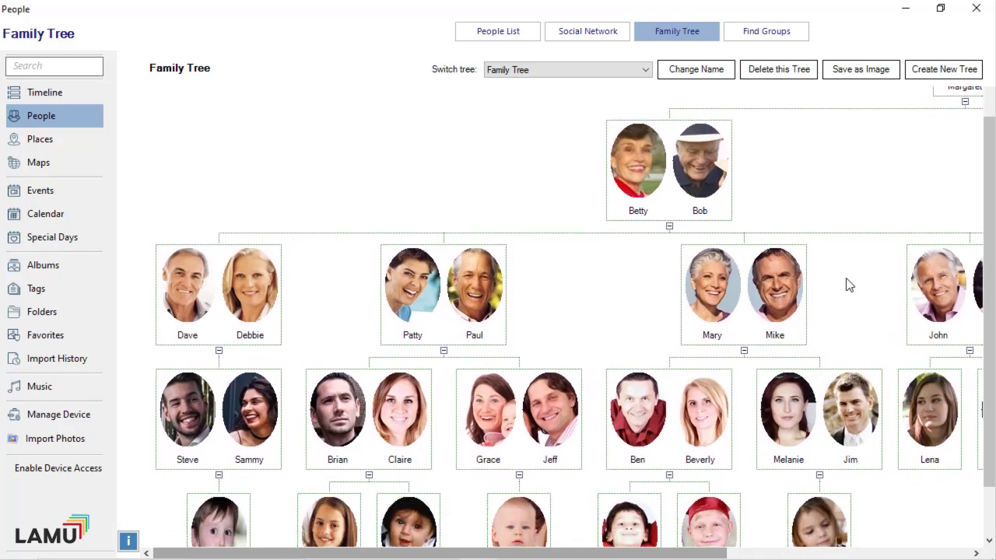
drag(847, 279, 846, 257)
right_click(846, 257)
click(830, 219)
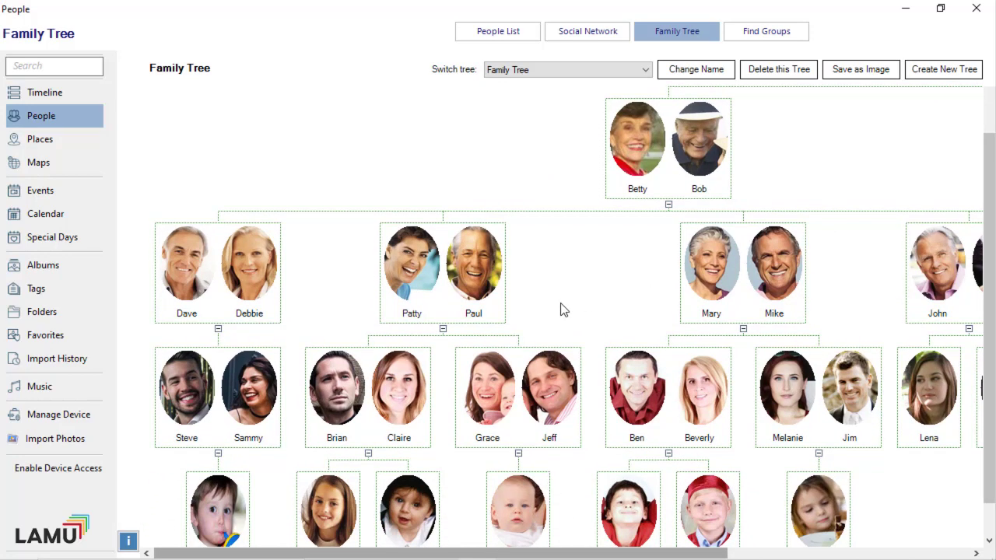
right_click(584, 287)
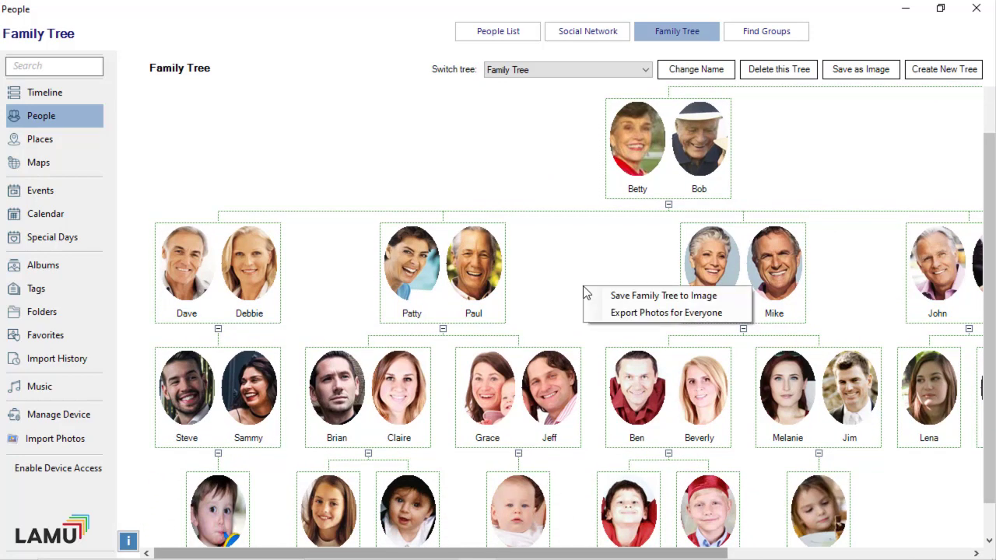
click(644, 298)
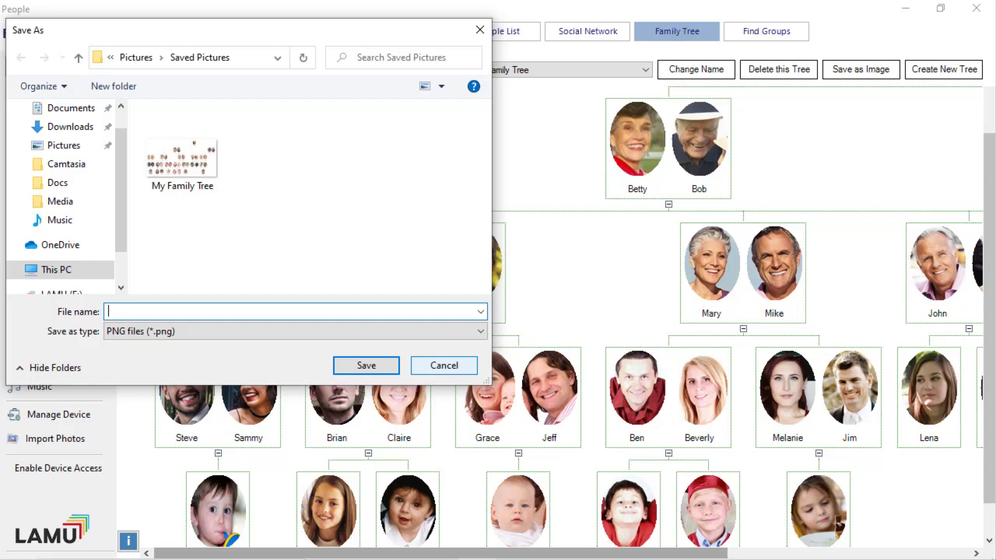
click(445, 365)
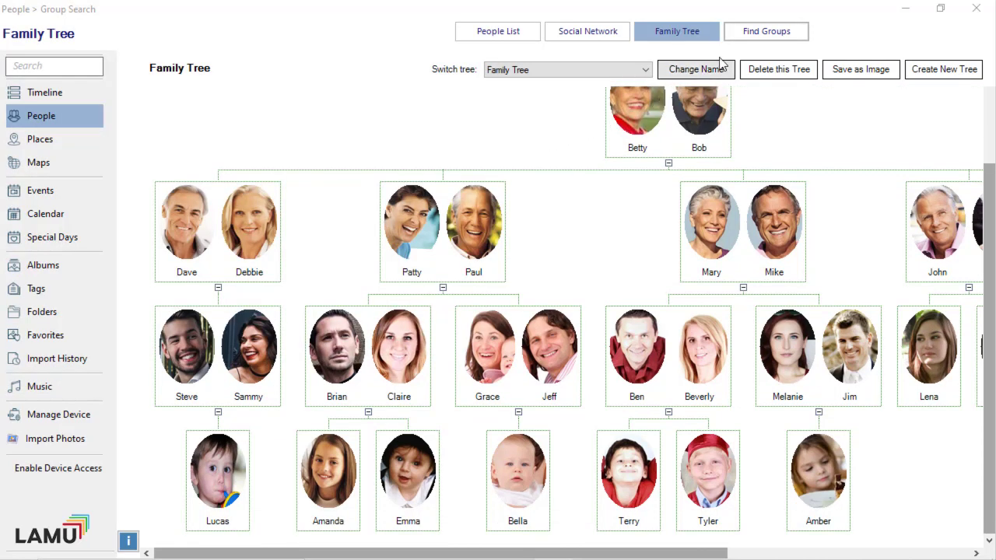
Search for group photos containing the bearded man and the smiling boy listed under J, and show the results with the largest wide thumbnails.
click(784, 43)
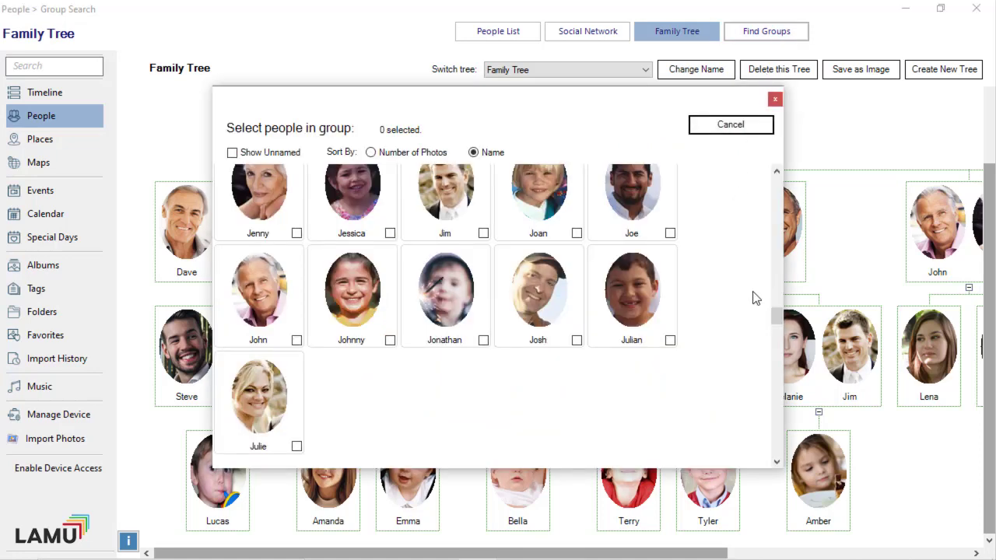
click(670, 340)
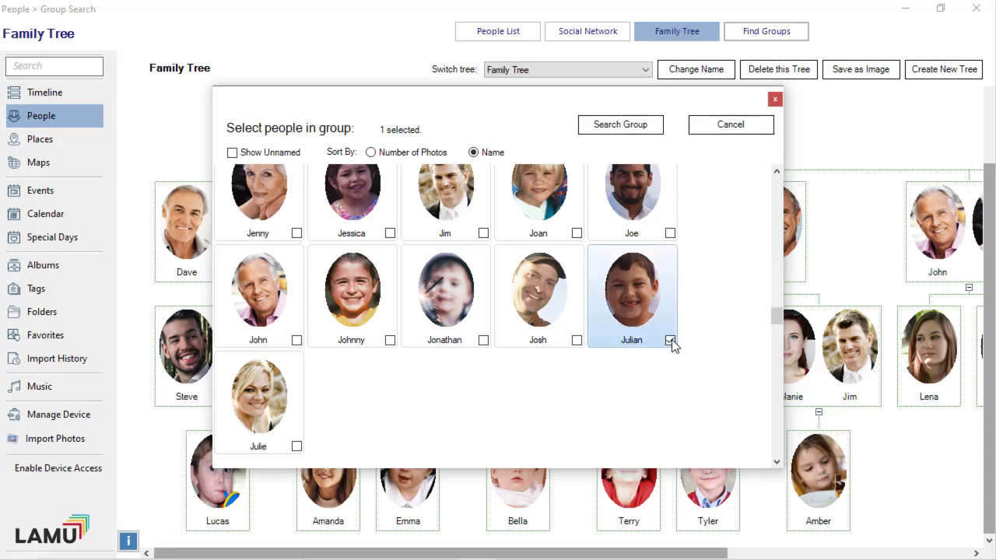
click(670, 233)
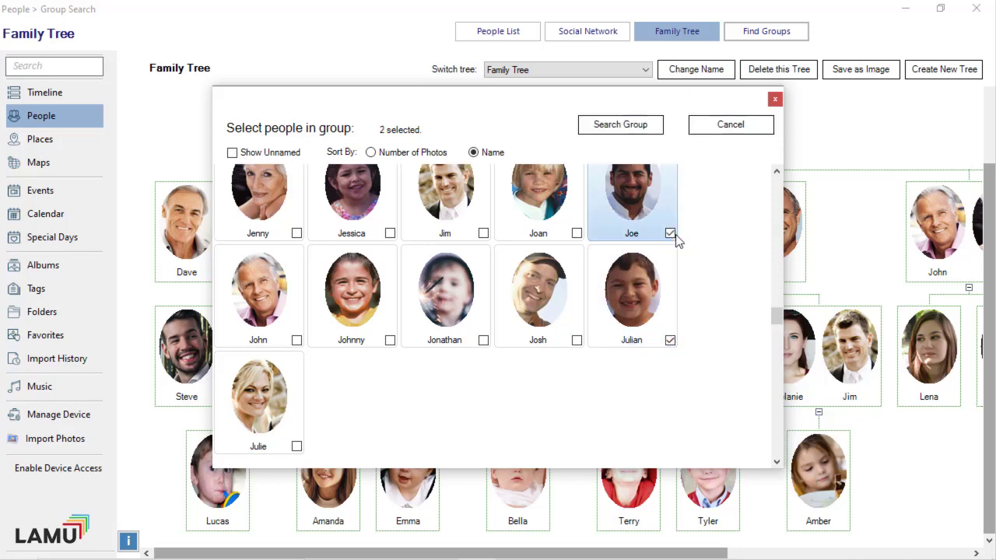
scroll(671, 238, up, 1)
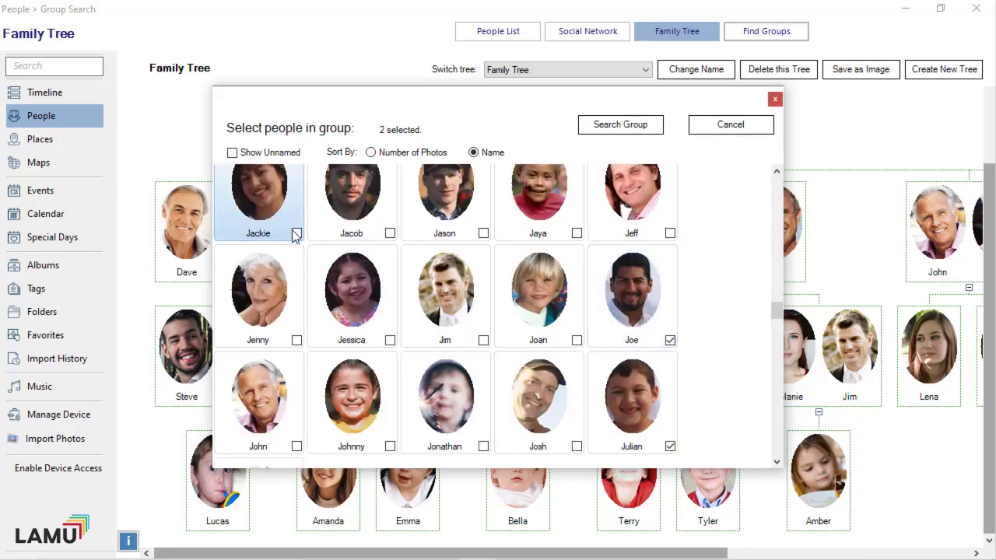
click(617, 136)
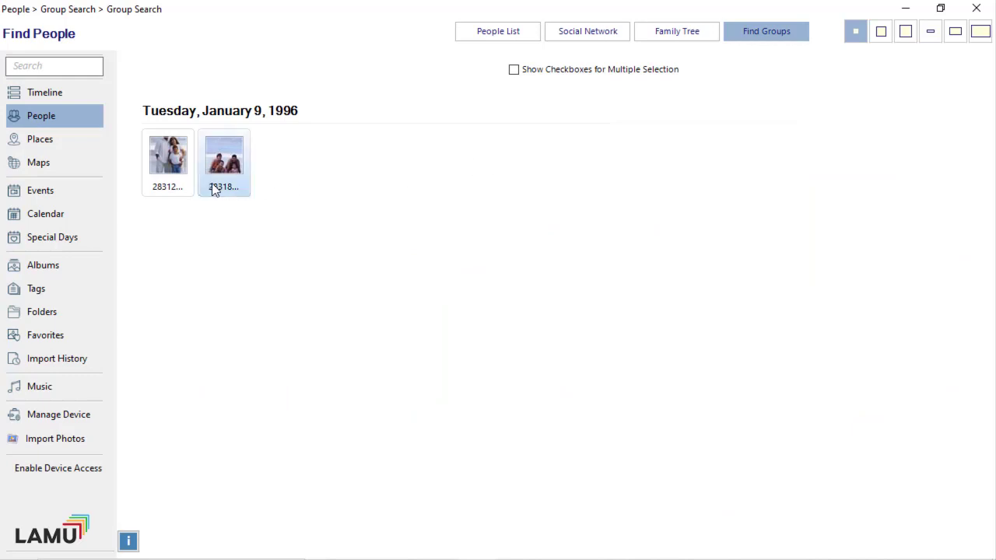
click(980, 32)
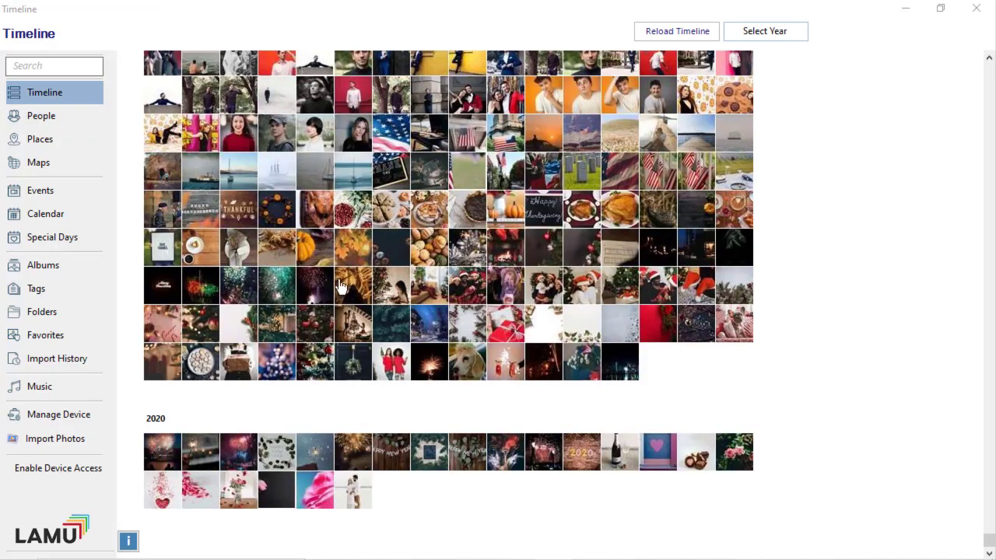
Browse Places to Australia, WA, view the Perth photo's location on the map, and close the map.
click(68, 142)
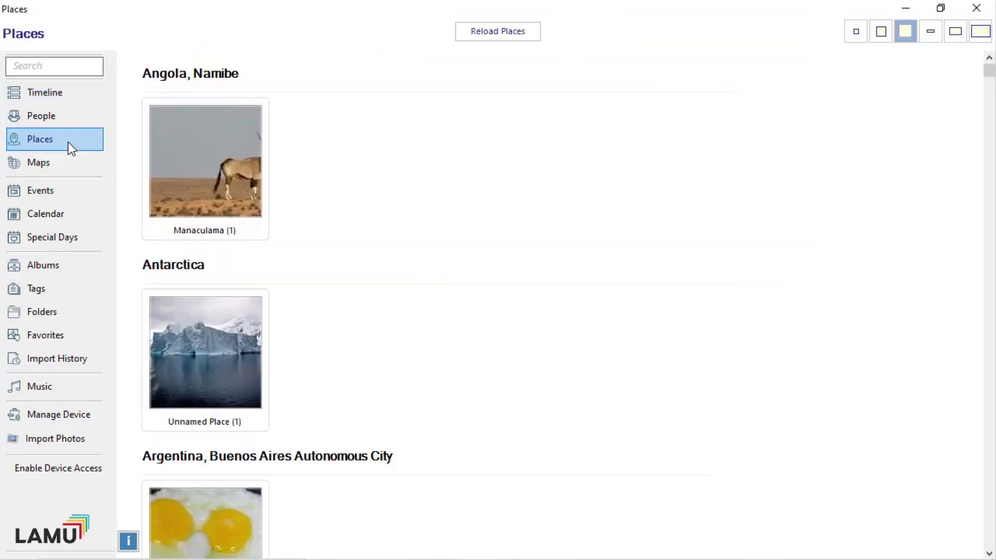
scroll(577, 274, down, 10)
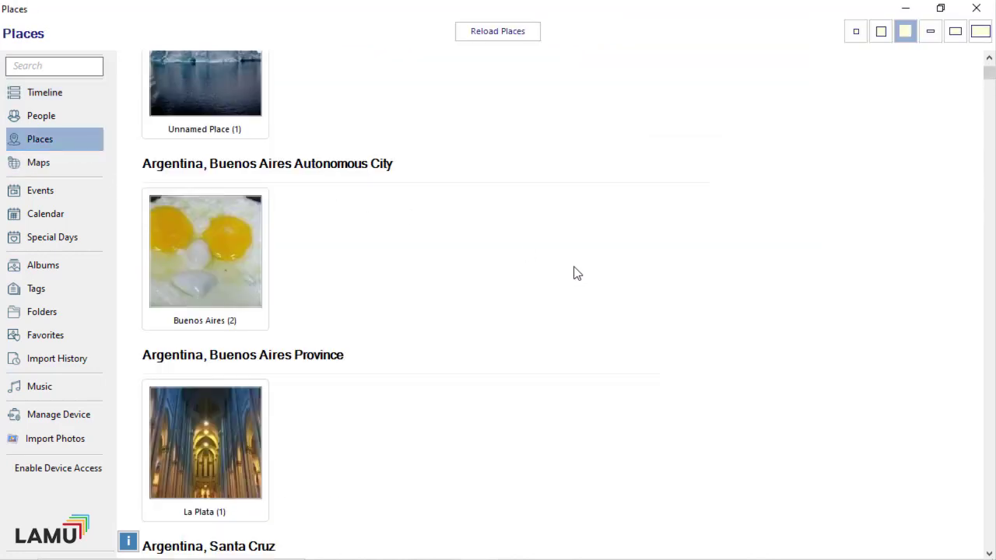
scroll(576, 273, down, 10)
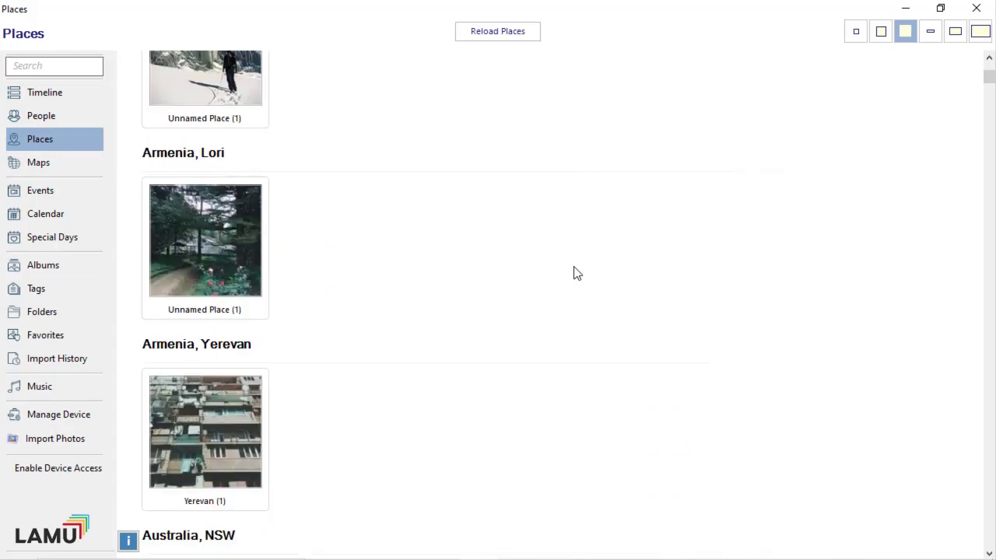
scroll(576, 273, down, 2)
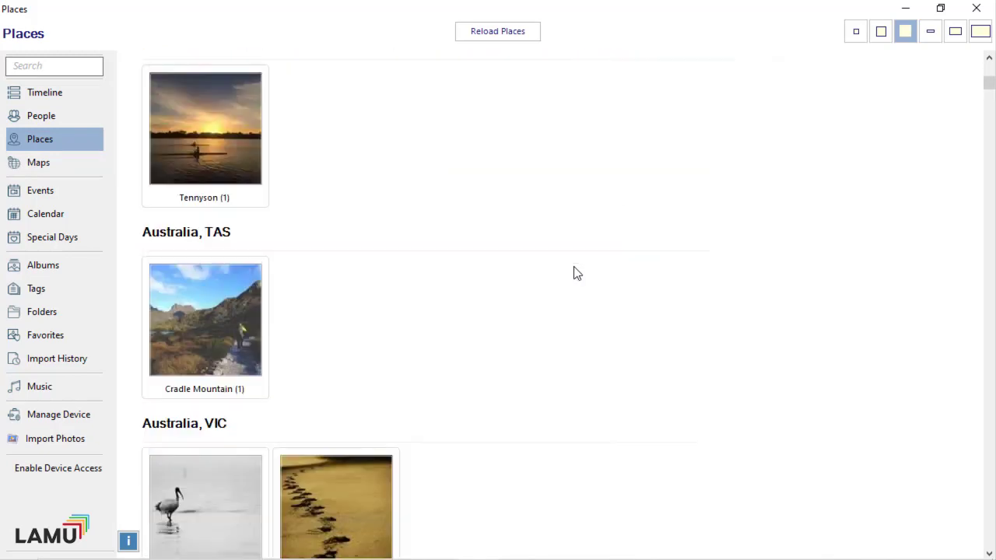
scroll(577, 273, down, 6)
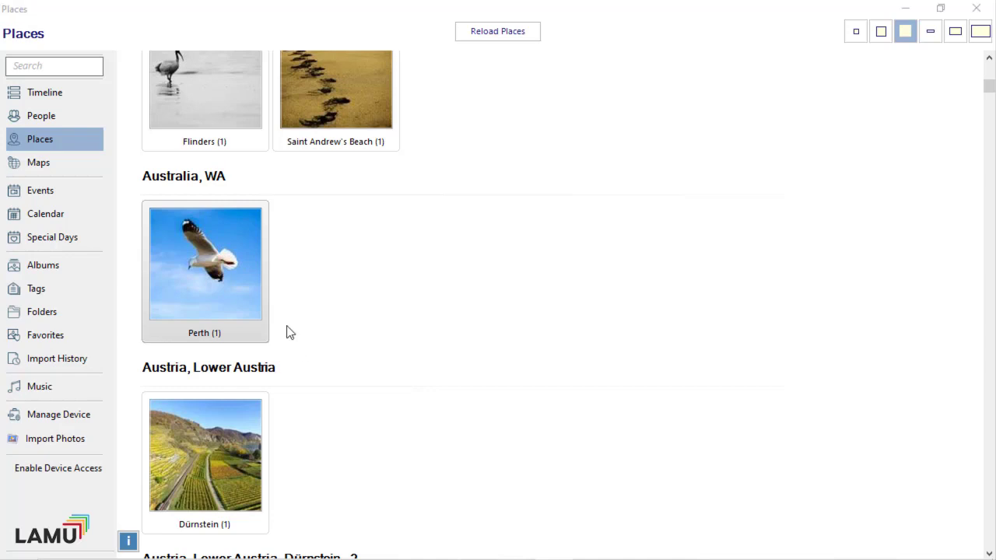
right_click(237, 291)
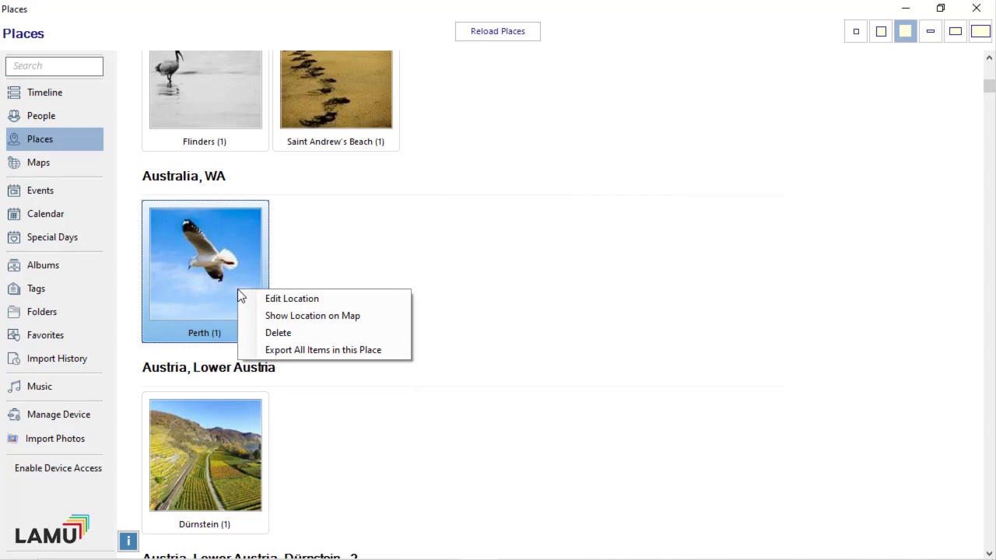
click(316, 316)
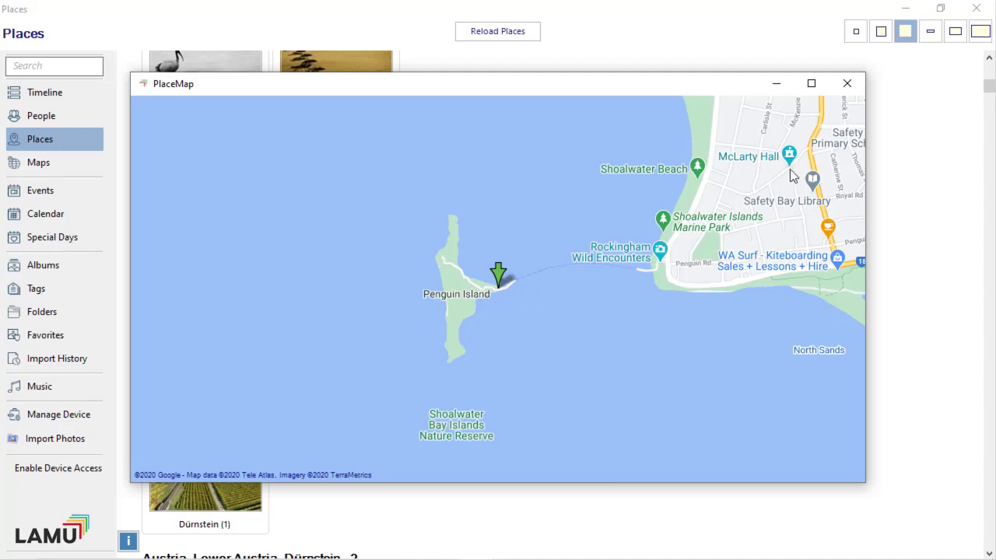
click(856, 84)
Edit the location of the Perth place under Australia, WA, naming it "Penguin Island", and save it.
right_click(225, 272)
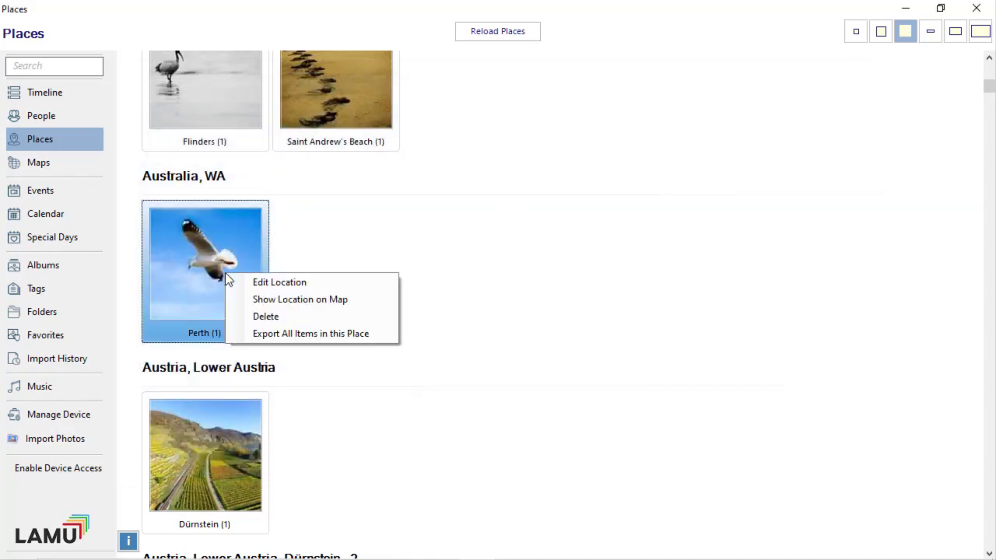
click(274, 282)
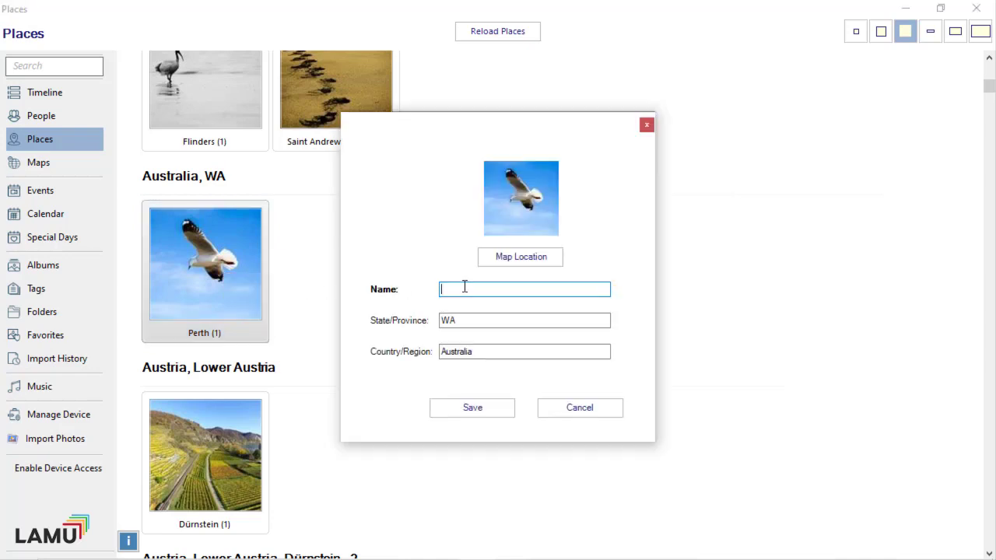
text(Penguin Island)
click(488, 407)
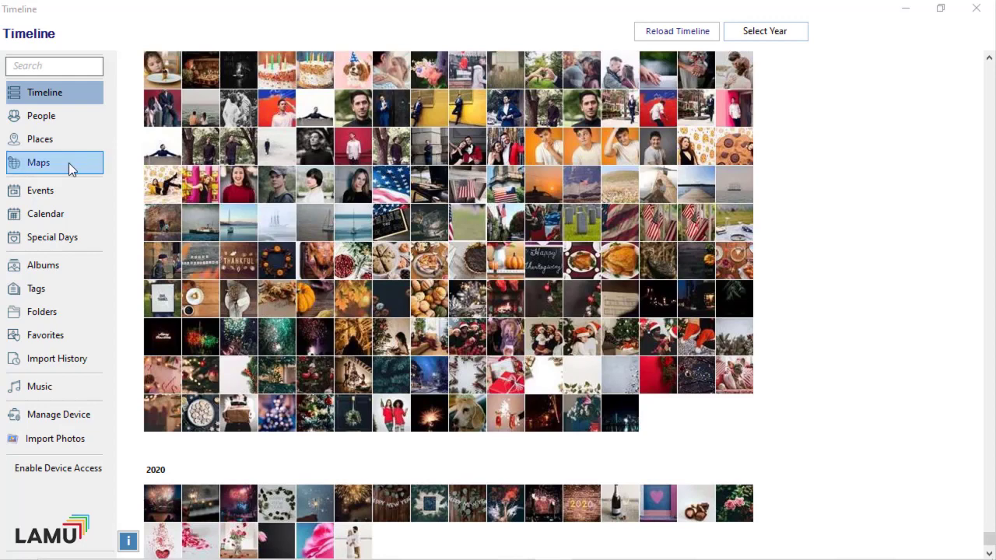
Open Maps and zoom in on the photo clusters across the United States and Mexico.
click(68, 163)
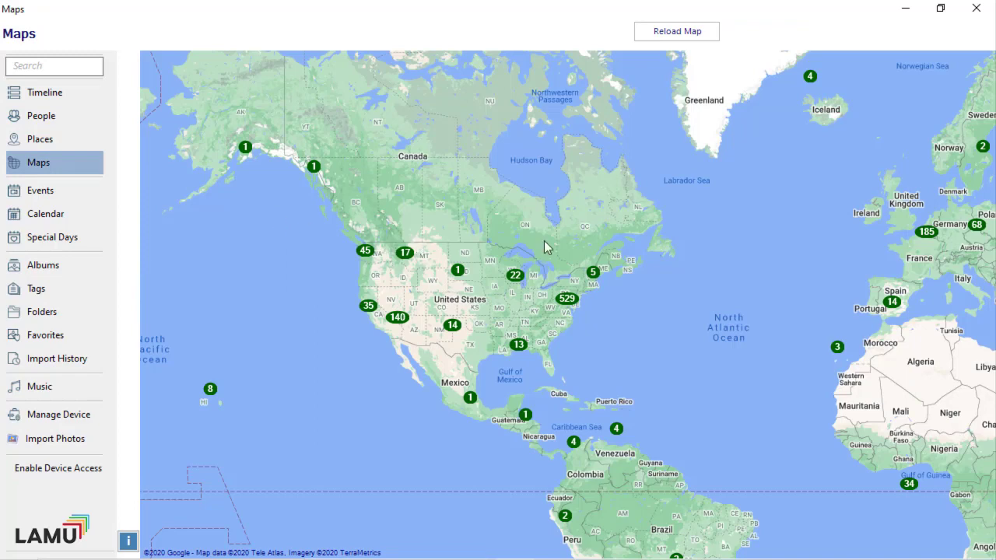
scroll(544, 241, up, 1)
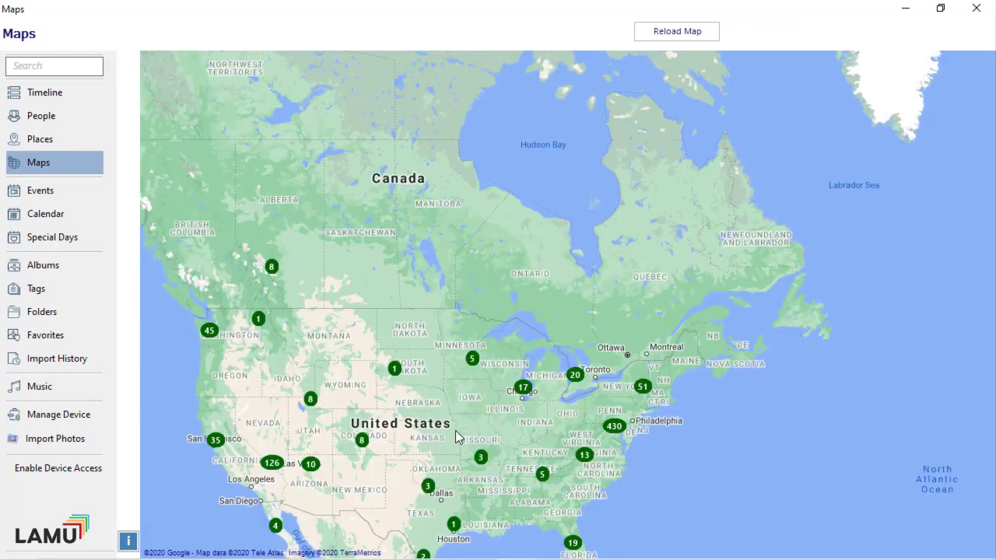
drag(455, 430, 461, 240)
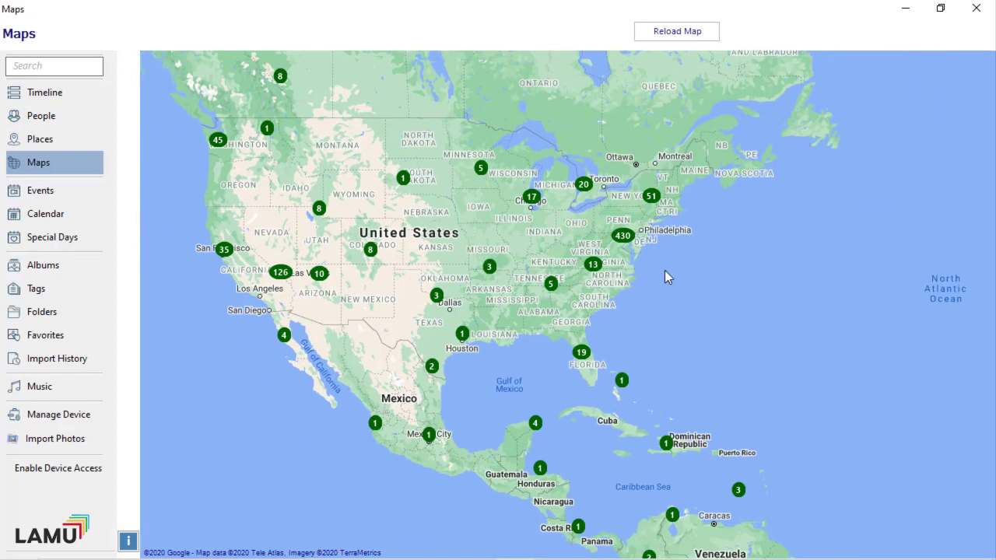
Narrow the map from the East Coast photo cluster to Washington and open the photos clustered just west of the United States Capitol.
click(621, 242)
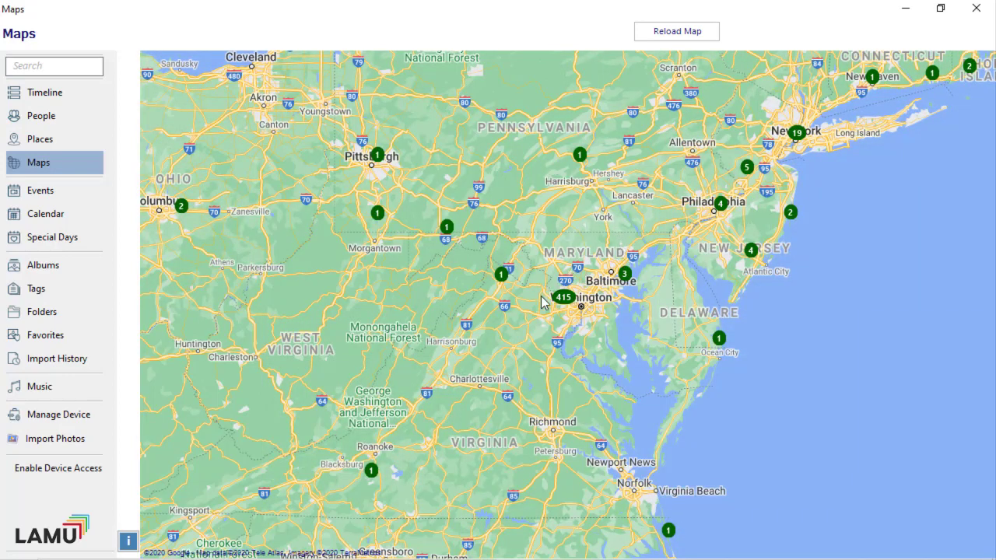
click(565, 301)
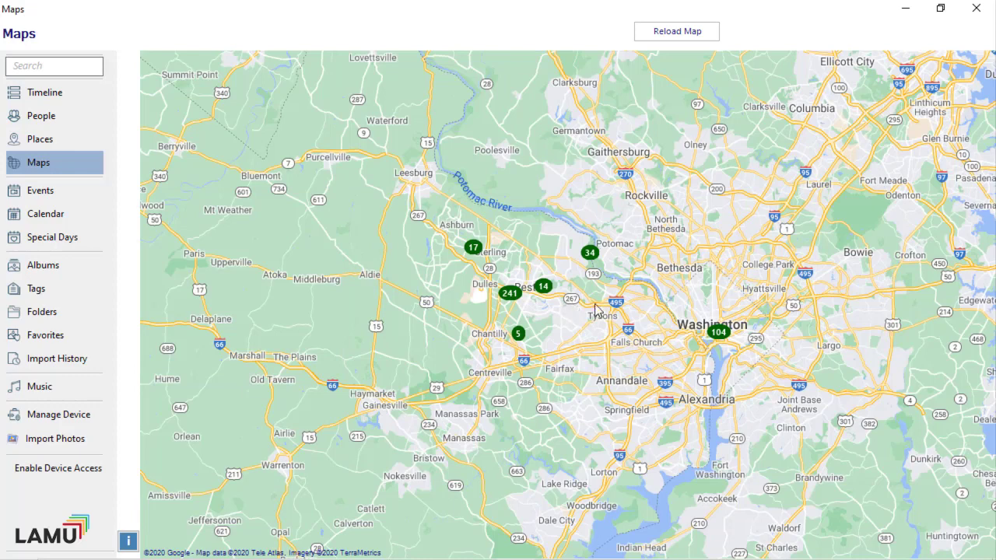
click(717, 333)
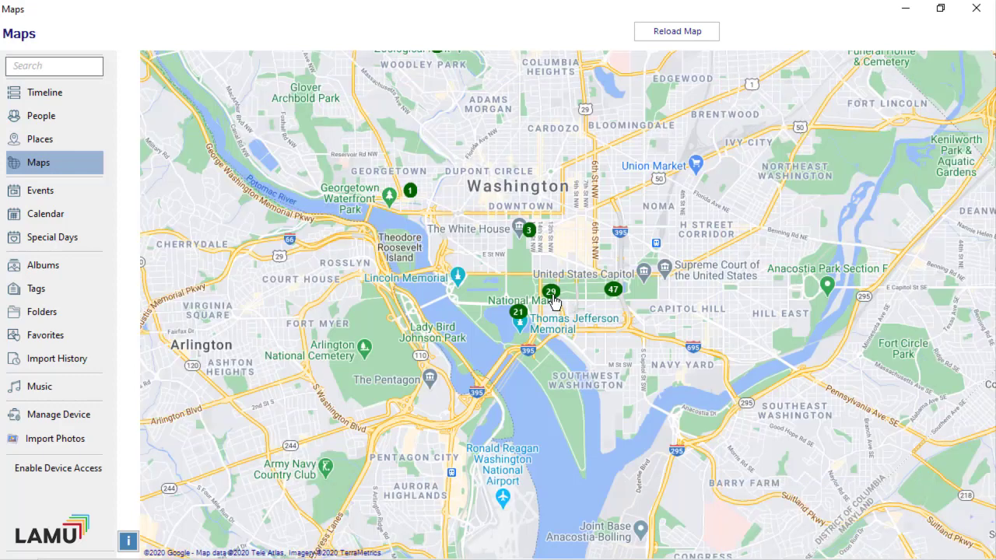
click(615, 291)
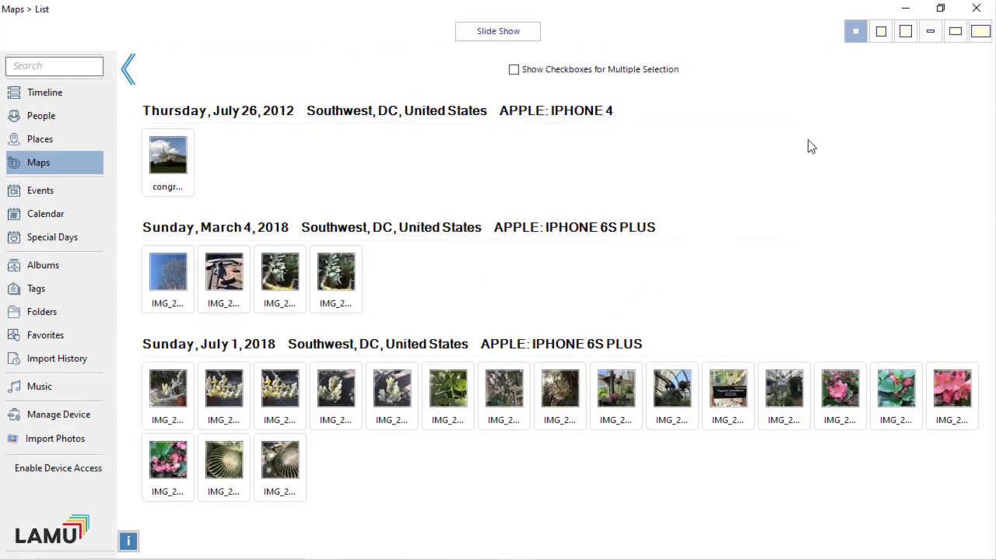
Show the photos with the largest square thumbnails, view IMG_2794.JPG full screen, and return from the list to the map.
click(907, 37)
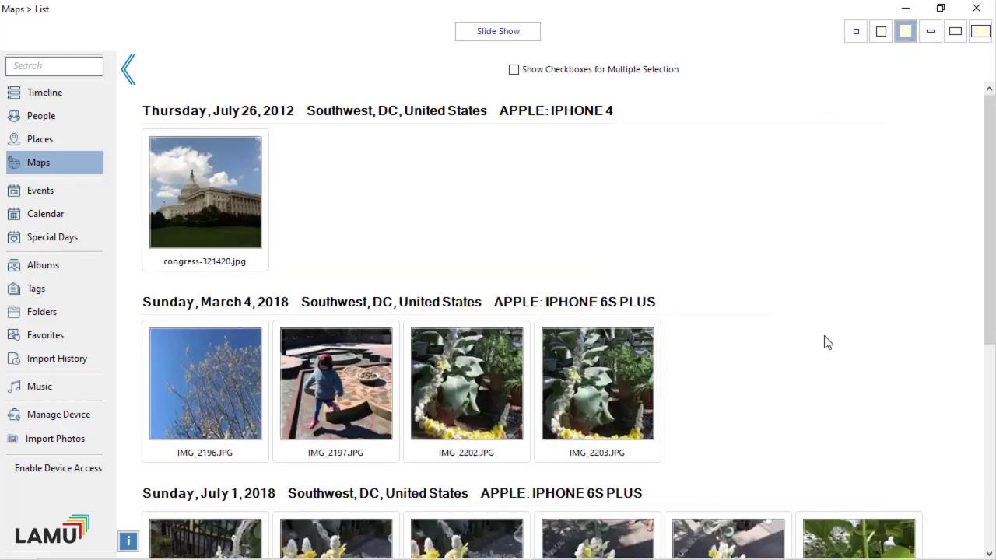
scroll(825, 340, down, 4)
scroll(827, 343, down, 2)
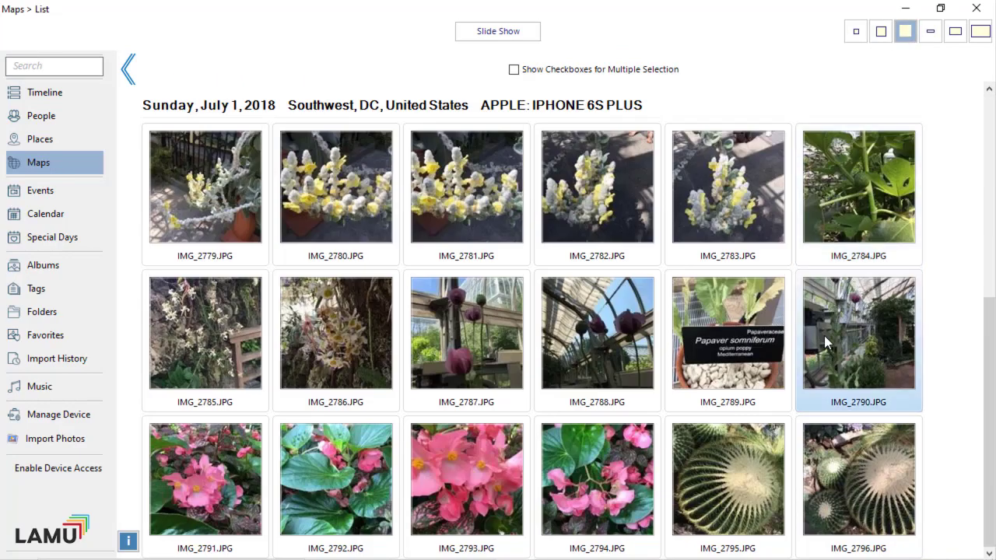
double_click(614, 463)
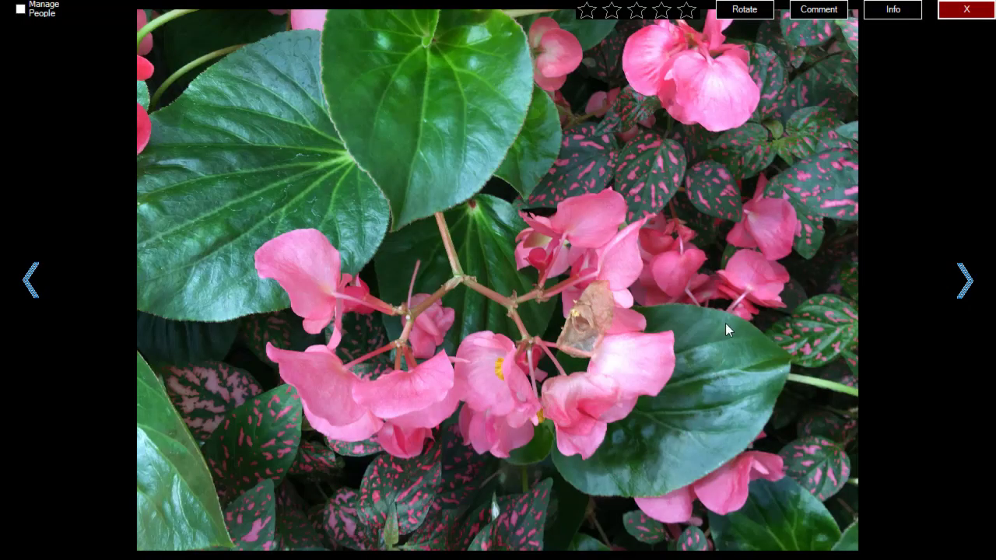
click(965, 10)
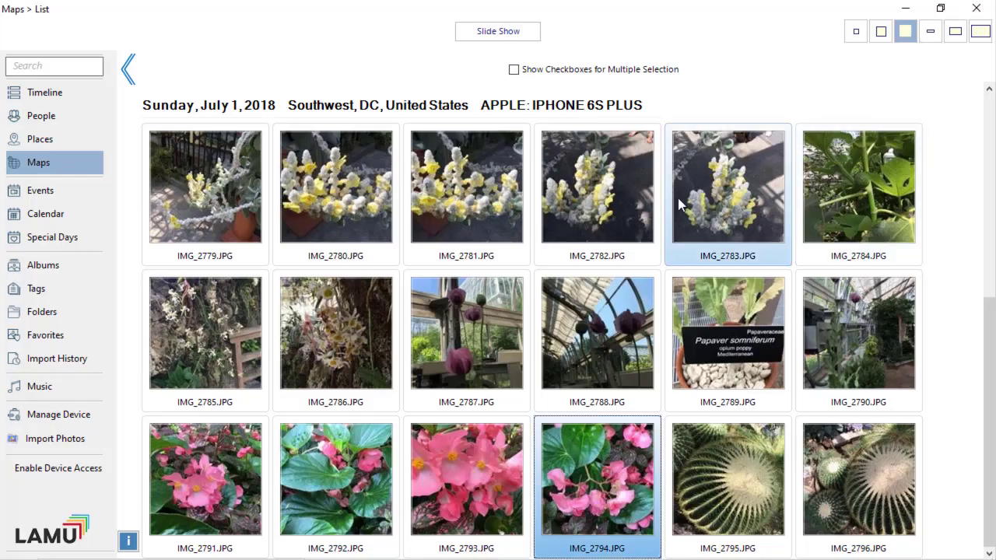
click(129, 70)
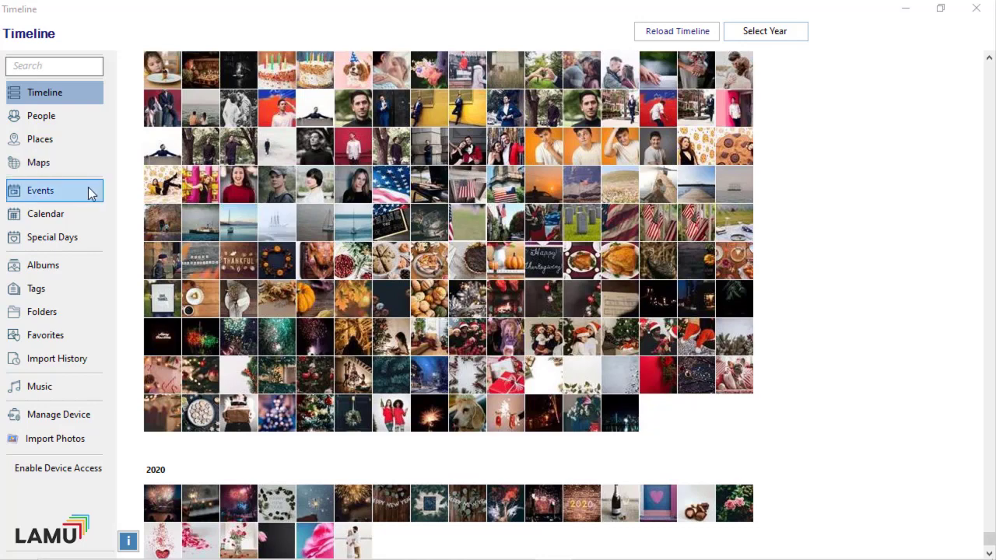
Browse Events to August 2004, view the photos of event 20040804, and return to the events list.
click(89, 191)
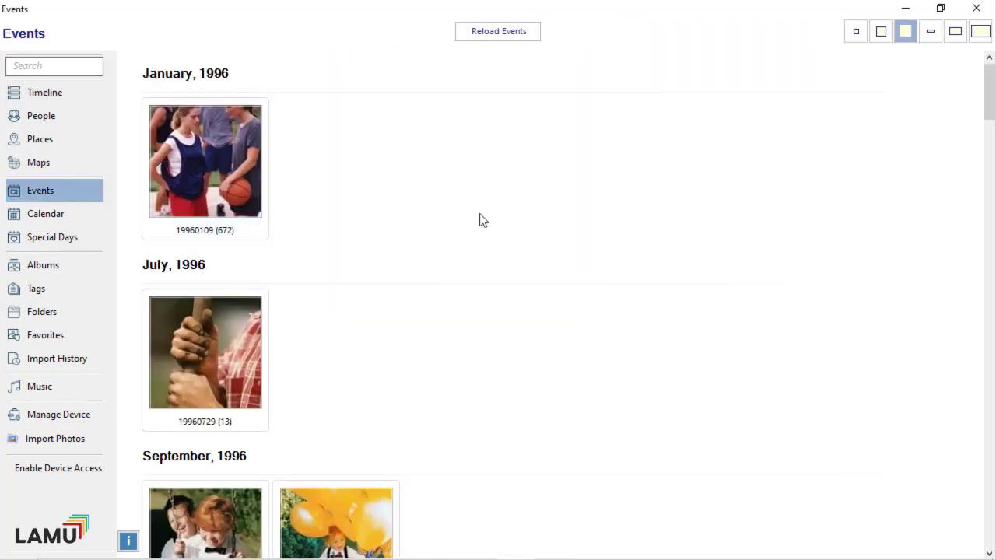
scroll(514, 227, down, 2)
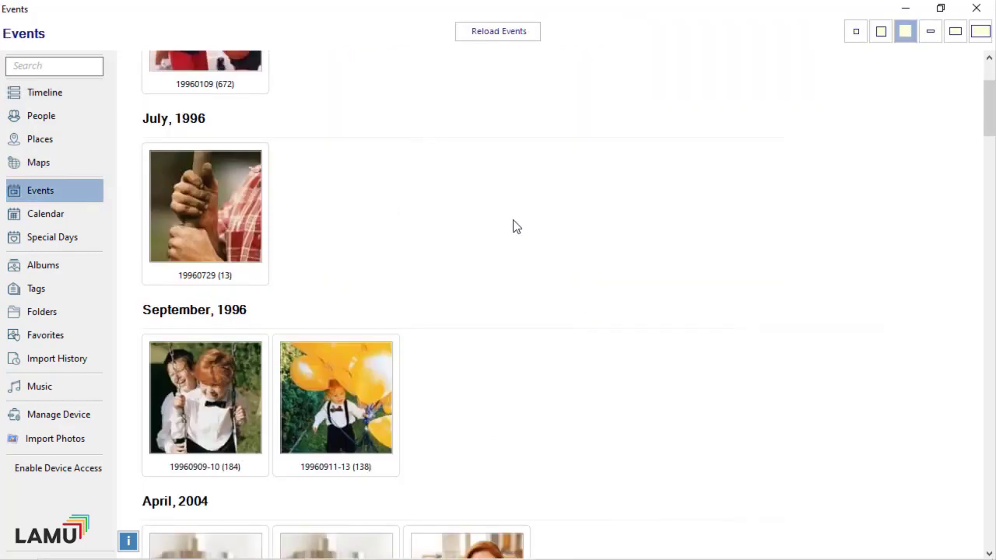
scroll(514, 226, down, 6)
scroll(513, 227, down, 2)
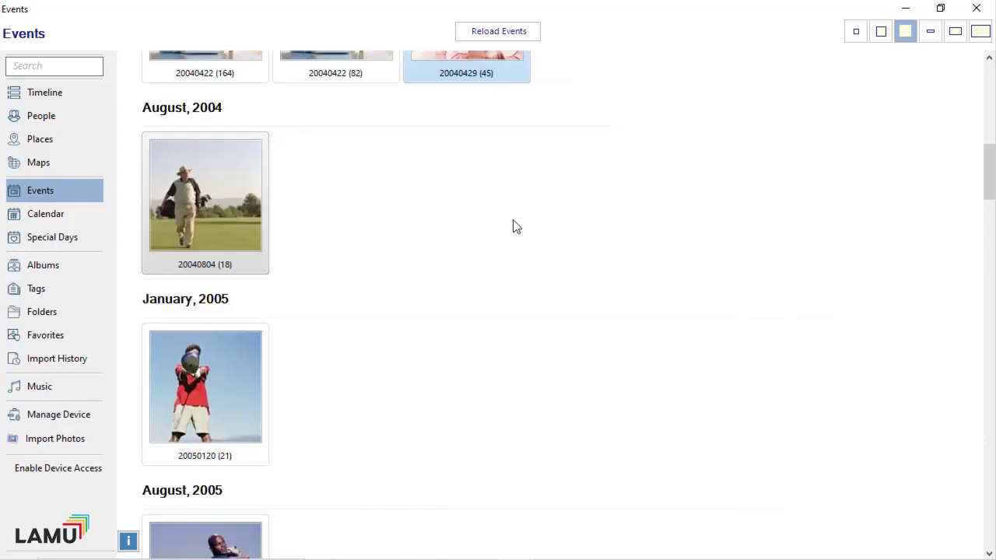
double_click(245, 222)
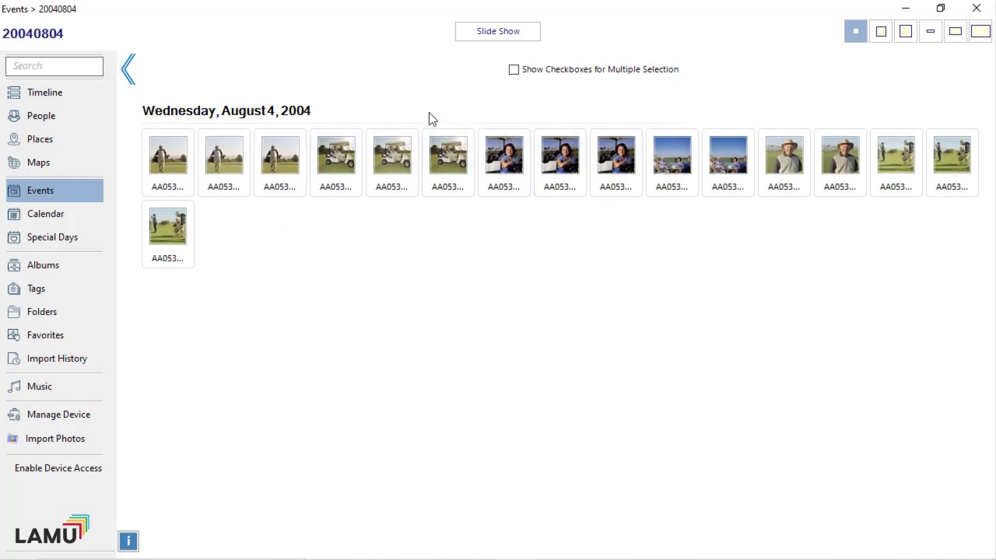
click(130, 70)
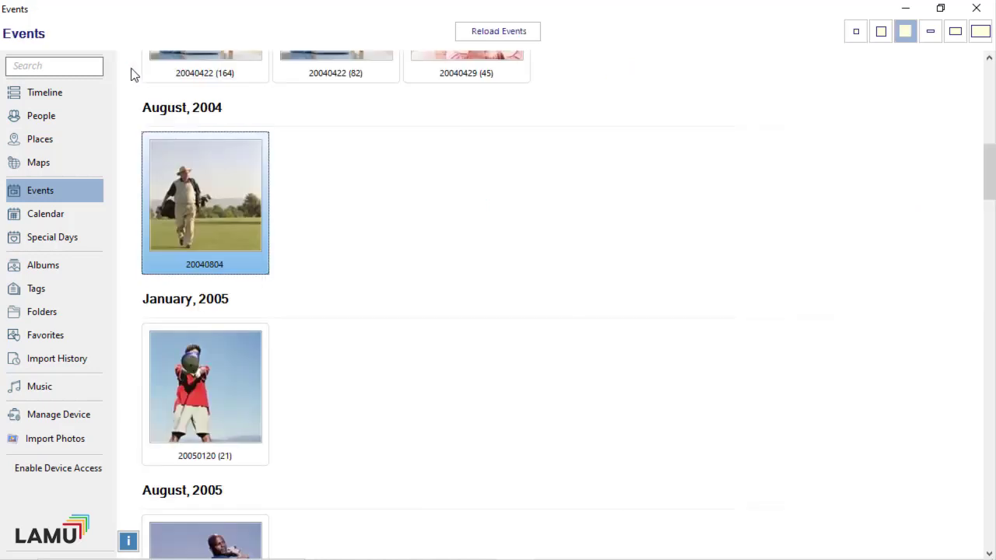
Rename the event 20040804 under August 2004 as "Summer Tee Time".
right_click(218, 233)
click(257, 243)
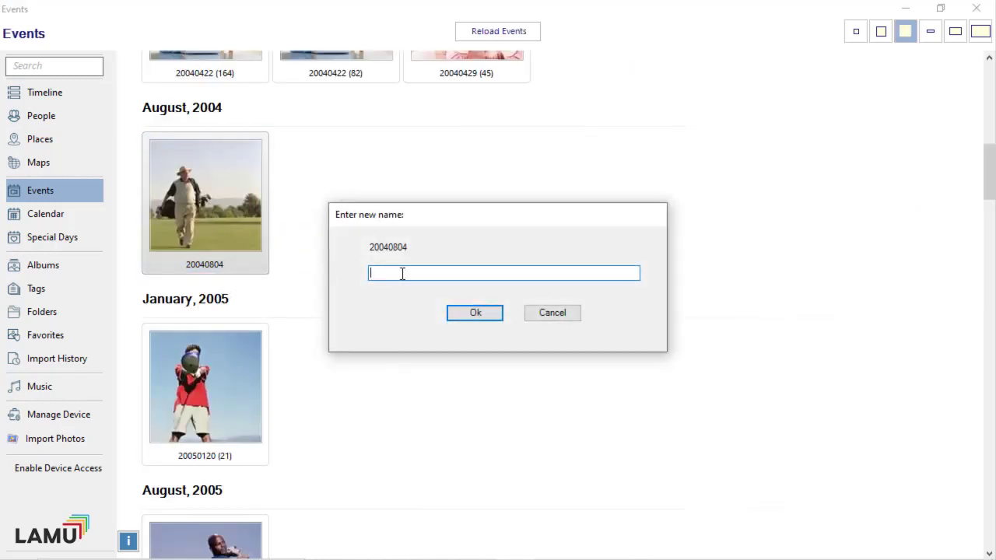
text(Summer Tee Time)
click(473, 315)
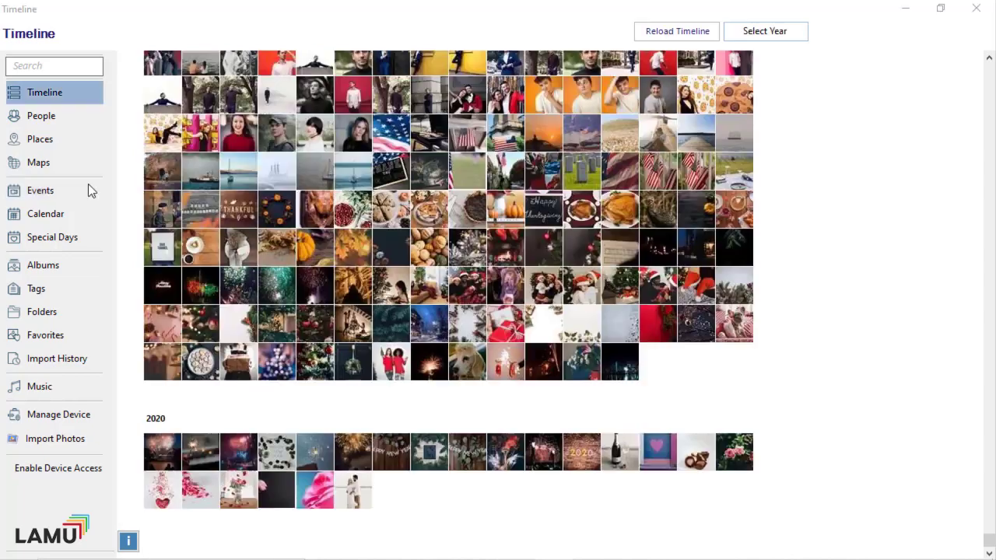
Open the Calendar at January 2020 and list all photos taken on January 1.
click(75, 220)
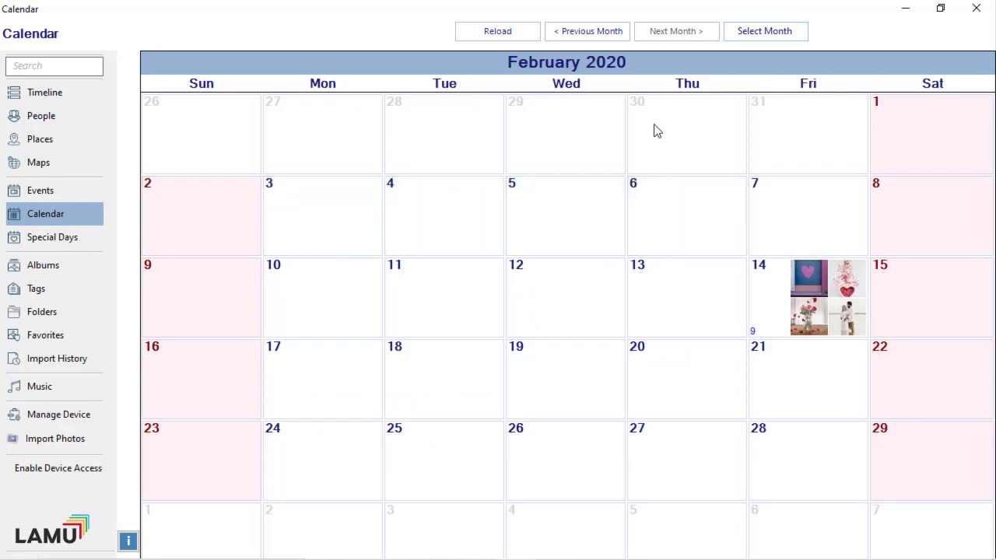
click(588, 32)
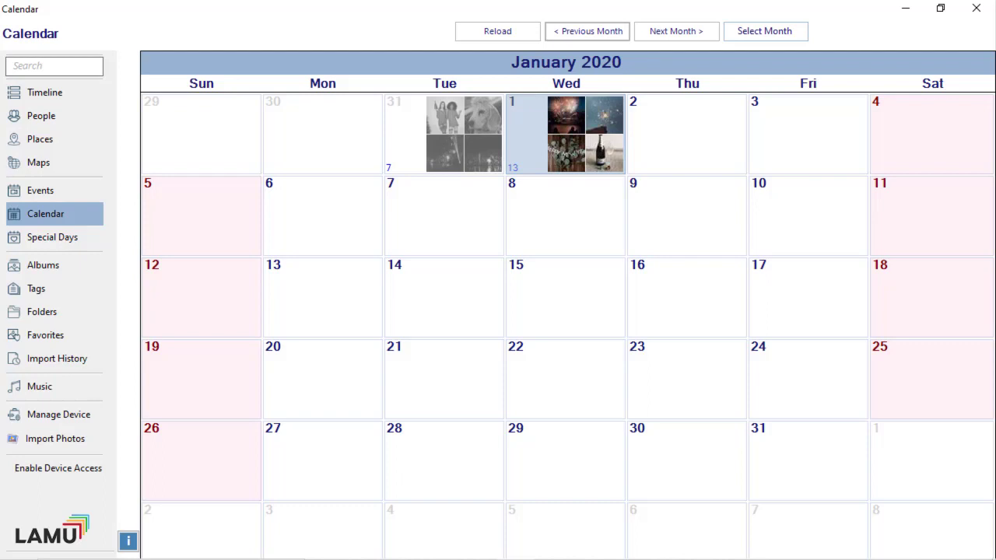
click(578, 153)
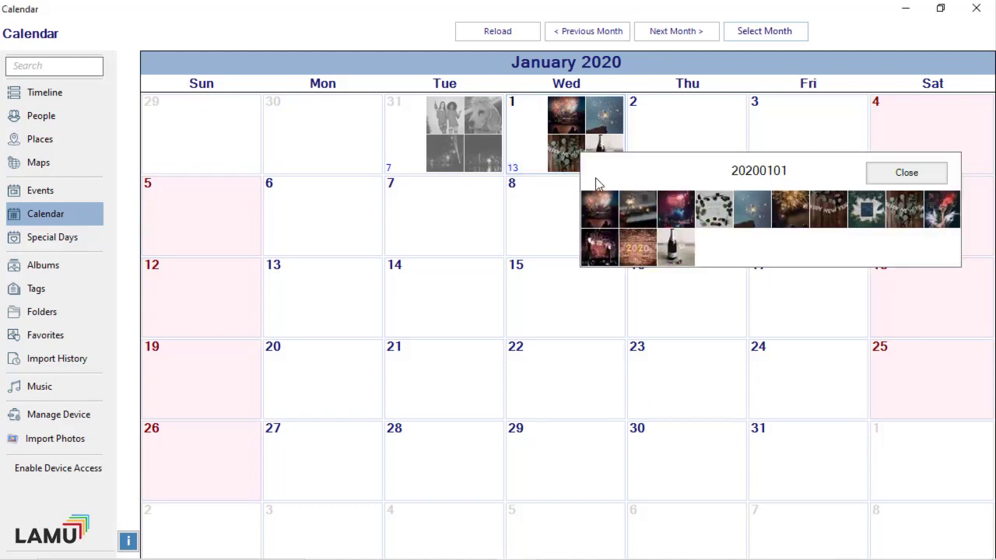
click(604, 140)
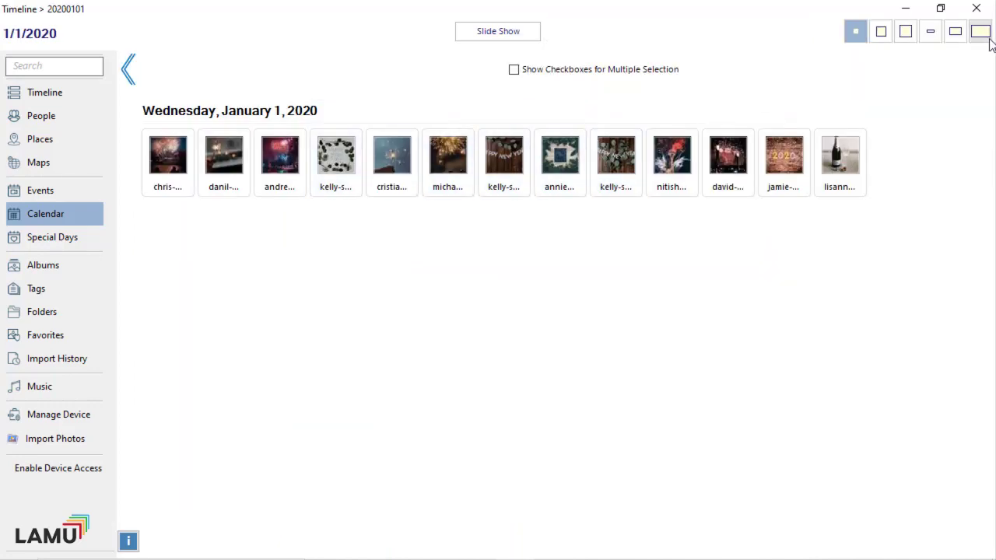
Browse the January 1, 2020 photos with the largest wide thumbnails and return to the calendar.
click(980, 31)
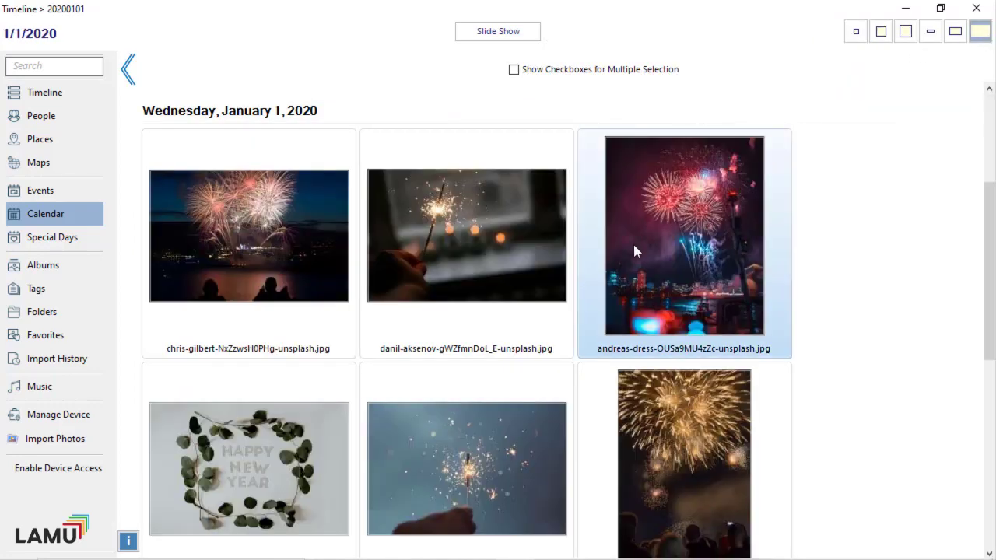
scroll(633, 241, down, 3)
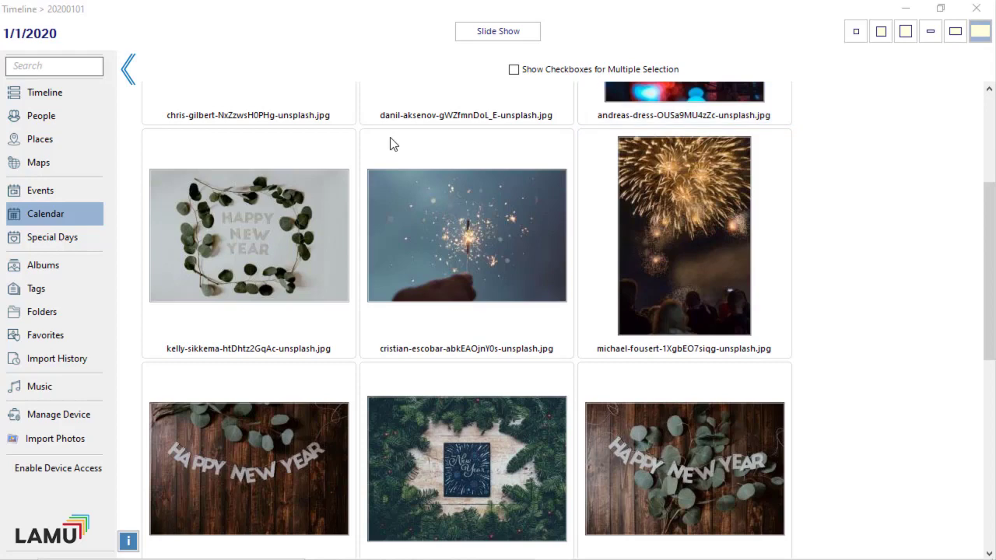
click(128, 70)
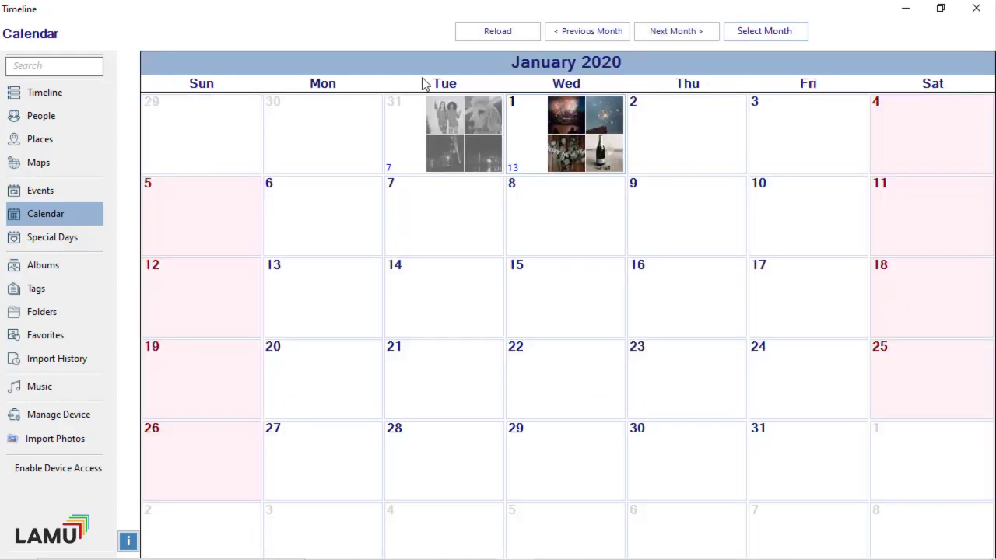
Step the calendar back to November 2019, and jump directly to October 2016.
click(579, 37)
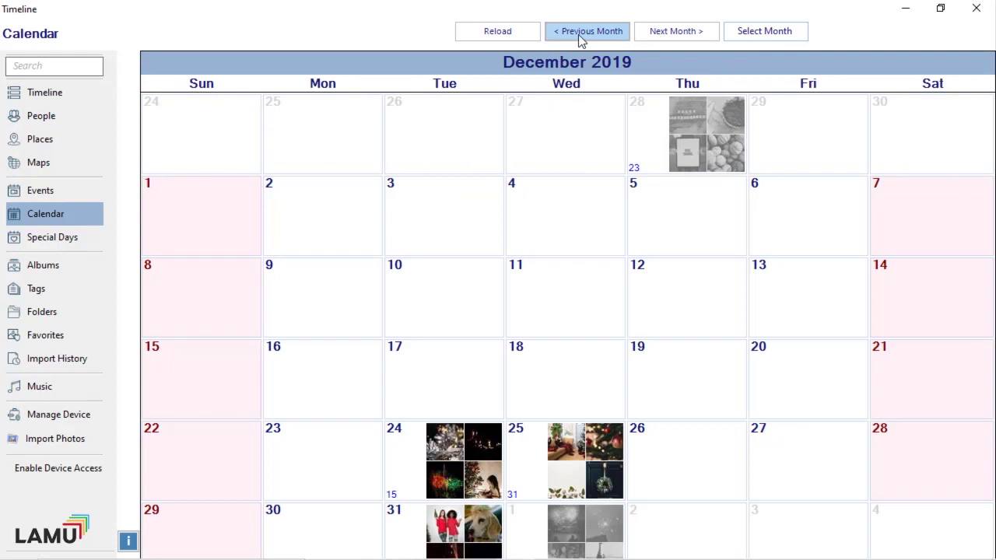
click(580, 38)
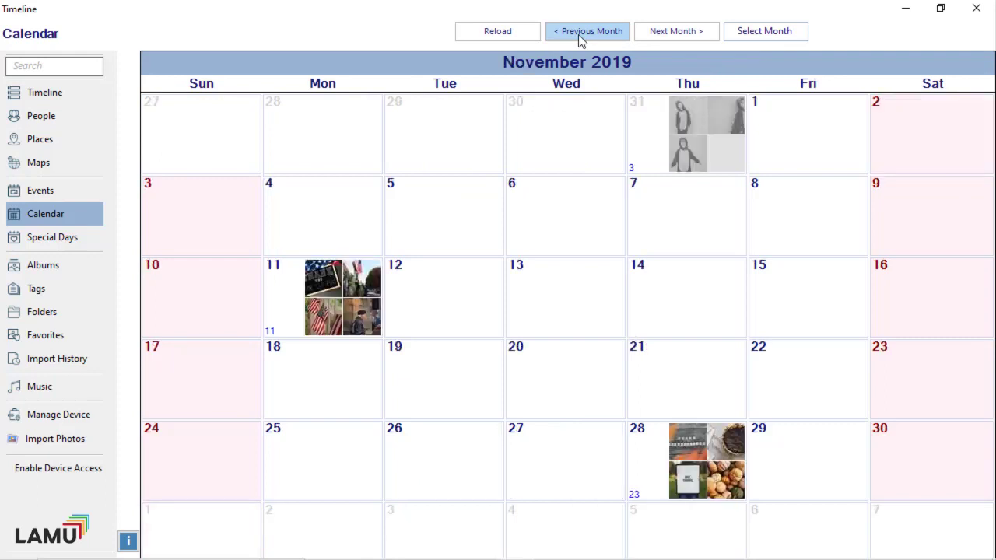
click(765, 43)
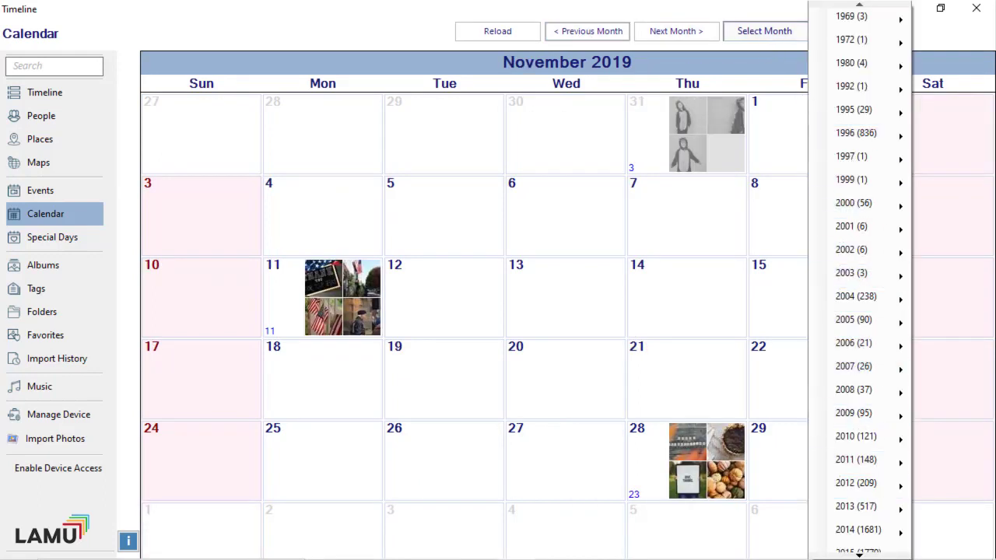
click(859, 556)
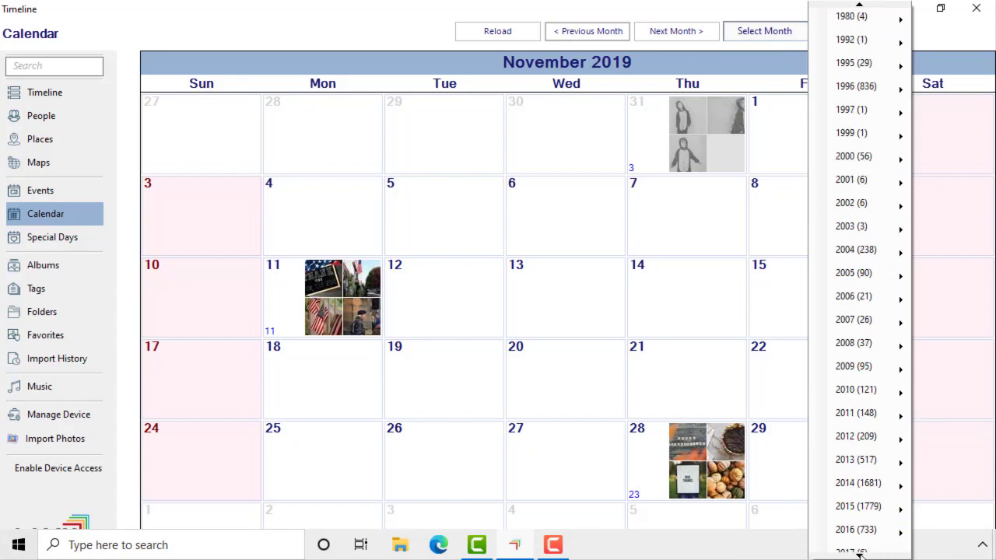
mouse_move(851, 531)
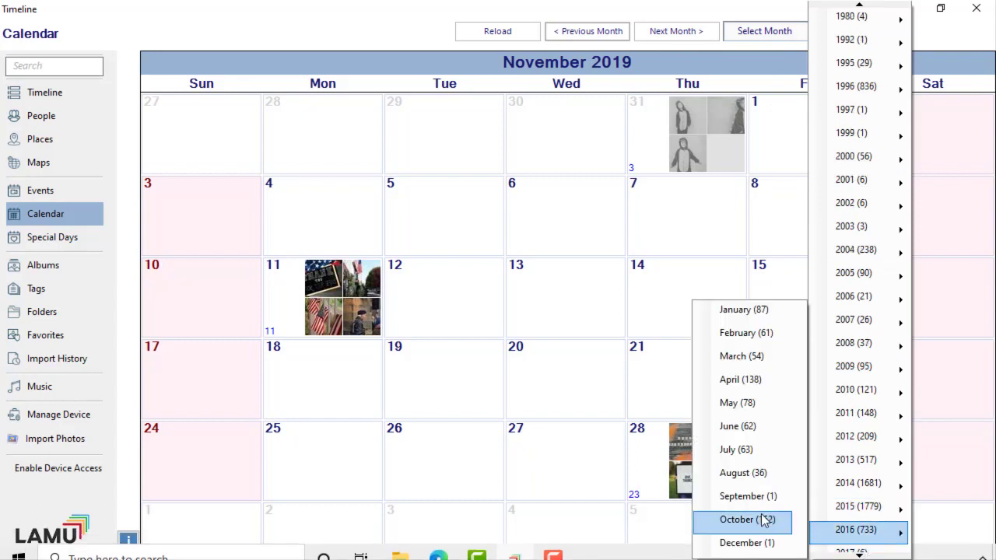
click(738, 519)
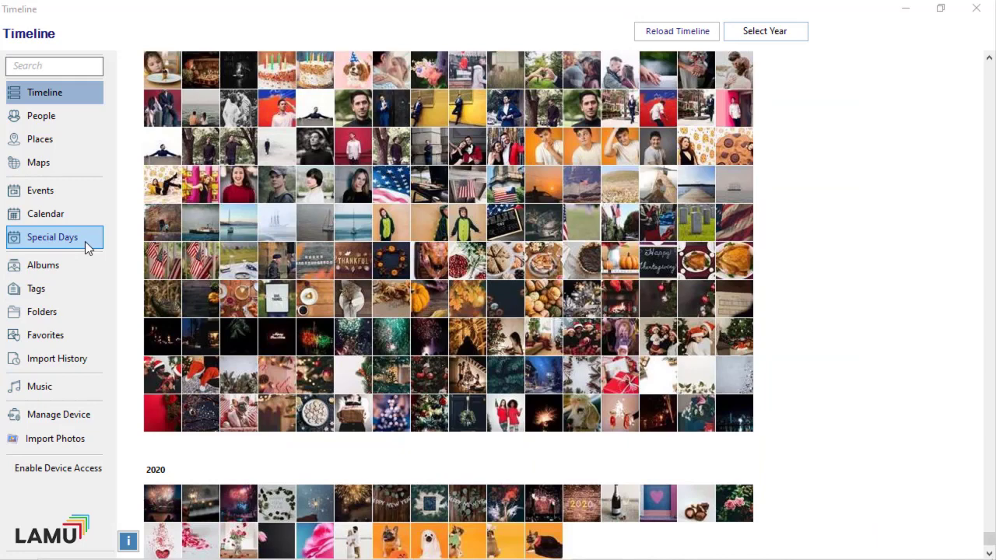
Open Special Days and look through the Christian Holiday, Holiday and Other categories.
click(85, 242)
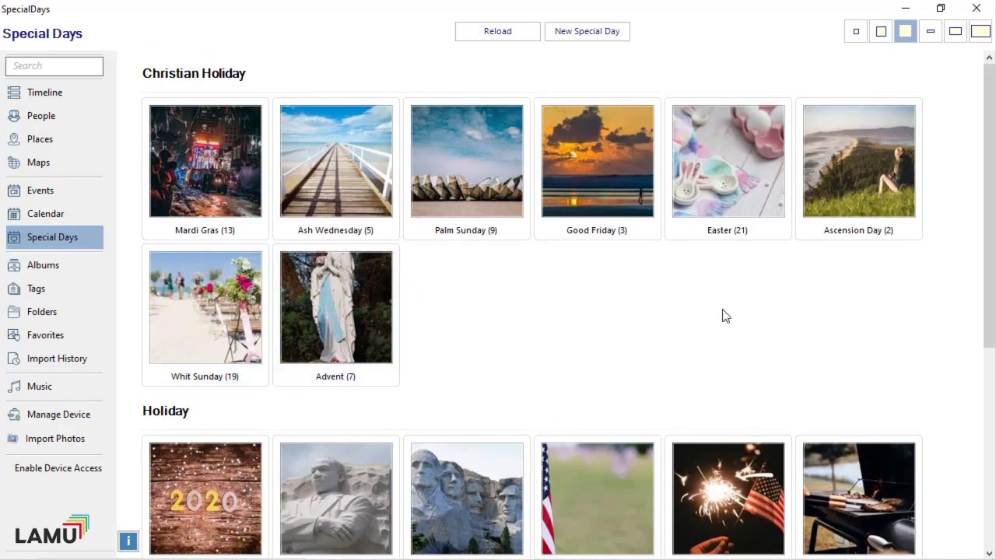
scroll(723, 311, down, 2)
scroll(723, 311, down, 3)
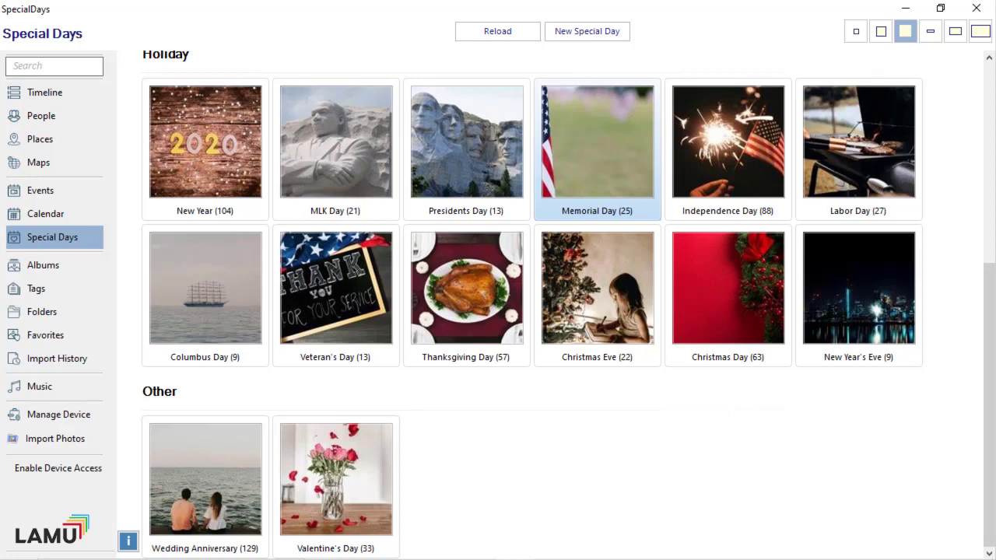
Create a special day named Halloween in the Other category, dated October 31, leaving the beginning year blank.
click(589, 31)
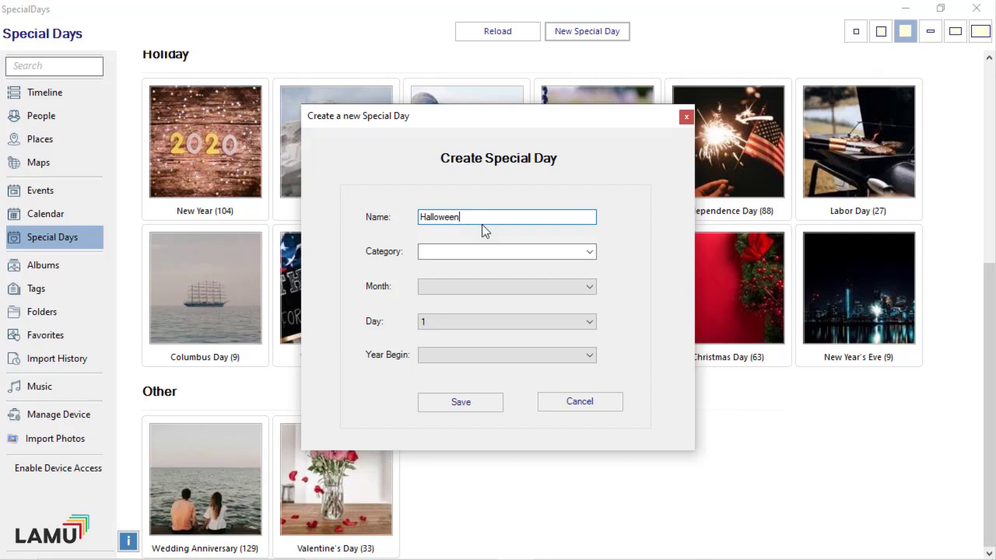
click(466, 251)
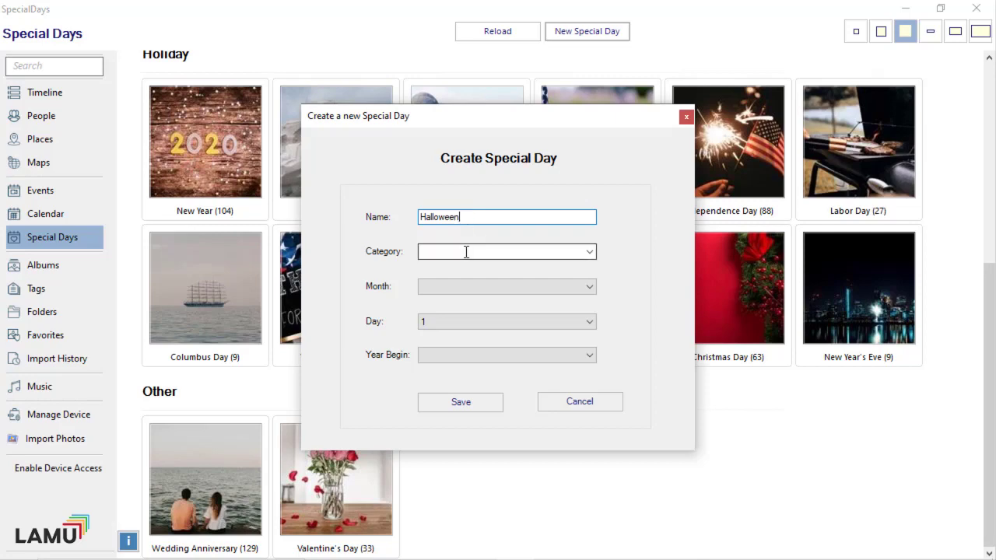
click(590, 253)
click(545, 287)
click(512, 287)
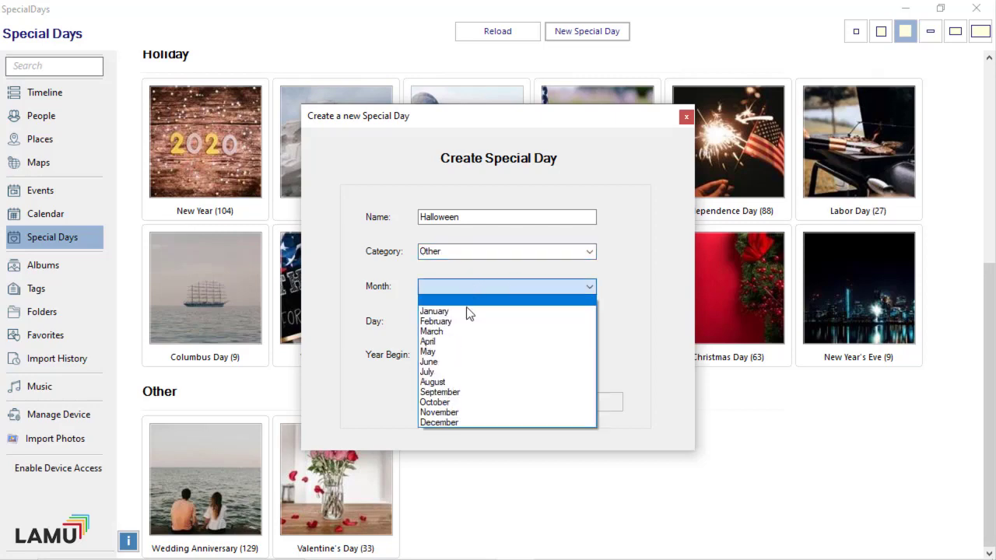
click(479, 403)
click(511, 322)
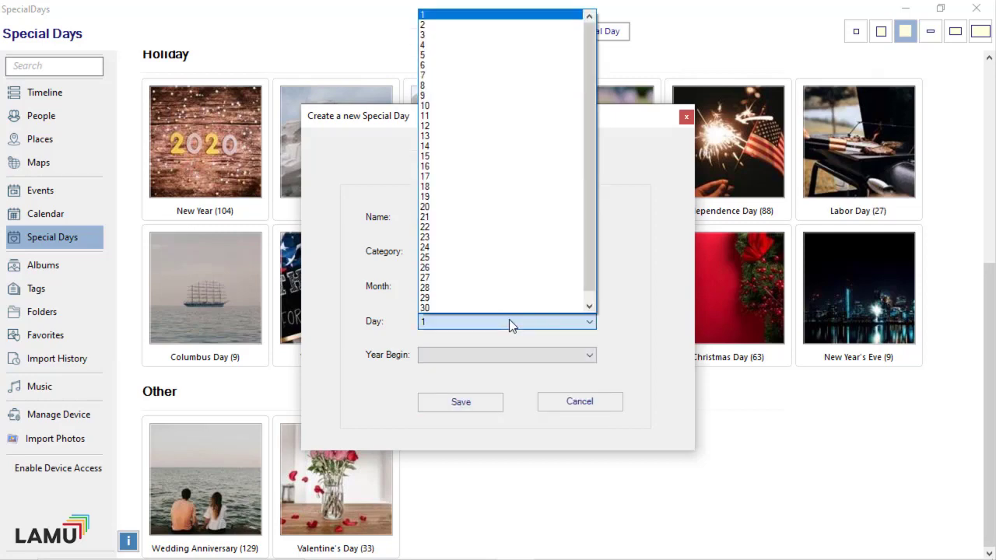
scroll(514, 306, down, 1)
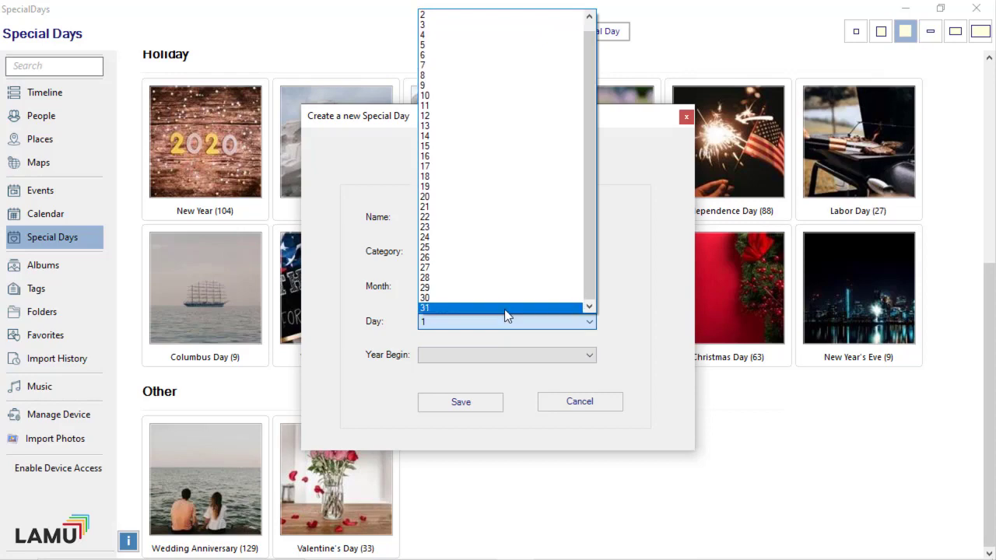
click(504, 309)
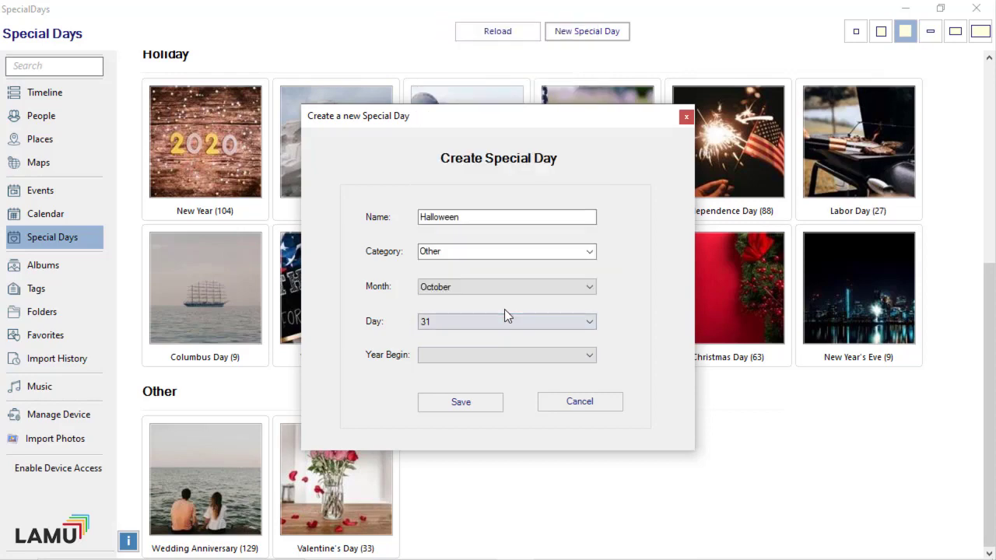
click(459, 399)
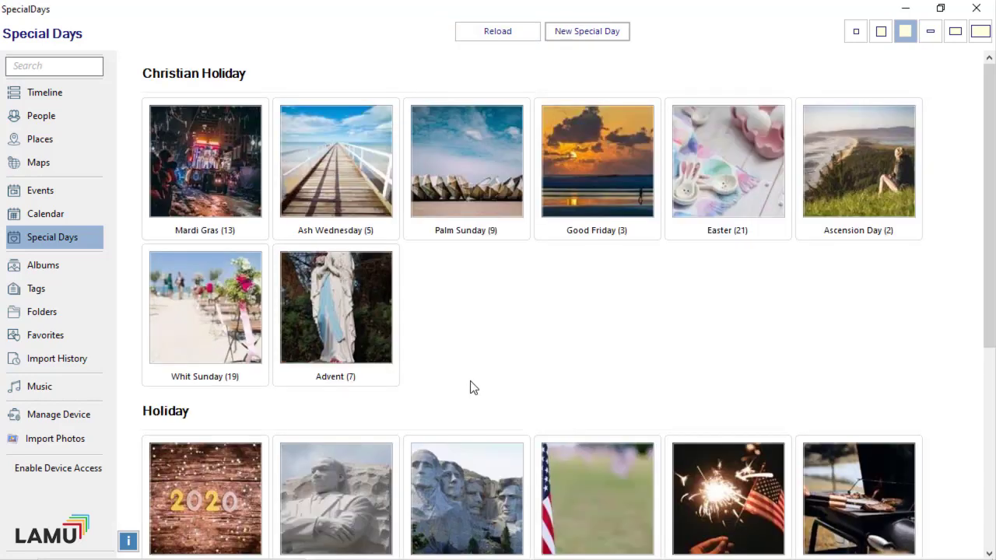
Open the Halloween special day, browse its photos from 2009 through 2019, and leave it.
scroll(476, 386, down, 4)
scroll(480, 387, down, 1)
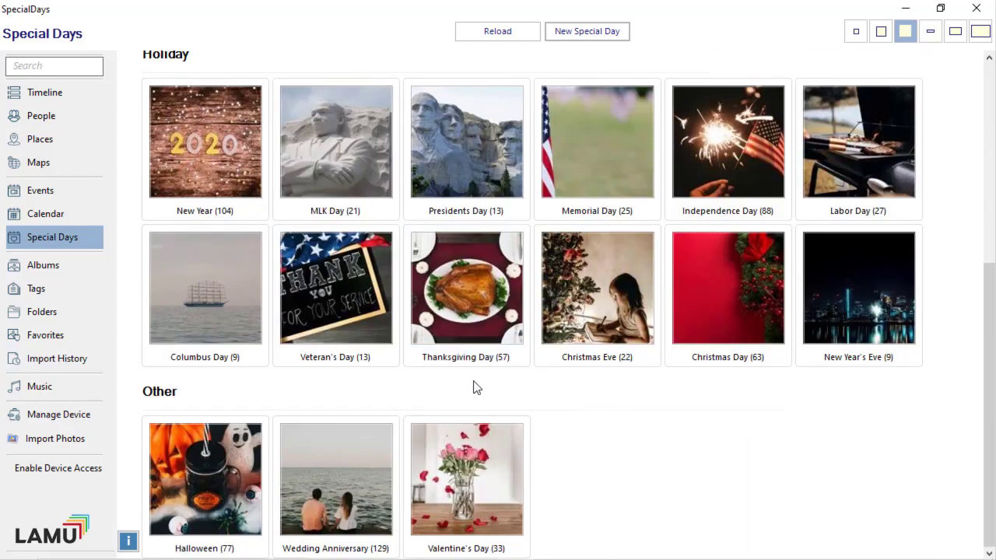
click(210, 473)
double_click(210, 473)
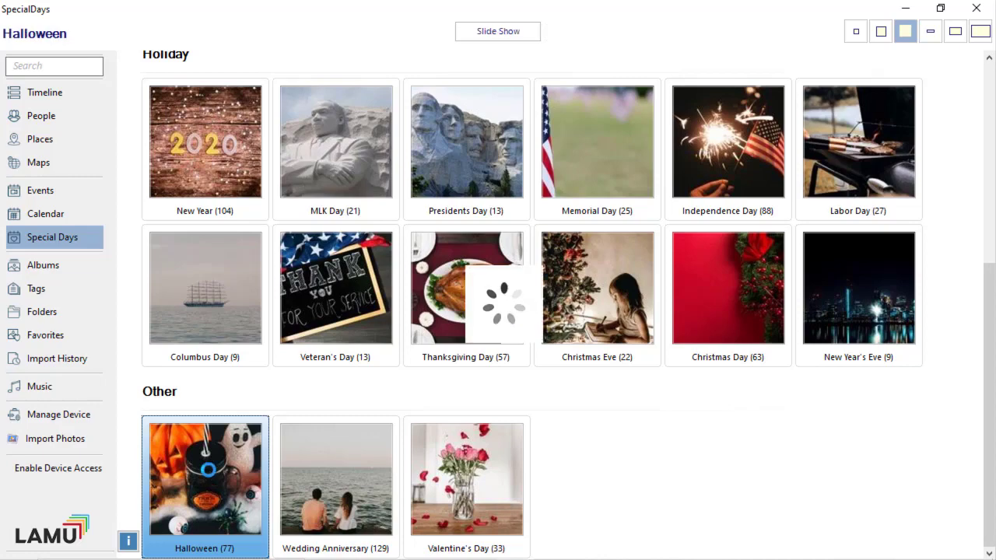
scroll(700, 296, down, 1)
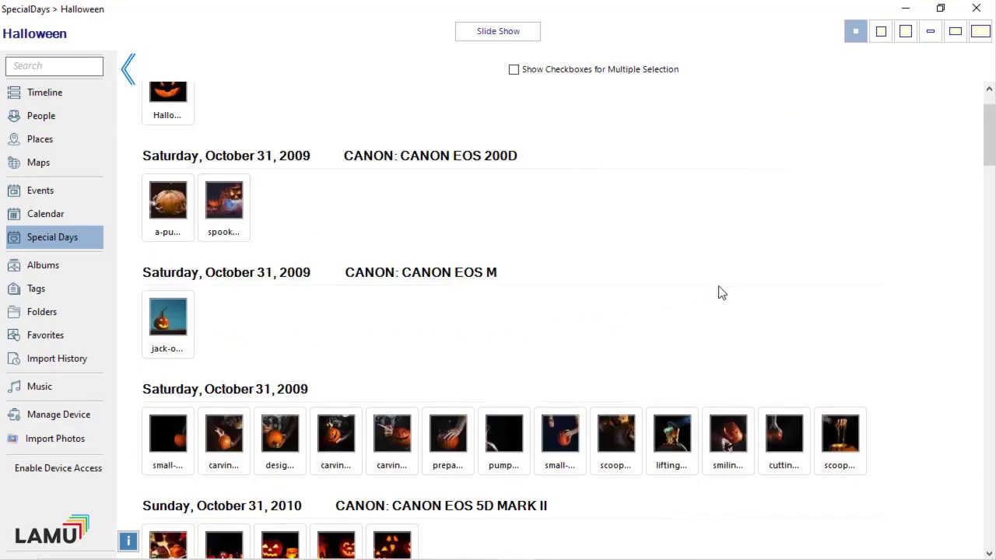
scroll(721, 291, down, 5)
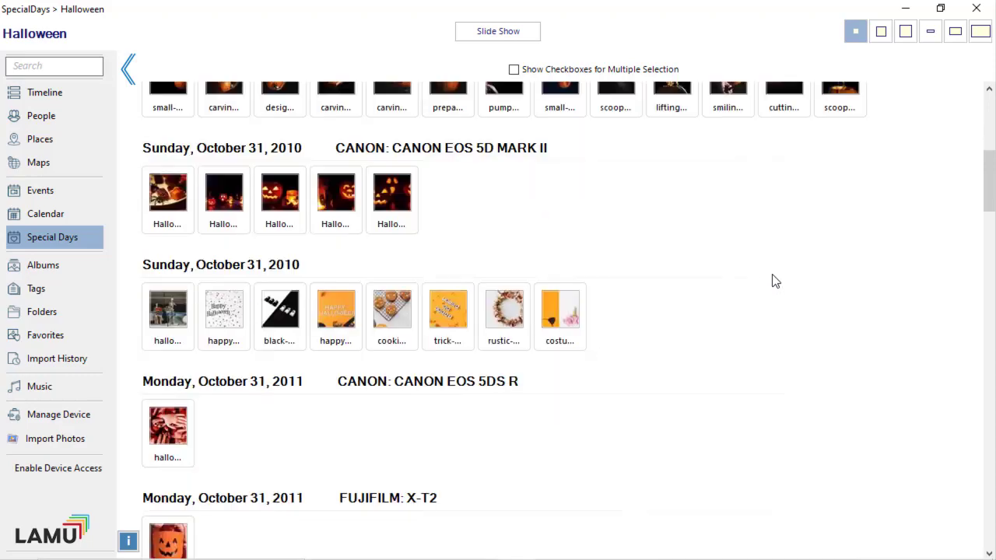
scroll(776, 281, down, 7)
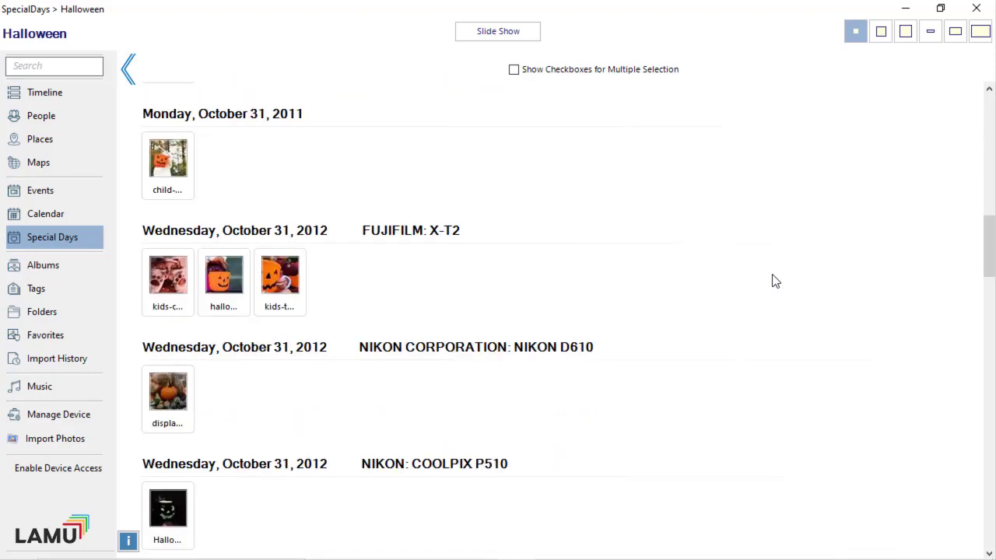
scroll(776, 281, down, 11)
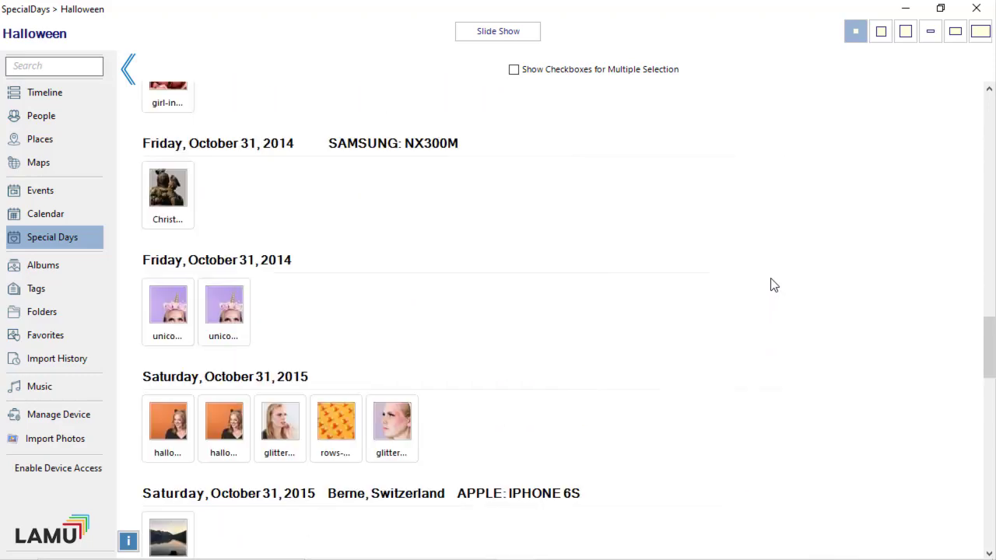
scroll(774, 285, down, 8)
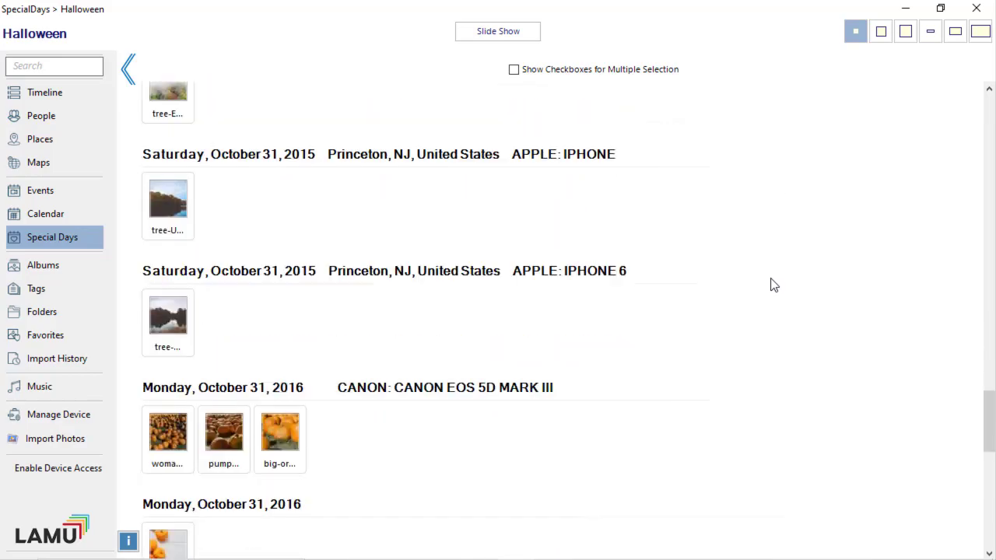
scroll(774, 286, down, 9)
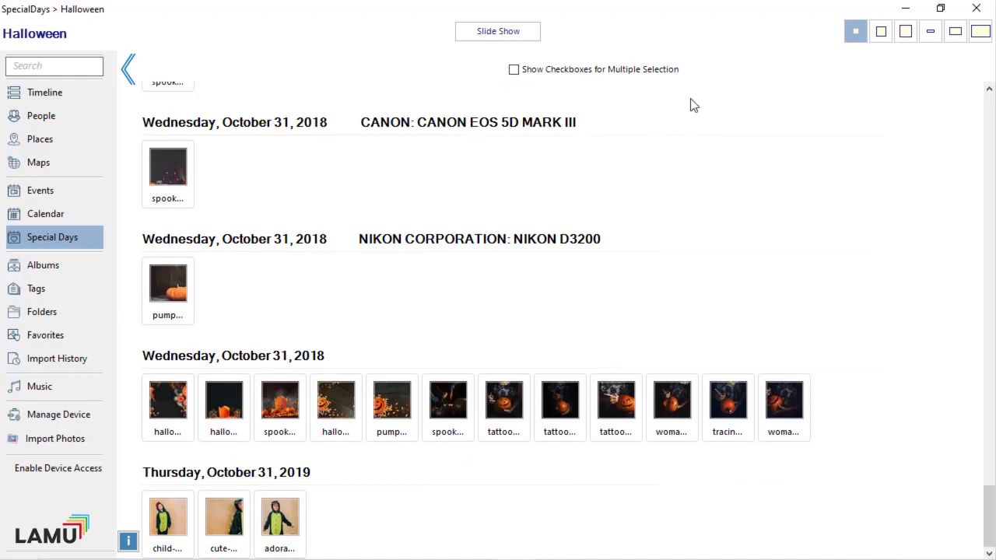
click(130, 69)
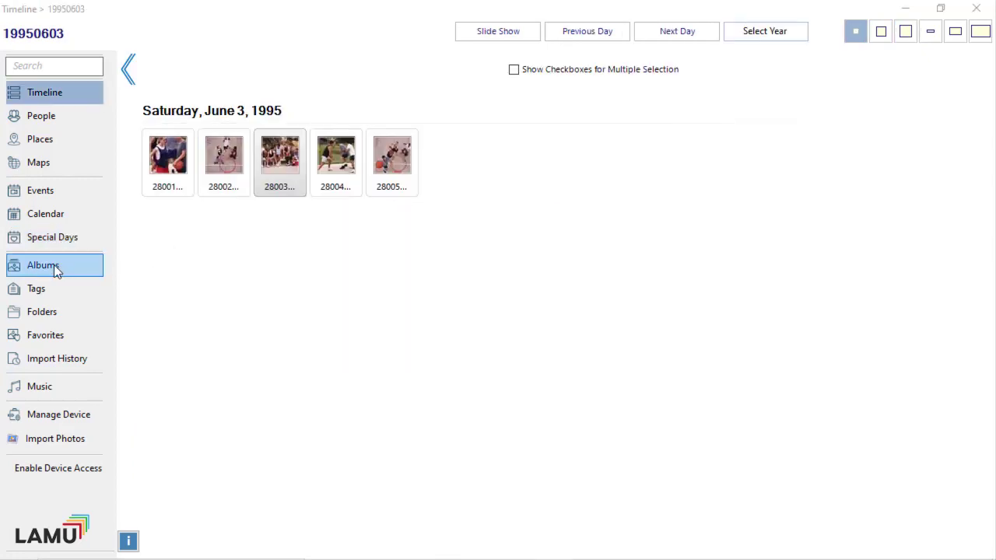
Open Albums and look through the alphabetical album groups down to the letter C.
click(56, 270)
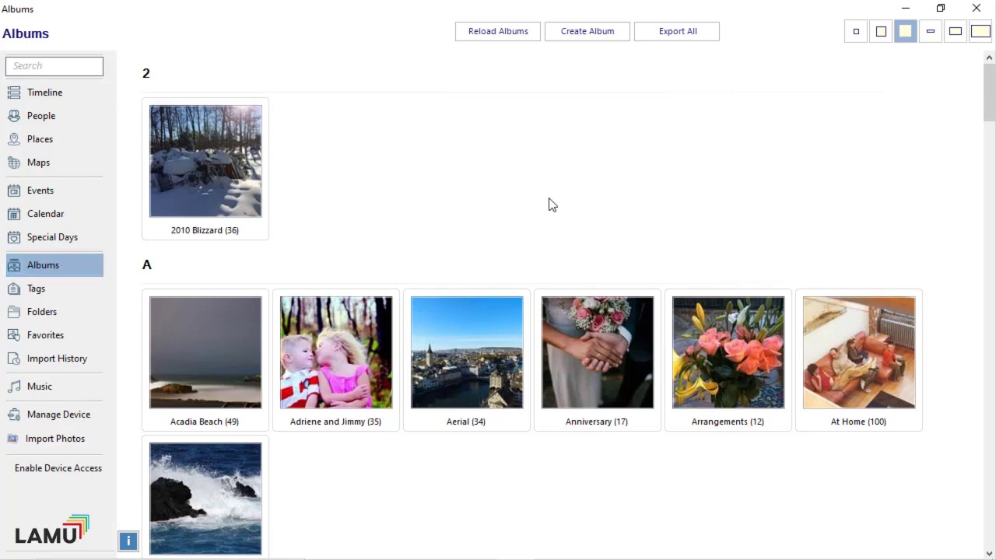
scroll(551, 204, down, 2)
scroll(549, 199, down, 2)
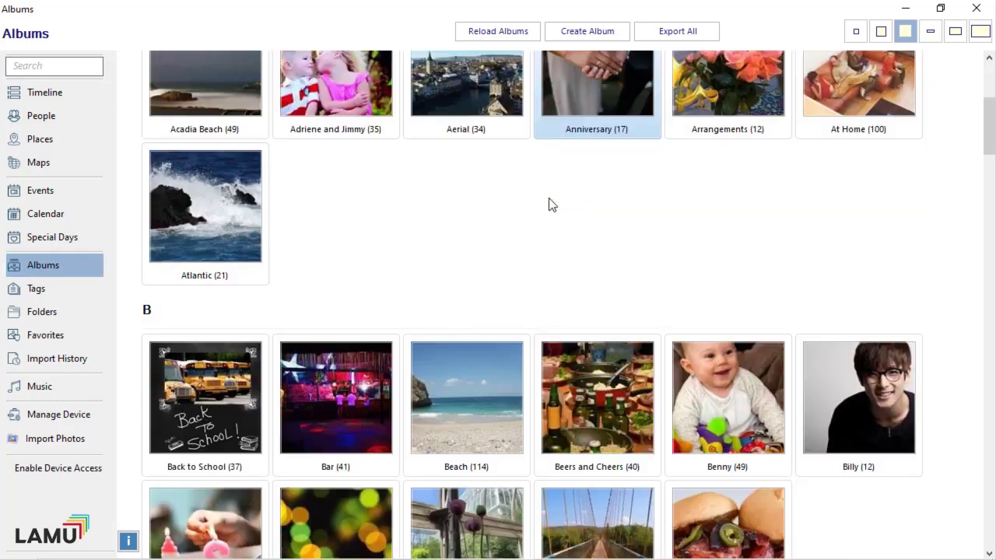
scroll(552, 204, down, 2)
scroll(552, 204, down, 2)
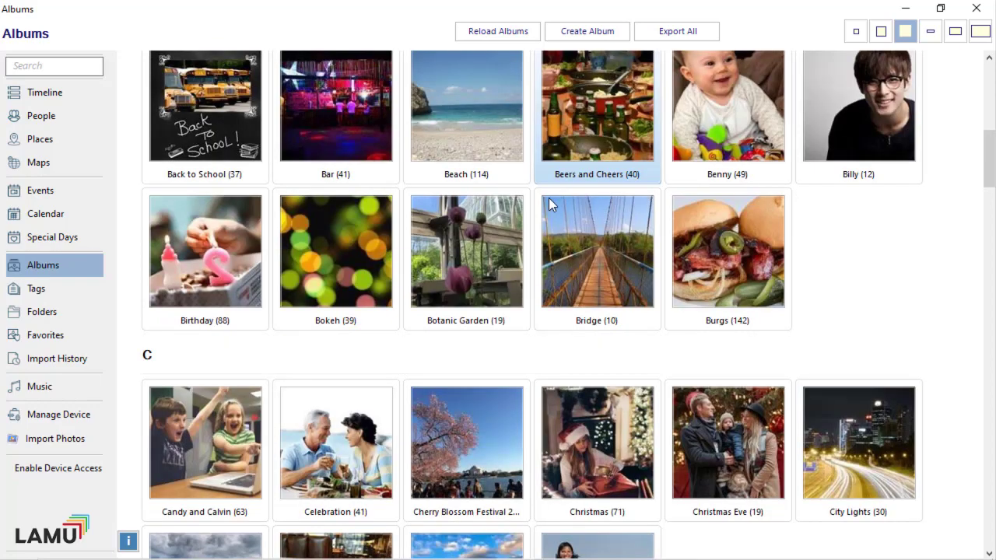
scroll(551, 204, down, 2)
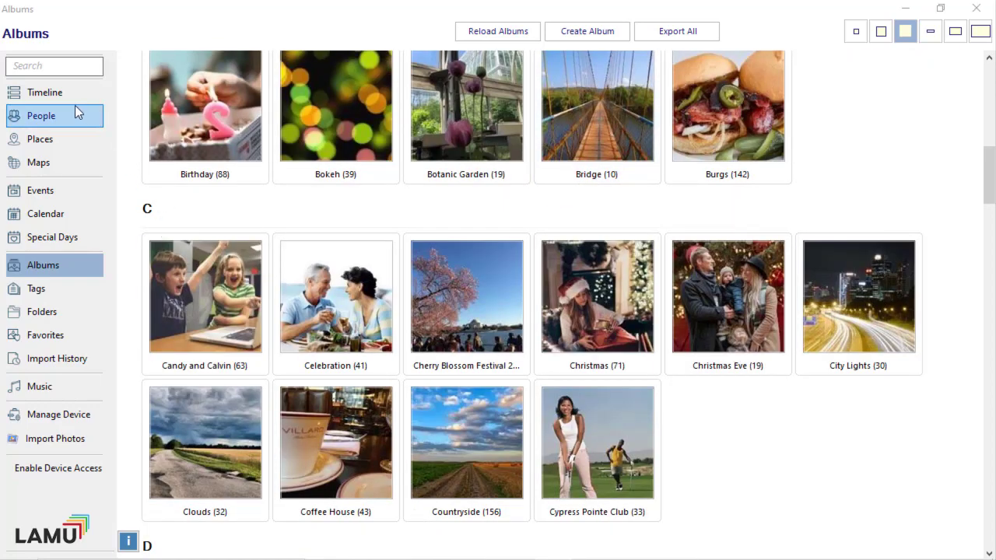
Go to 2018 in the Timeline and open the photos taken on January 11, 2018.
click(55, 96)
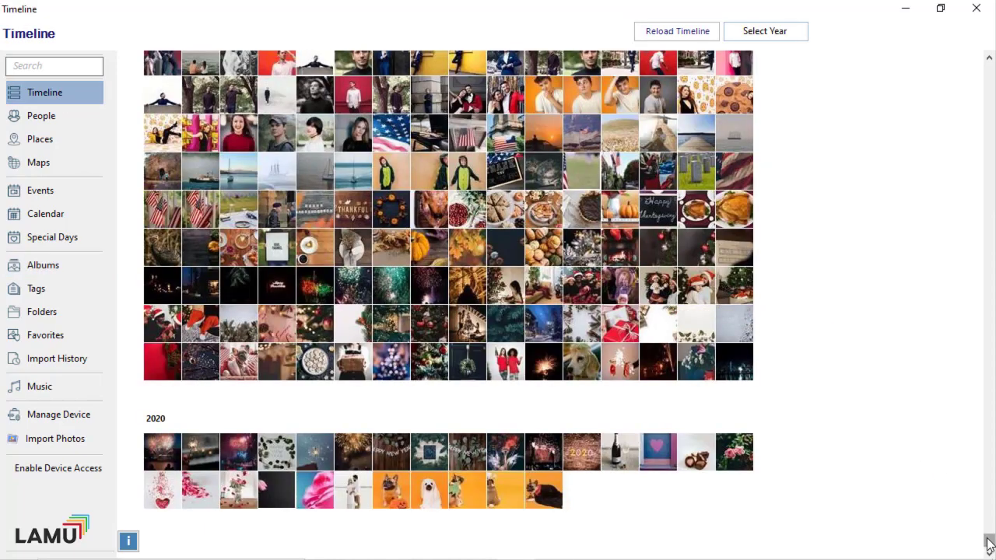
drag(991, 538, 991, 501)
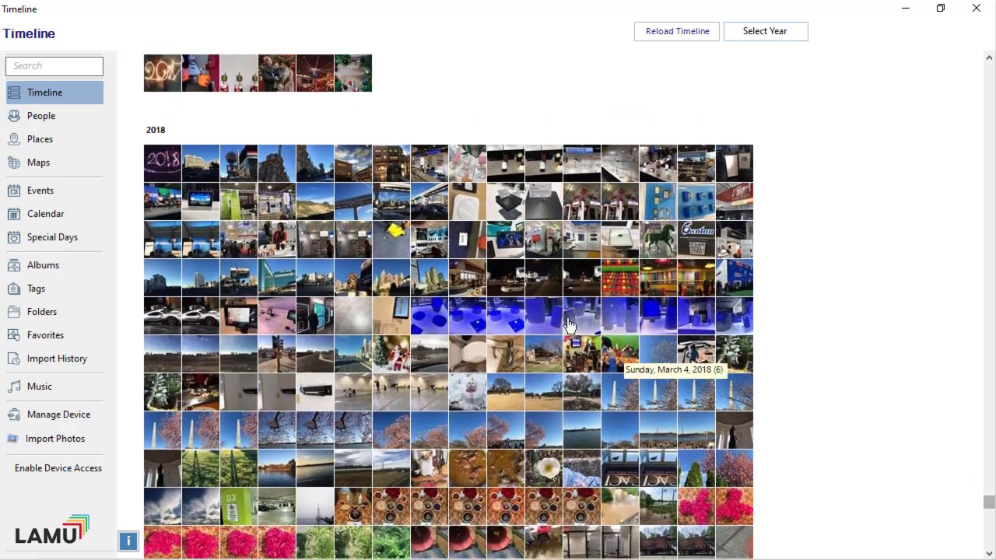
click(282, 181)
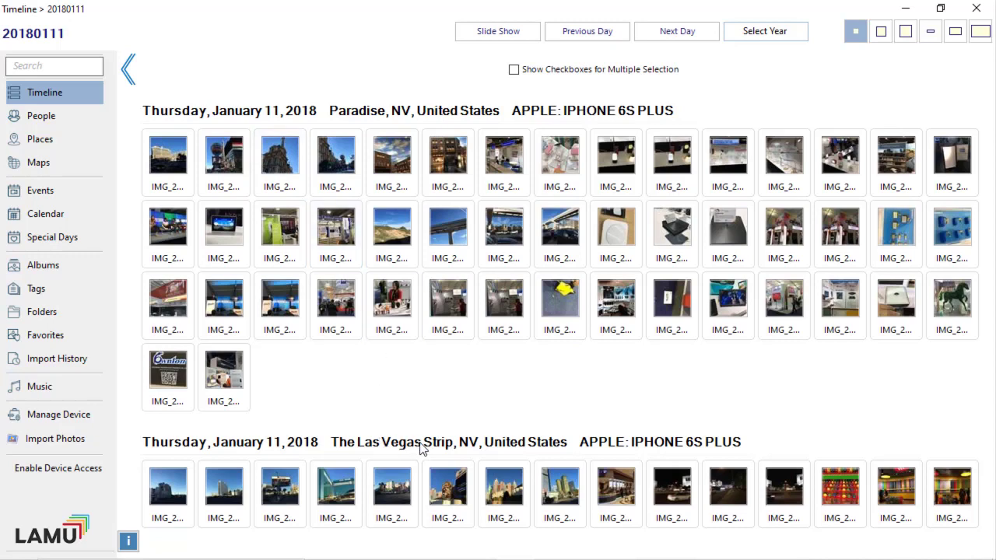
Select all photos in The Las Vegas Strip group and add them to a new album named Vegas.
click(420, 447)
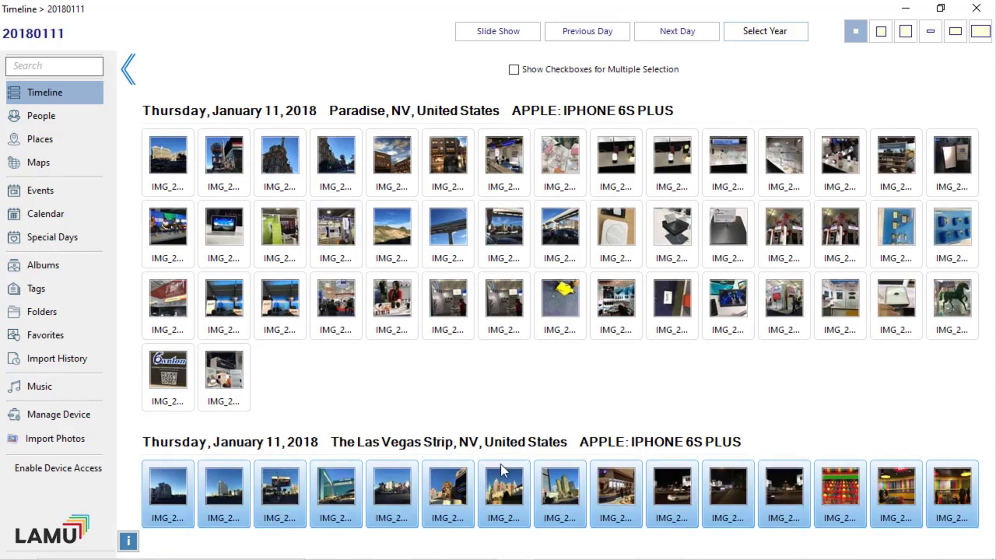
right_click(462, 486)
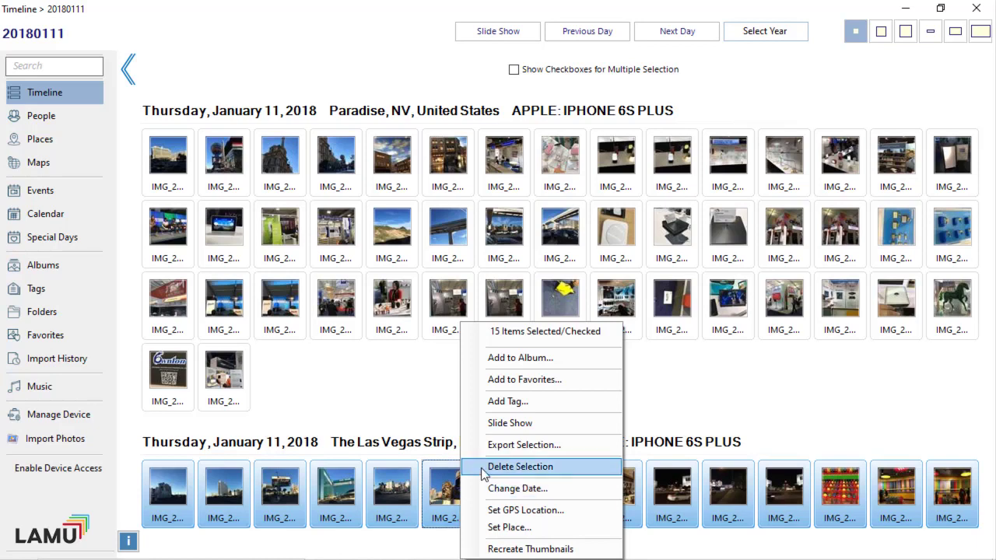
click(540, 358)
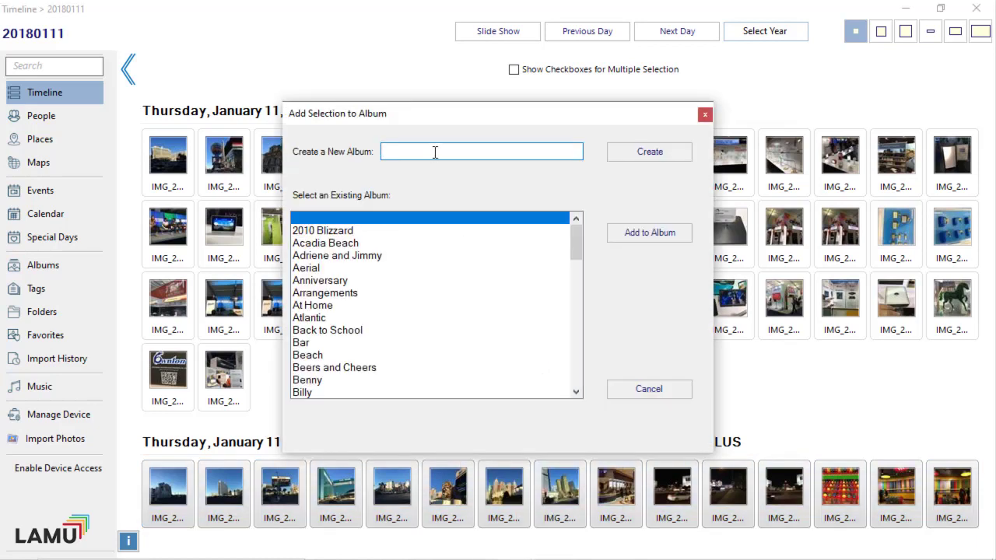
text(Vegas)
click(649, 153)
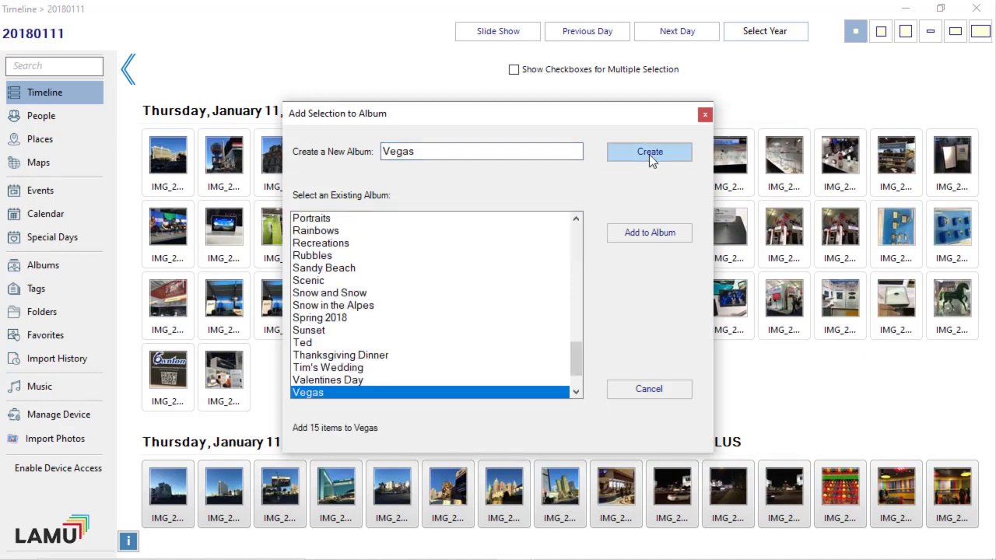
click(652, 232)
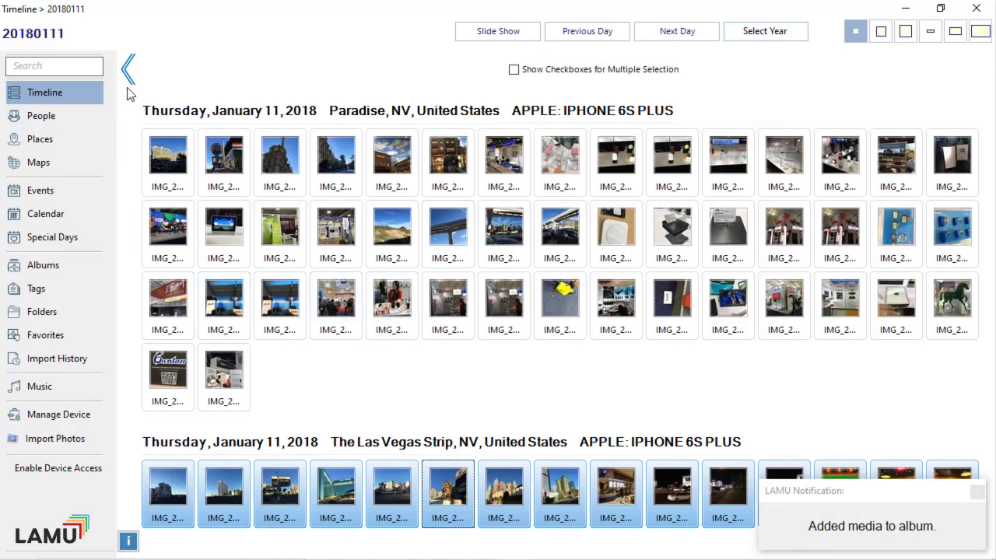
Find the Vegas album under V in Albums and open it to view its photos.
click(61, 272)
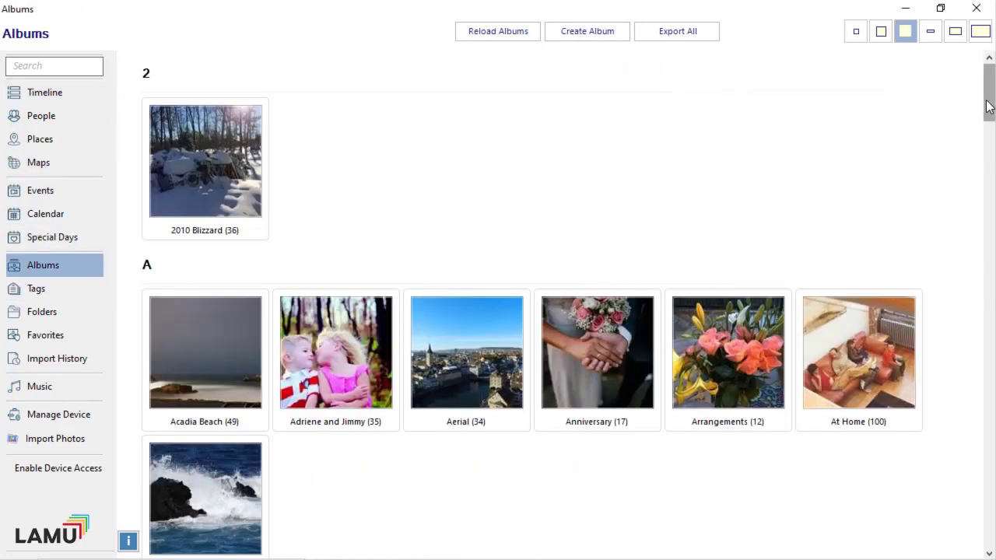
drag(990, 109, 993, 541)
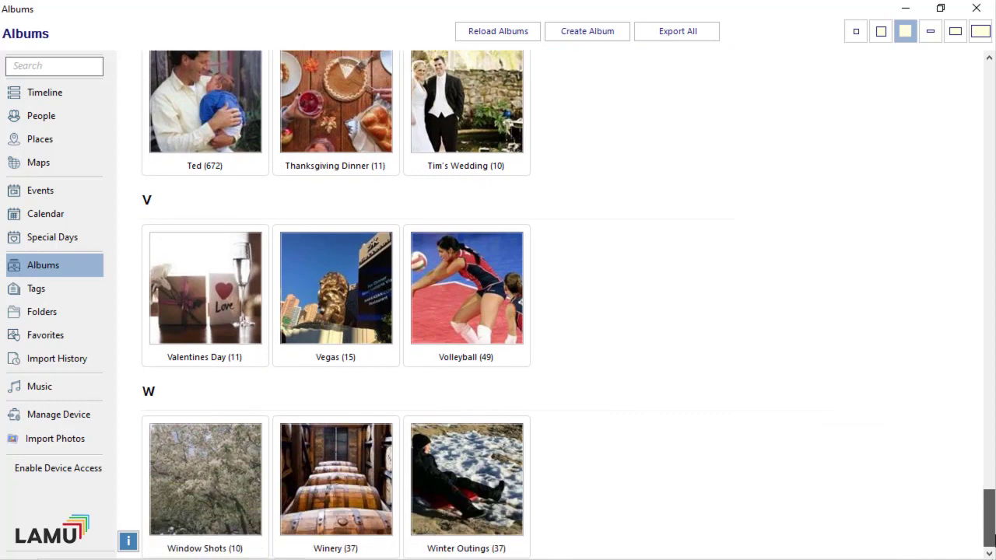
click(338, 302)
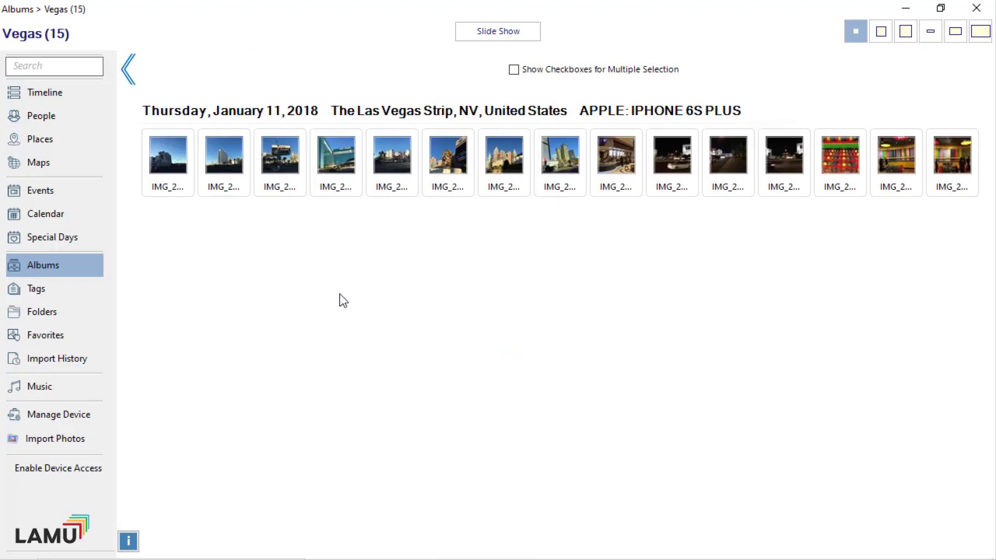
Start a photo import from an internal or external hard drive and open the source folder selection.
click(58, 440)
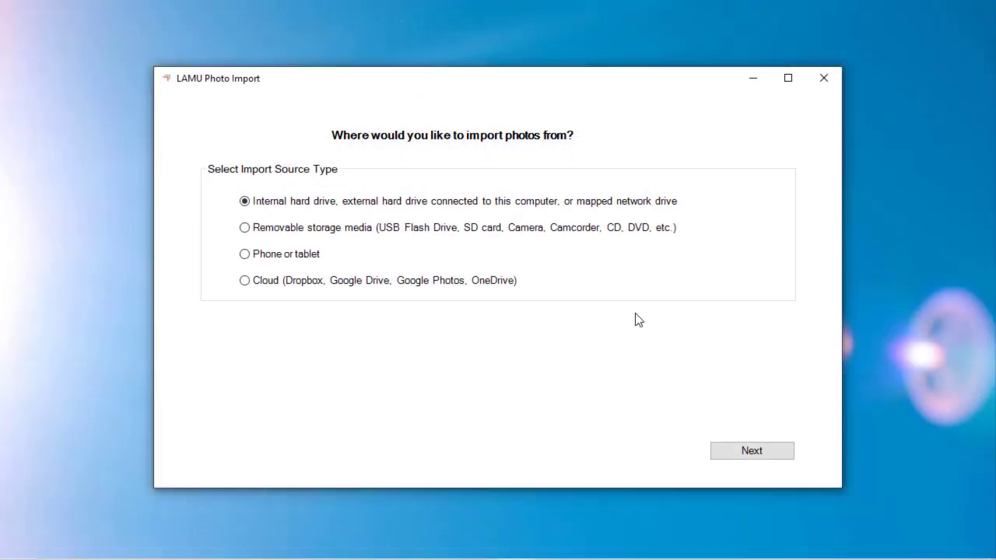
click(746, 449)
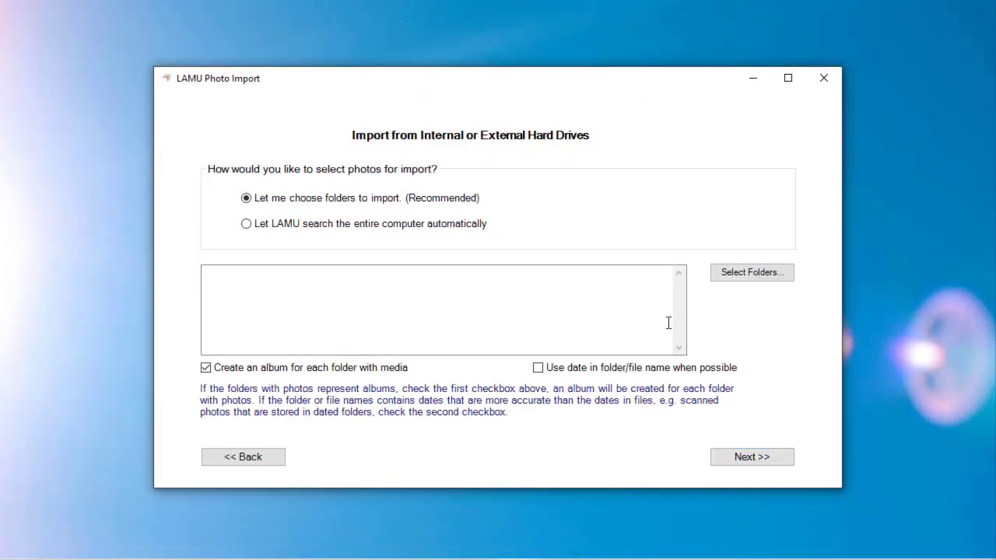
click(729, 277)
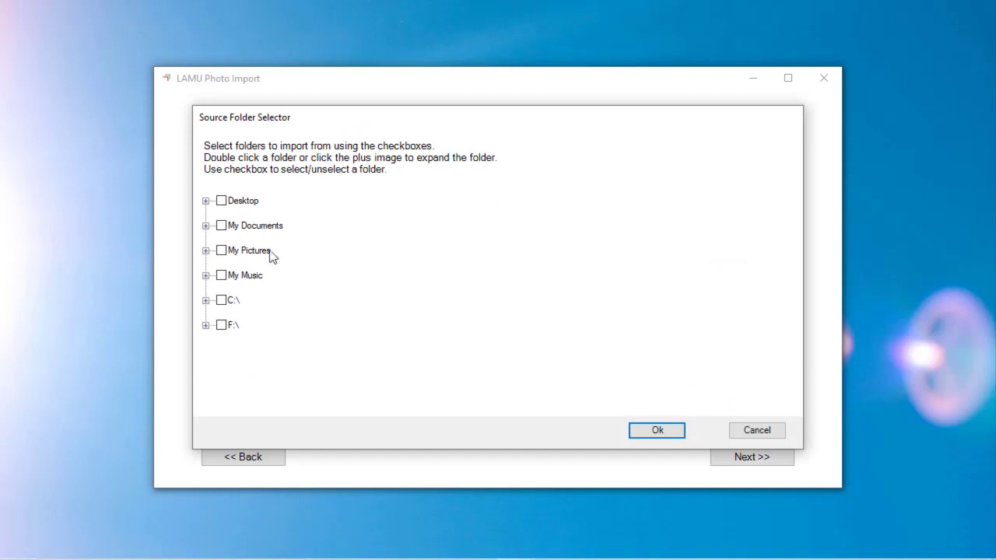
Choose the Celeberations folder with all its subfolders, inside My Photos on drive C, as the import source.
click(206, 301)
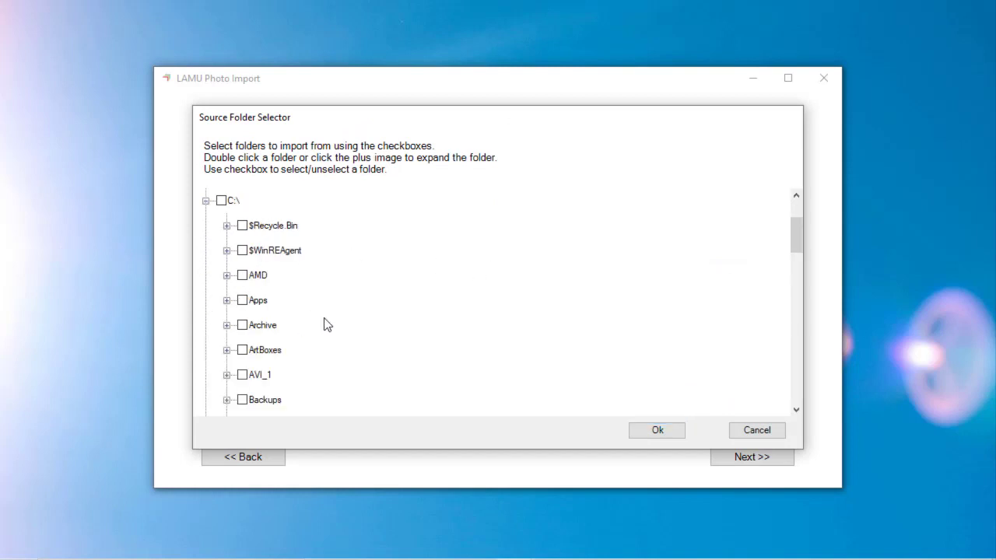
scroll(325, 325, down, 3)
click(226, 350)
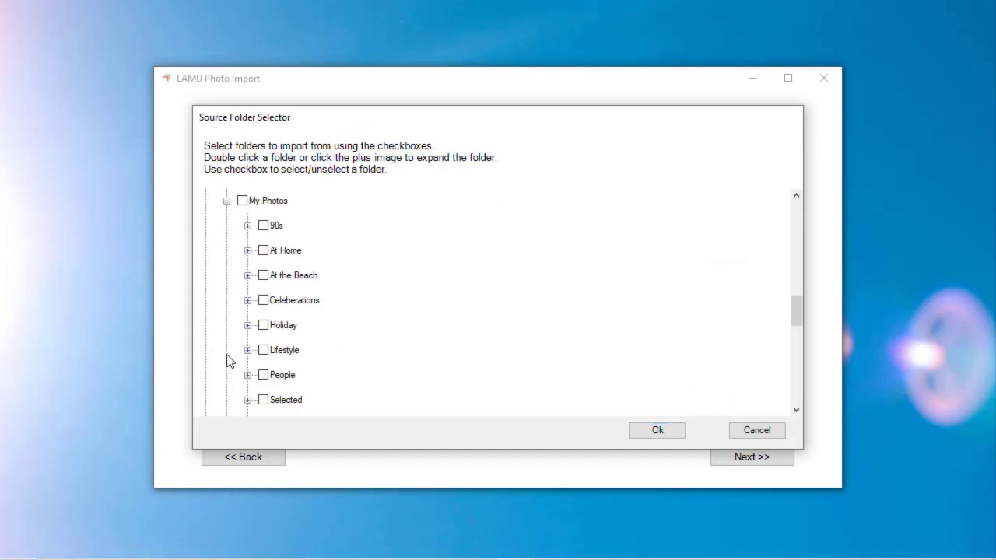
click(247, 301)
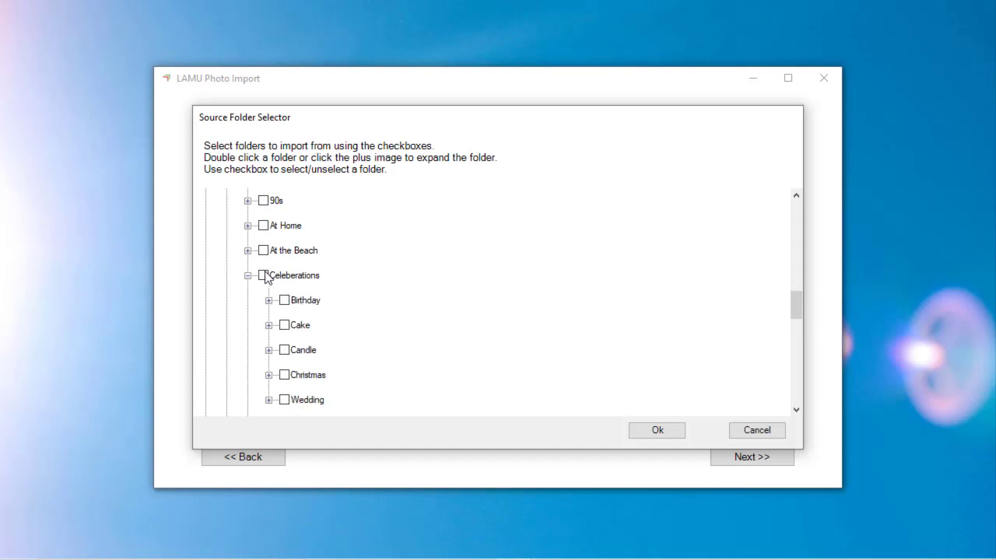
click(265, 276)
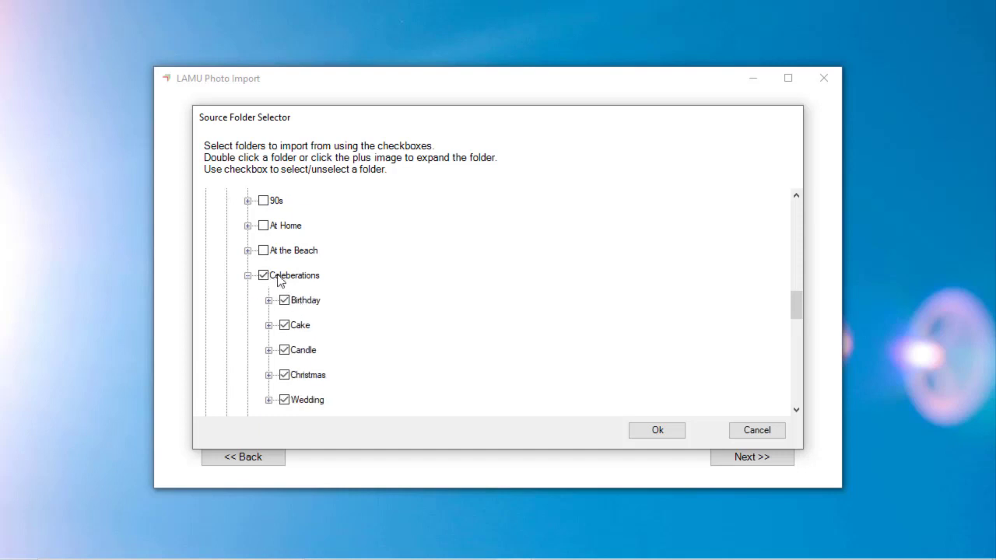
click(658, 432)
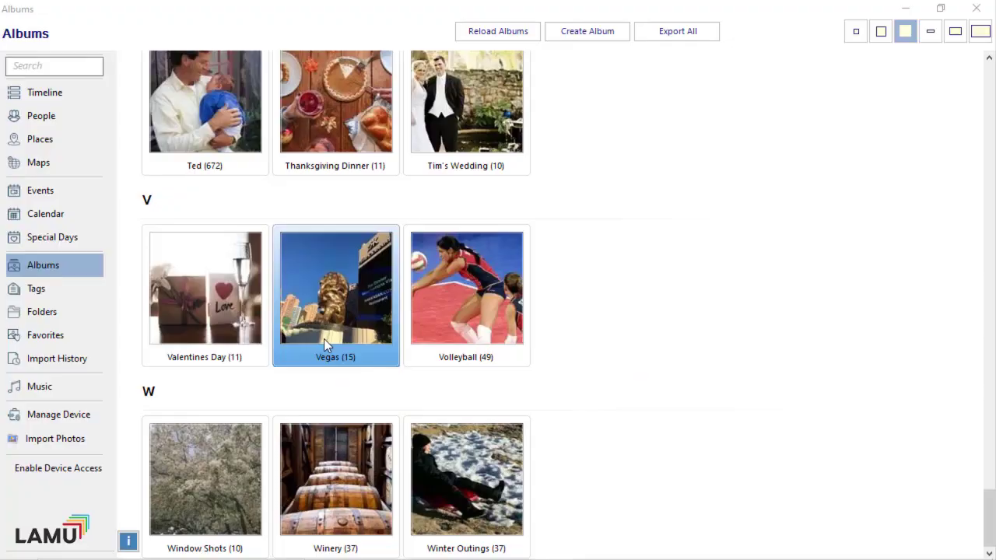
Open the Vegas album with the largest rectangular thumbnails and set IMG_2076.JPG as the album cover.
double_click(348, 327)
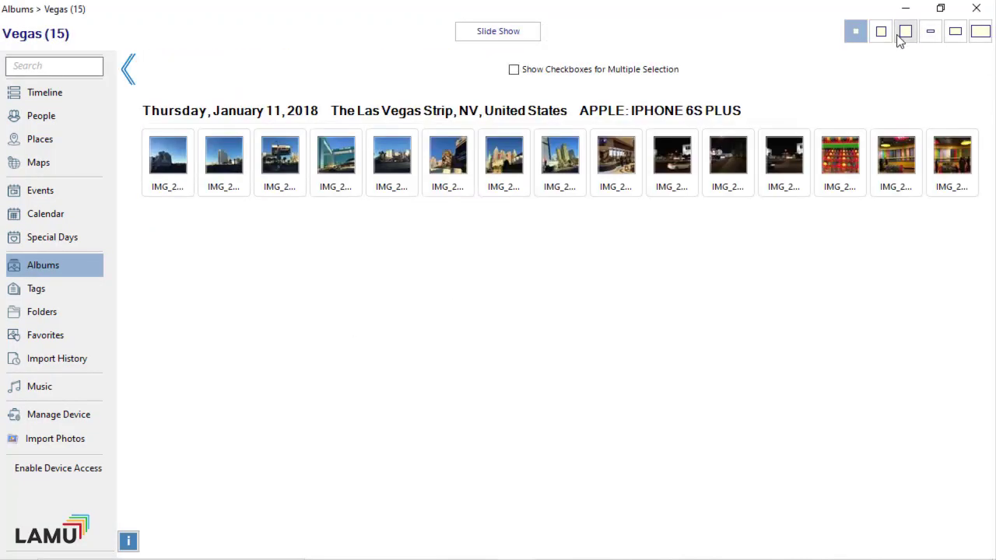
click(980, 31)
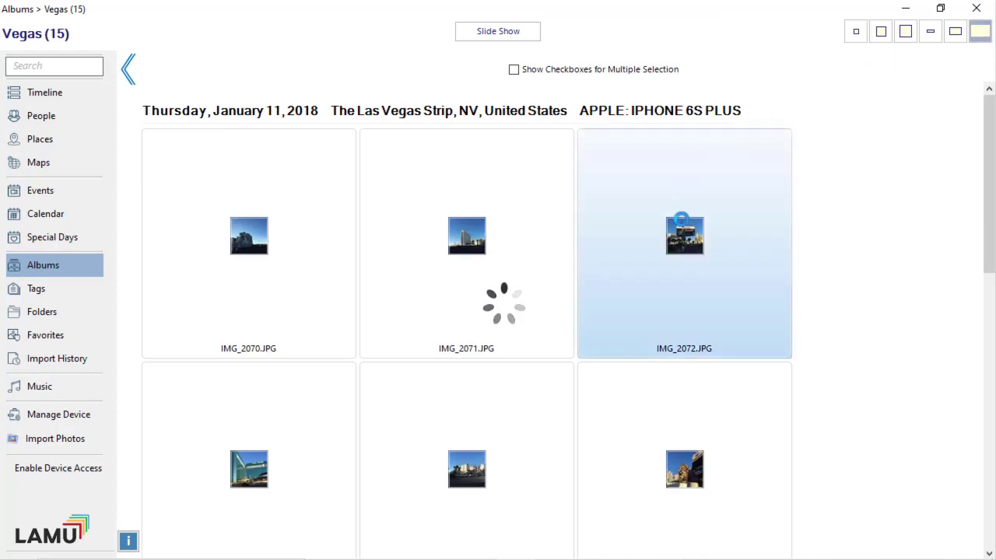
scroll(825, 290, down, 3)
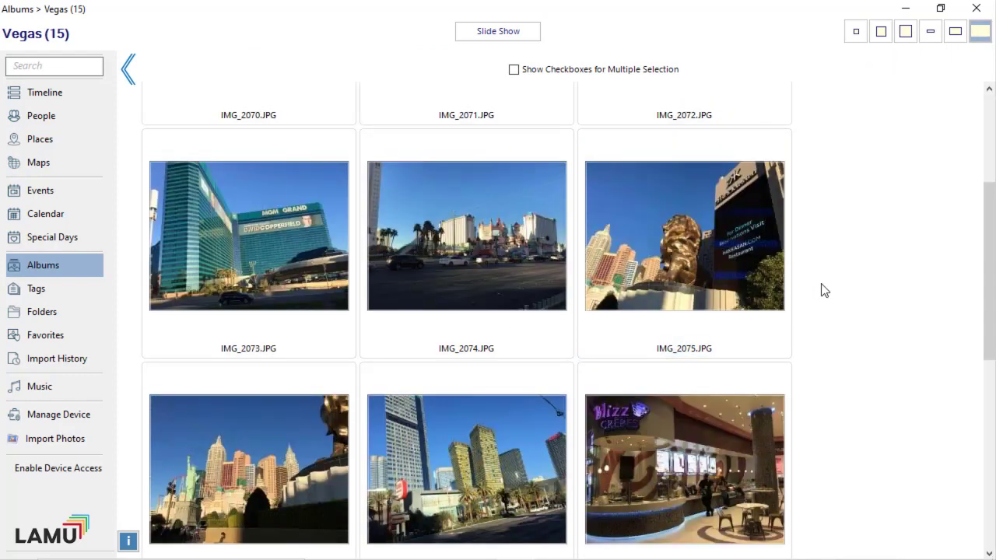
scroll(825, 290, down, 3)
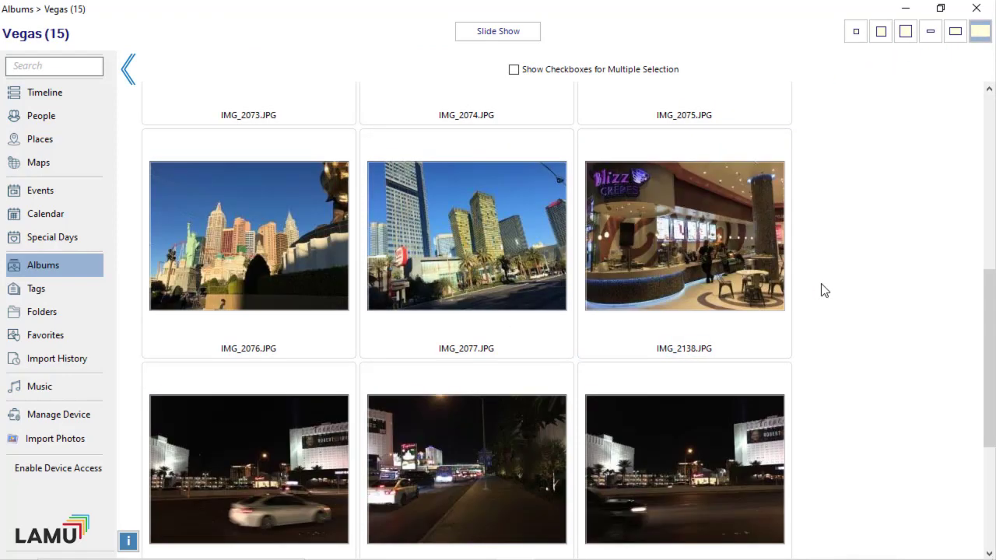
click(278, 240)
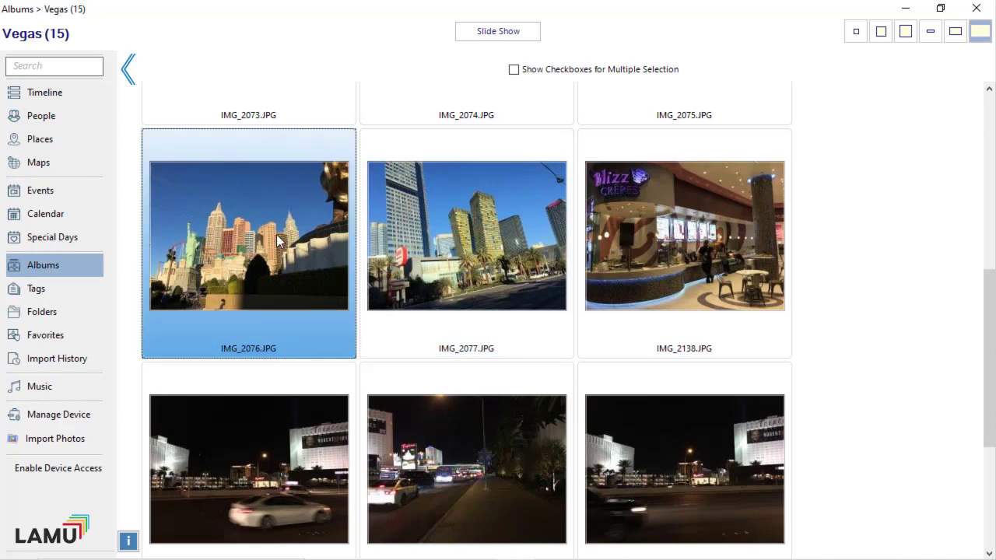
right_click(276, 234)
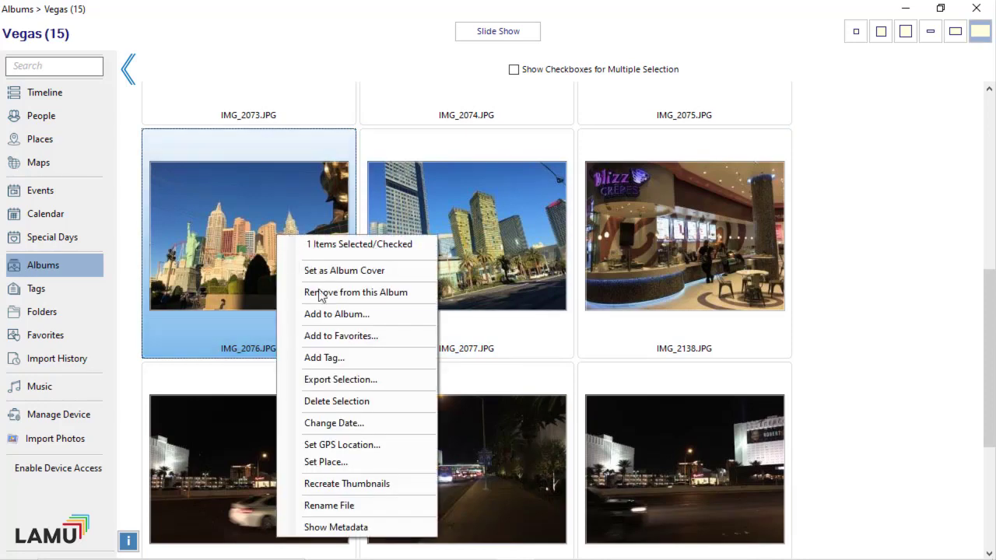
click(343, 271)
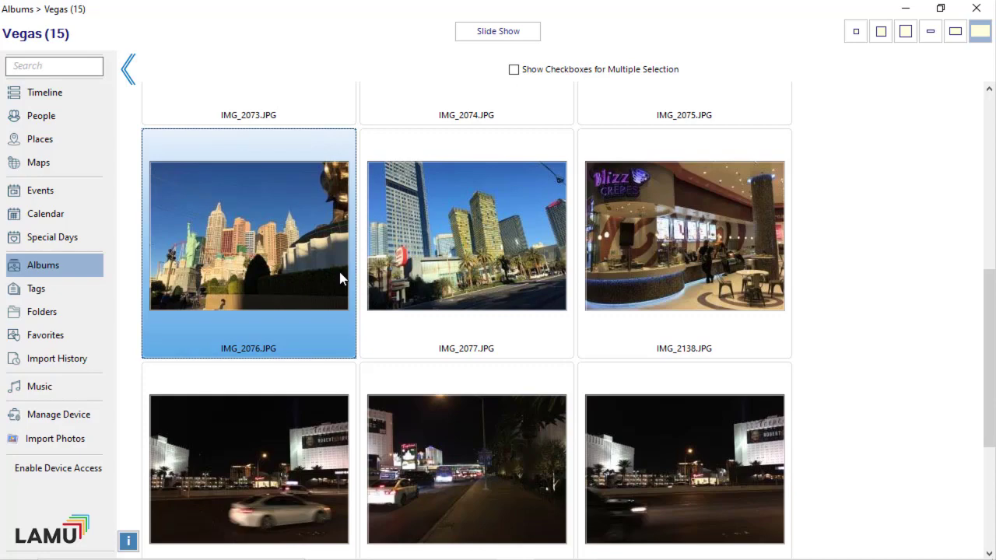
Return to the album list and rename the Vegas album under V to Vegas Strip.
click(129, 70)
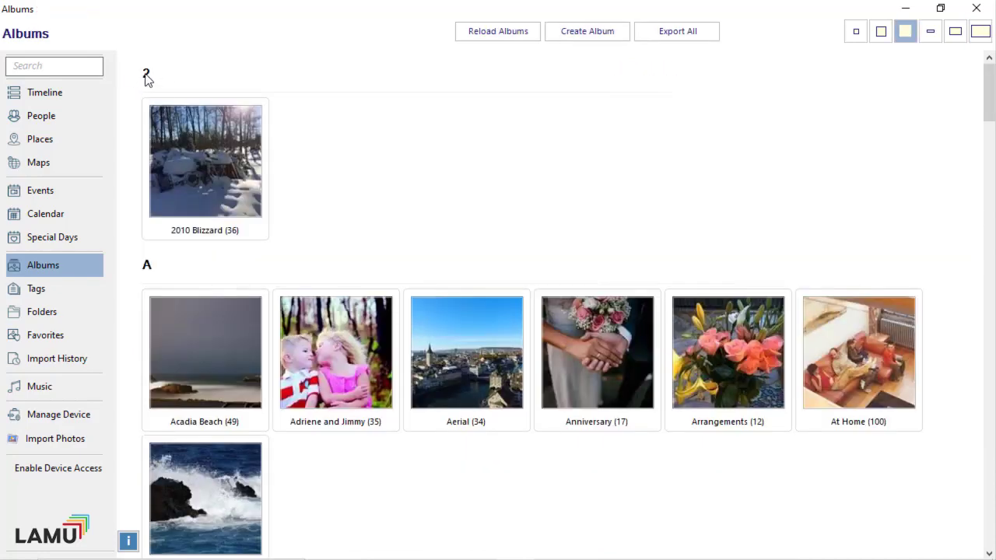
drag(990, 107, 991, 529)
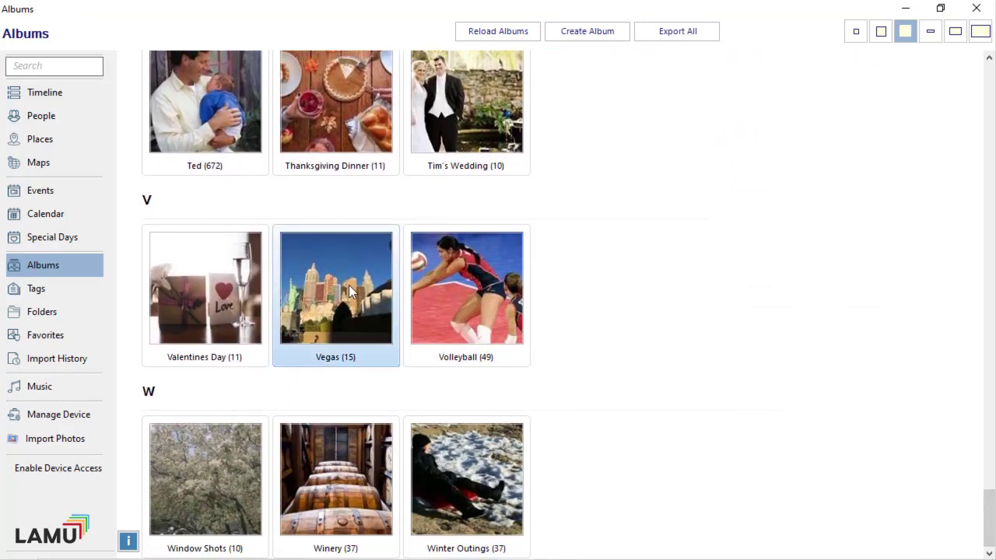
right_click(319, 317)
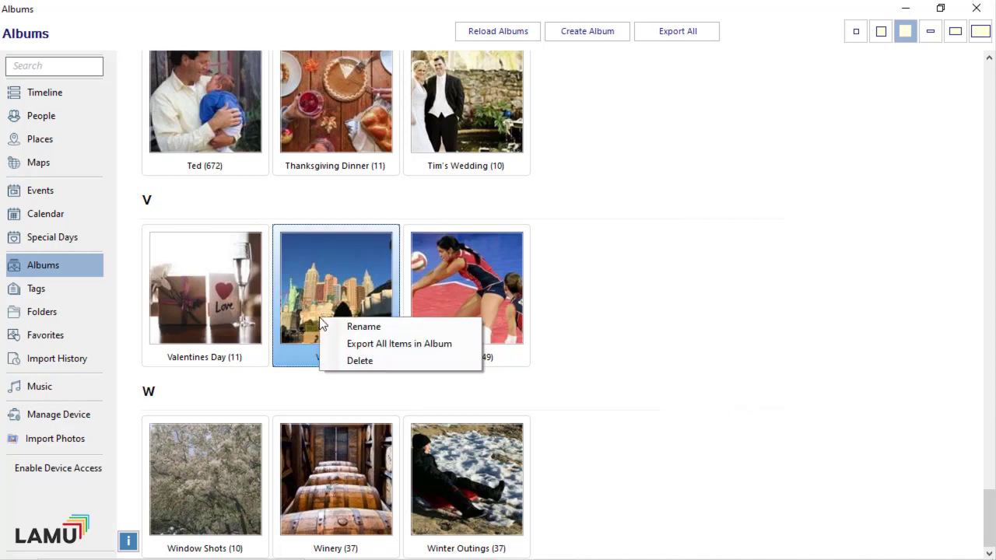
click(358, 330)
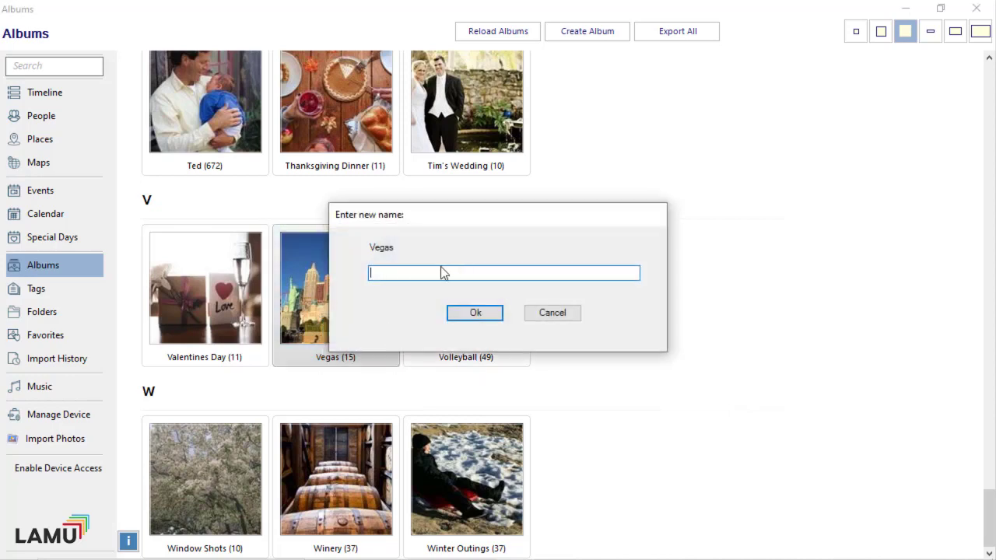
text(Vegas Strip)
click(472, 313)
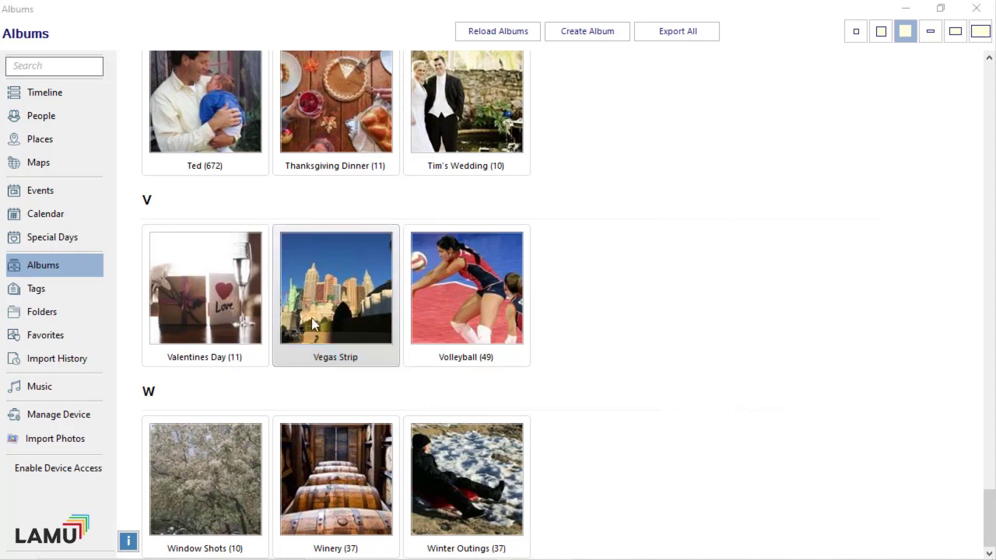
Export all items in the Vegas Strip album to a new folder named LAMUExport on drive C.
click(312, 317)
right_click(322, 317)
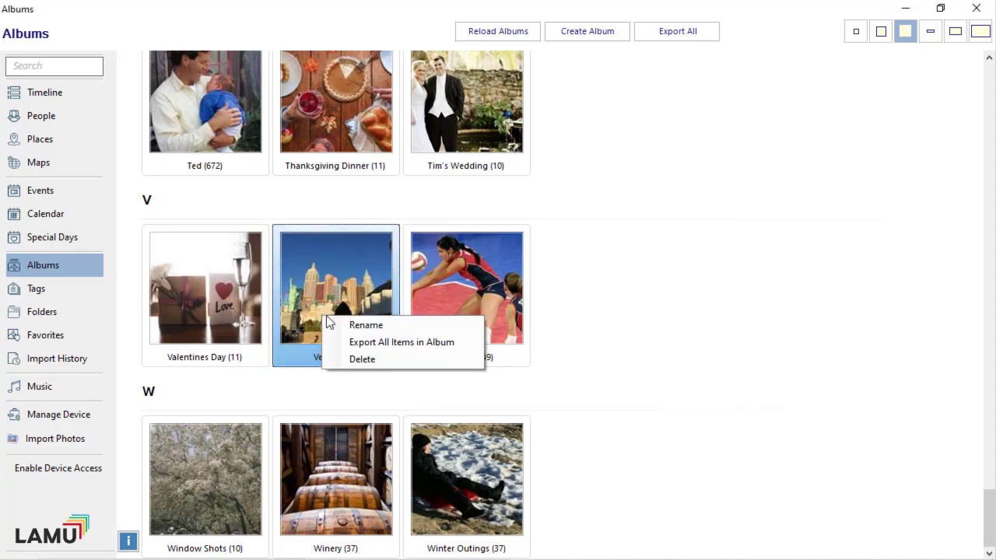
click(380, 343)
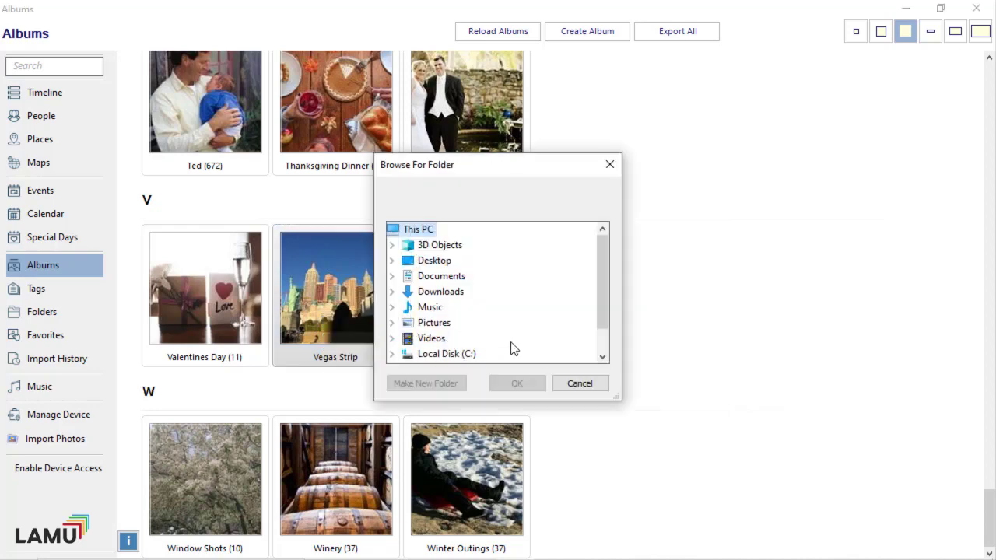
scroll(509, 347, down, 1)
click(451, 324)
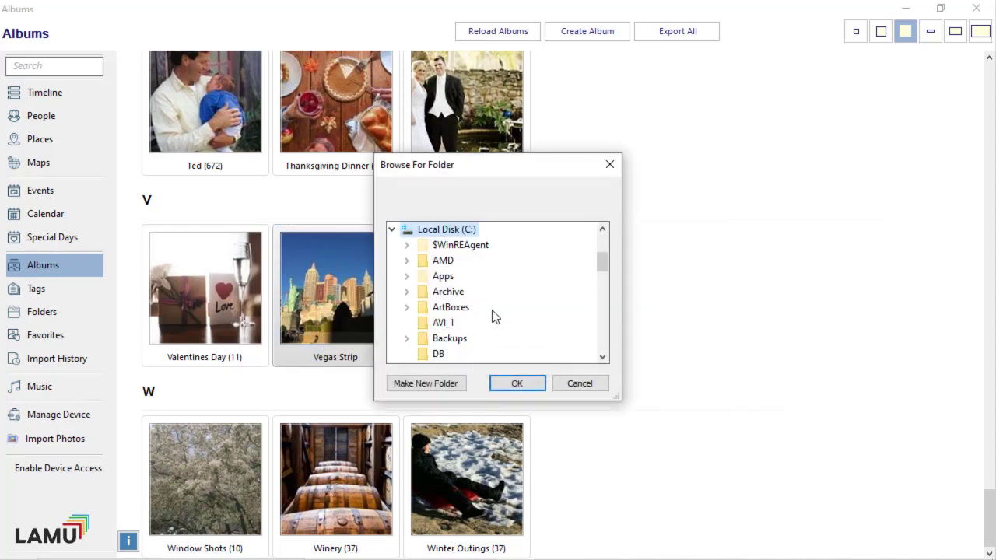
click(407, 385)
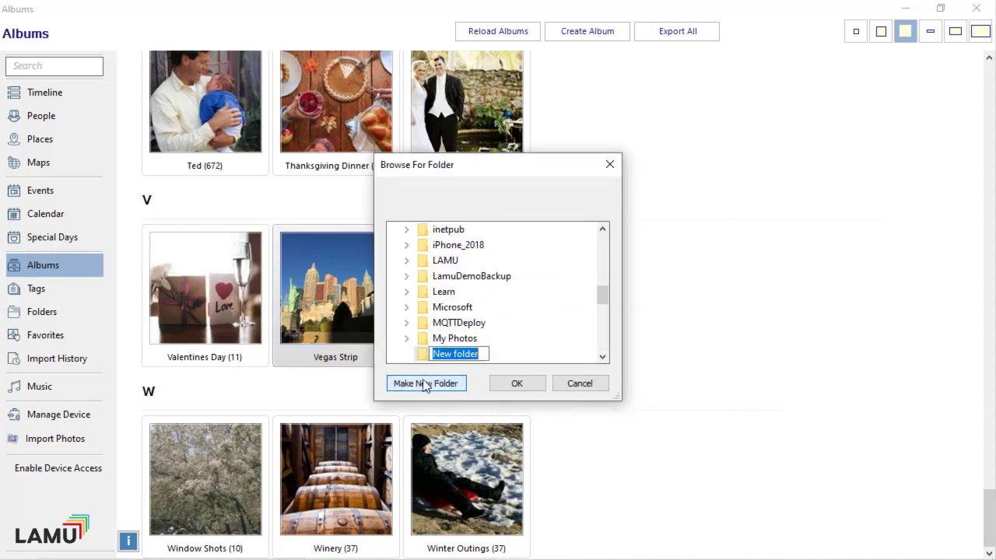
text(L)
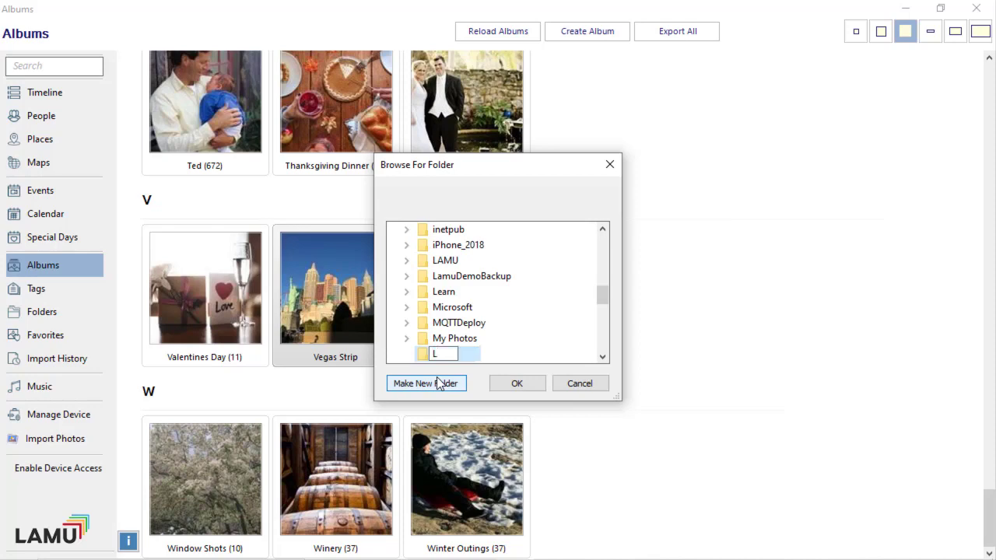
text(AMUExport)
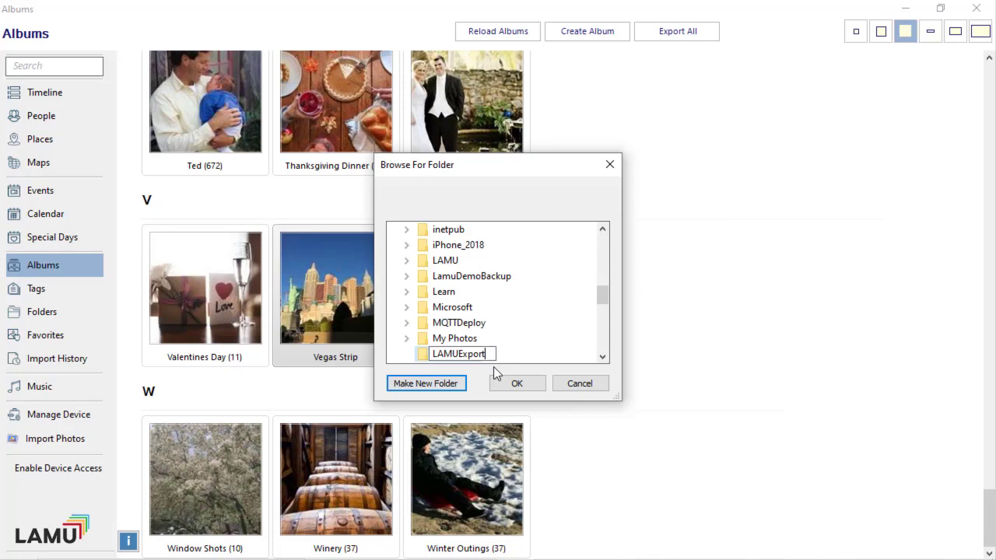
click(532, 384)
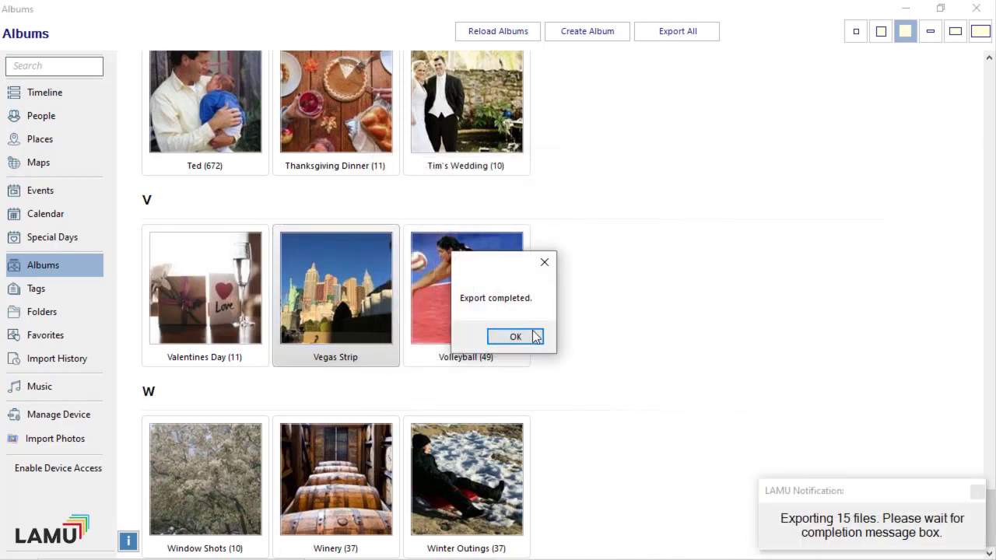
click(530, 338)
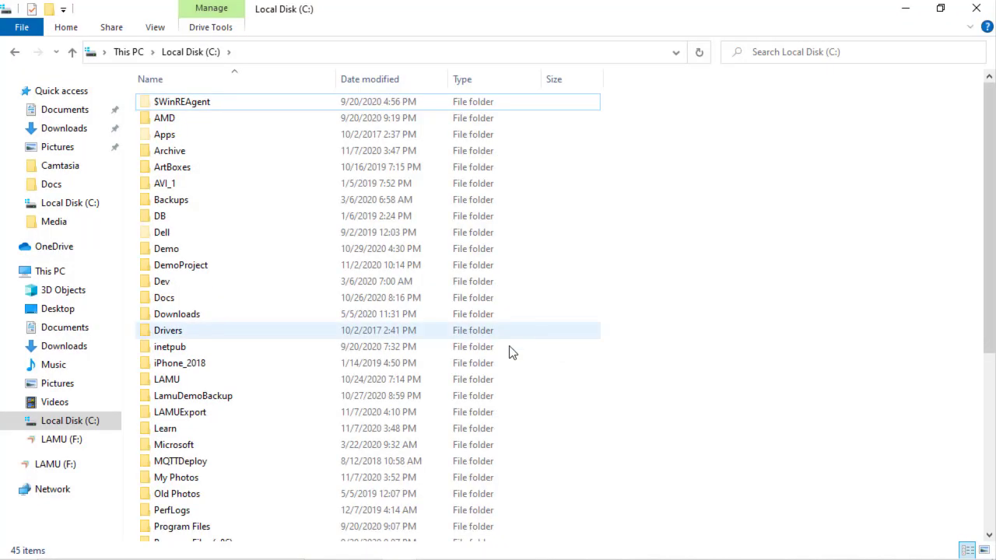
In File Explorer, view the exported photos in the 20180111 folder inside LAMUExport, and close the window.
click(200, 415)
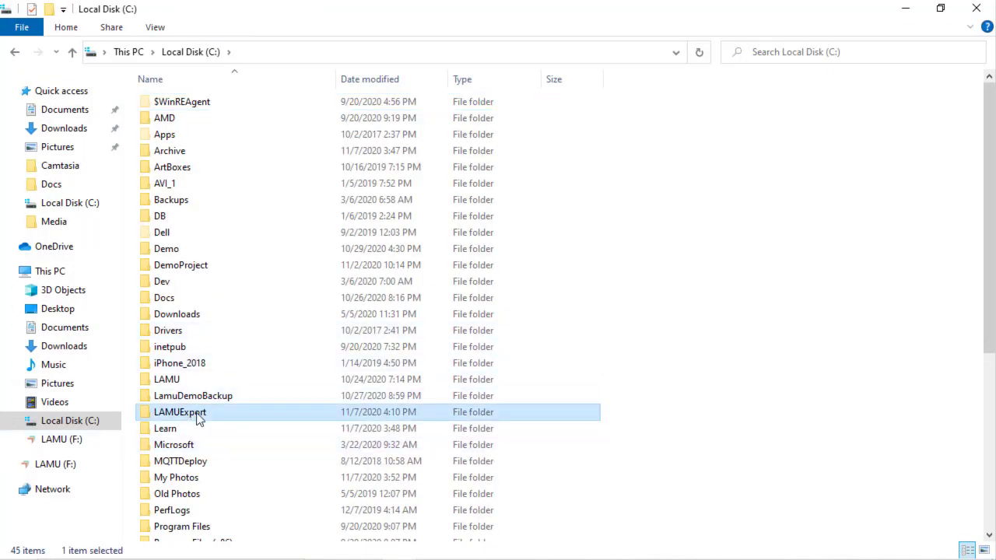
click(198, 414)
double_click(234, 416)
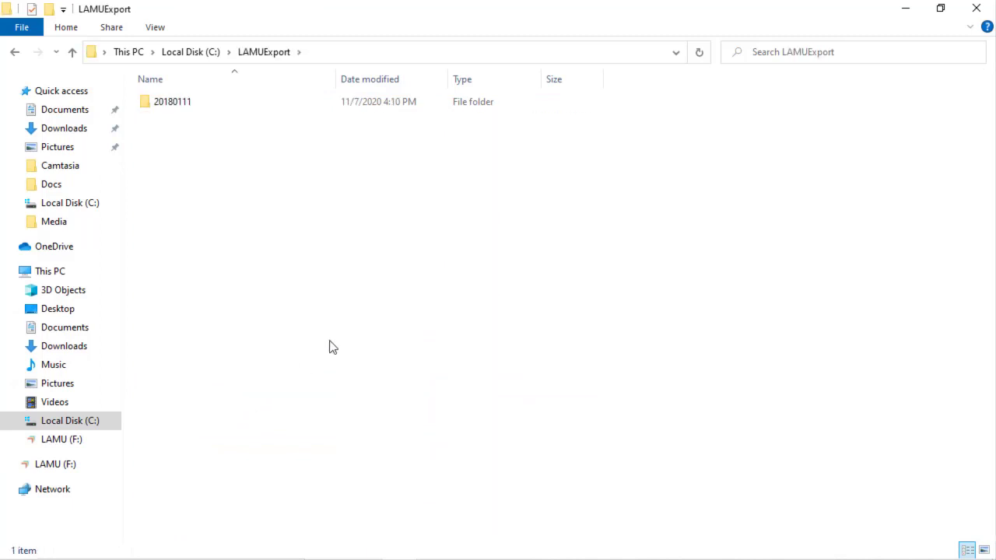
double_click(218, 107)
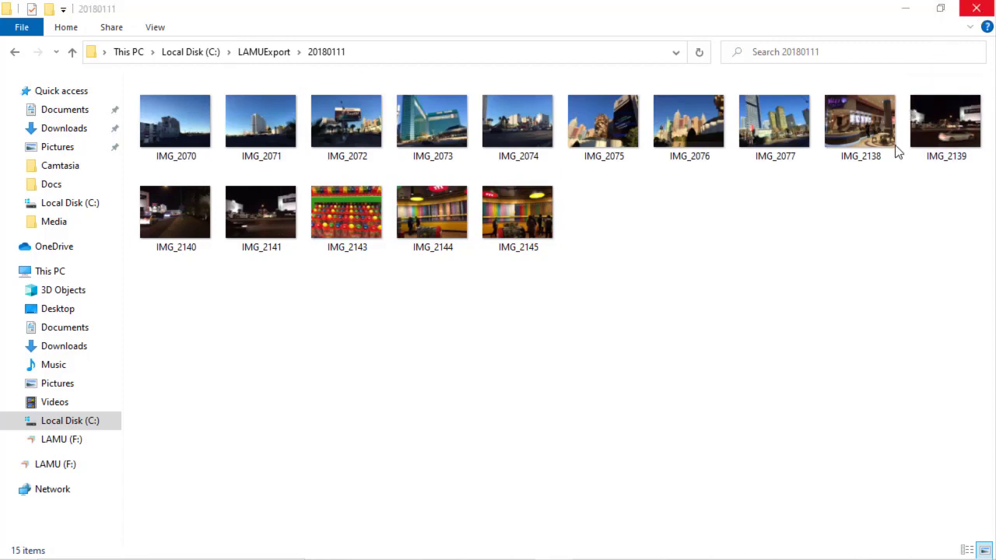
click(977, 8)
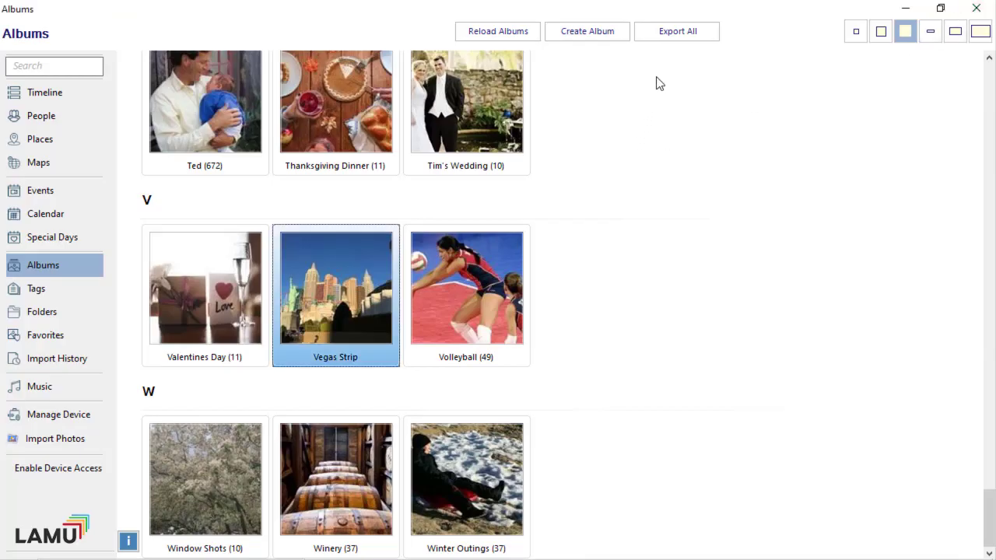
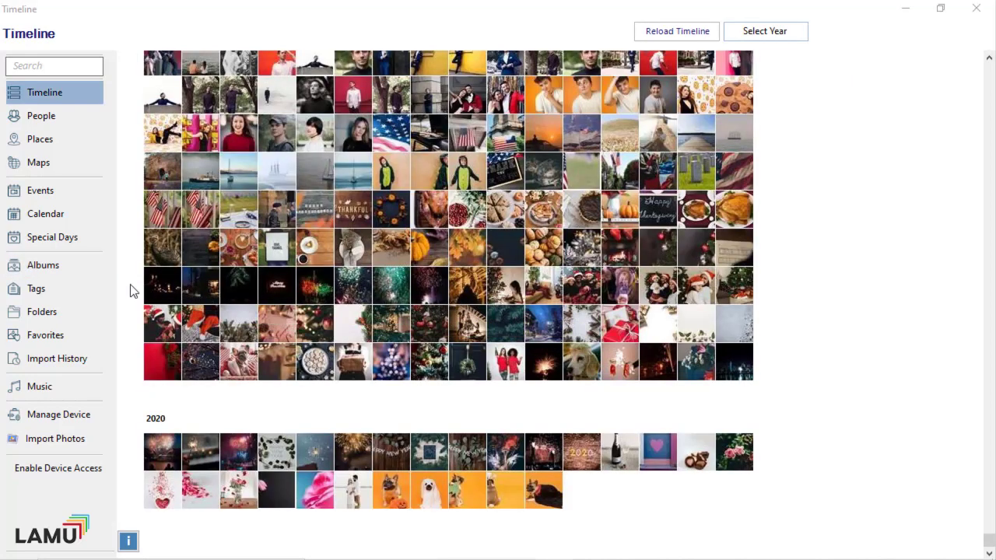
Open Tags and look through the alphabetical tag groups down to the letter C.
click(52, 289)
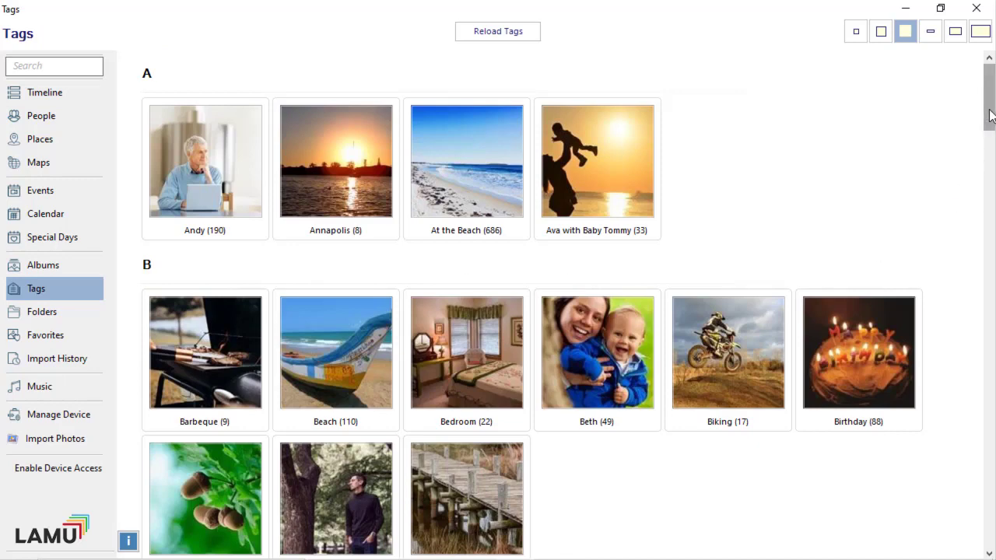
drag(991, 115, 987, 173)
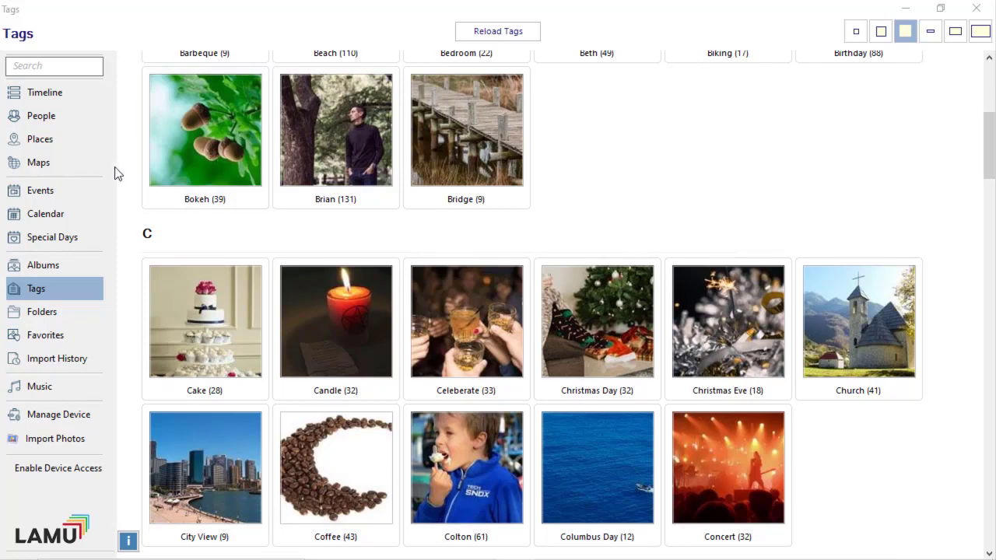
Open the Tuesday, January 1, 2019 photos from the 2019 section of the Timeline and select all of them.
click(60, 103)
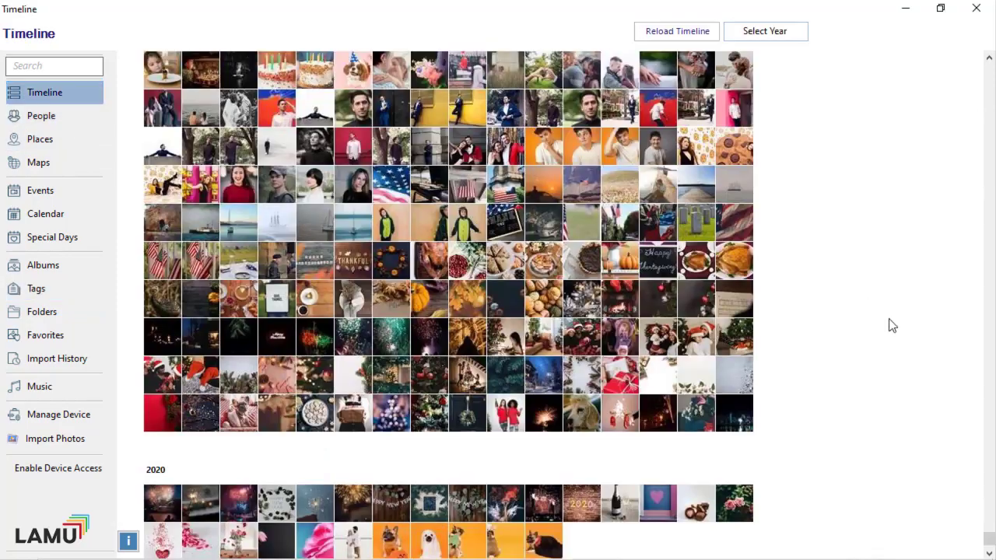
drag(992, 540, 992, 518)
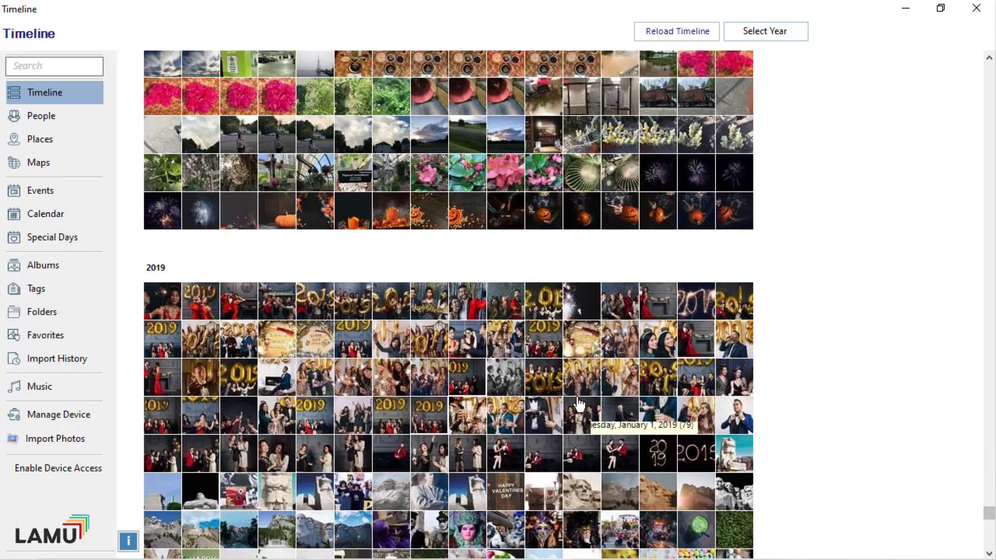
click(349, 309)
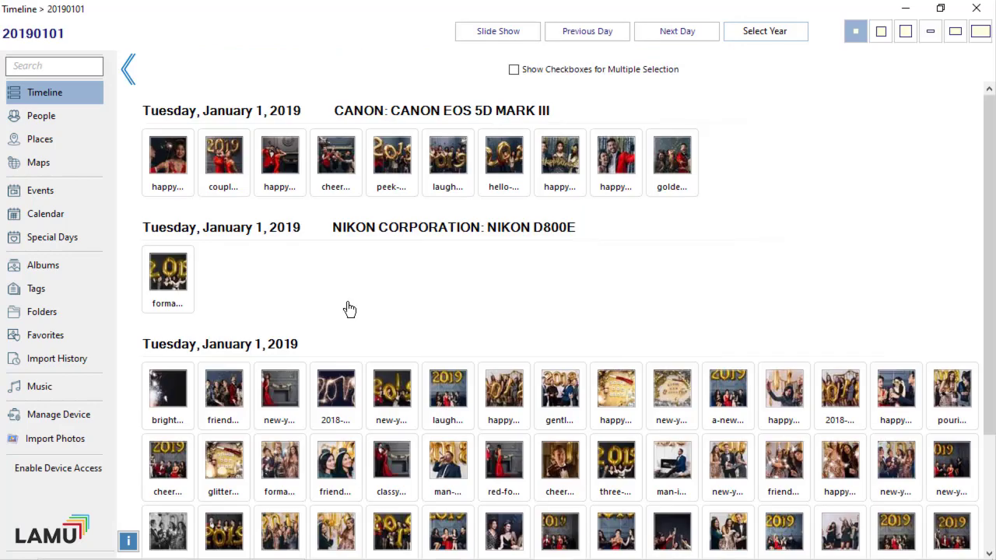
right_click(618, 272)
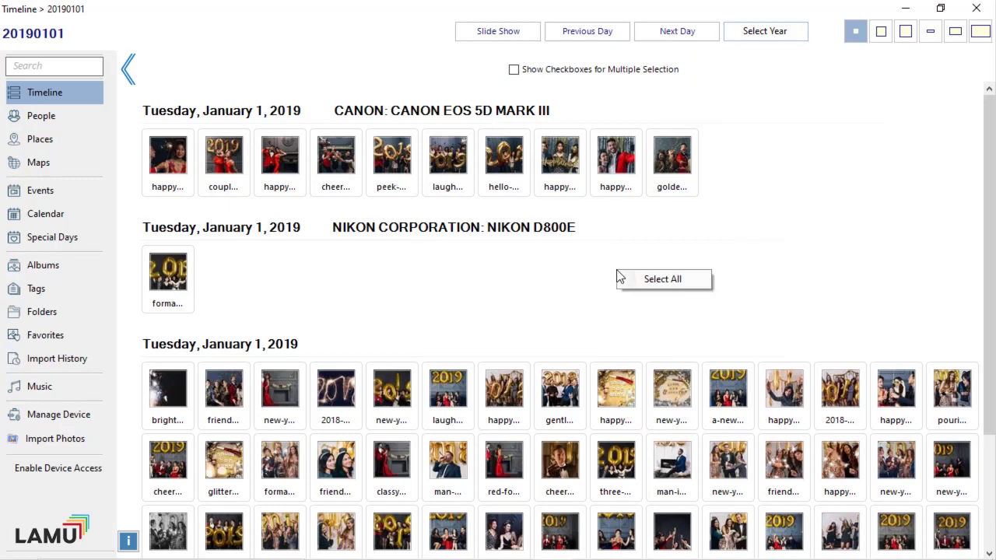
click(660, 280)
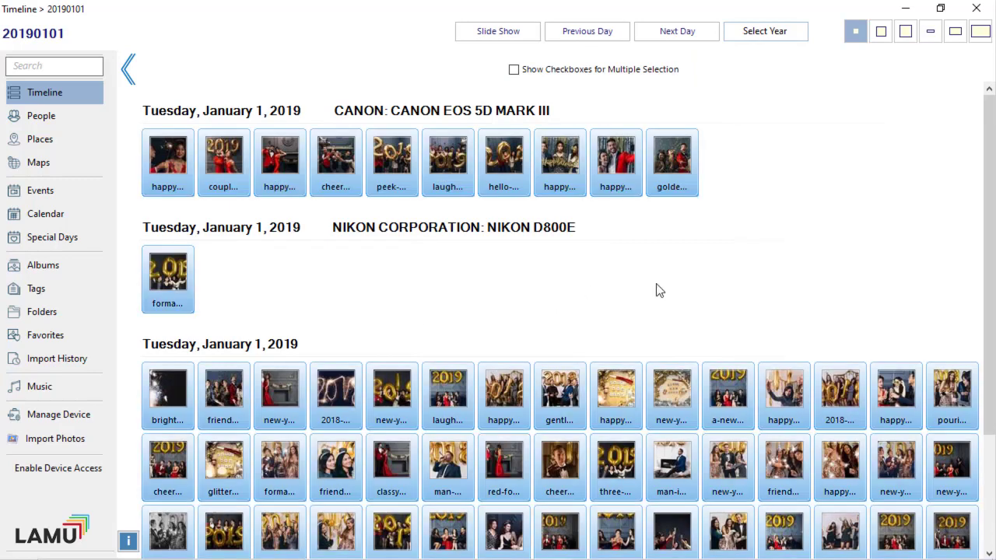
Create a new tag named New Year 2019 and set it on the selected January 1, 2019 photos.
right_click(495, 165)
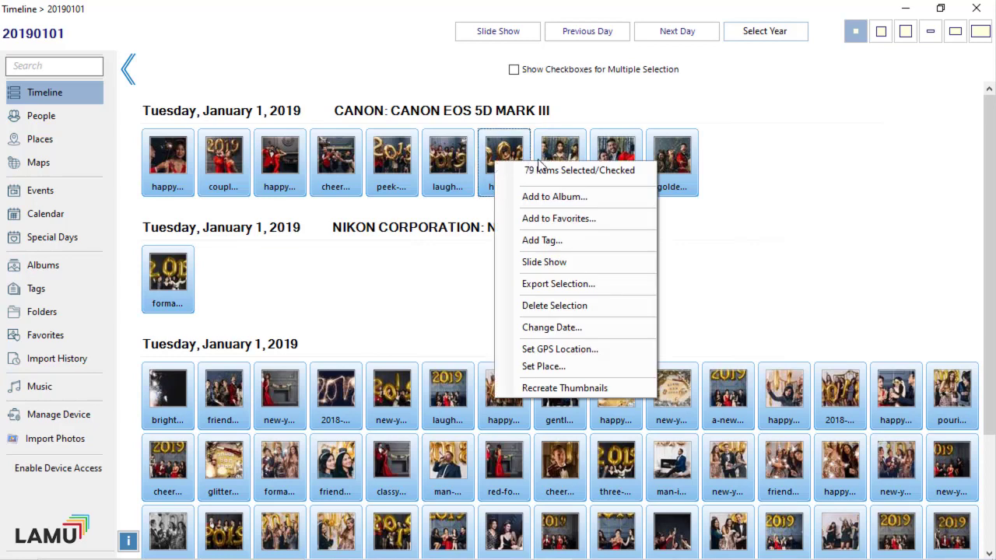
click(549, 247)
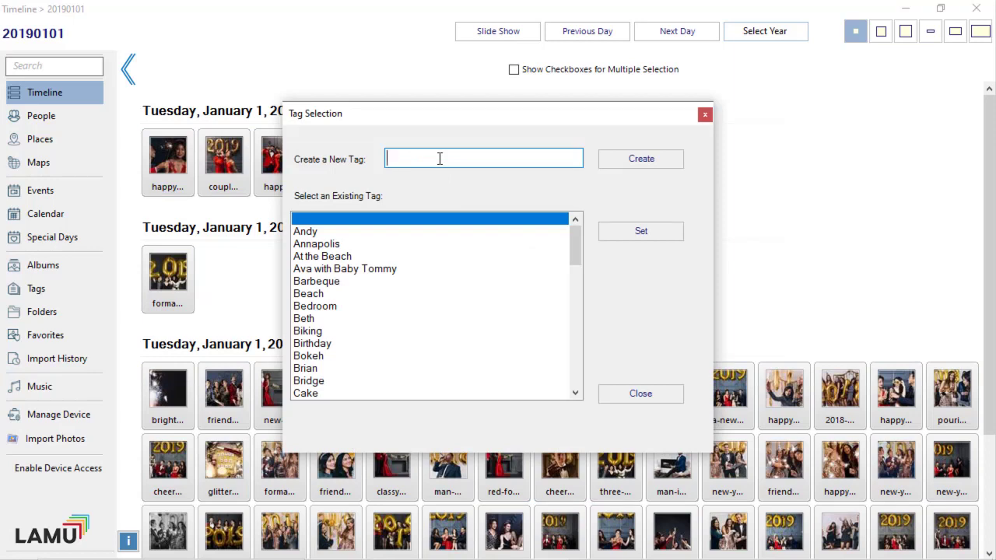
text(New Year 2019)
click(650, 163)
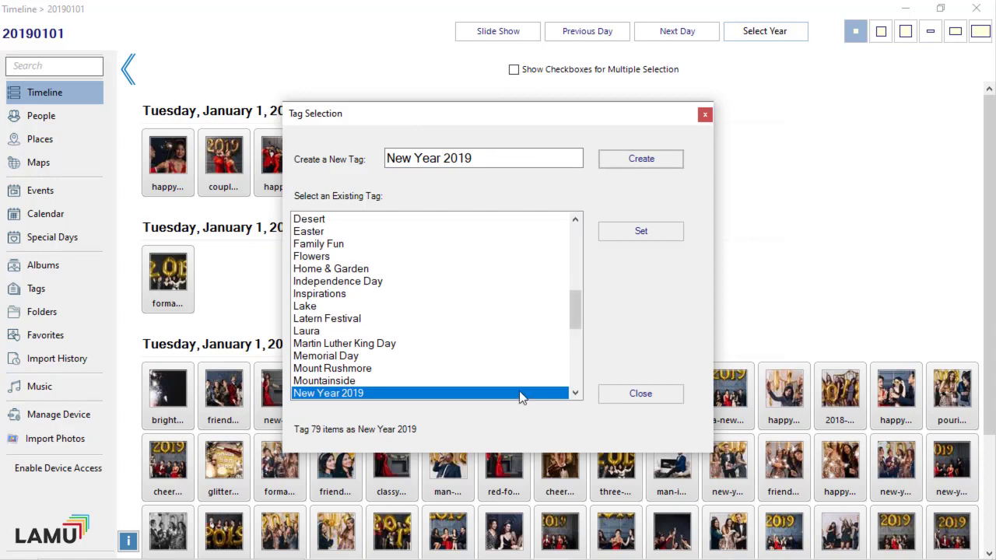
click(656, 232)
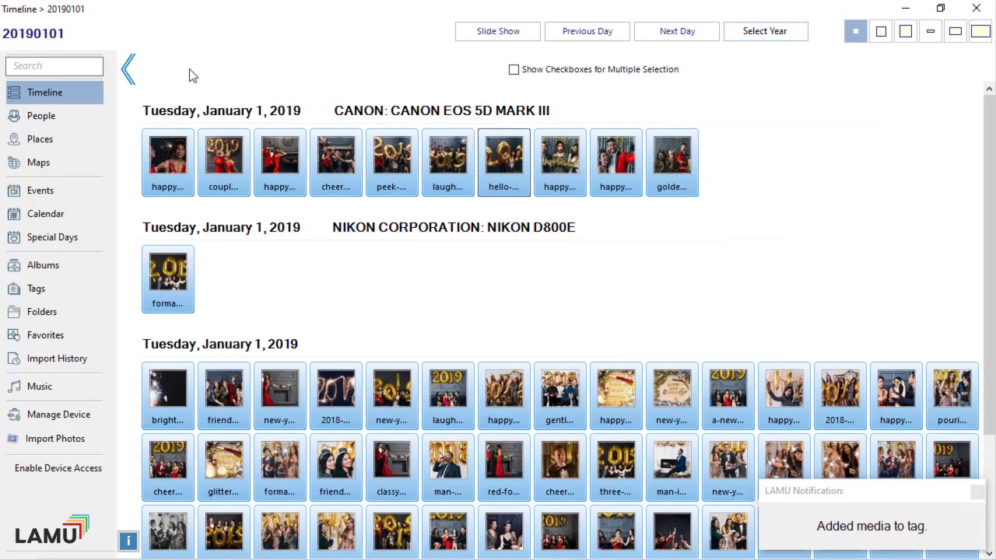
Return to Tags and look through the alphabetical groups around M and O for the New Year 2019 tag.
click(128, 70)
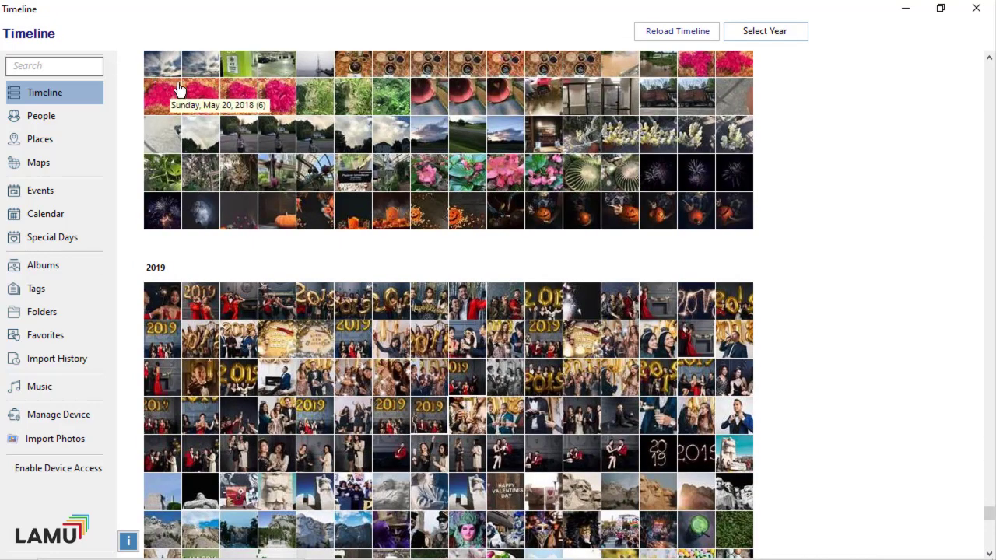
click(47, 295)
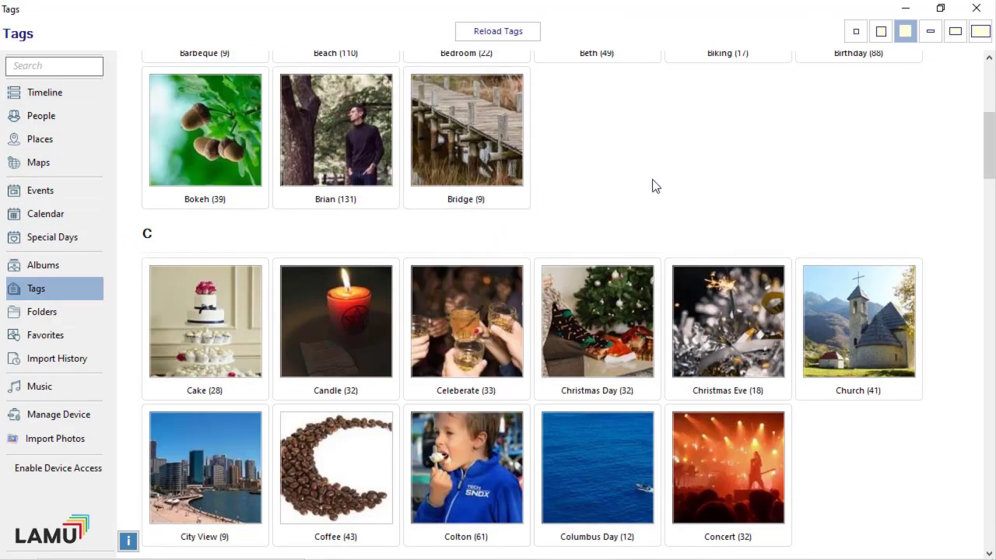
scroll(652, 185, down, 2)
scroll(653, 185, down, 14)
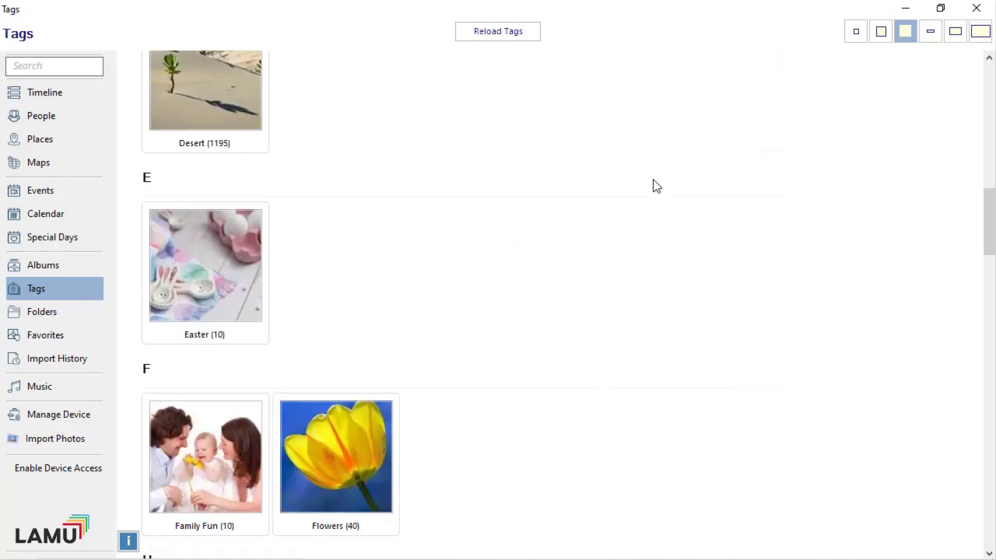
scroll(653, 185, down, 4)
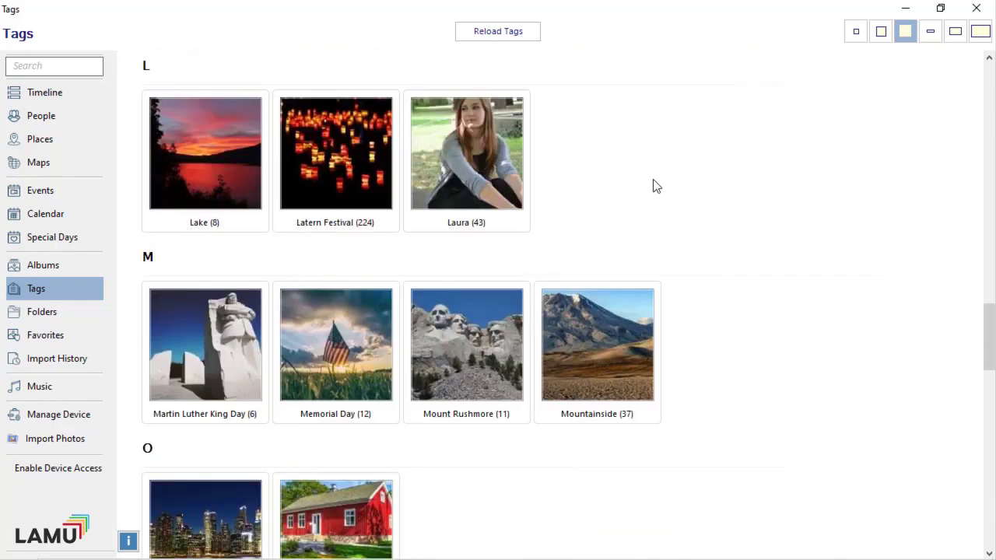
scroll(654, 185, down, 2)
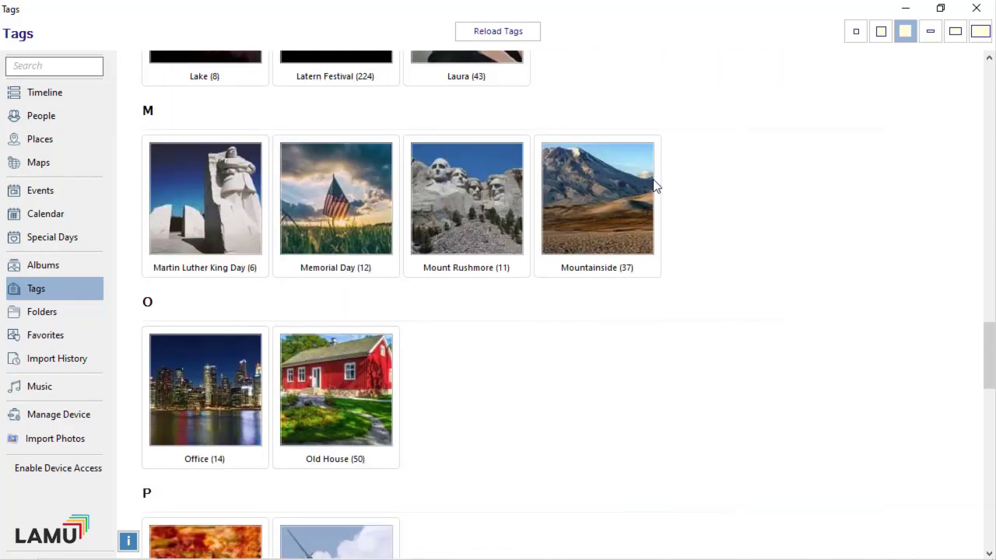
scroll(654, 185, down, 2)
scroll(653, 185, up, 2)
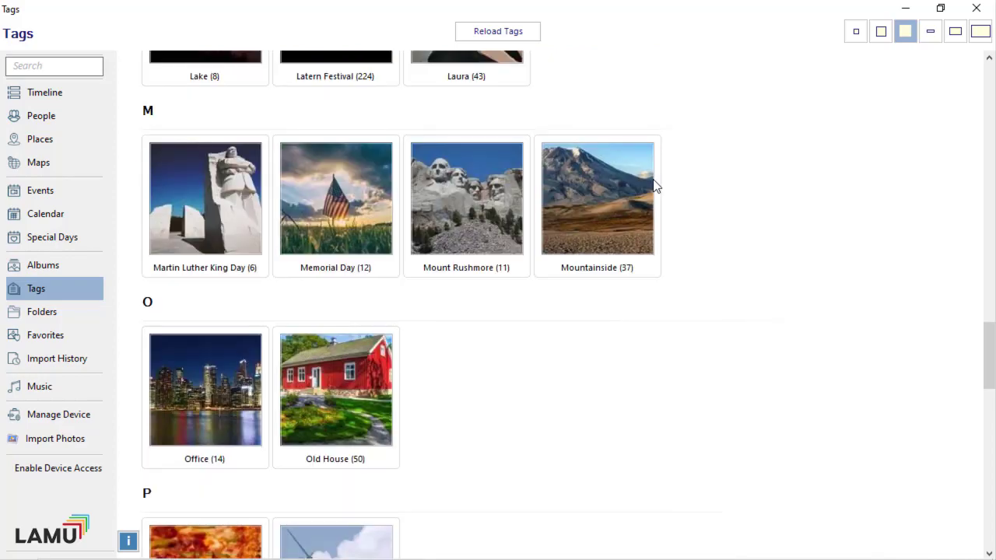
Reload the tags and open the New Year 2019 tag under N.
click(492, 35)
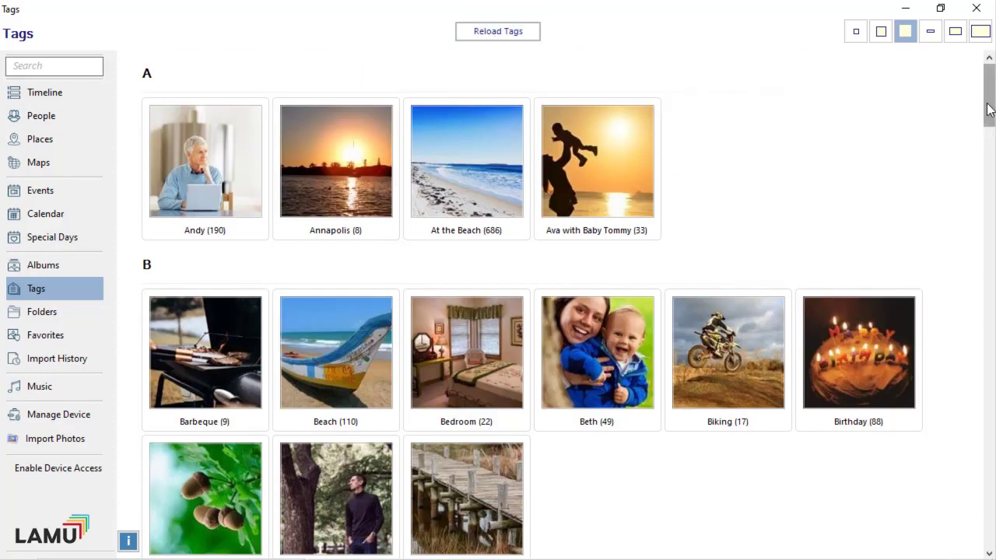
drag(989, 109, 993, 357)
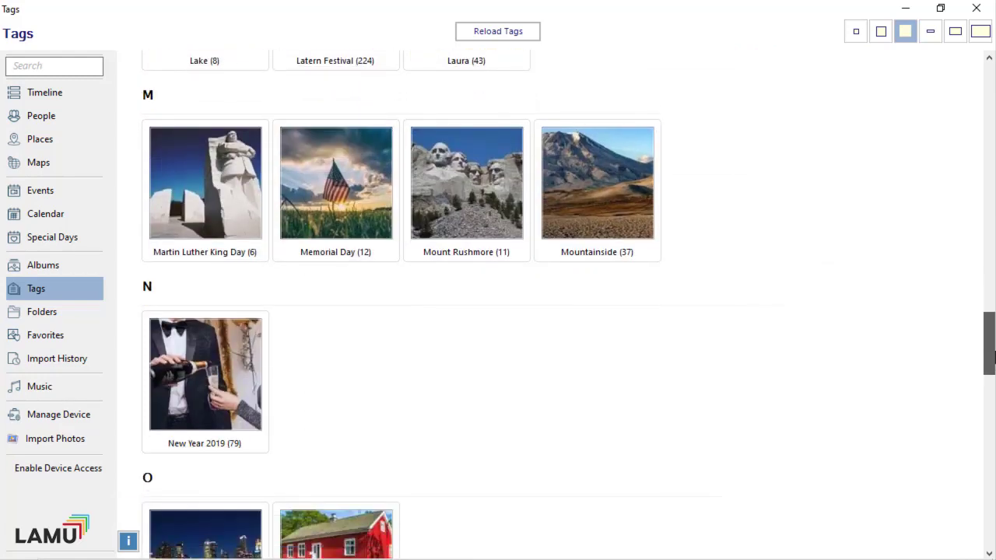
click(229, 381)
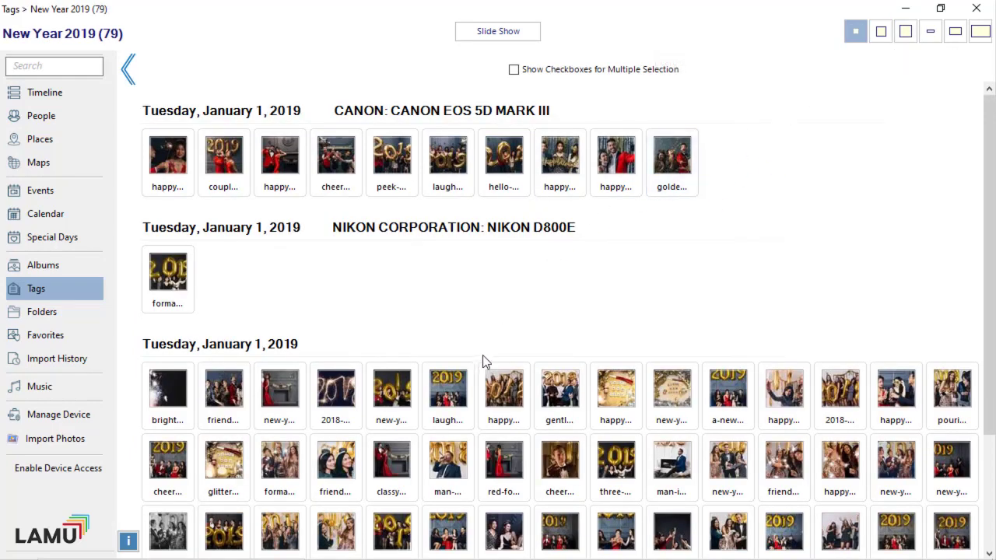
Set the group photo with gold 2019 balloons as the New Year 2019 tag cover and check it under N in Tags.
click(454, 395)
right_click(453, 394)
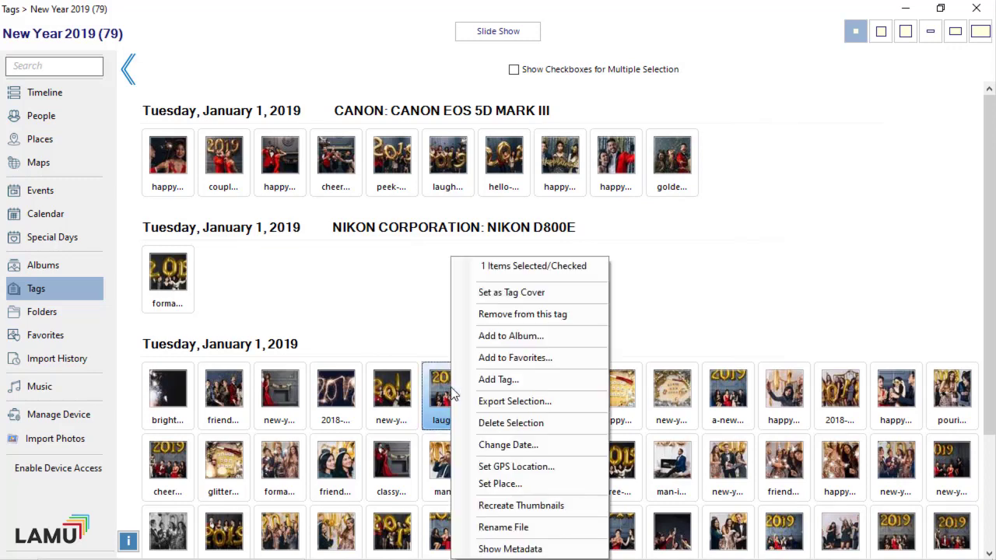
click(542, 292)
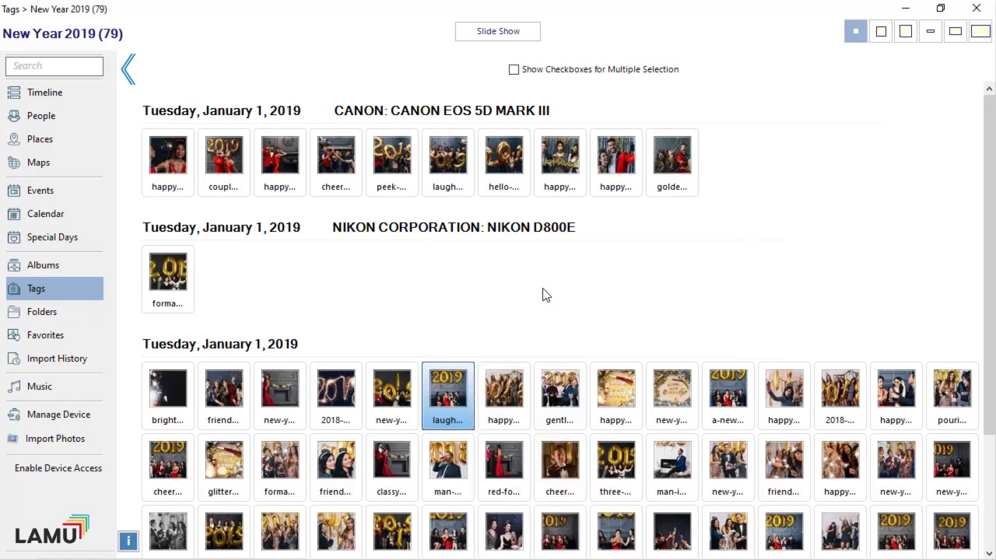
click(128, 71)
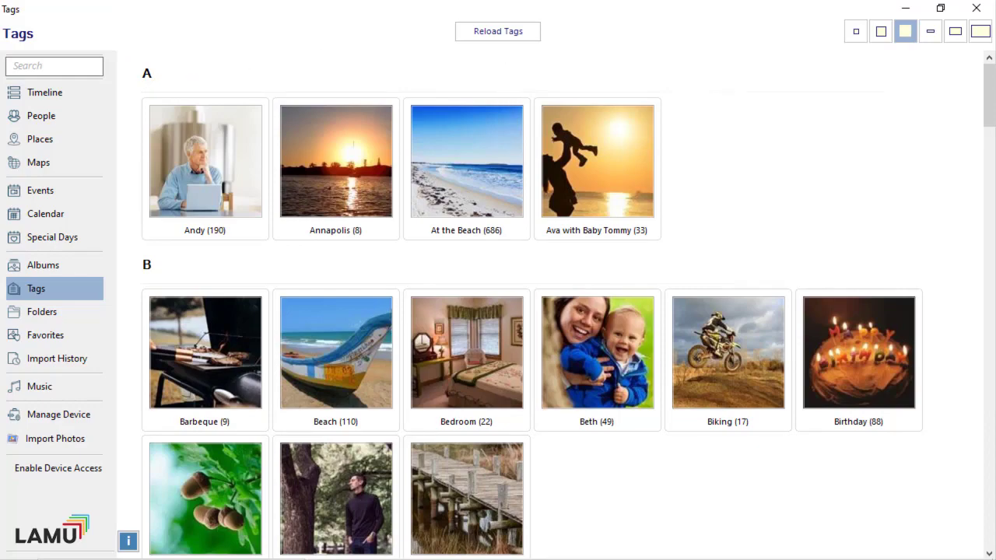
drag(989, 94, 990, 356)
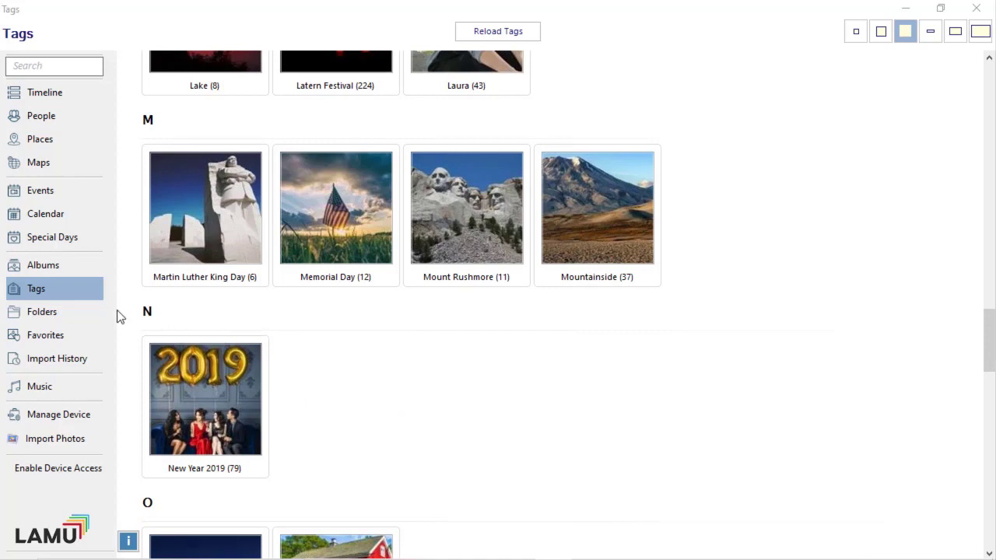
In Folders by camera, view the iPhone photo under Apple + Pro HDR at full size with its media info.
click(60, 311)
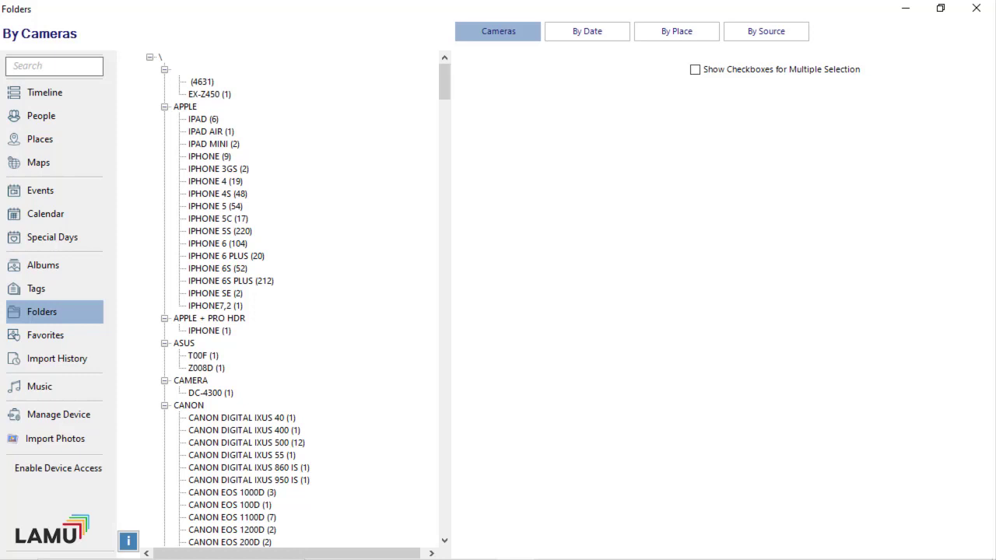
click(205, 330)
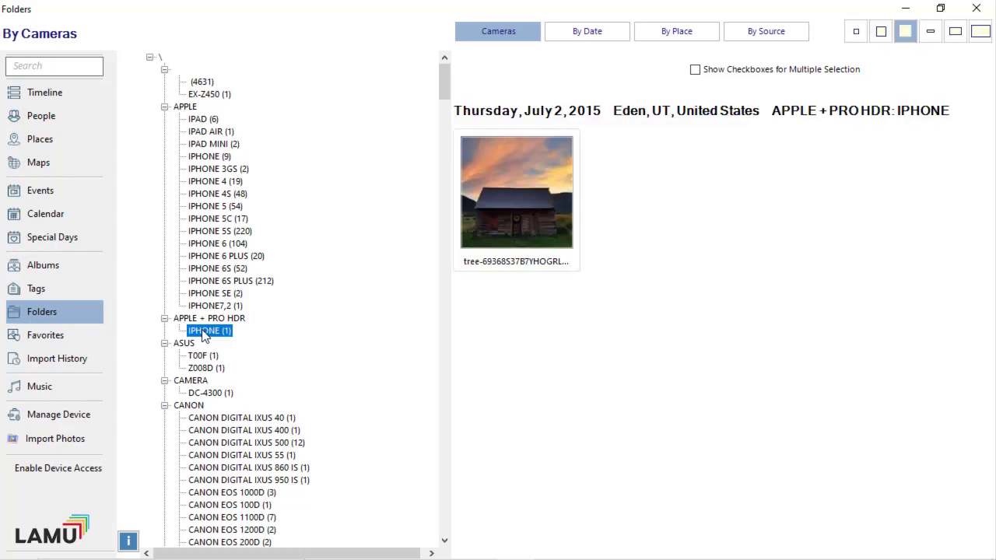
double_click(507, 224)
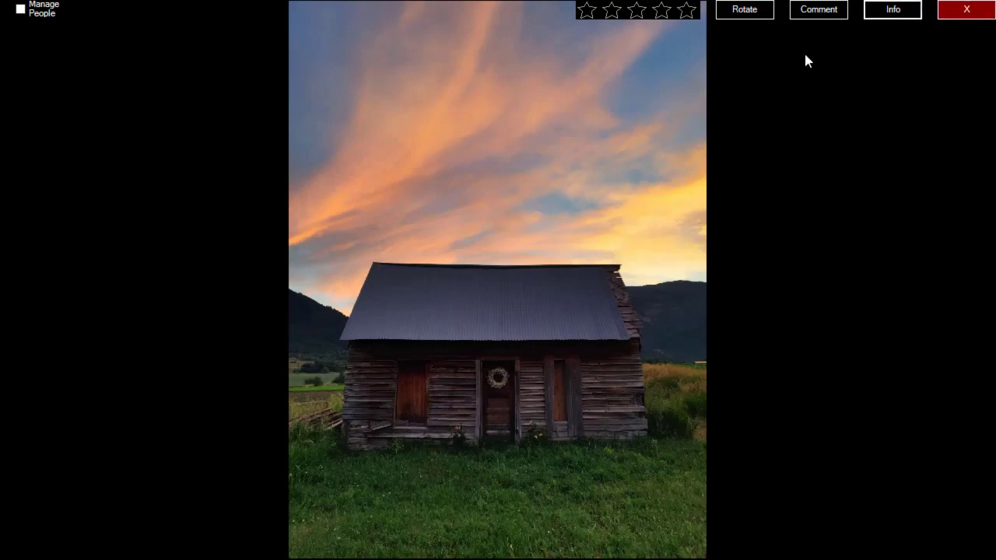
click(890, 10)
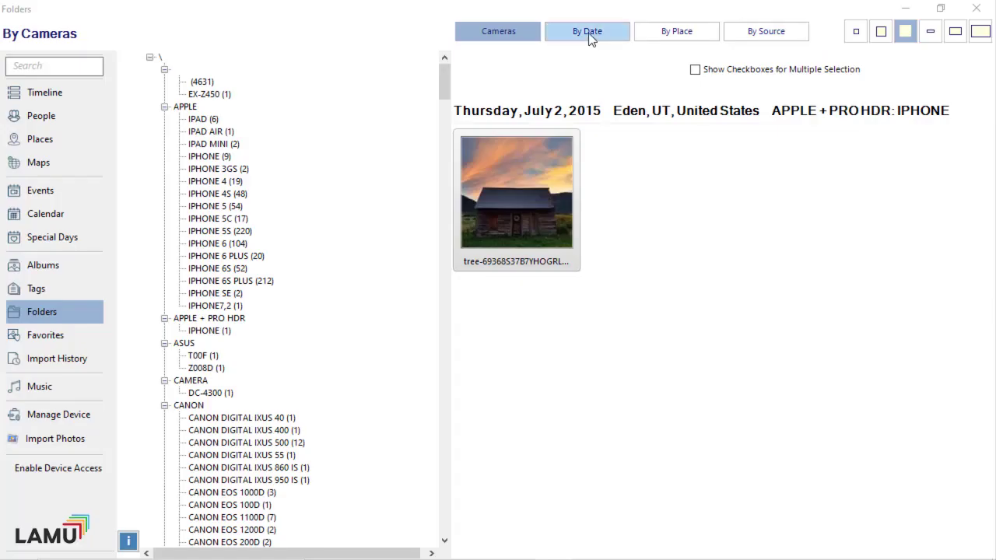
Browse the folders by date to November 1, 2020, and by place to Díaz, Nueva Esparta, Venezuela.
click(591, 39)
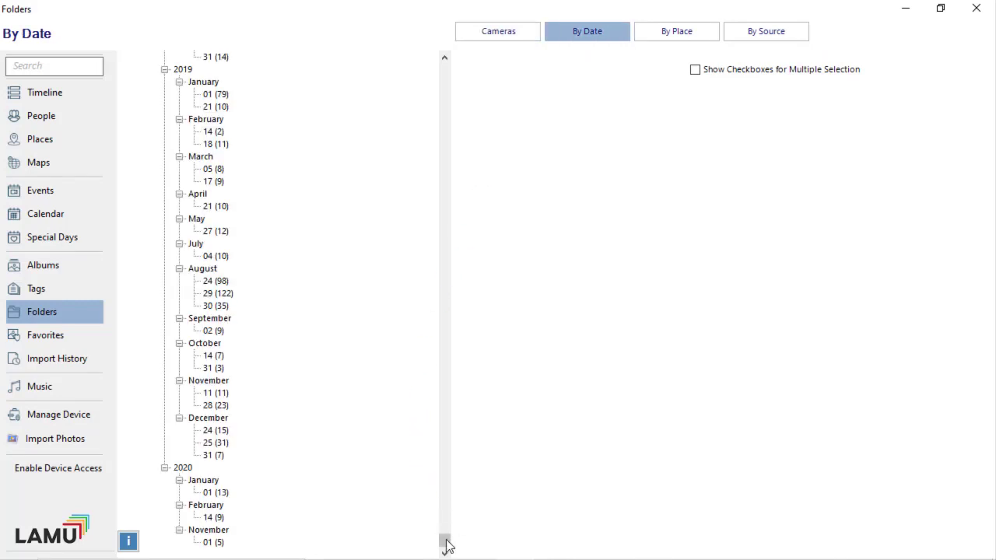
click(213, 543)
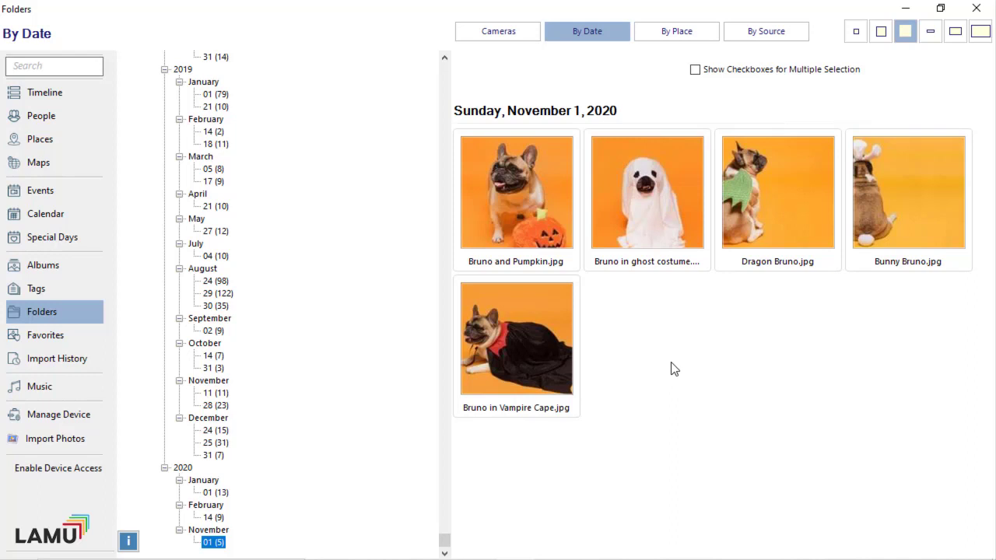
click(683, 34)
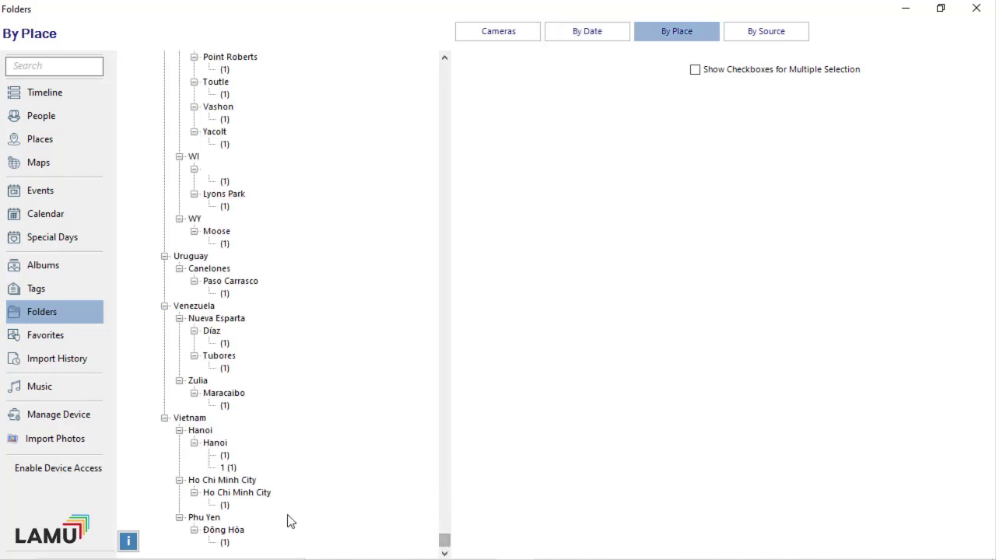
click(224, 343)
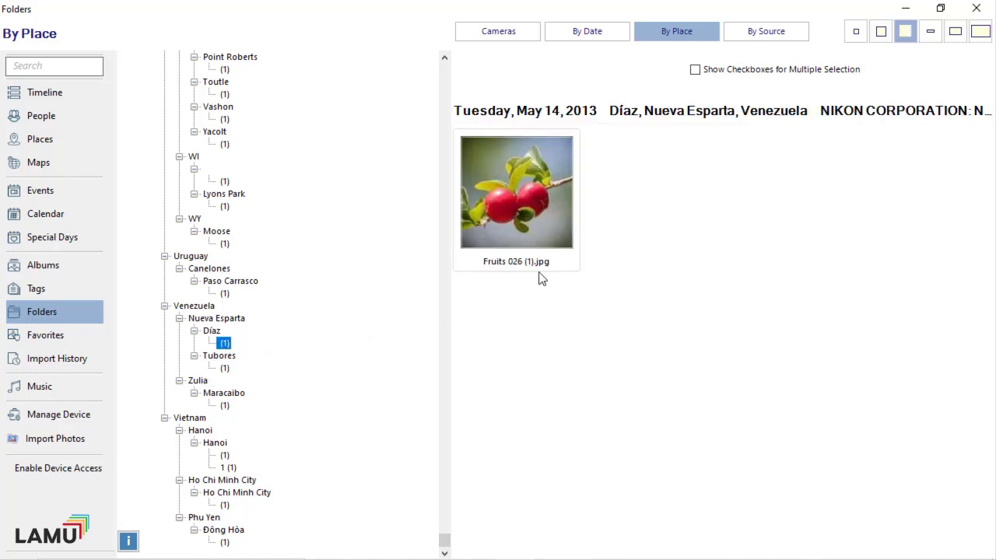
View Fruits 026 (1).jpg at full size, check its media info, rate it five stars and close the viewer.
double_click(553, 224)
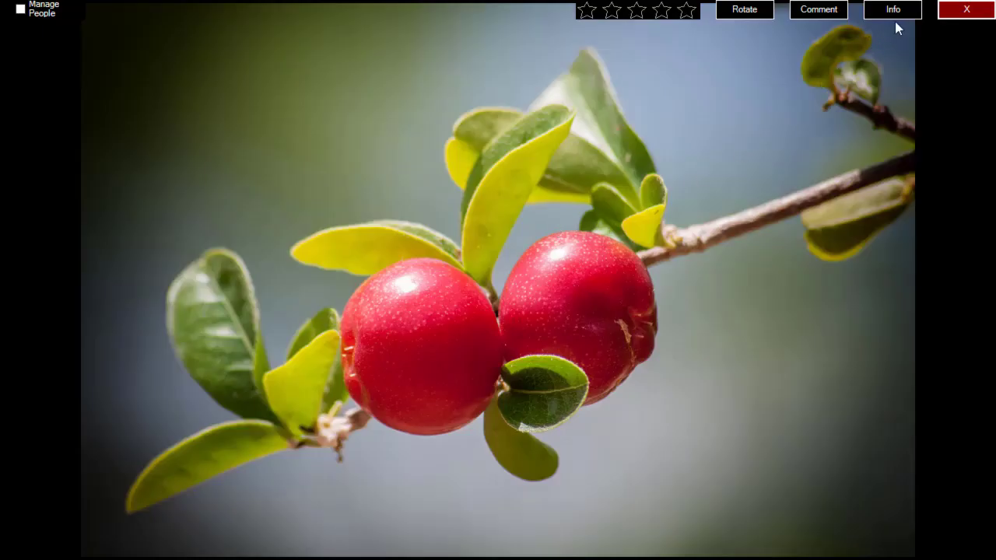
click(896, 12)
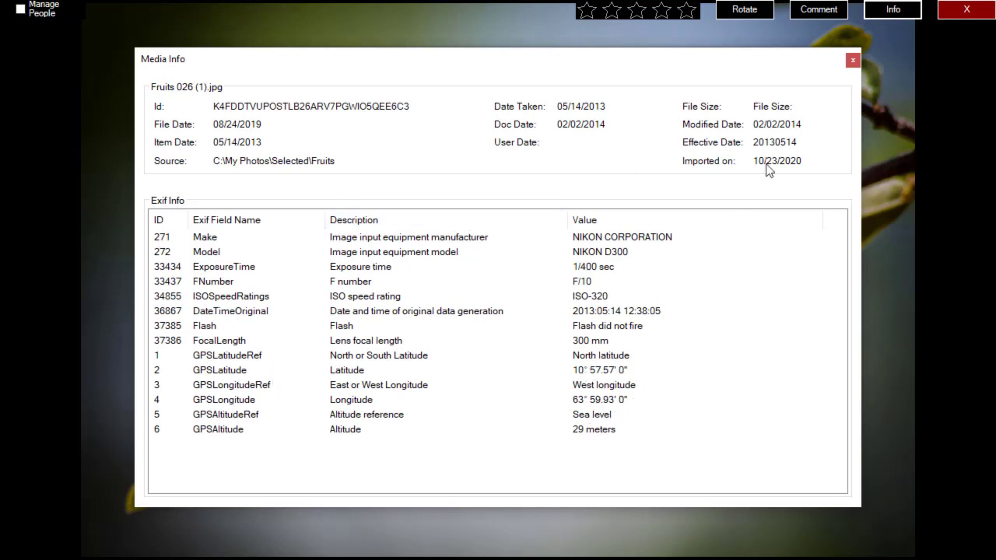
click(853, 61)
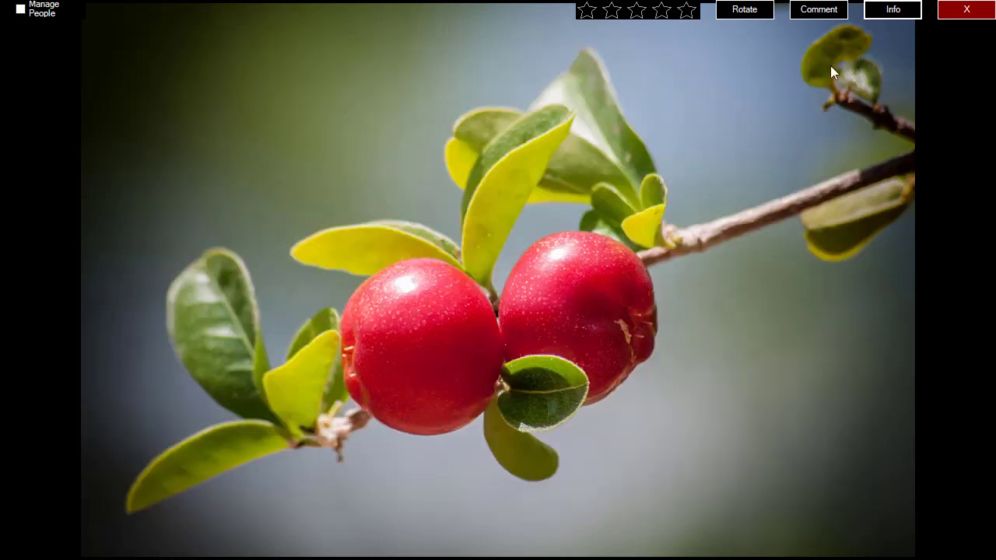
click(684, 12)
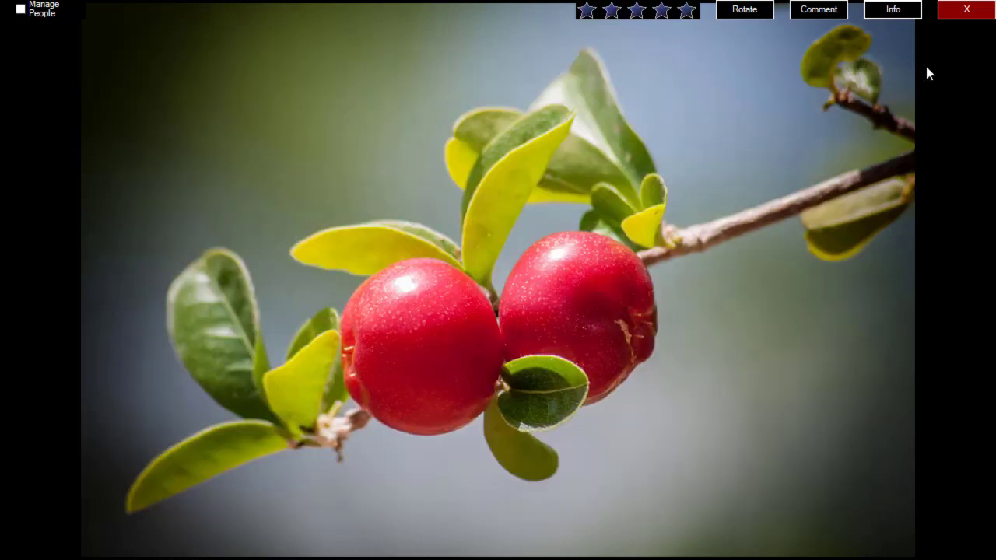
click(969, 11)
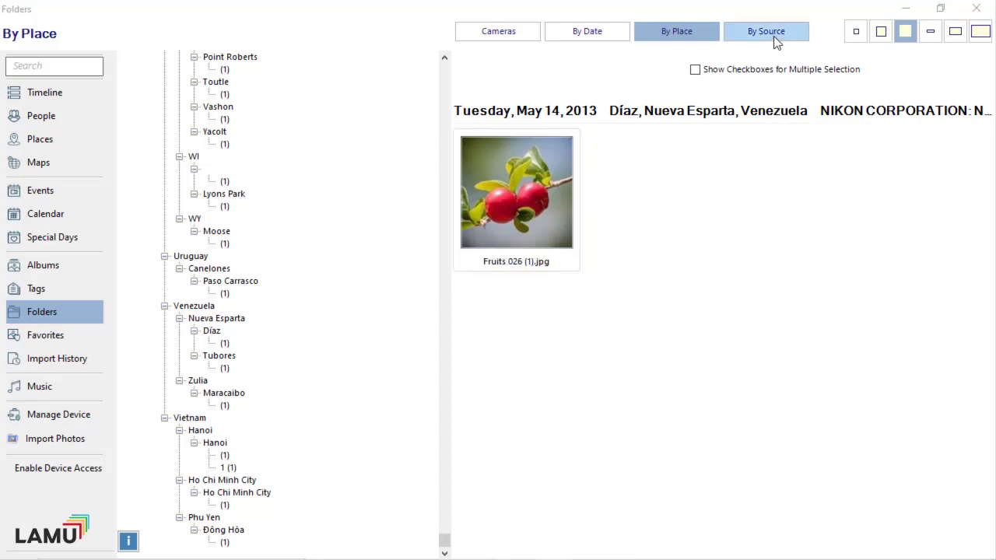
Browse the photos by source folder, opening 20180701 to check the metadata of IMG_2797.JPG and then folder 20180618.
click(773, 36)
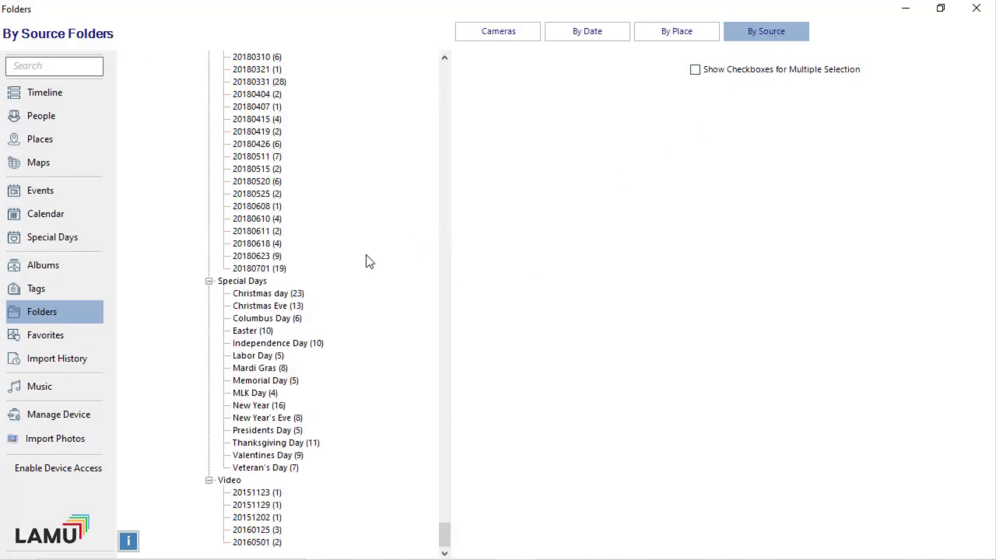
click(268, 270)
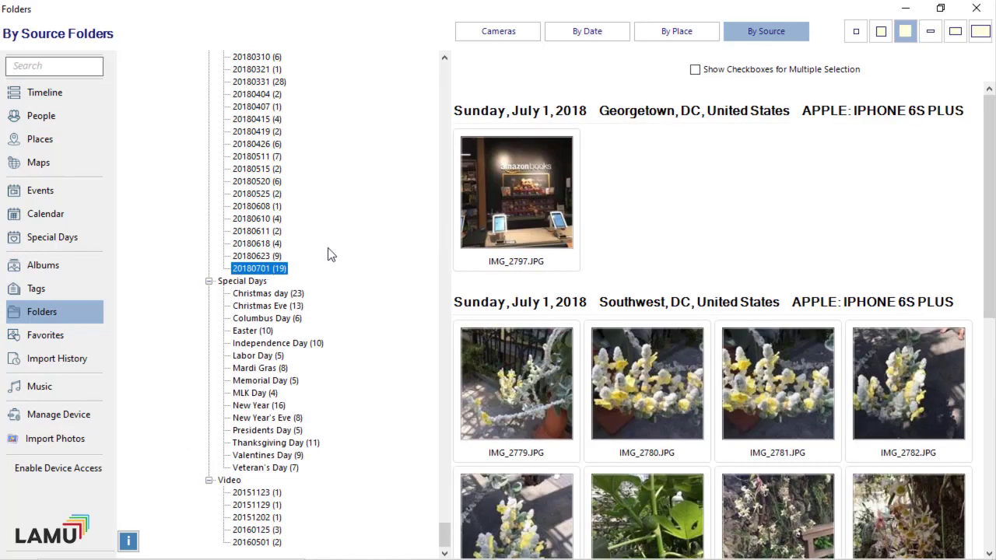
click(548, 203)
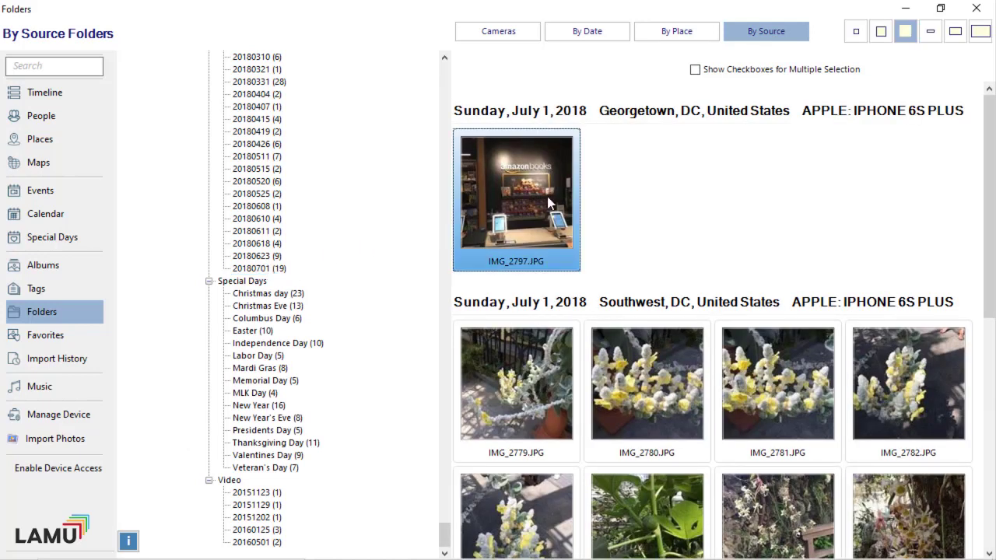
right_click(548, 203)
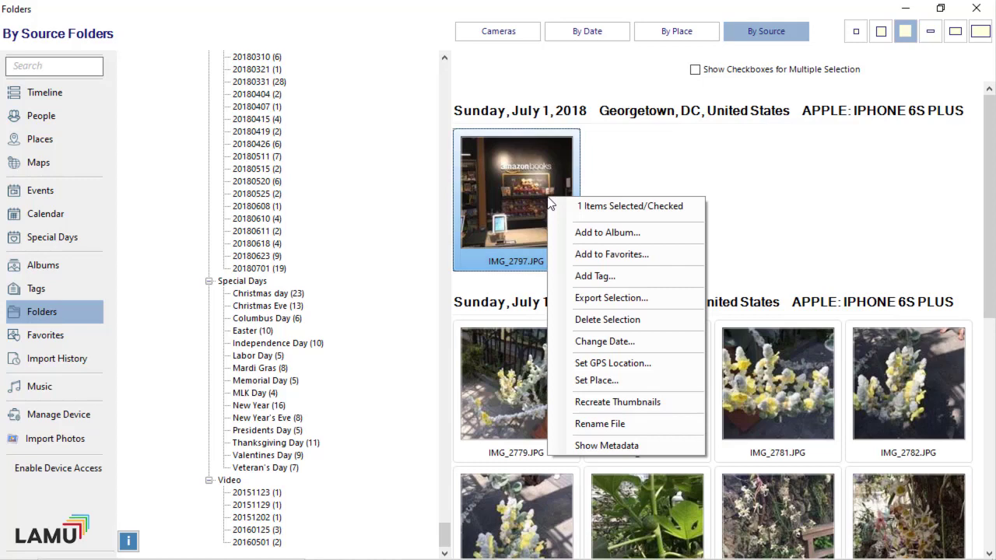
click(630, 443)
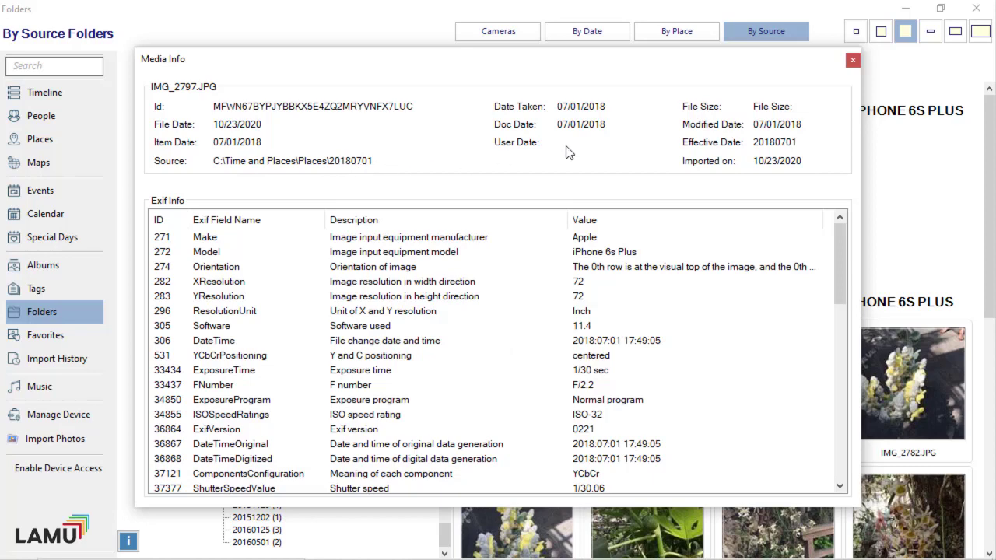
click(852, 60)
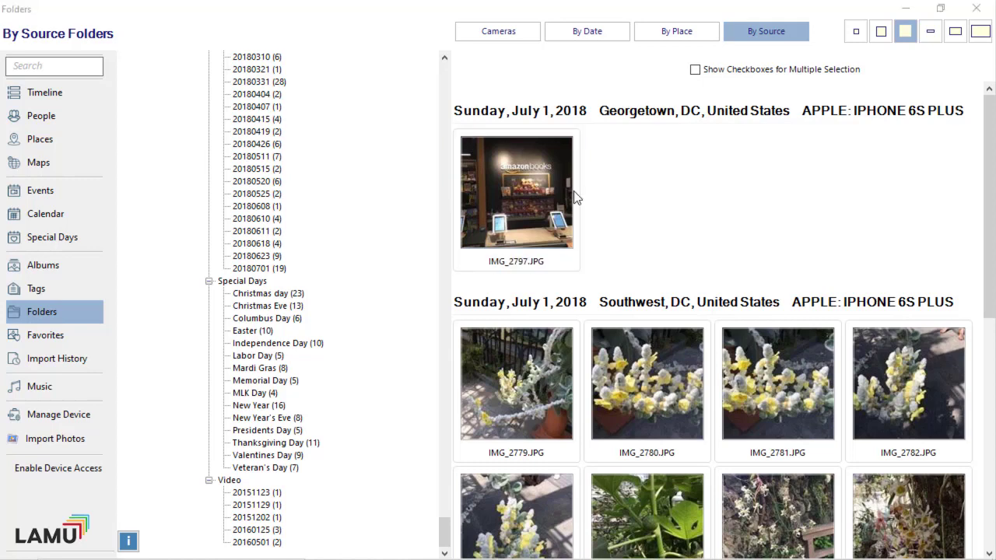
click(274, 248)
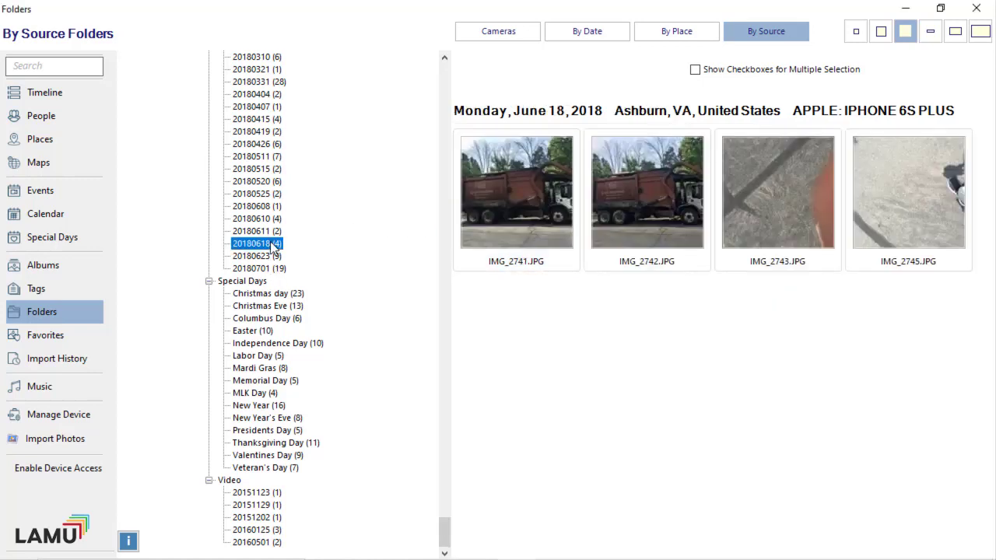
right_click(271, 244)
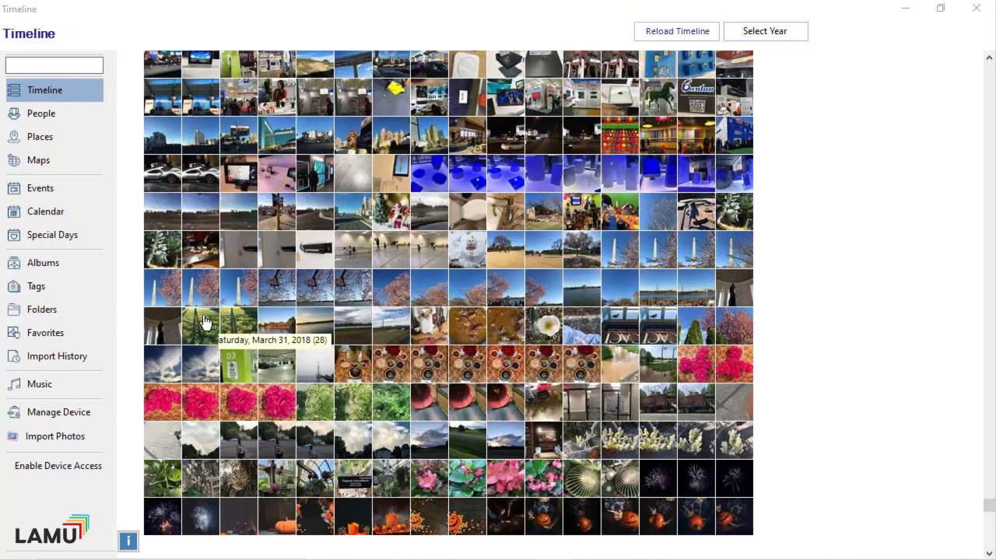
Open the Favorites and look through them to the end with the largest thumbnails.
click(76, 336)
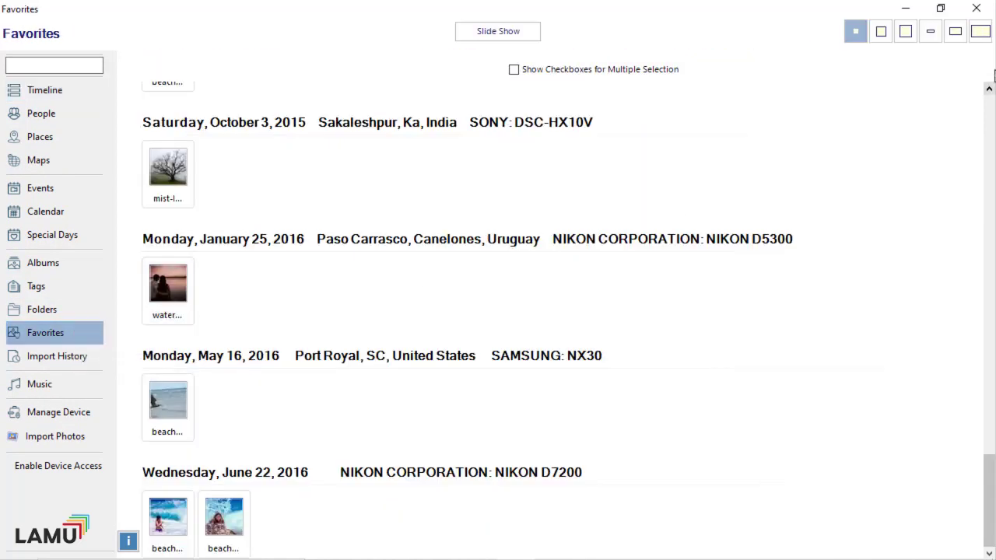
click(980, 31)
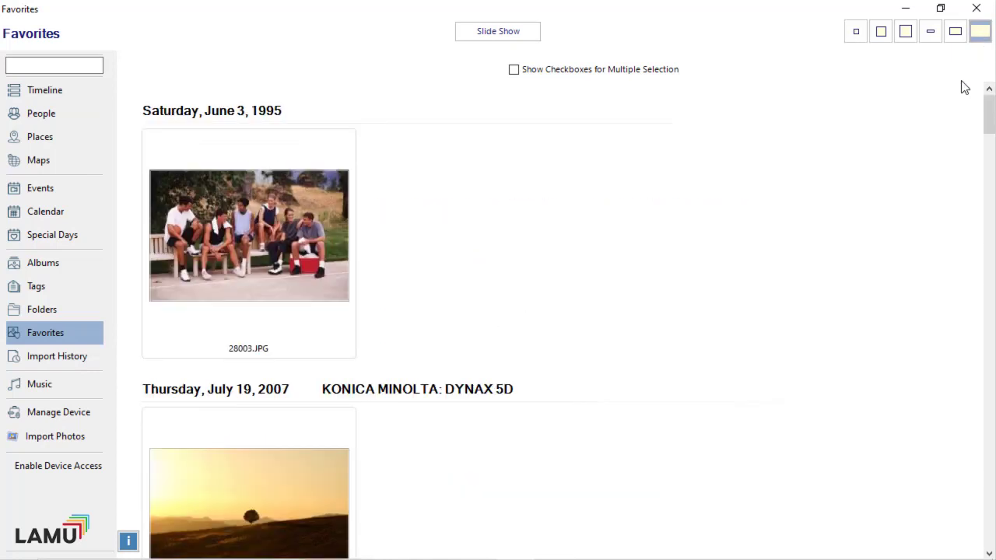
drag(991, 117, 991, 513)
Open Saturday, March 31, 2018 from the Timeline and show its photos as large square thumbnails.
click(47, 91)
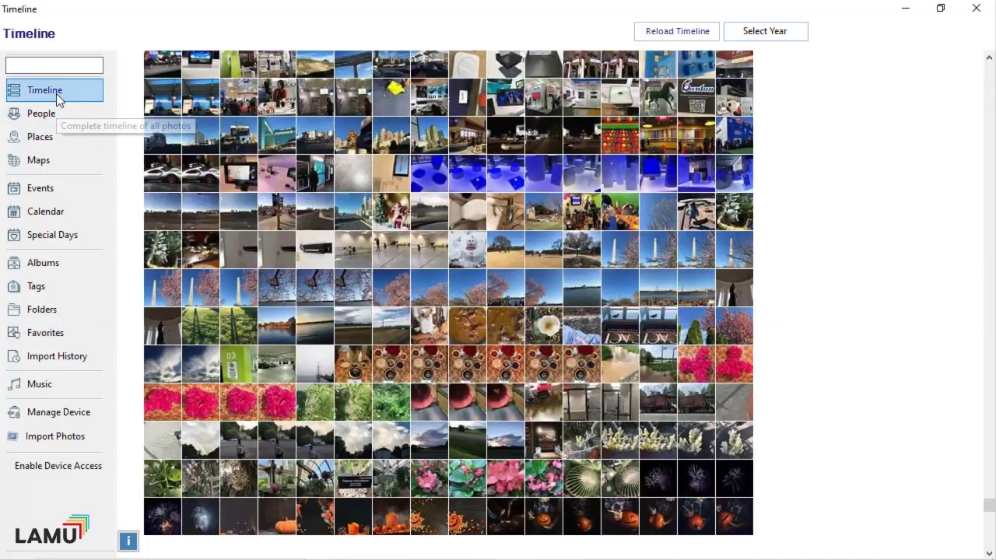
click(253, 298)
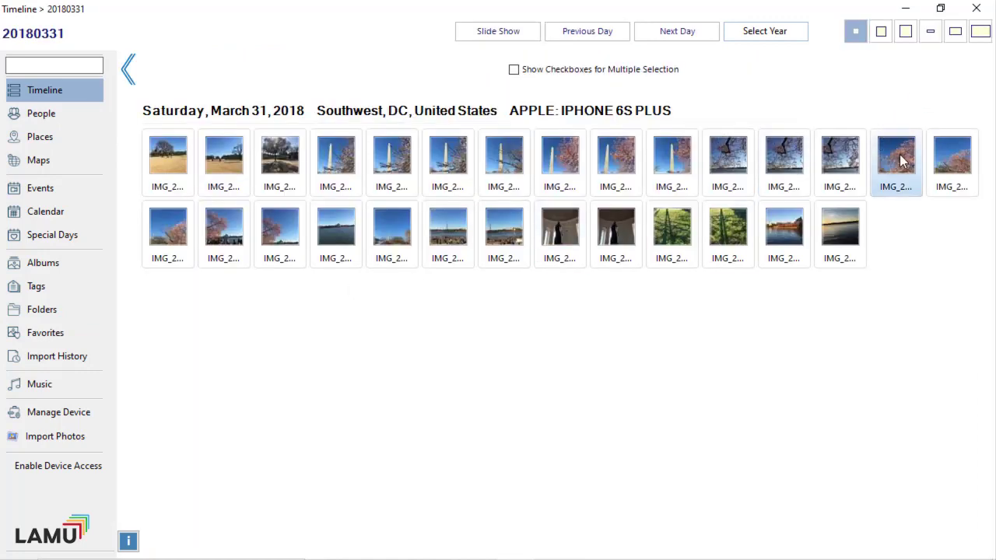
click(905, 31)
scroll(905, 316, down, 3)
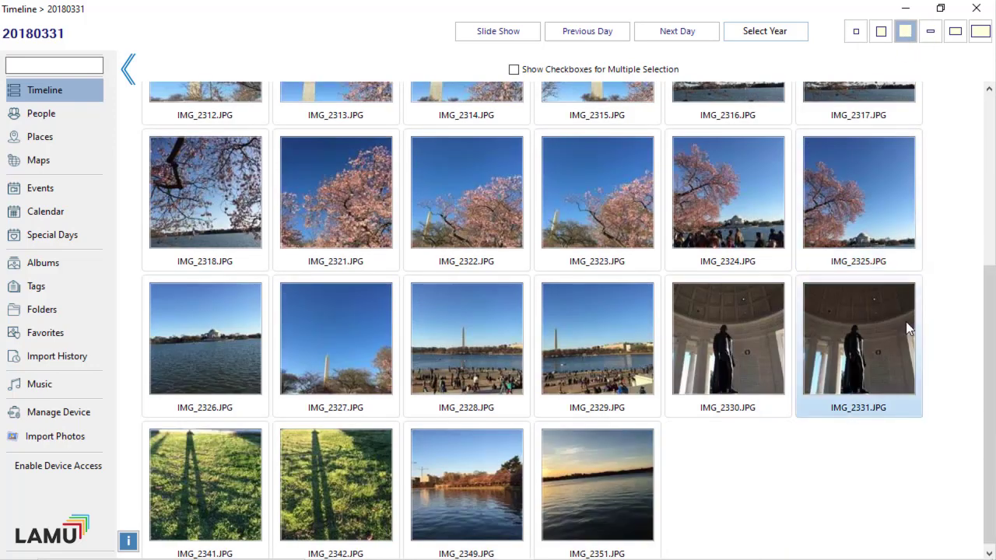
Check IMG_2321, IMG_2323, IMG_2324 and IMG_2325 using multiple selection, add them to Favorites and review them there.
click(513, 69)
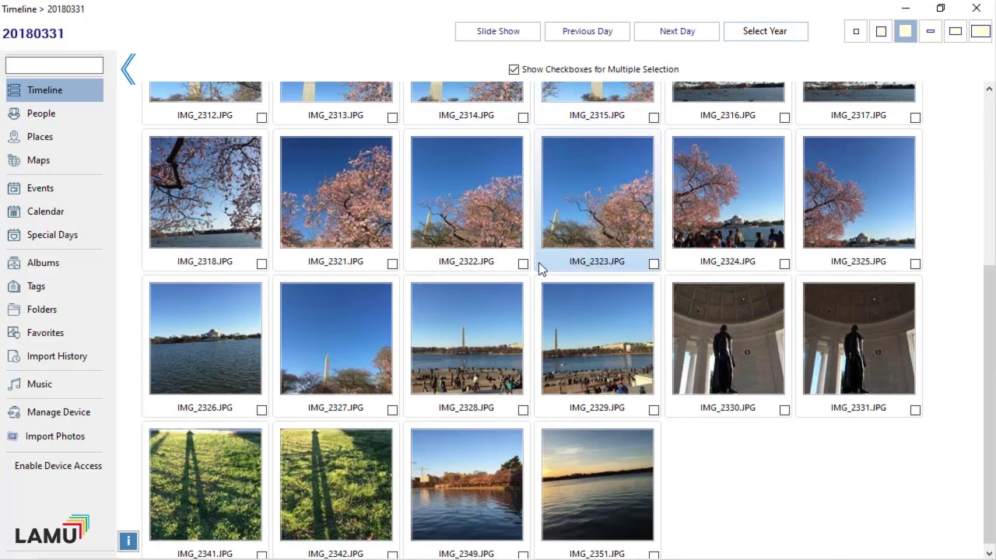
click(654, 263)
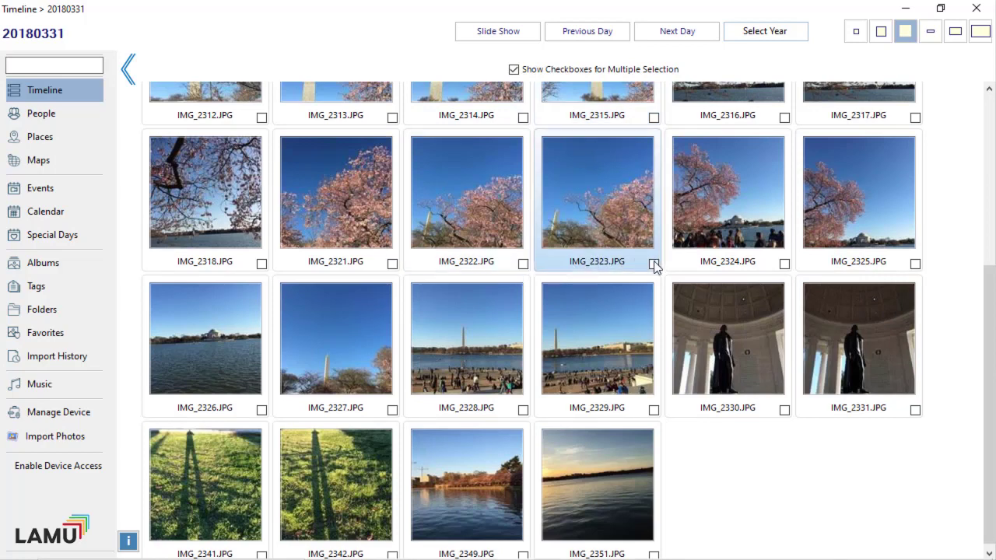
click(784, 265)
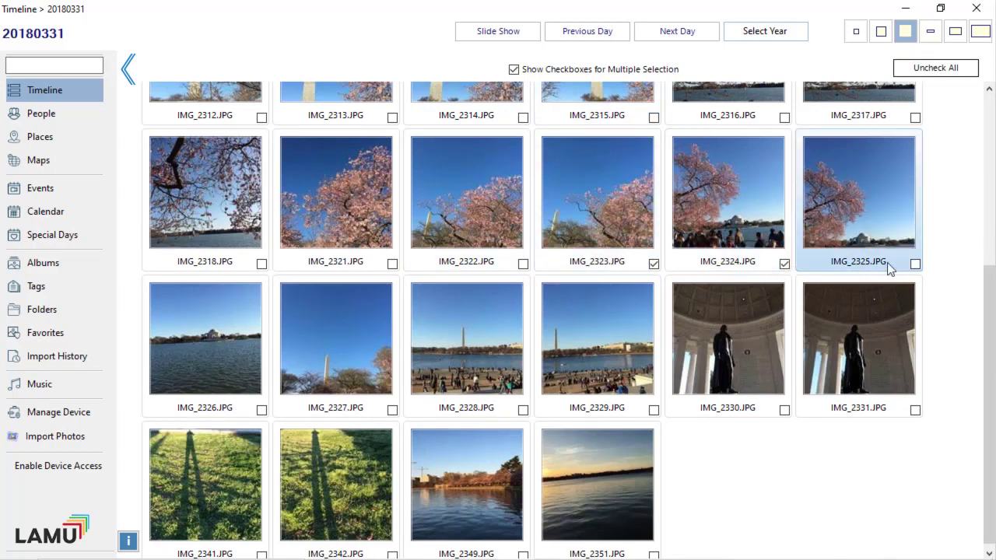
click(915, 264)
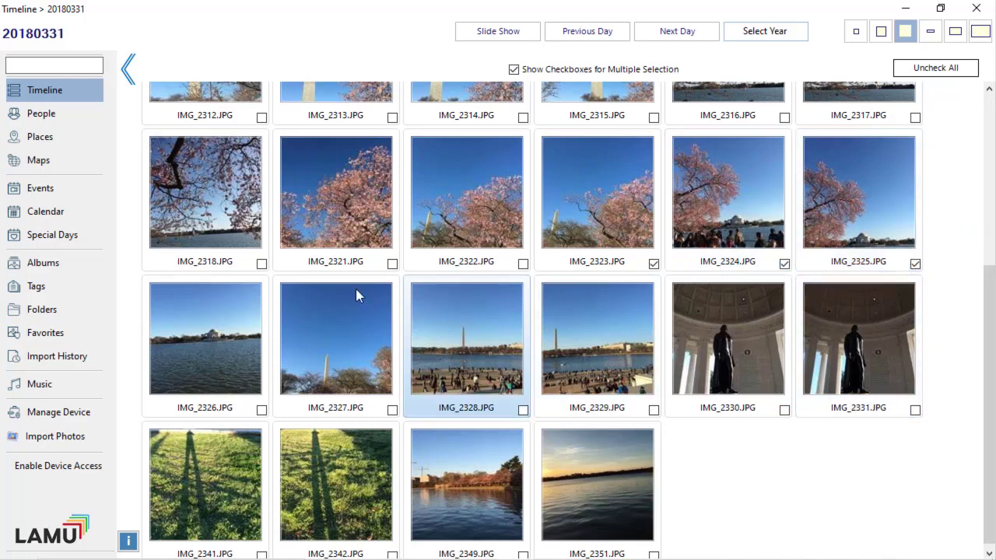
click(392, 264)
right_click(592, 213)
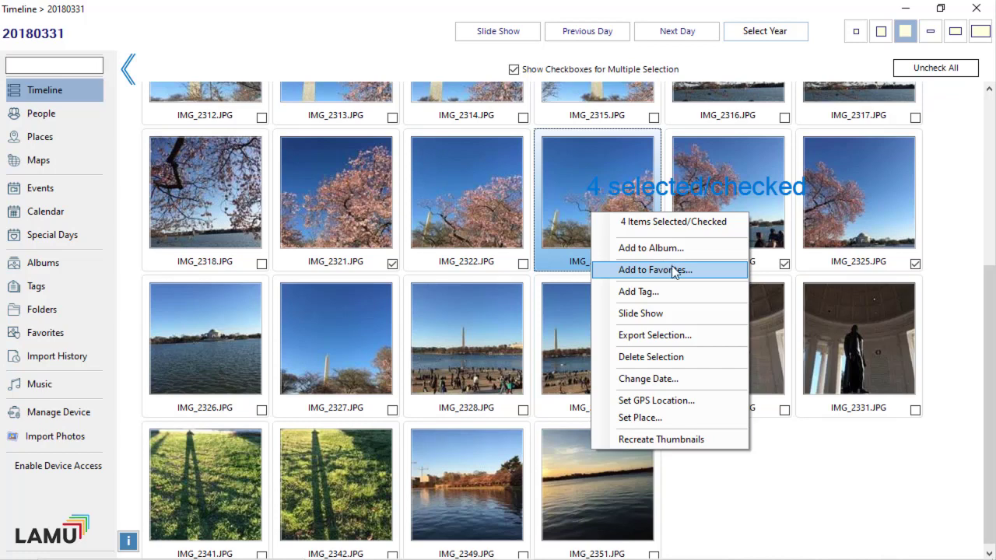
click(669, 269)
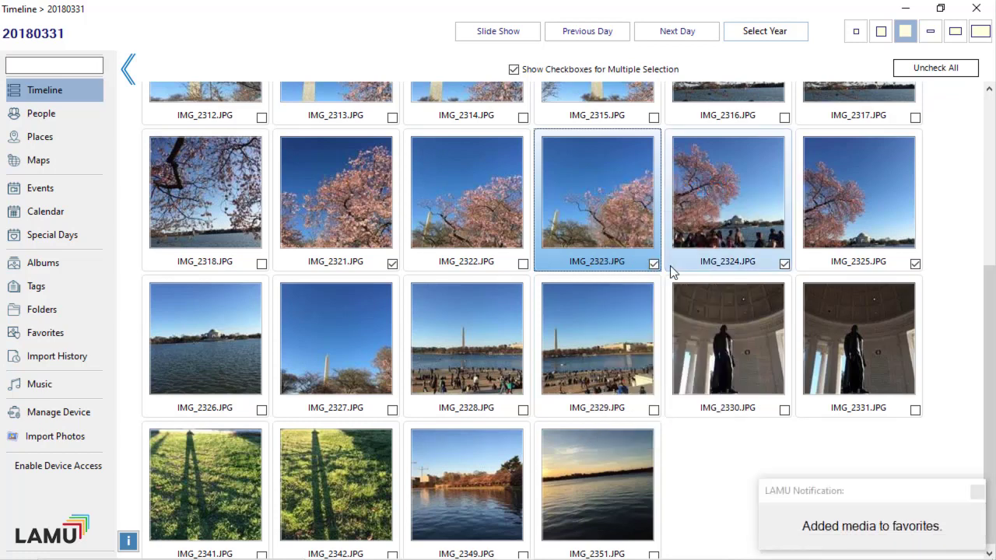
click(68, 334)
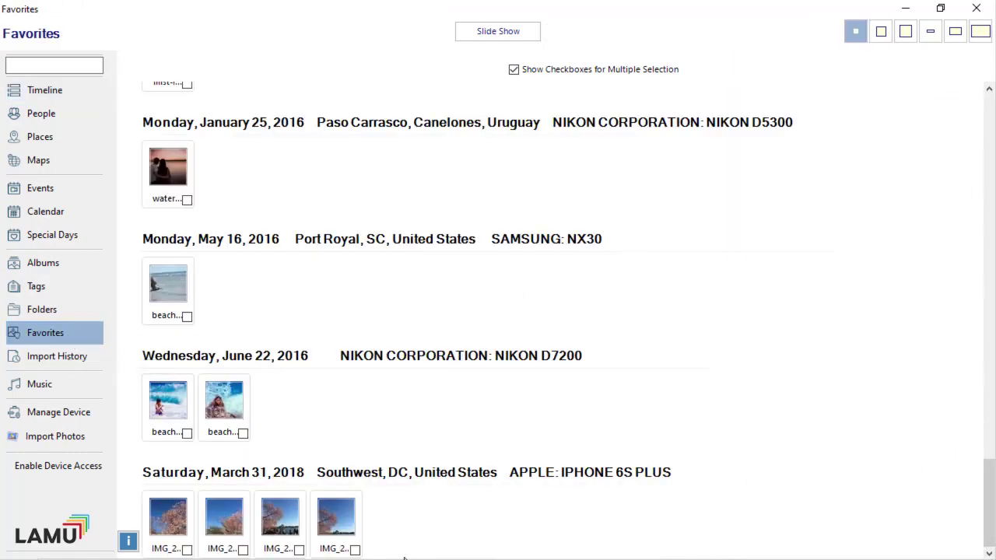
click(332, 520)
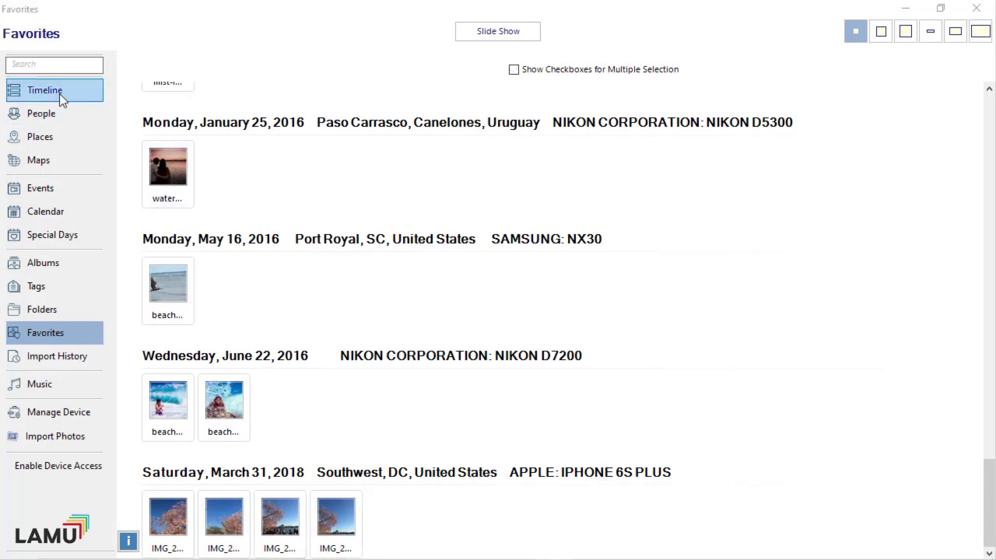
Search the library for "Turkey", view thanksgiving-turkey-dinner.jpg at full size, and close the photo and the results.
click(58, 69)
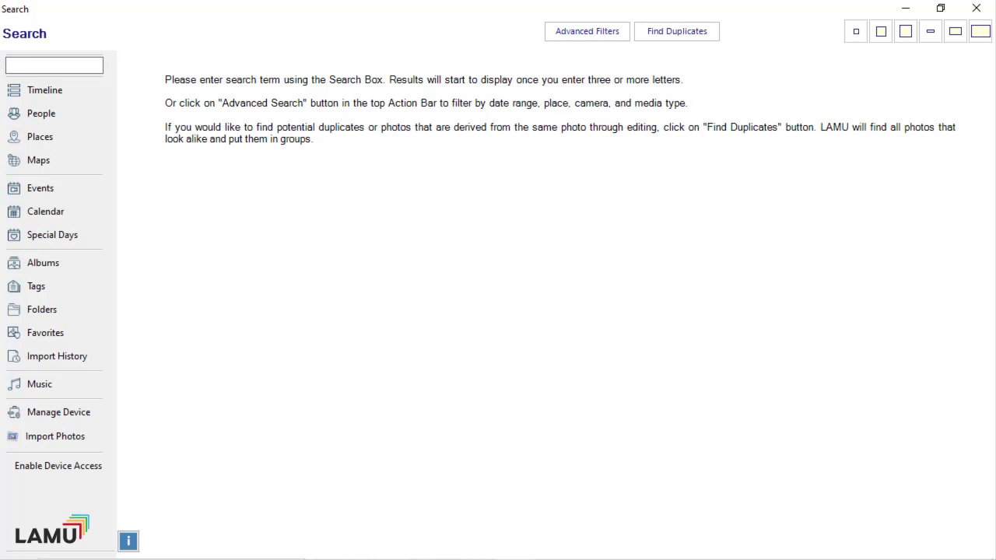
click(60, 68)
text(Turkey)
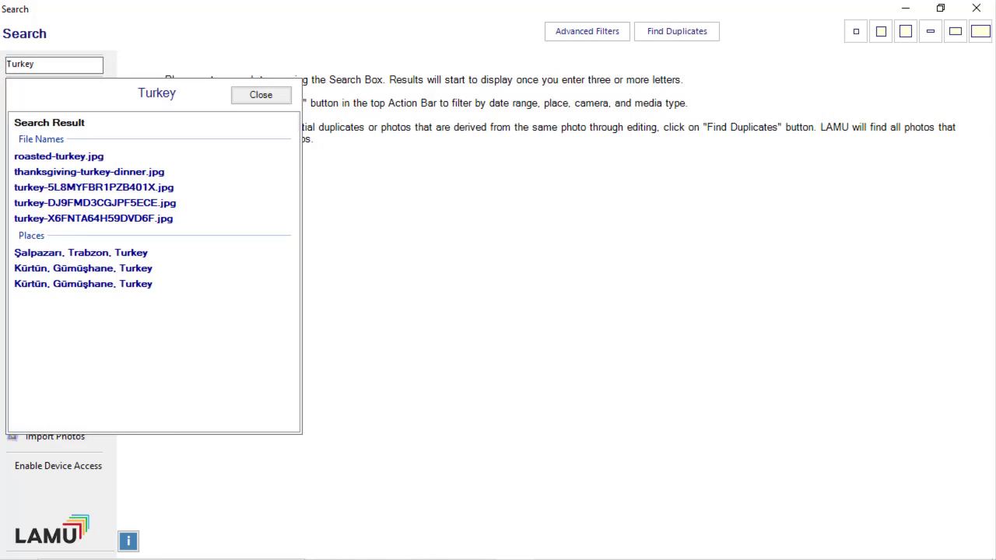
double_click(142, 174)
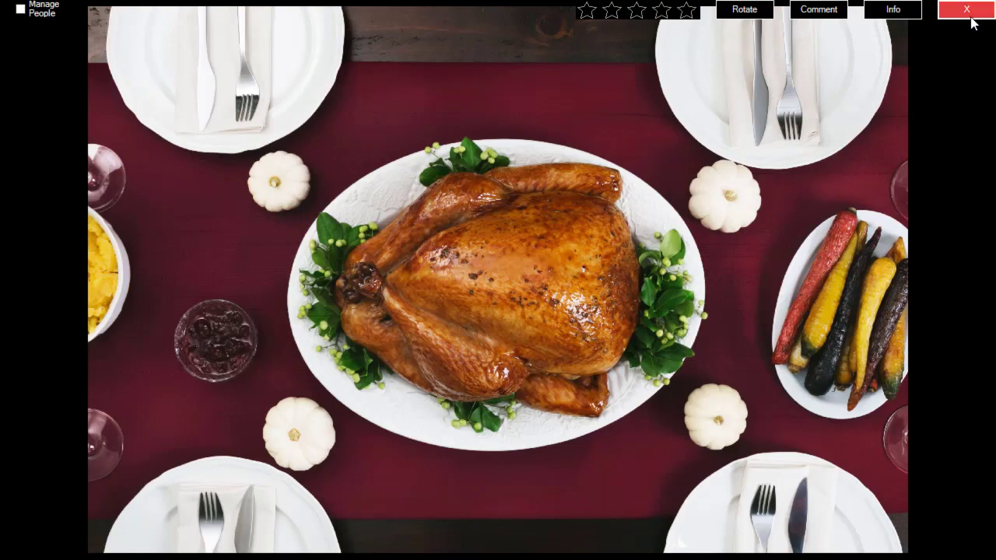
click(970, 14)
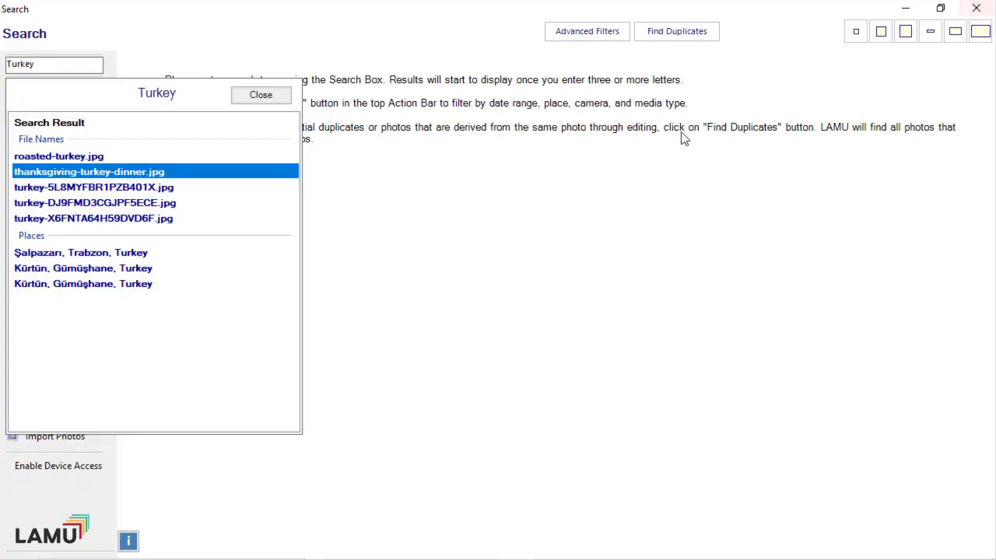
click(261, 95)
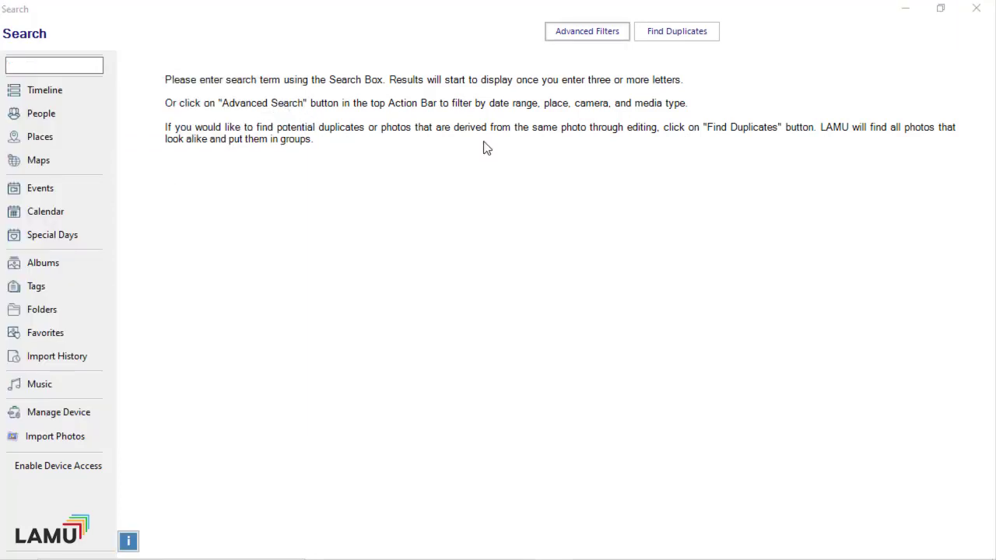
Run an advanced search for photos and videos with country Canada and province QC.
click(583, 36)
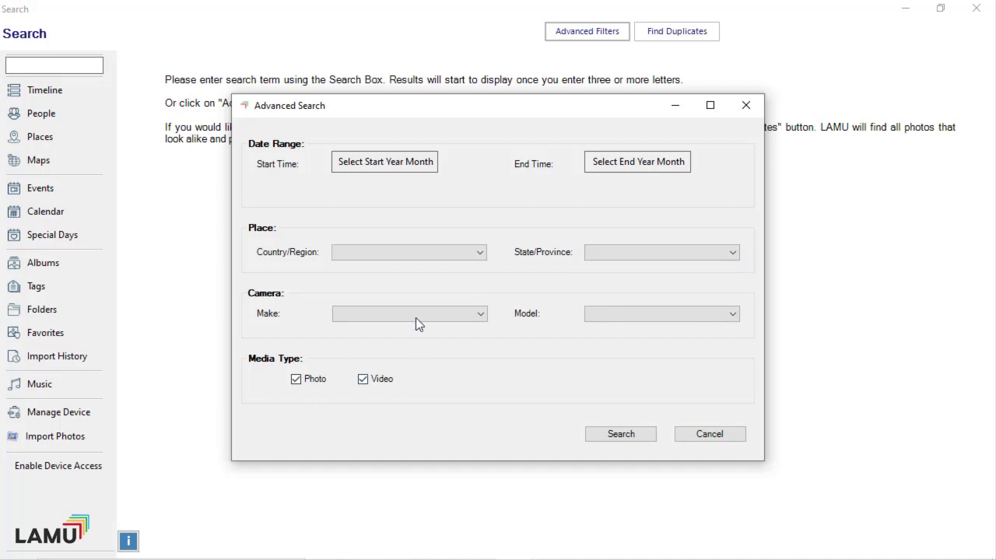
click(439, 253)
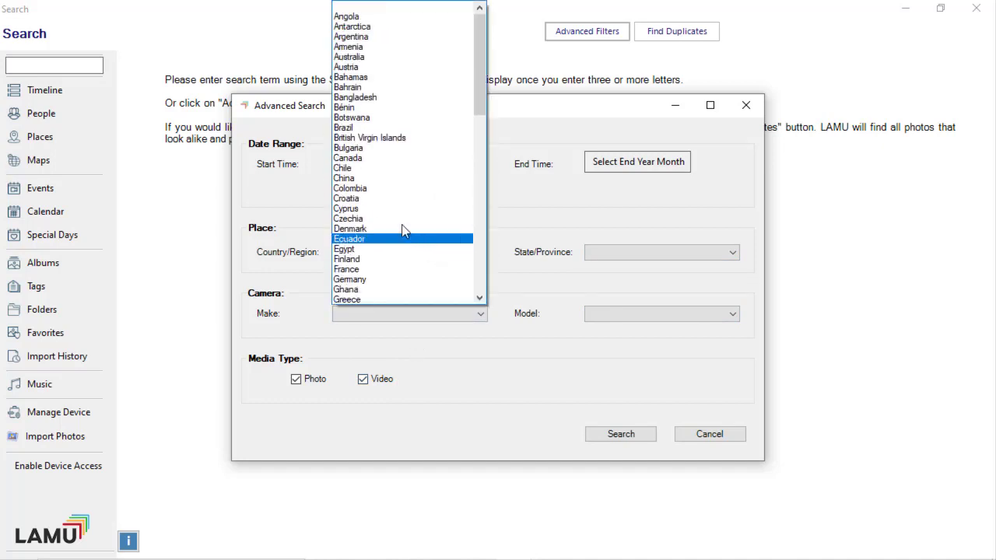
click(382, 158)
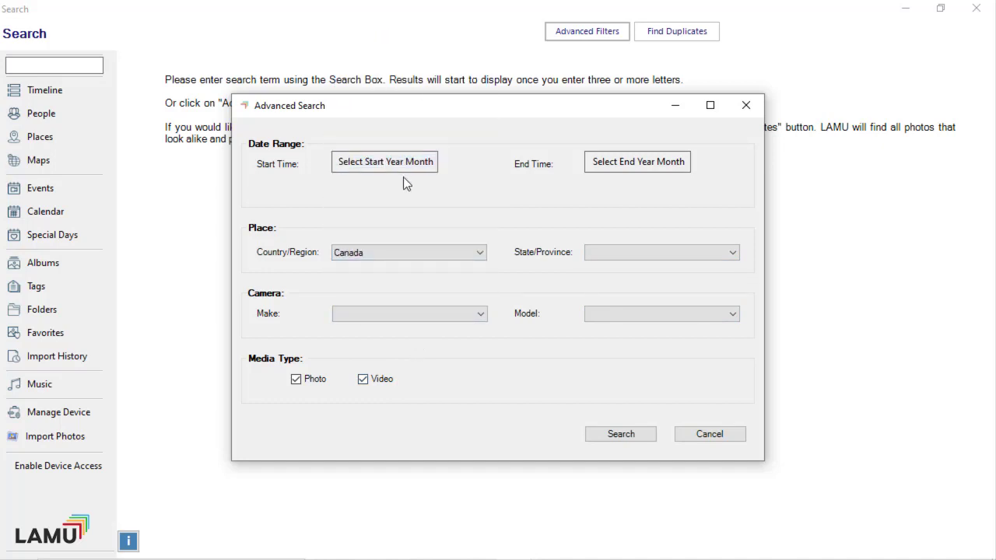
click(639, 254)
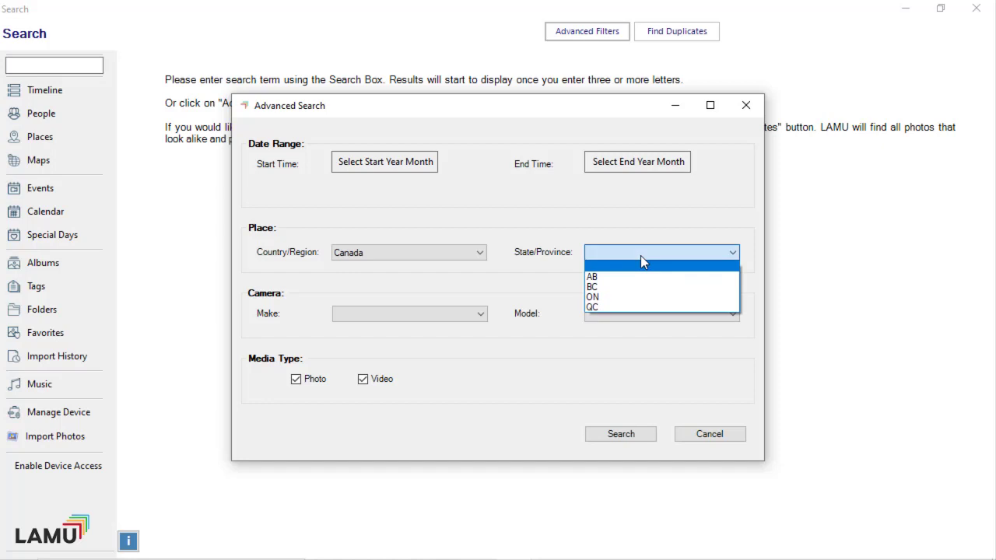
click(630, 307)
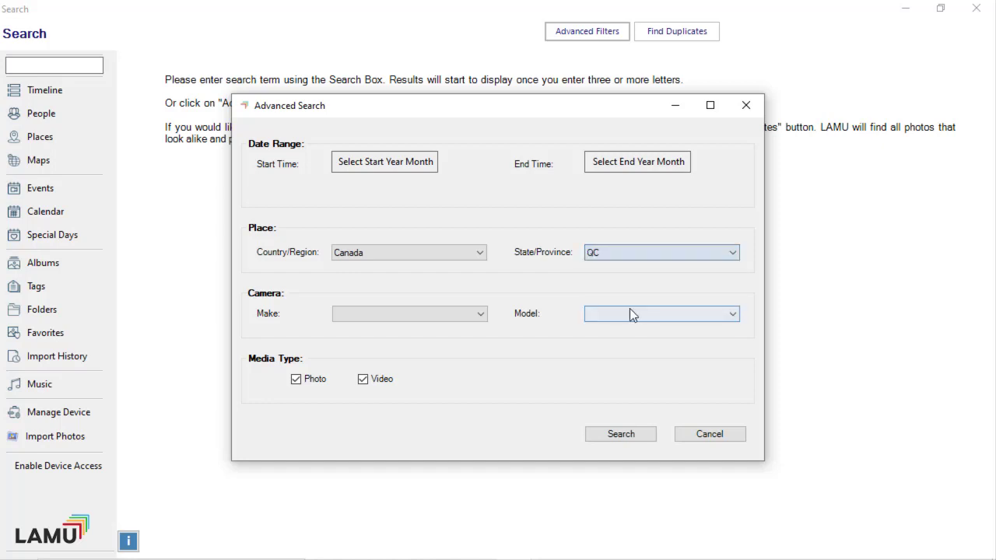
click(624, 440)
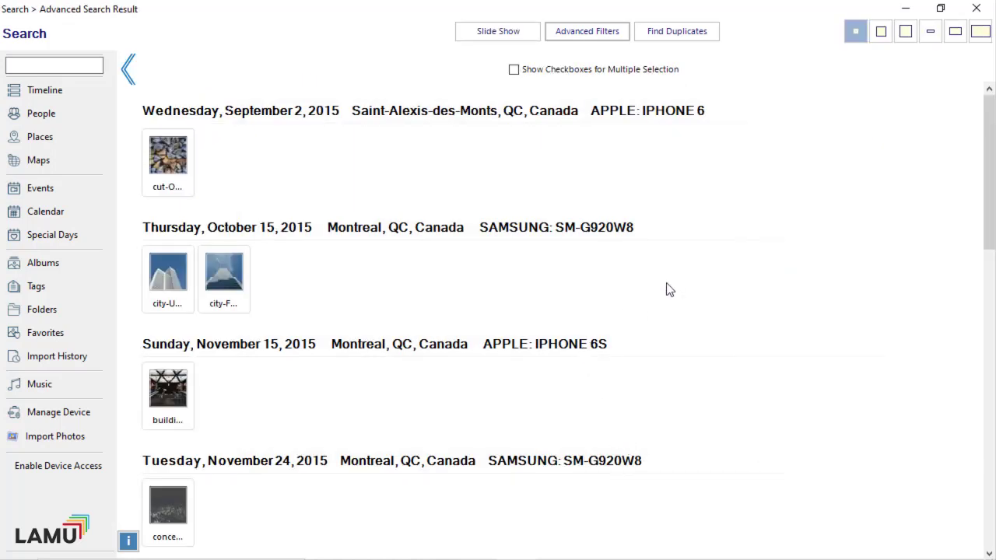
Show the advanced search results as large square thumbnails and look through them to the end.
click(906, 34)
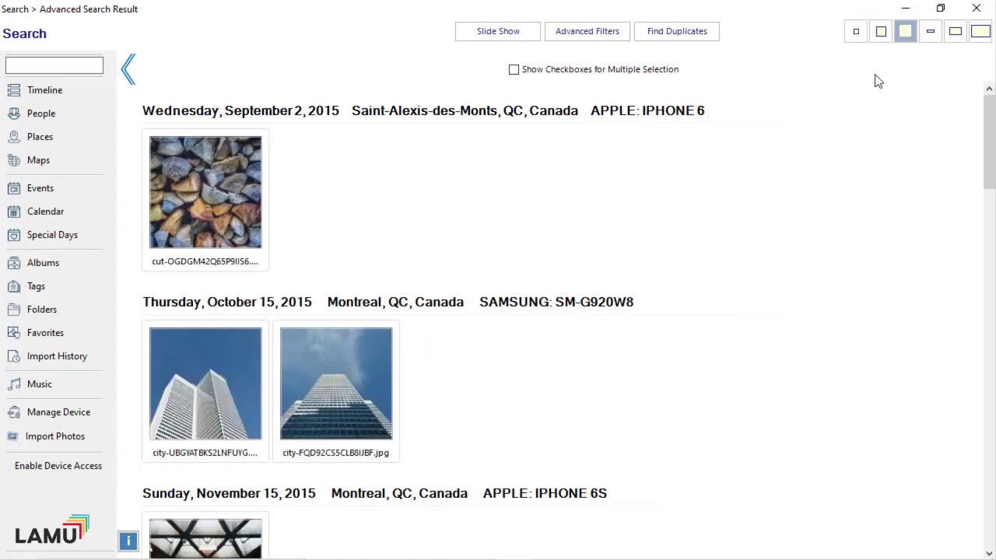
scroll(838, 161, down, 8)
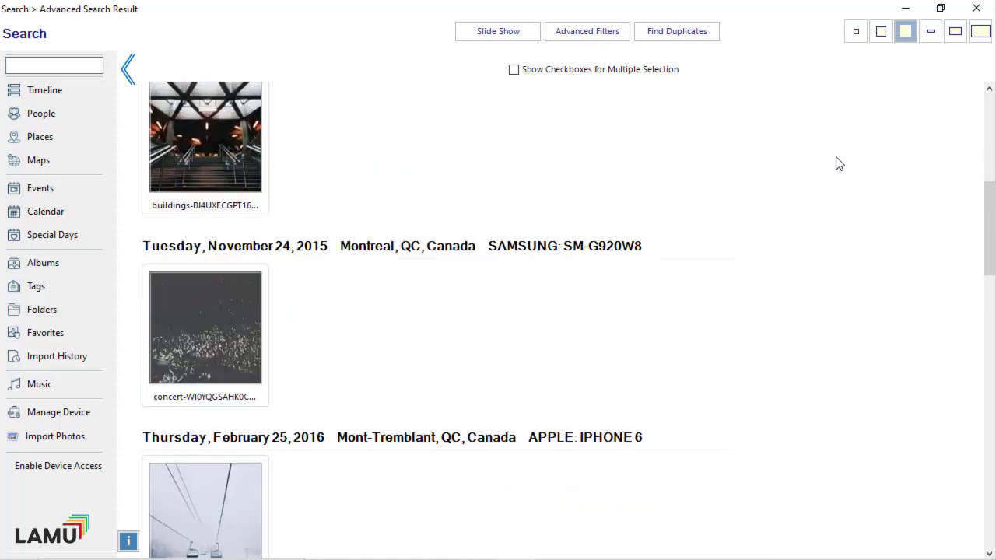
drag(992, 251, 994, 498)
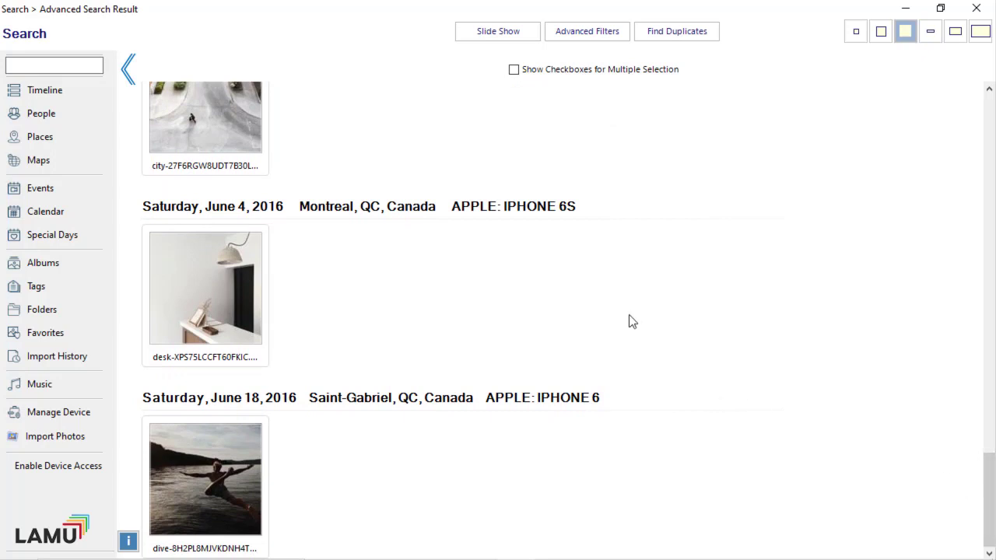
Run an advanced search for videos only, with photos excluded from the media types.
click(595, 36)
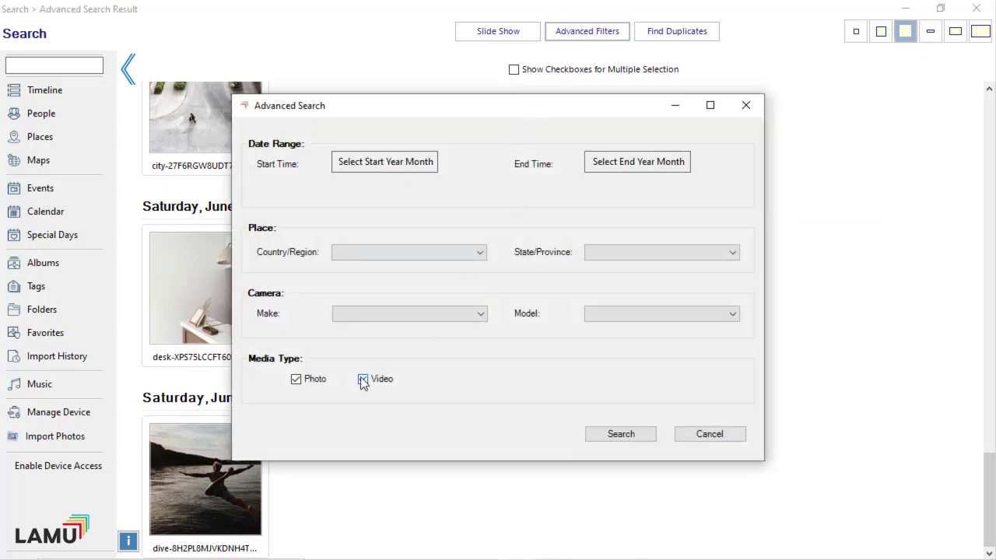
click(314, 385)
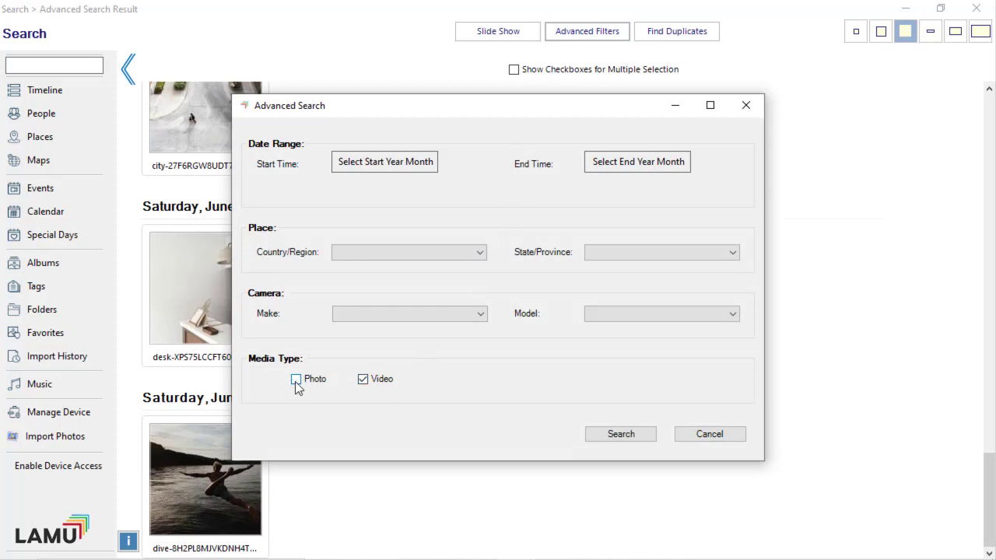
click(620, 435)
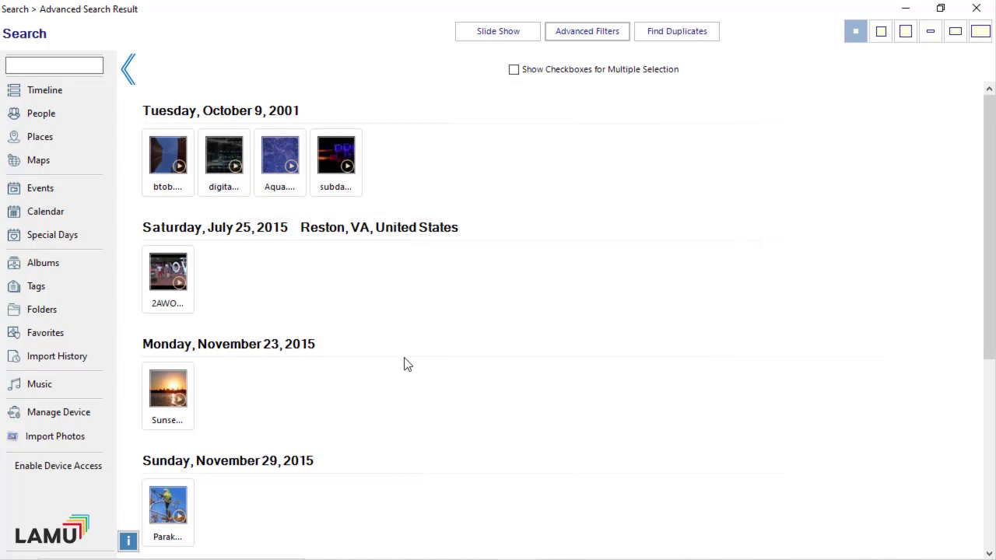
Look through the video results, play the sunset video dated Monday, November 23, 2015, and close it.
scroll(404, 363, down, 1)
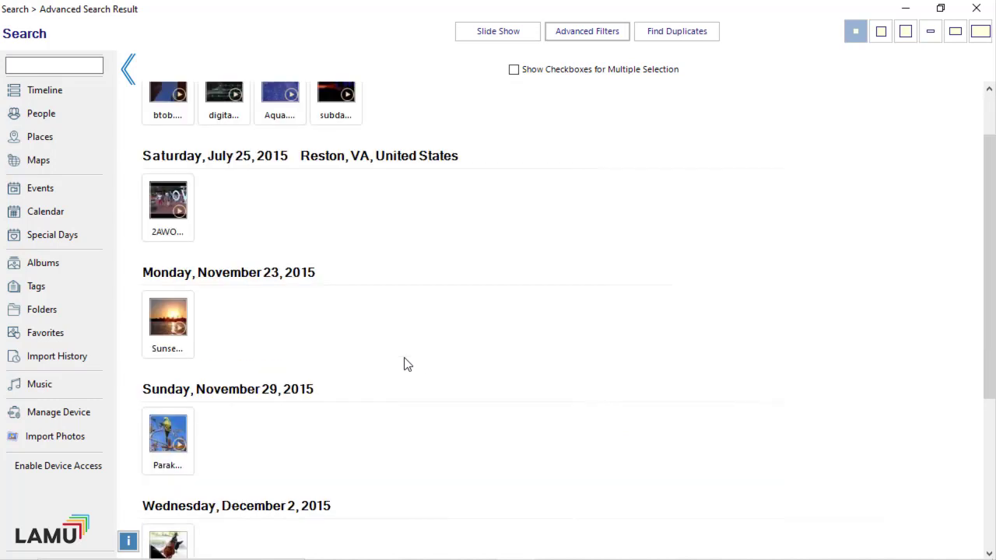
double_click(178, 335)
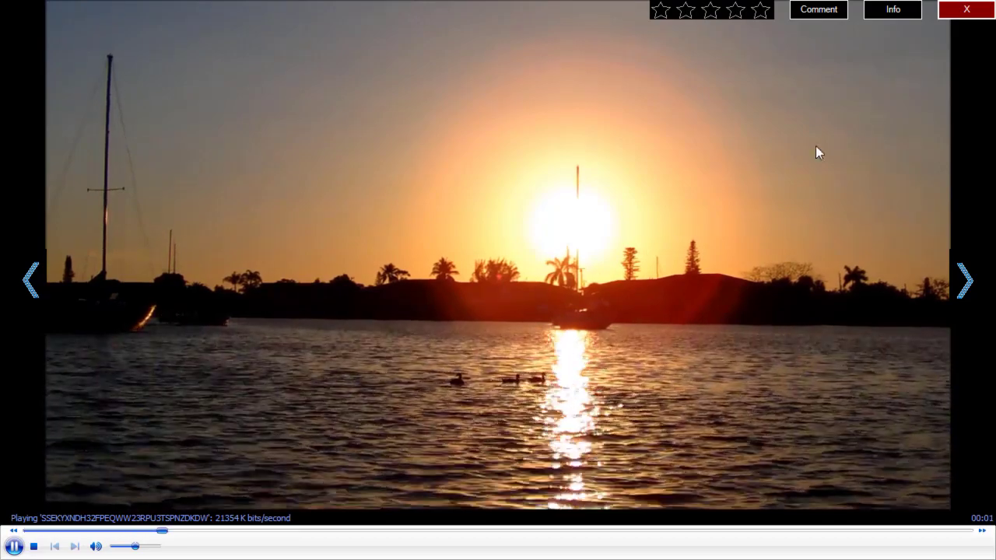
click(969, 10)
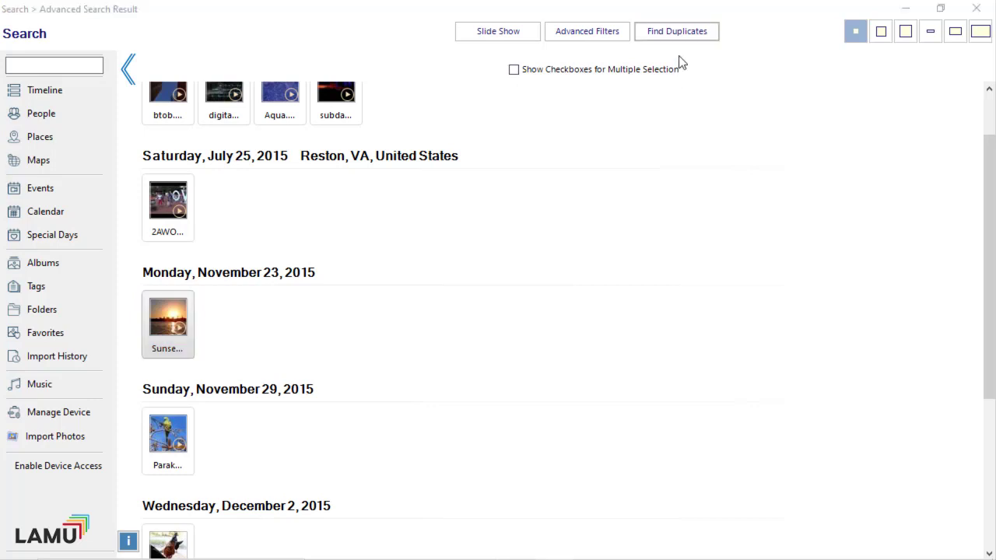
Find duplicate photos that look exactly the same, keeping those with the earliest date, highest pixel dimension or largest file size.
click(677, 33)
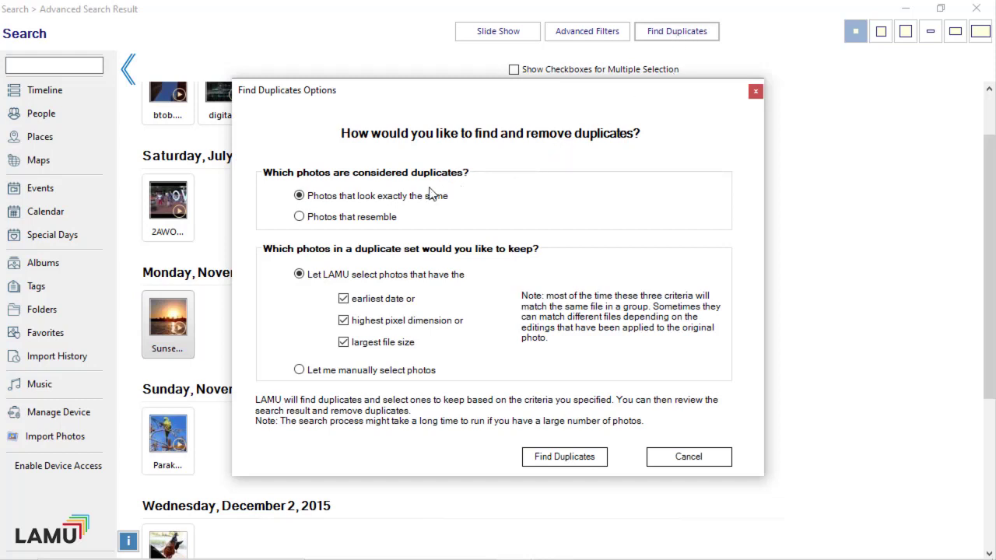
click(555, 460)
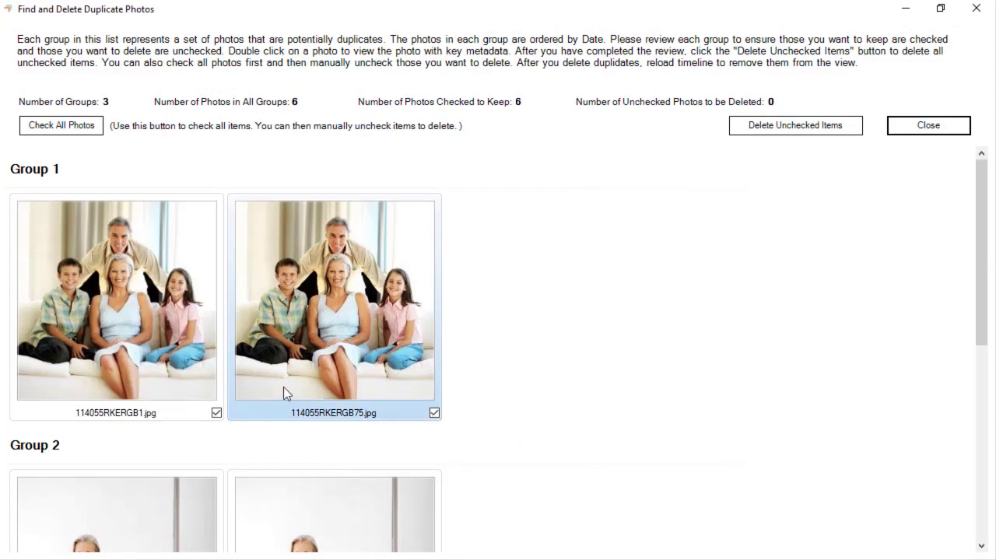
Compare the file size and dimensions of both Group 1 family photos and uncheck 114055RKERGB1.jpg for deletion.
double_click(180, 359)
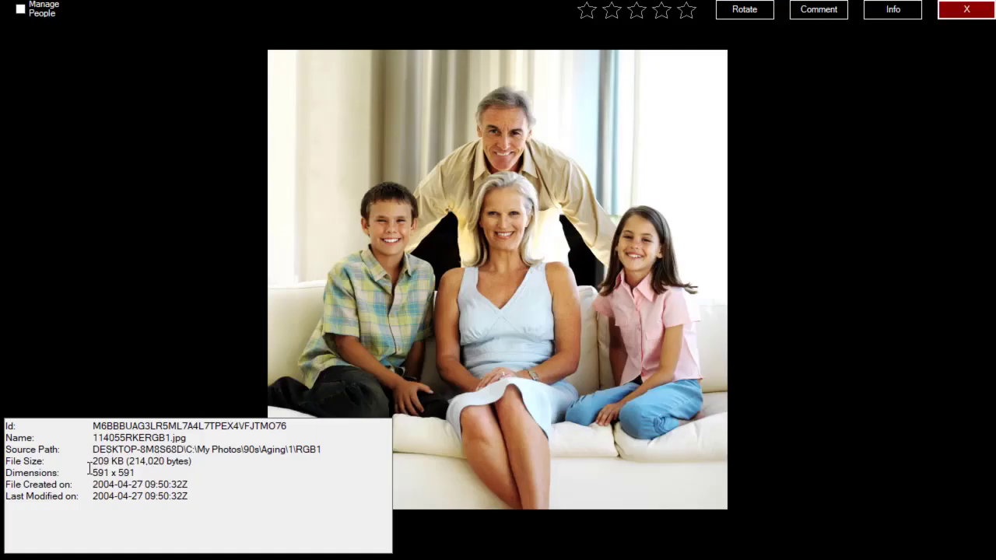
drag(93, 461, 195, 474)
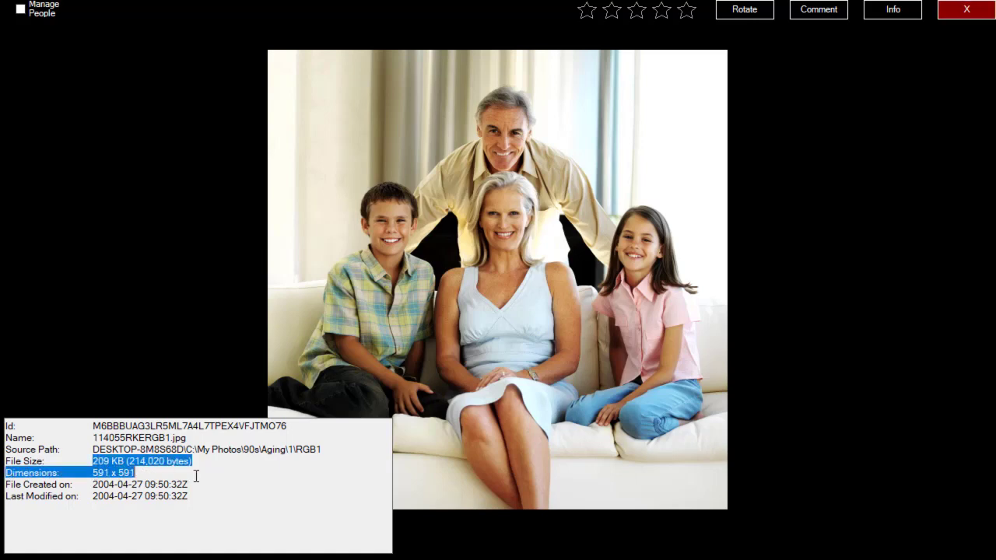
click(350, 457)
click(967, 9)
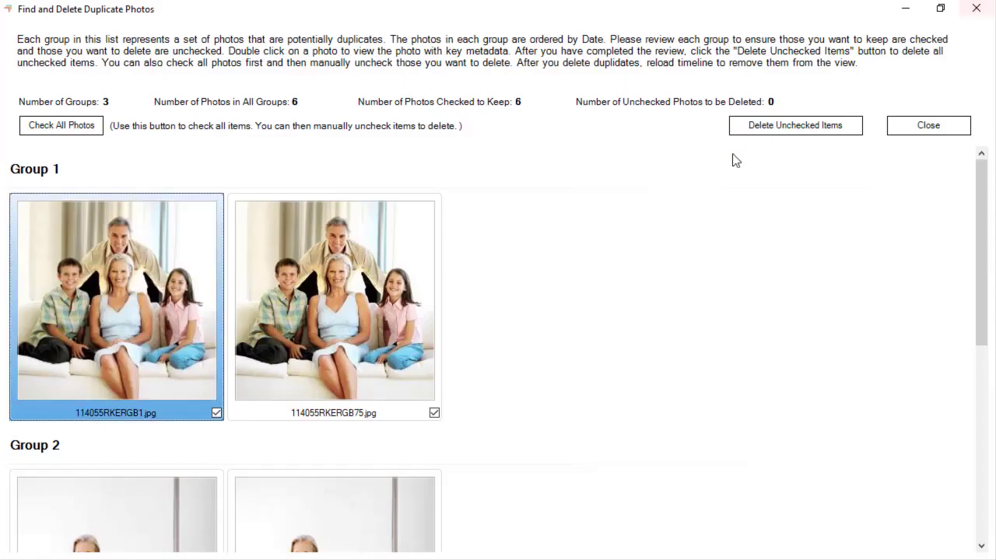
double_click(353, 359)
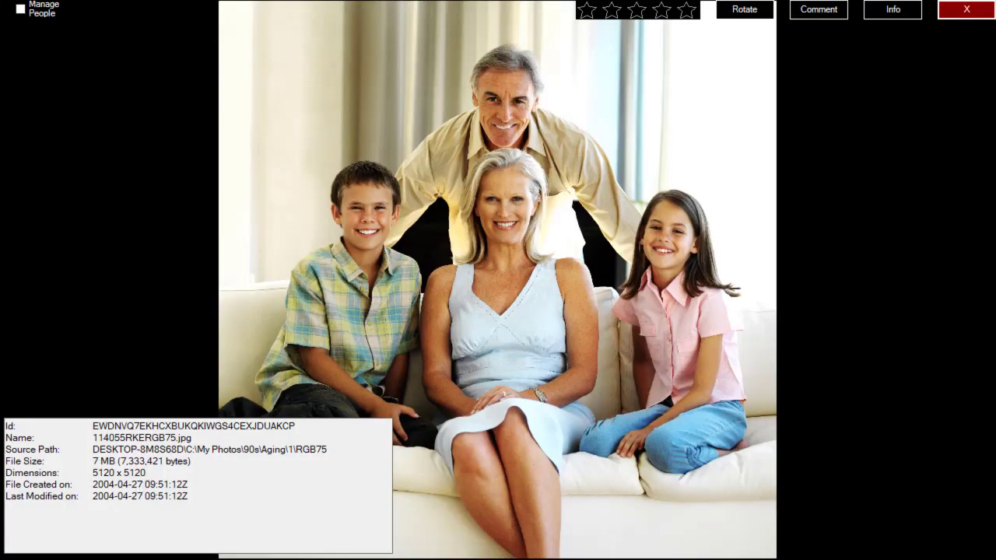
click(967, 10)
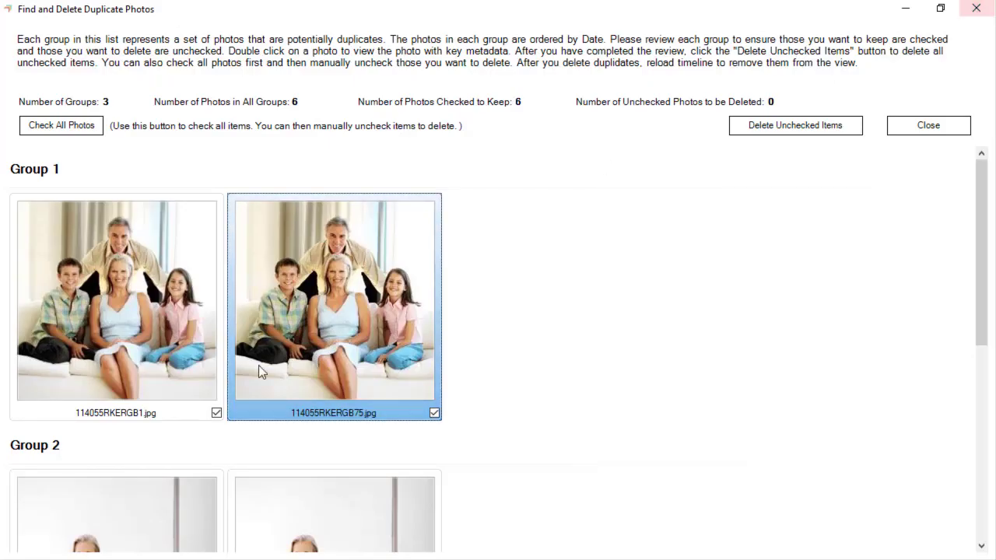
click(216, 413)
Compare the file details of both Group 2 photos and uncheck 114141RKERGB1.jpg for deletion.
scroll(226, 428, down, 3)
click(142, 397)
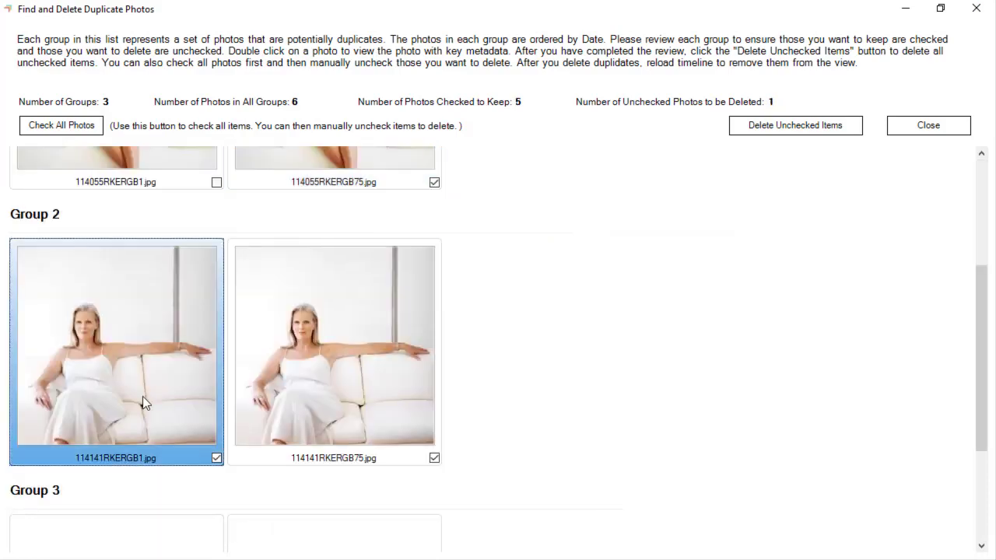
double_click(142, 396)
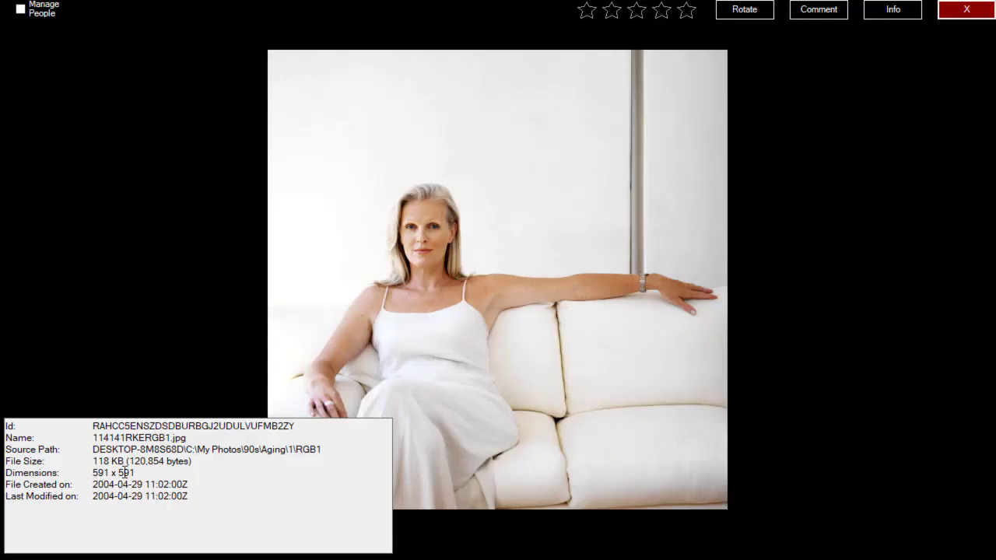
drag(93, 460, 146, 472)
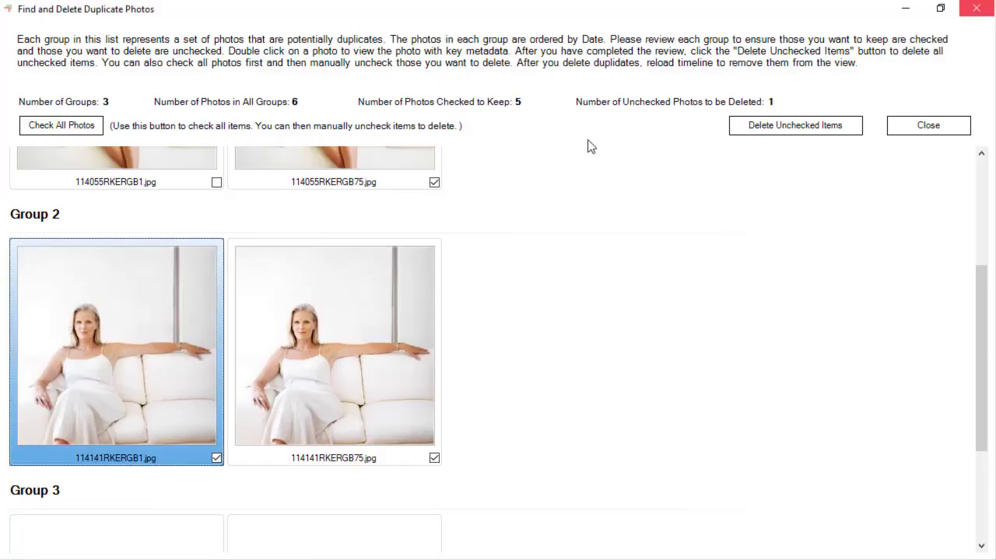
click(979, 11)
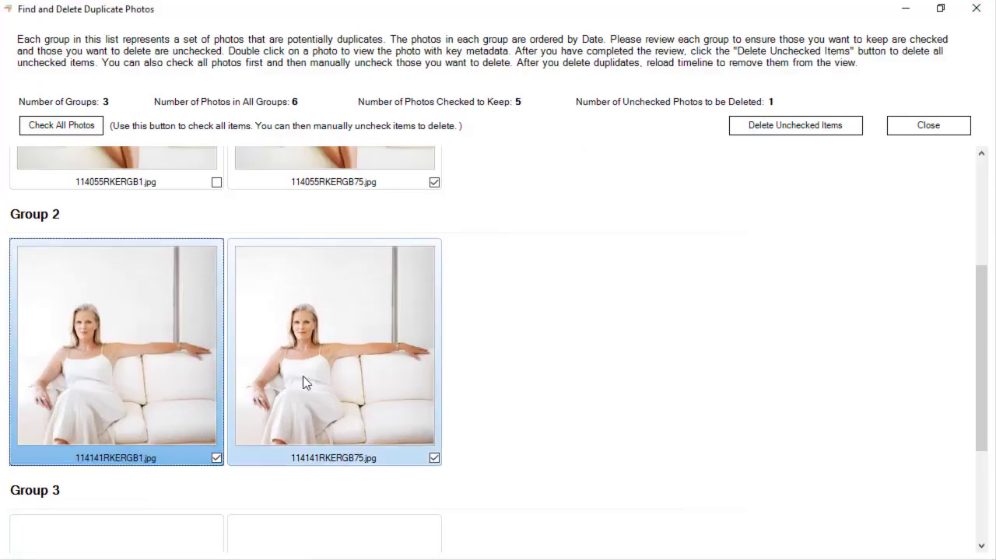
double_click(303, 376)
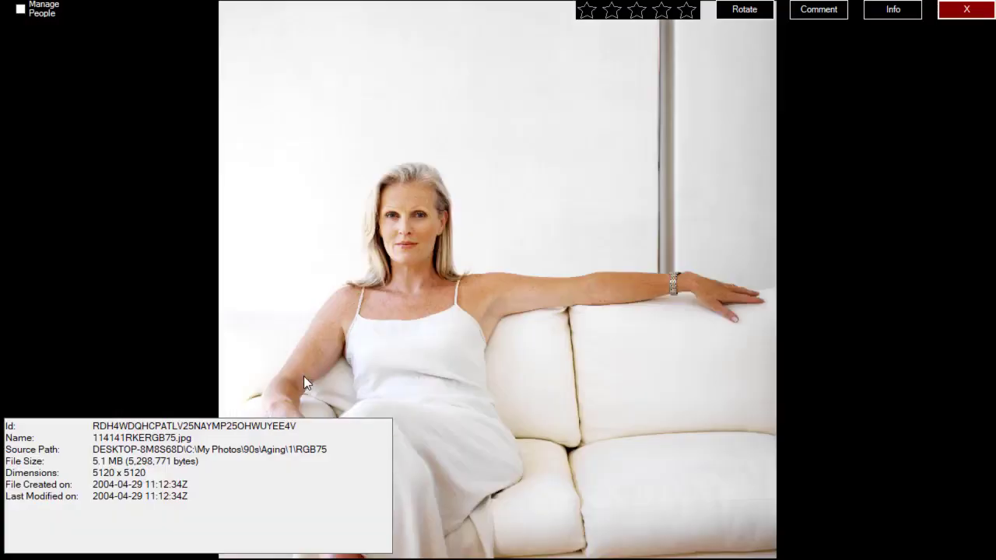
click(975, 10)
click(216, 458)
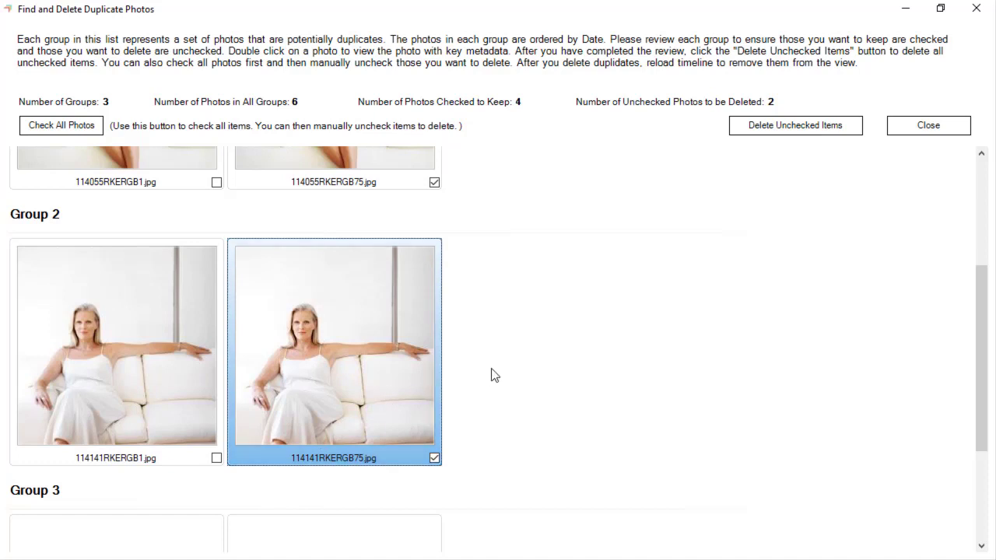
Compare the file details of both Group 3 Halloween photos and uncheck halloween-cat-costume.jpg for deletion.
scroll(492, 375, down, 3)
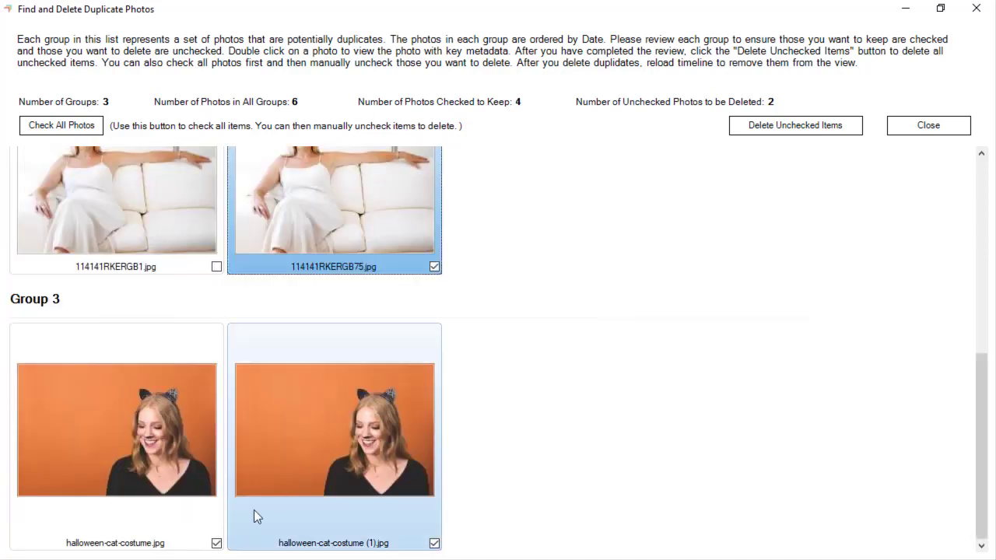
click(149, 484)
double_click(150, 484)
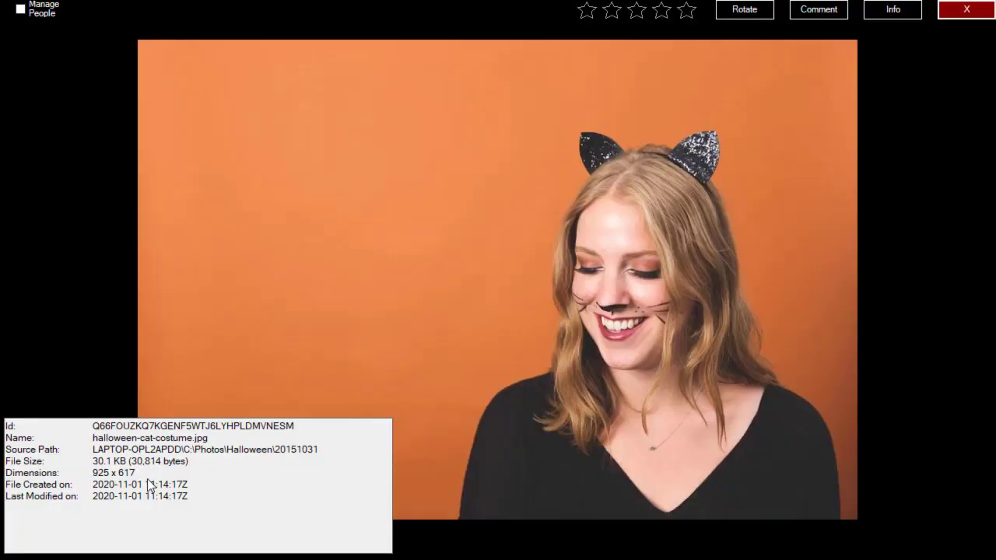
drag(93, 473, 127, 473)
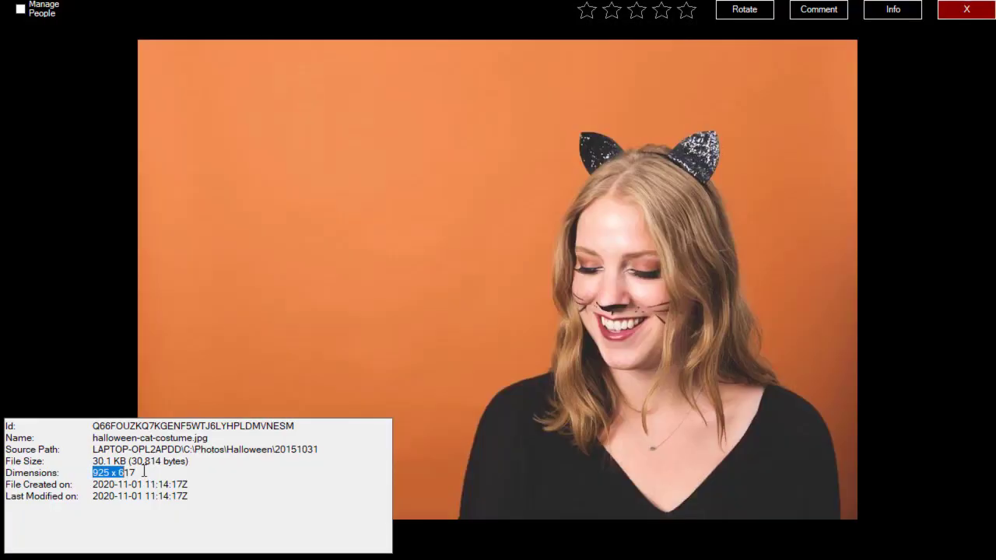
click(145, 472)
click(985, 15)
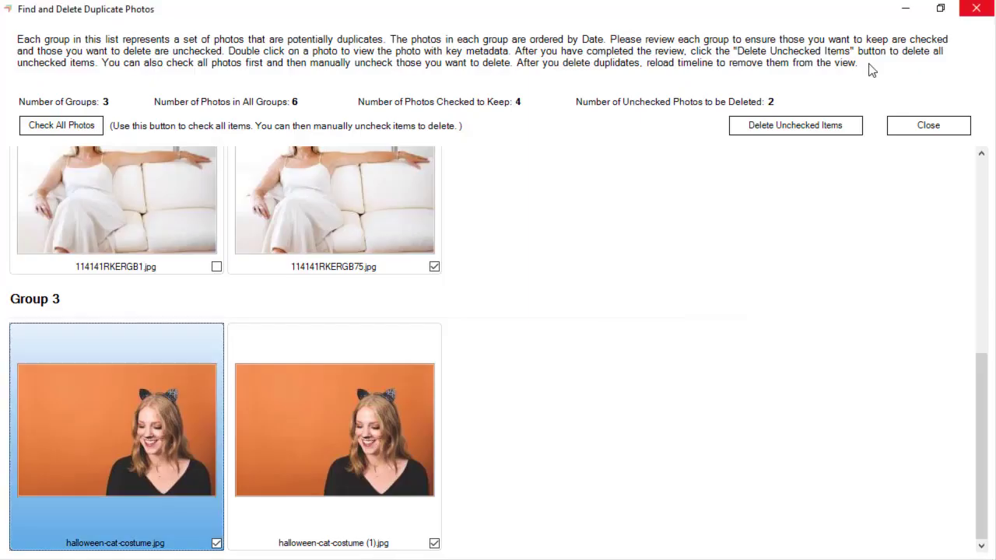
click(300, 485)
double_click(300, 486)
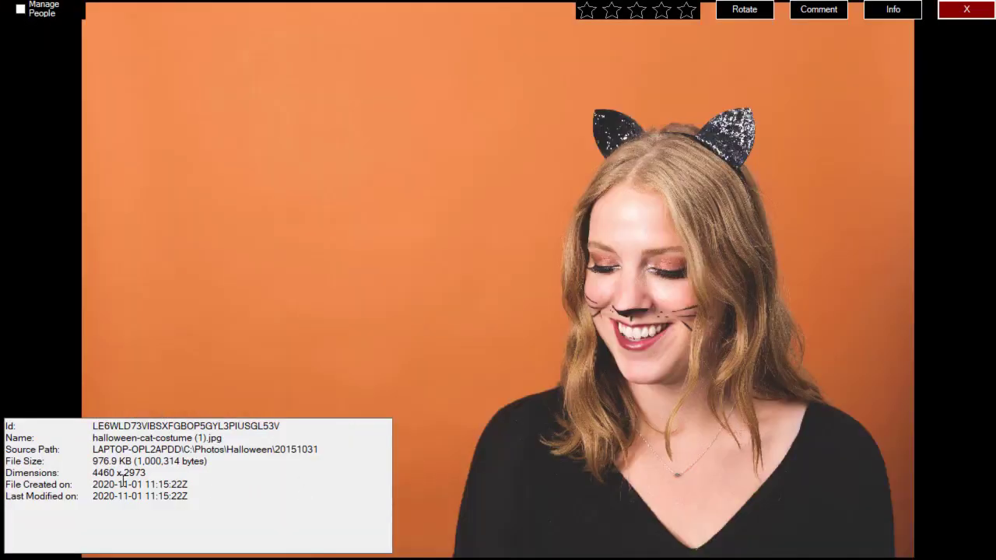
click(985, 16)
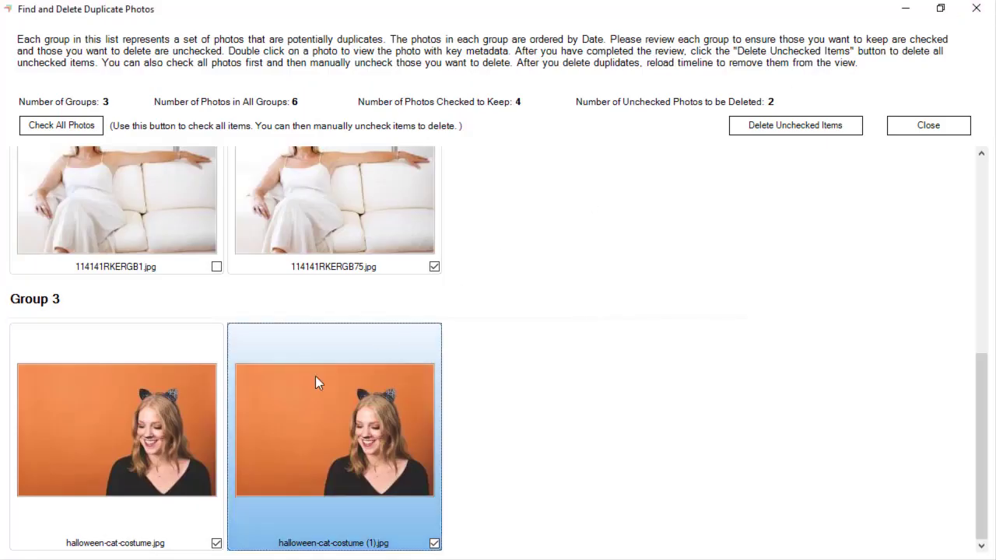
click(217, 543)
Delete the three unchecked duplicates, review the remaining photo in each group, and close the duplicate finder.
click(795, 128)
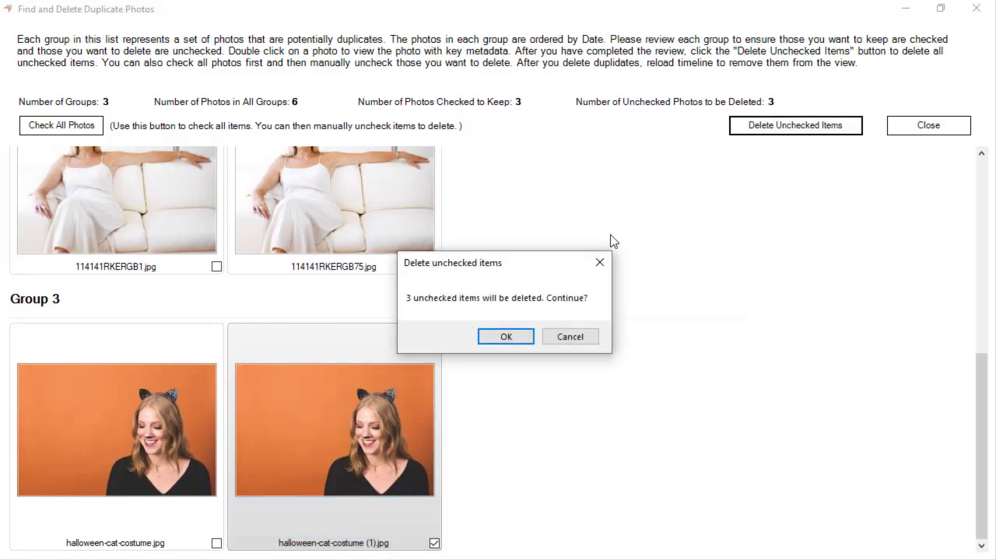
click(508, 339)
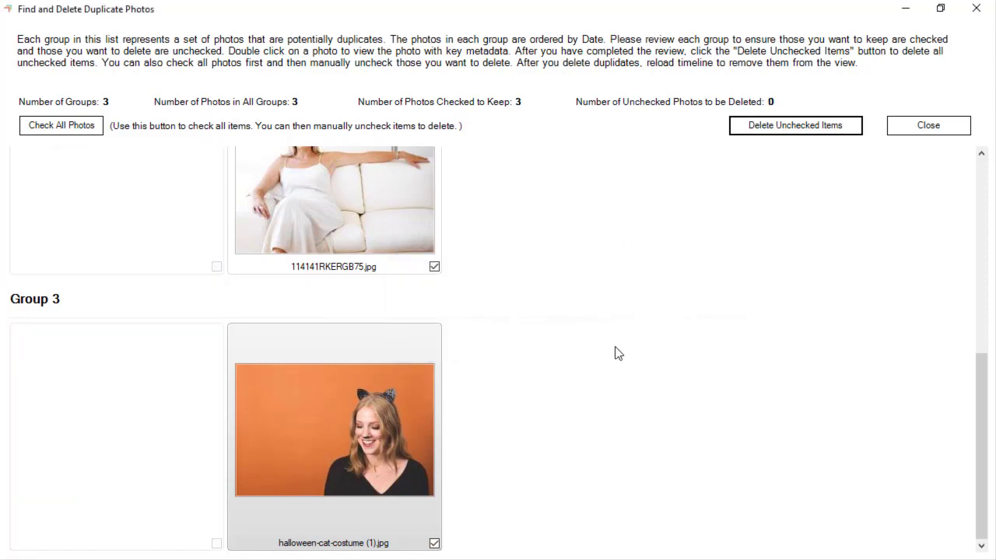
scroll(820, 236, up, 3)
scroll(838, 227, up, 3)
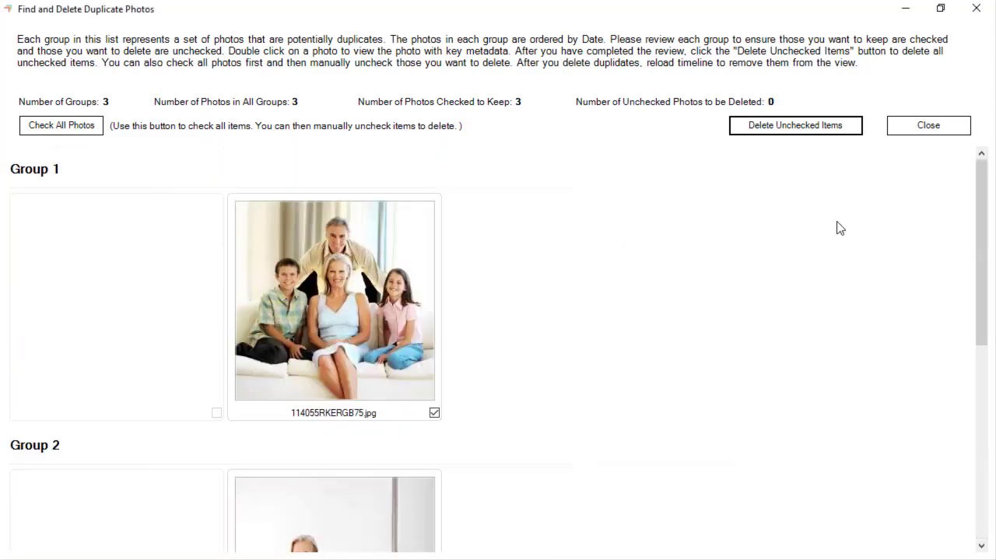
click(939, 130)
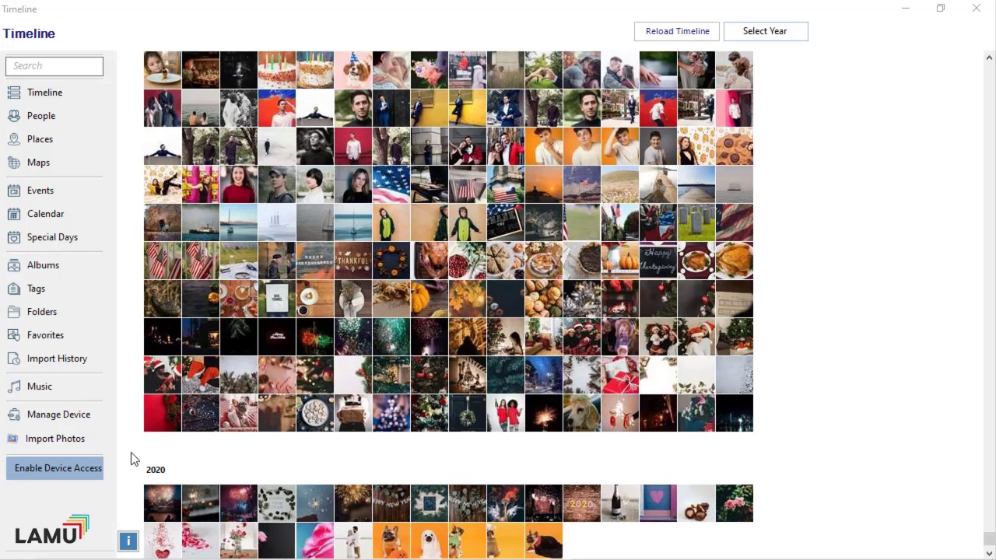
Enable the LAMU Device Access Service and open its QR code link in Safari through the iPhone's Camera app.
click(64, 472)
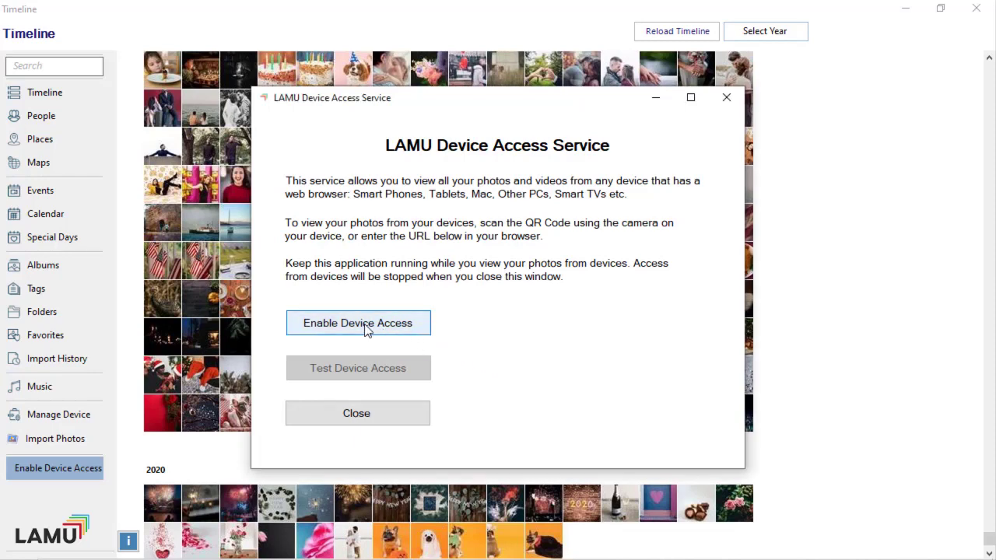
click(368, 330)
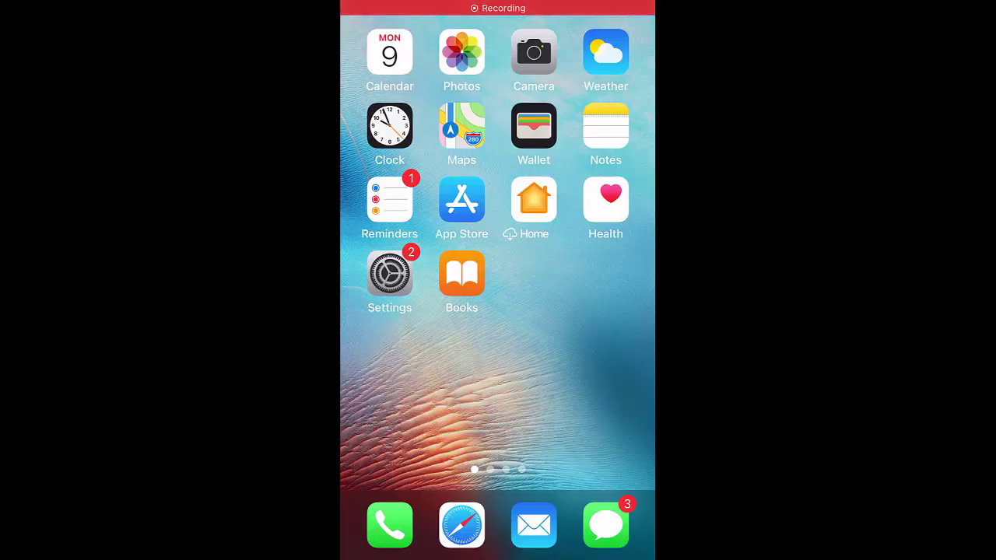
click(534, 52)
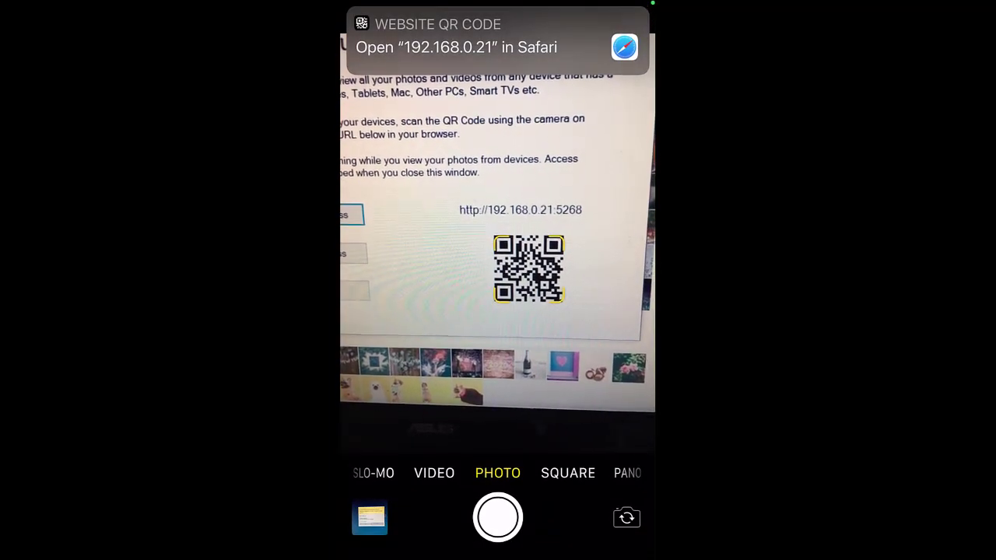
click(482, 41)
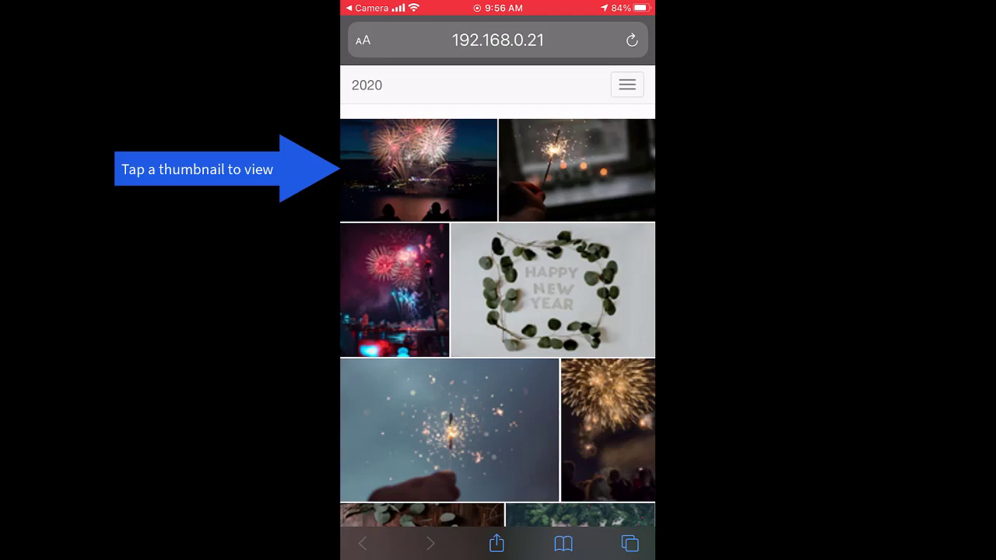
Open the first 2020 fireworks photo, browse the apps available for sharing it, and dismiss the share sheet.
click(418, 170)
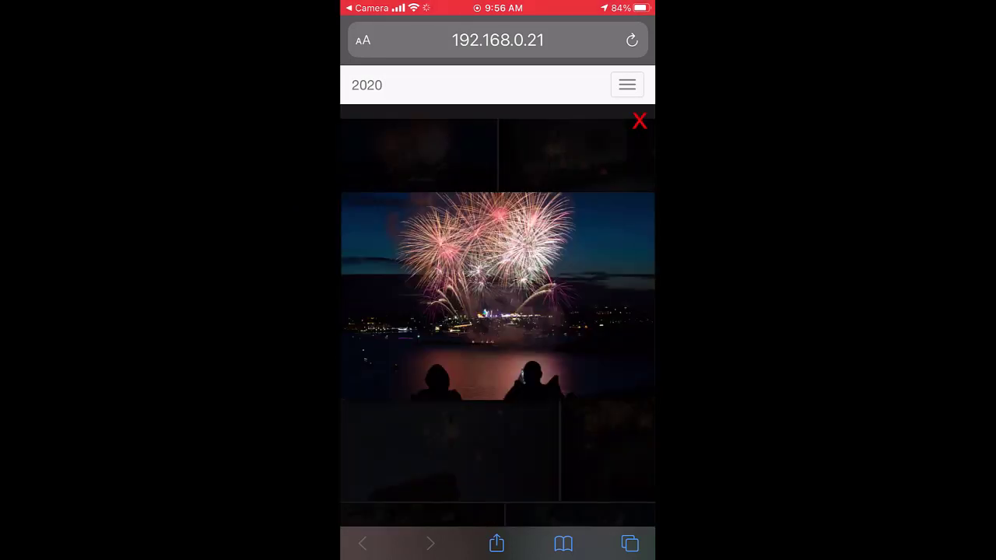
click(499, 295)
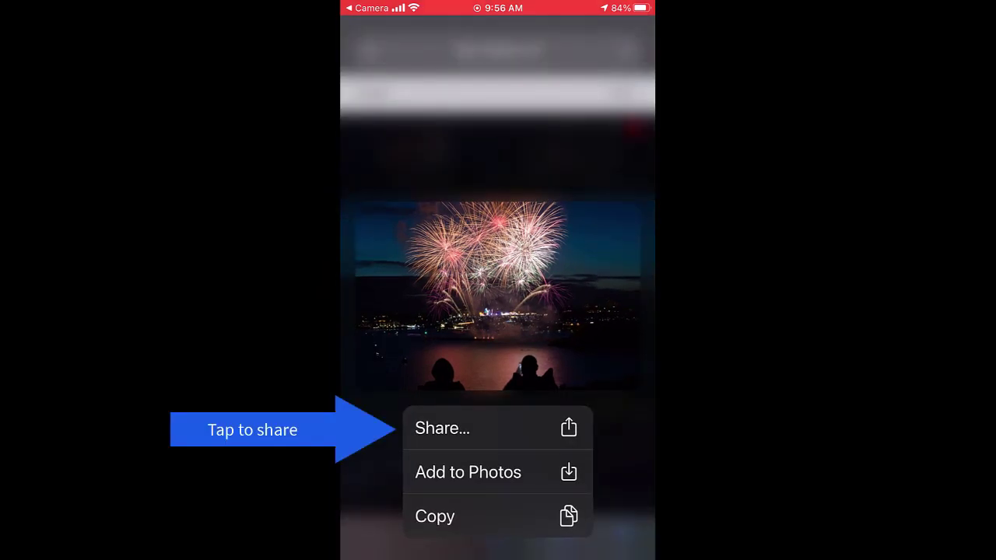
click(498, 428)
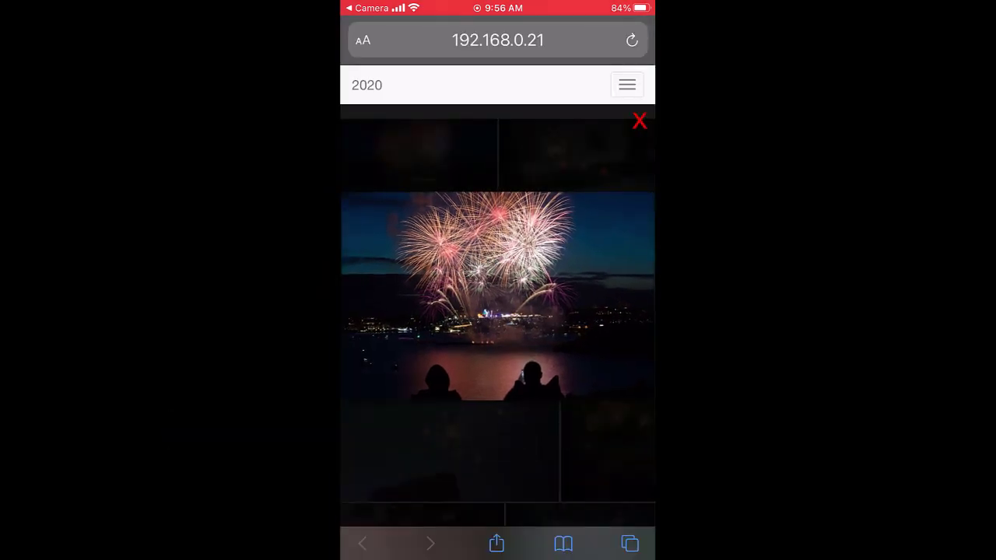
click(496, 544)
scroll(498, 355, right, 3)
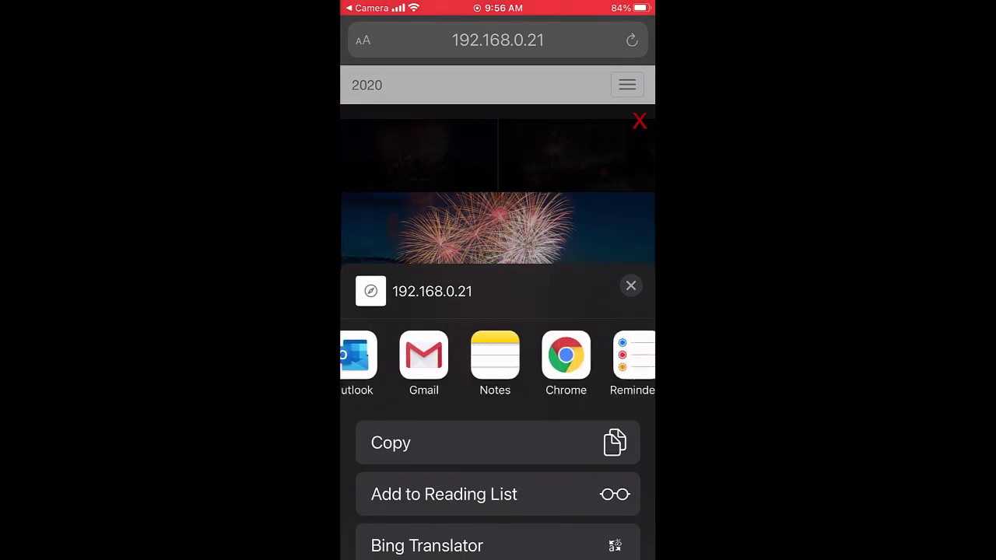
scroll(498, 356, right, 3)
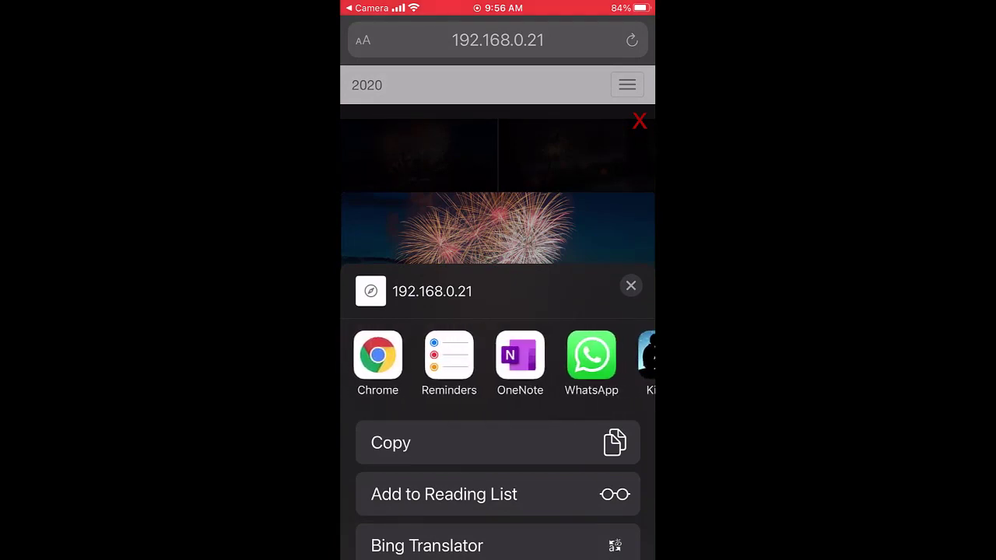
click(631, 285)
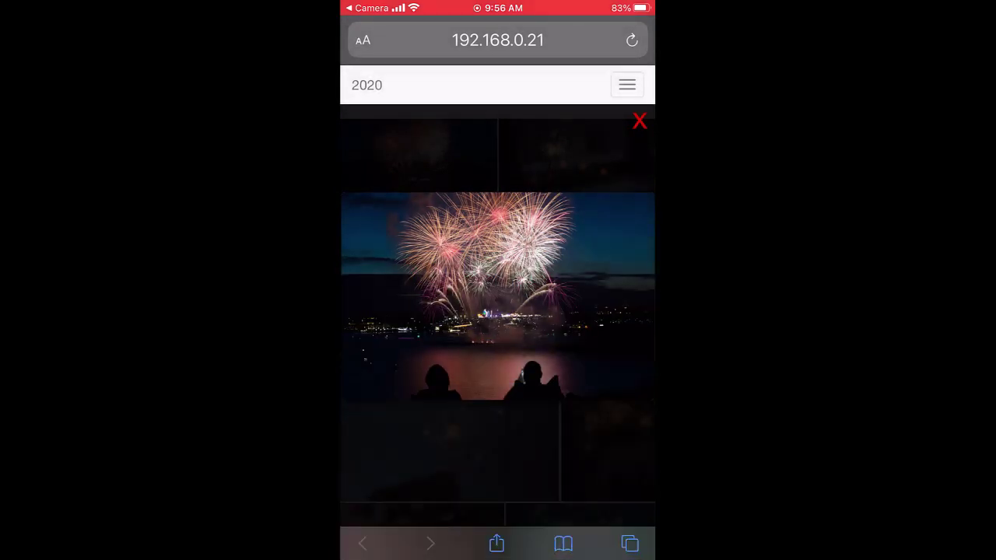
Save the open fireworks photo to the phone with Add to Photos and return to the 2020 thumbnails.
right_click(498, 297)
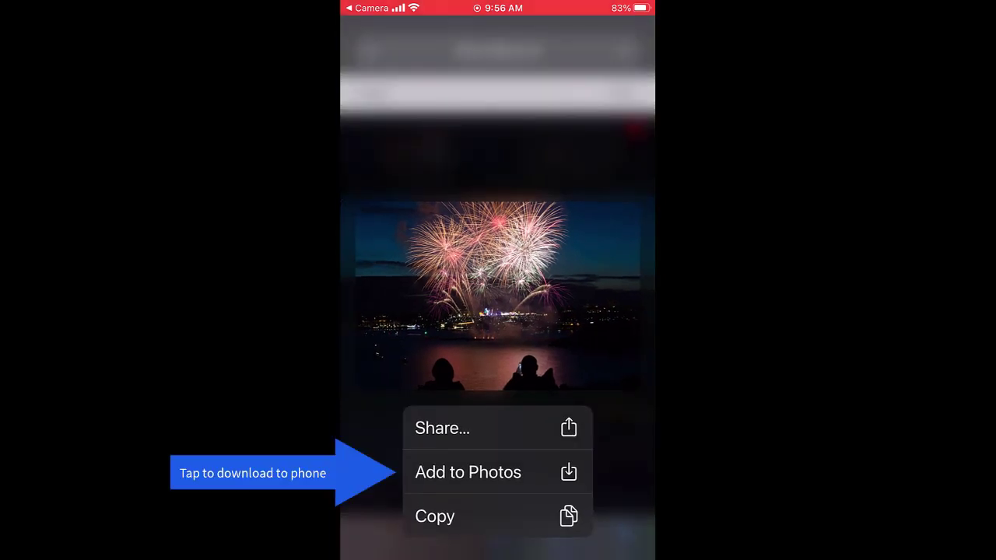
click(498, 472)
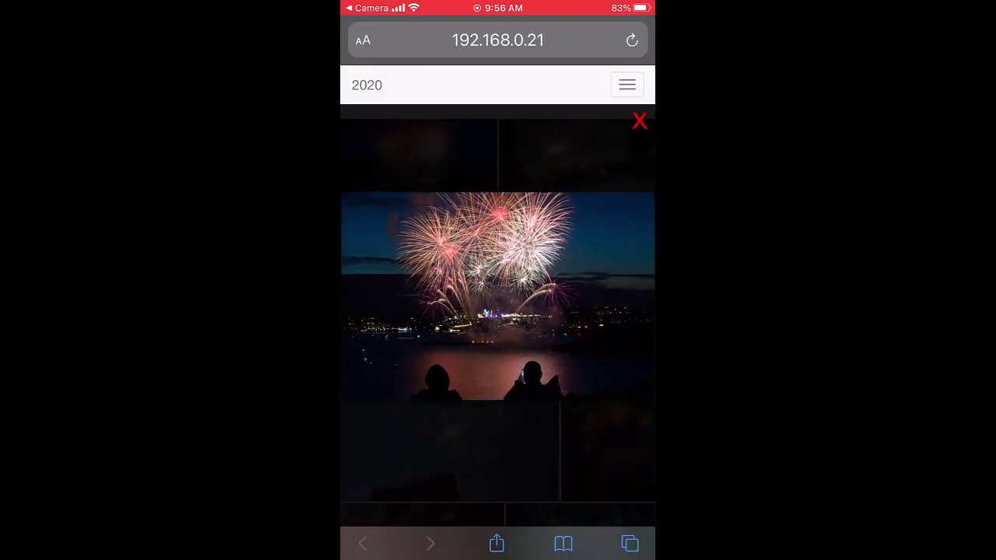
click(639, 121)
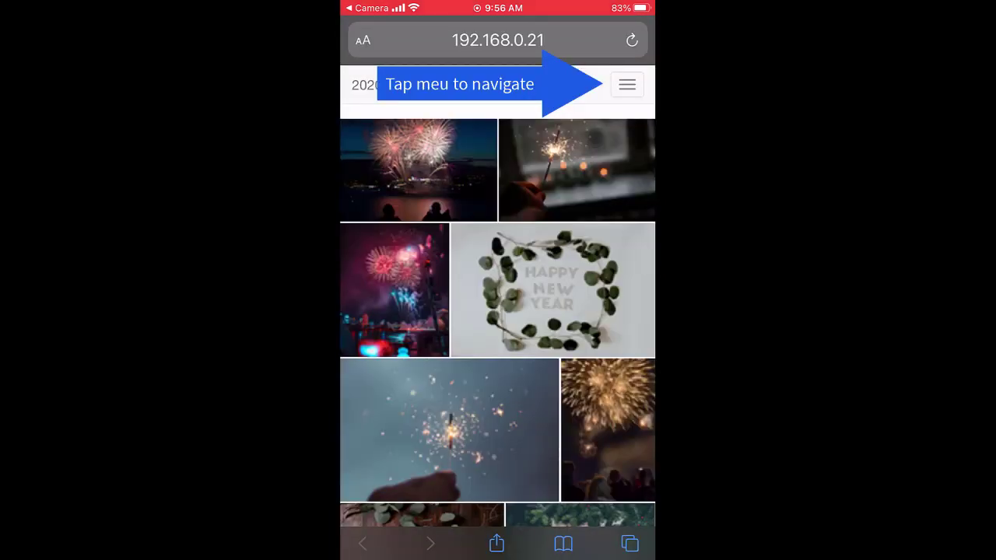
Switch the gallery to the year 1996 and browse its photos.
click(628, 84)
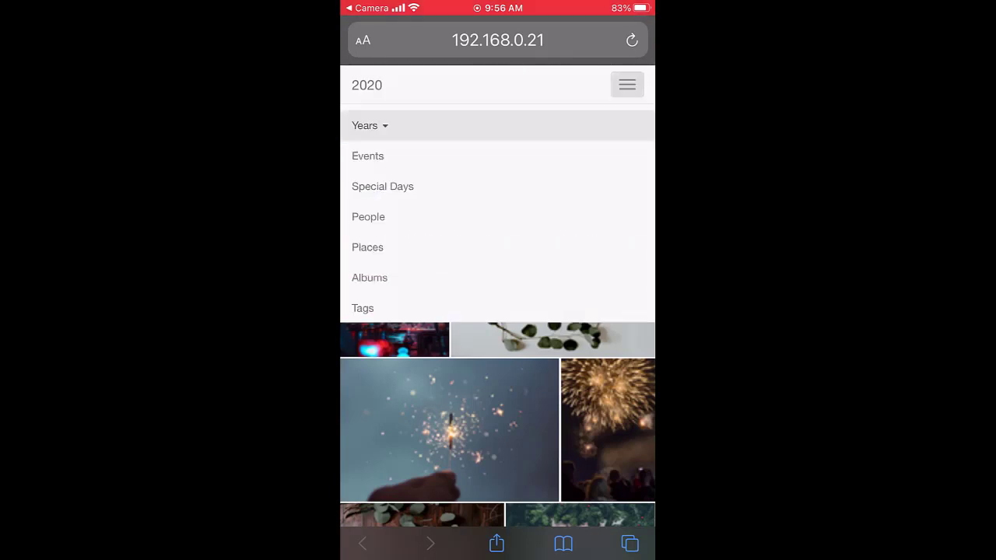
click(370, 125)
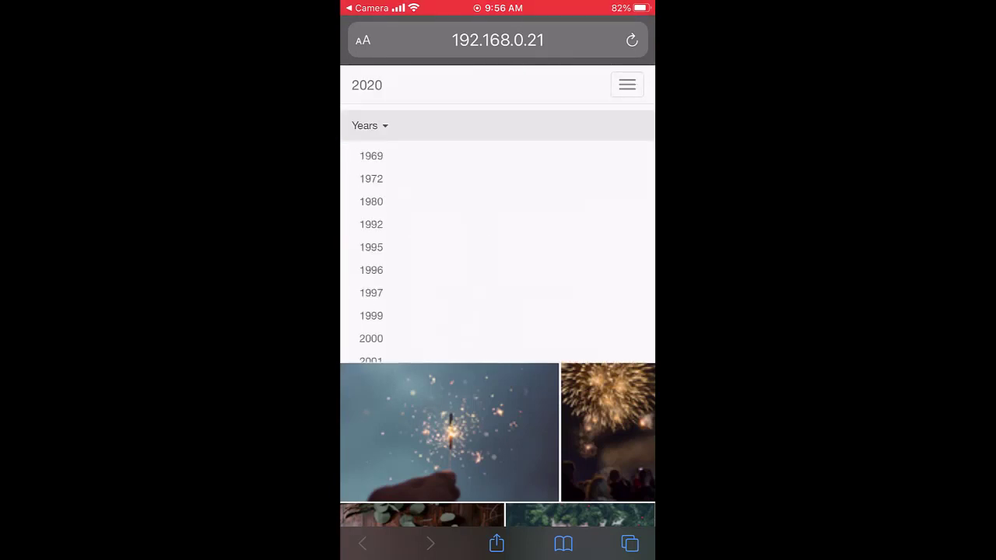
click(371, 270)
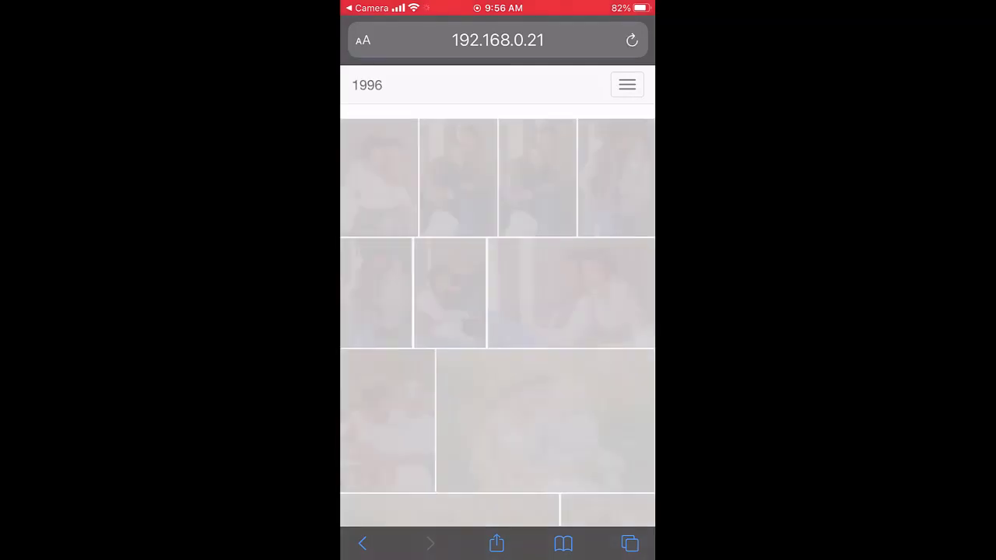
scroll(498, 311, down, 5)
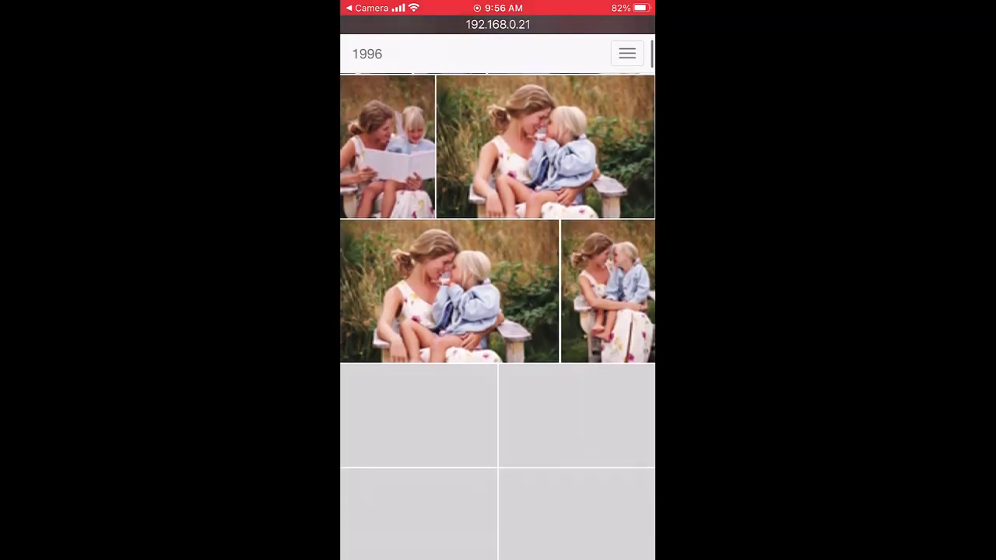
scroll(498, 311, down, 5)
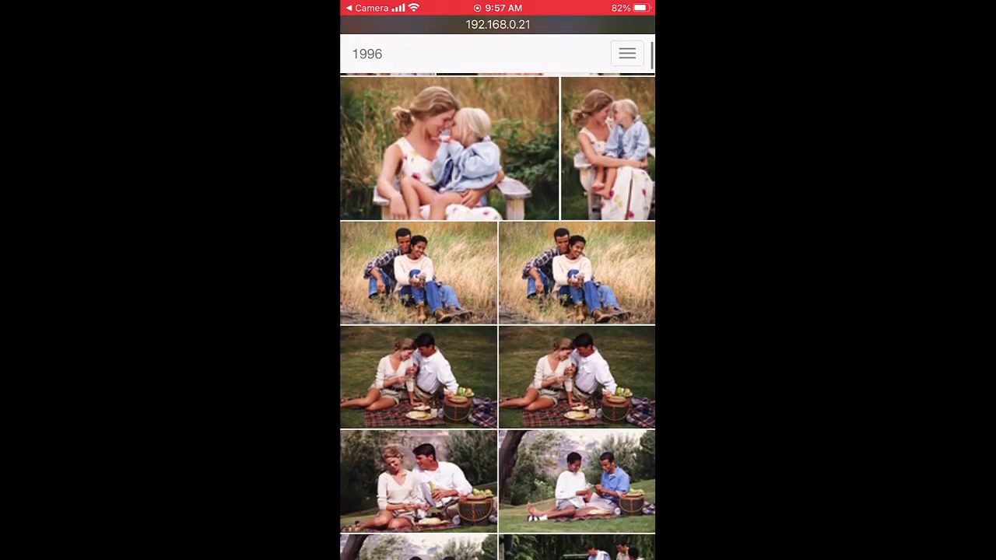
scroll(498, 312, down, 5)
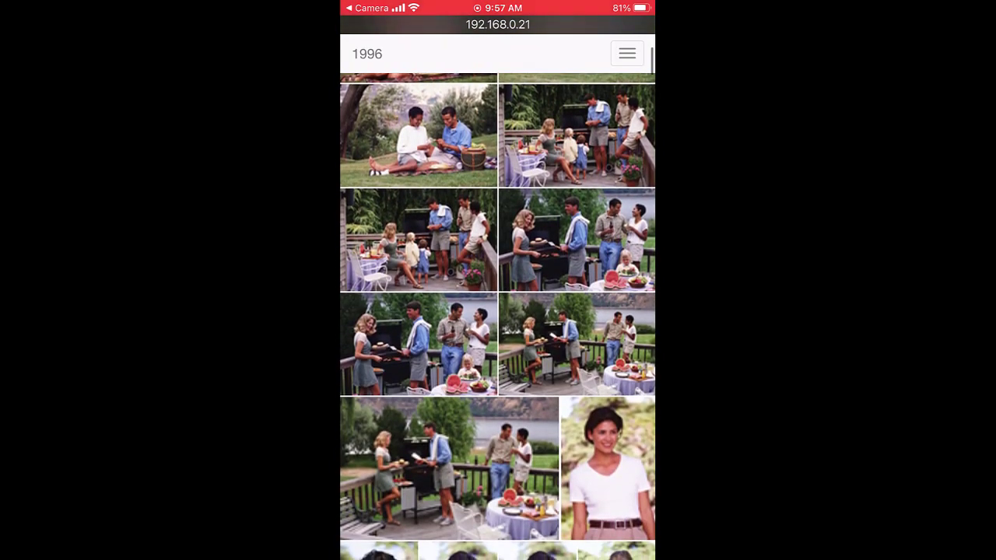
click(627, 53)
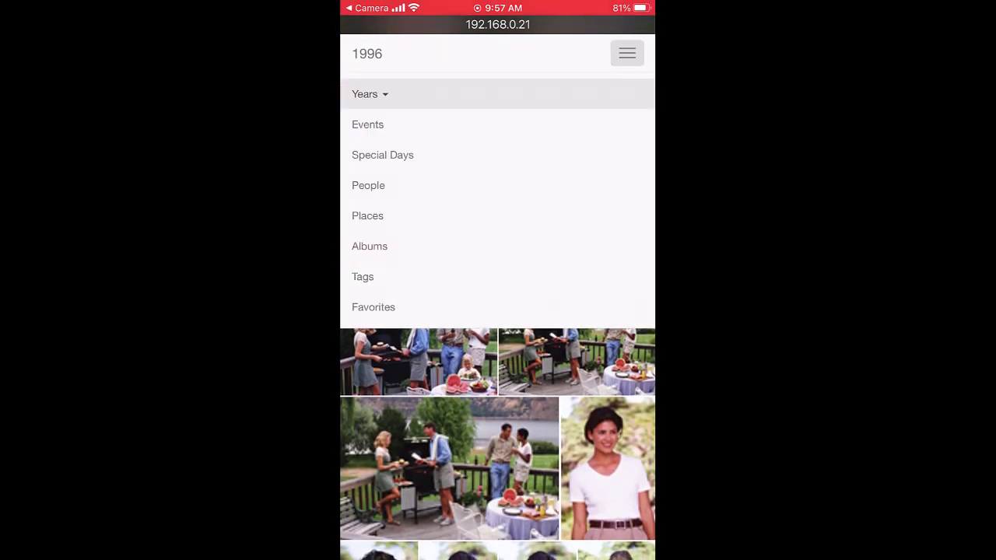
click(367, 125)
scroll(498, 311, down, 10)
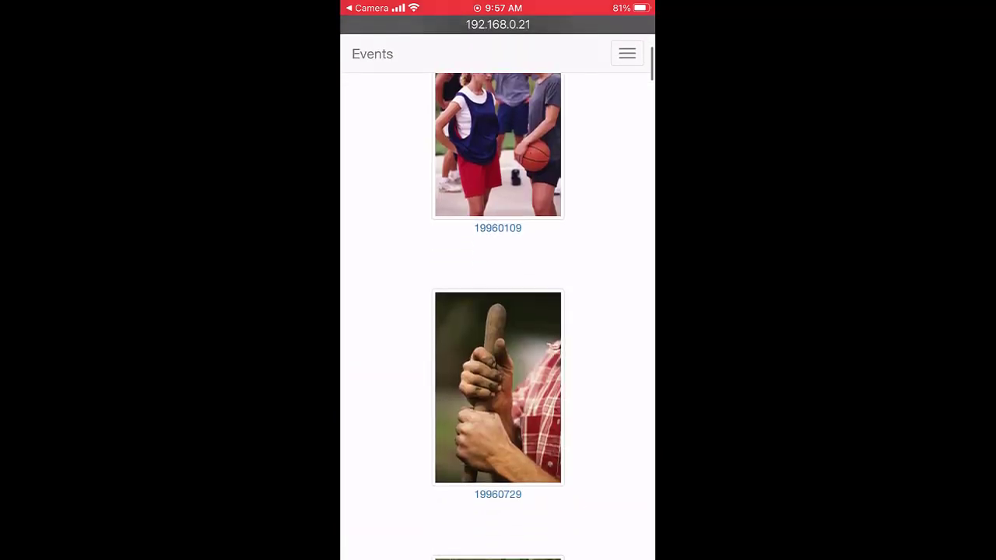
scroll(498, 311, down, 3)
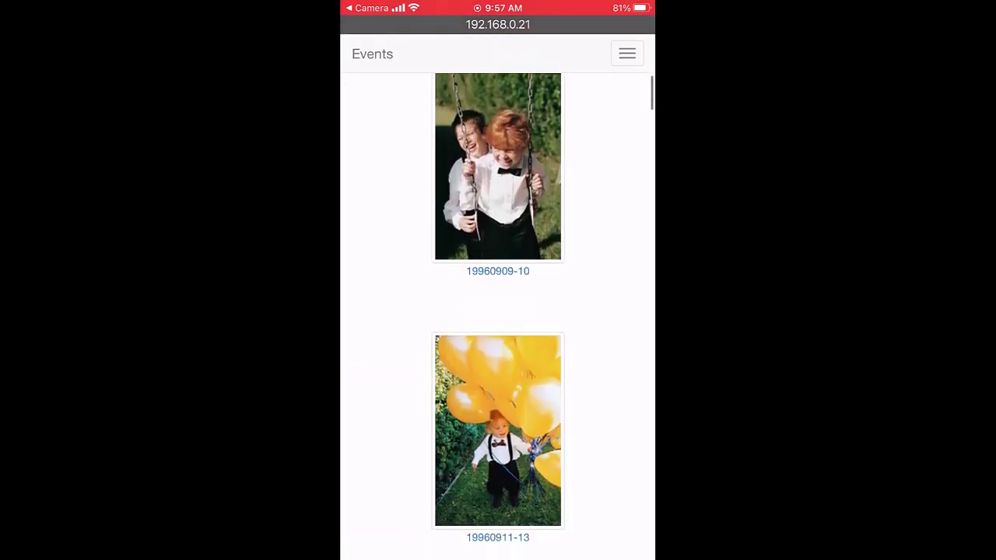
click(498, 433)
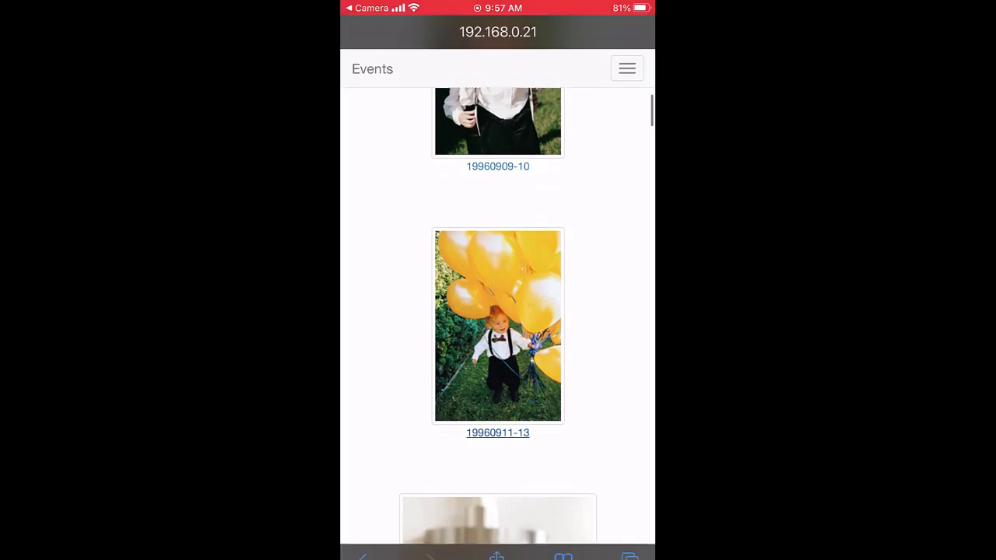
scroll(498, 312, down, 5)
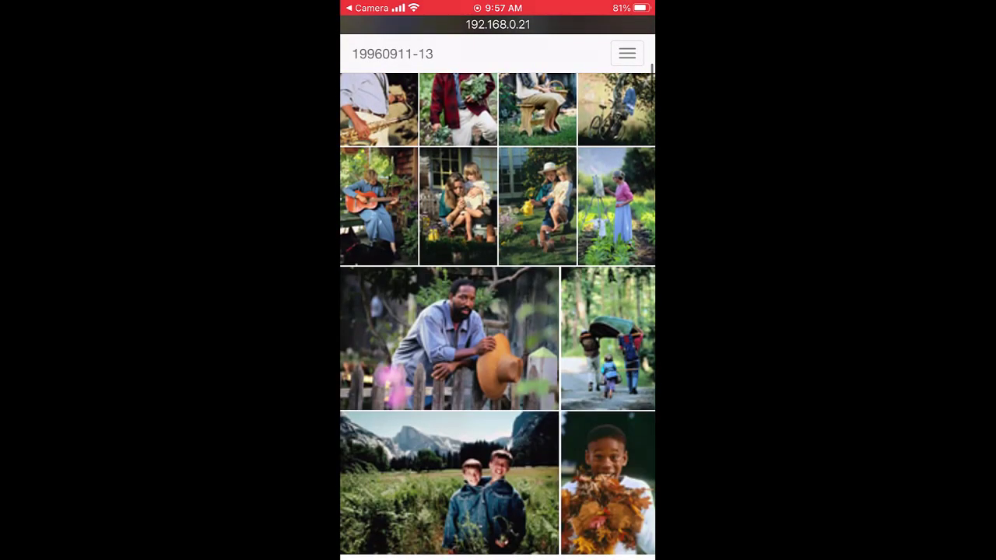
scroll(498, 311, down, 5)
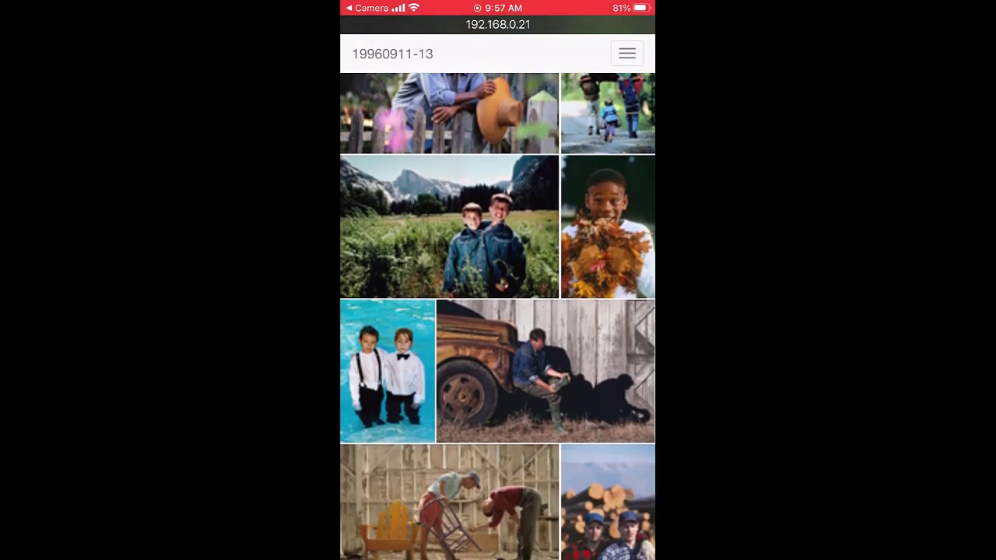
scroll(498, 312, down, 4)
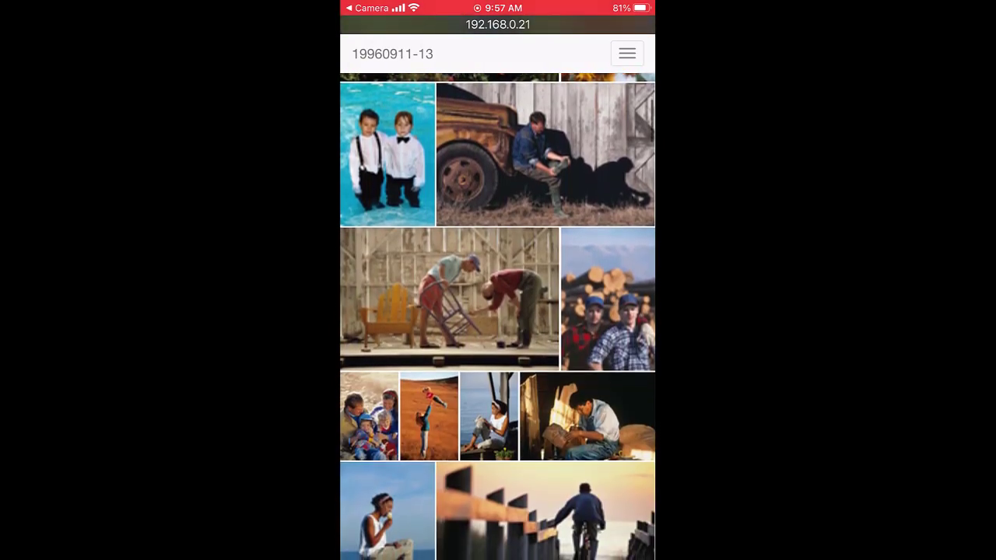
scroll(498, 311, down, 2)
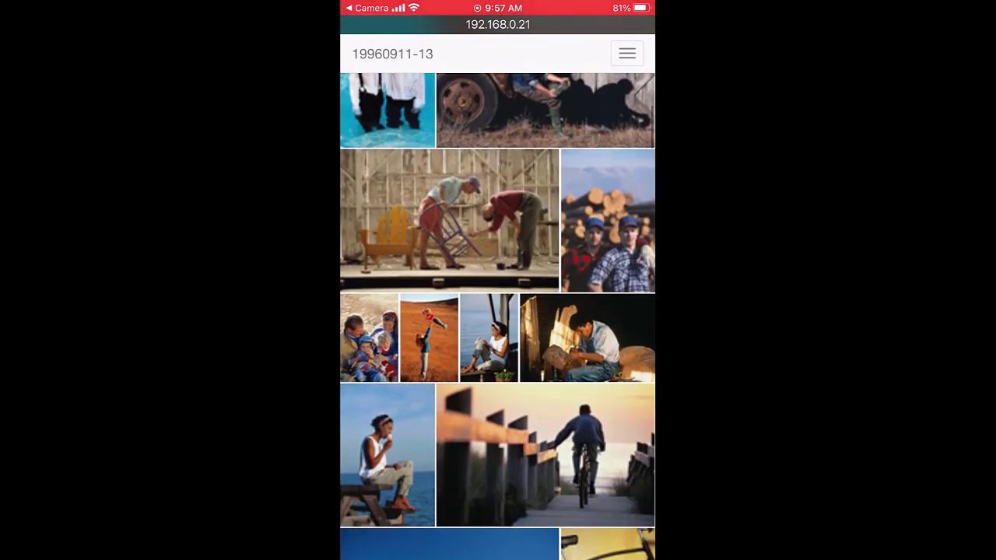
Go to the Special Days collection and browse its entries from Advent down to Christmas Eve.
click(628, 53)
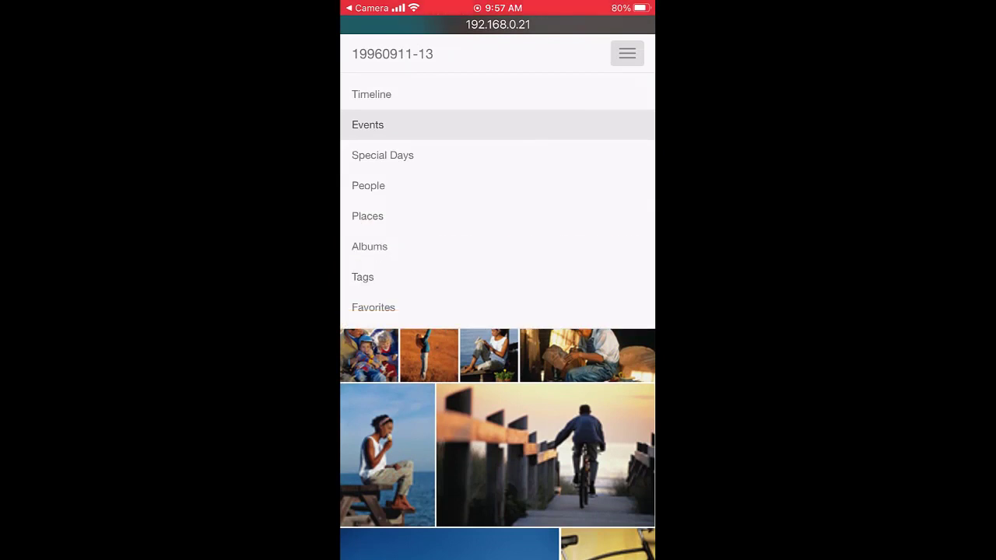
click(382, 155)
scroll(498, 312, down, 10)
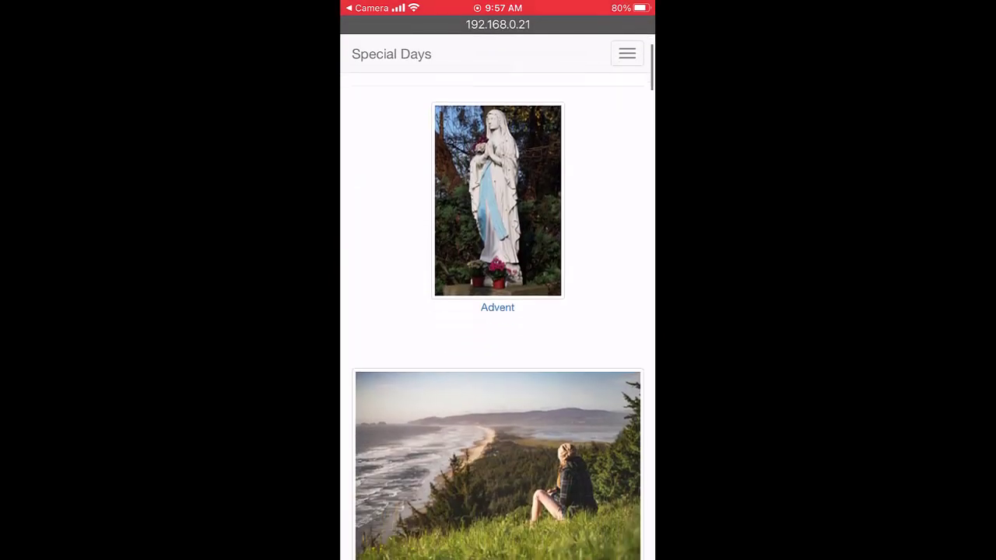
scroll(498, 312, down, 7)
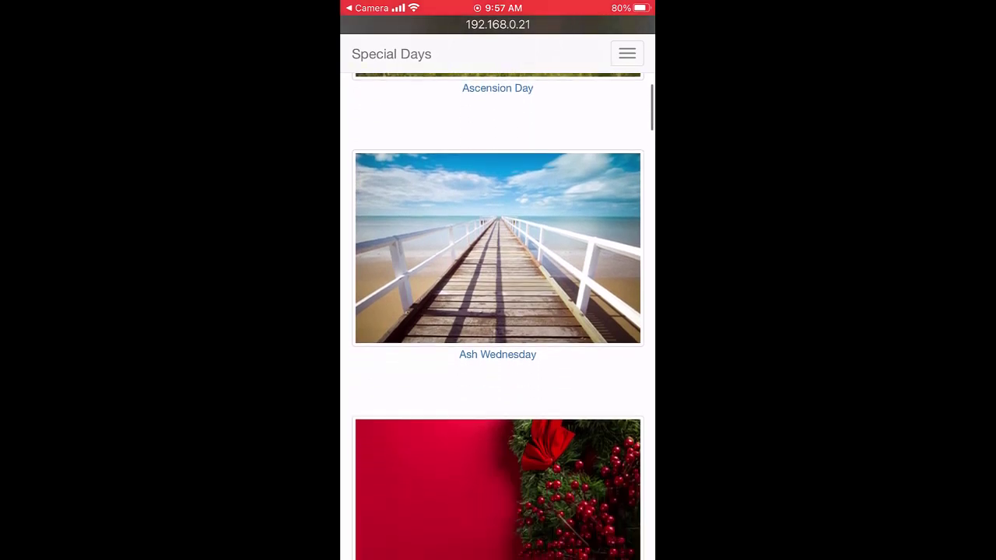
scroll(498, 311, down, 7)
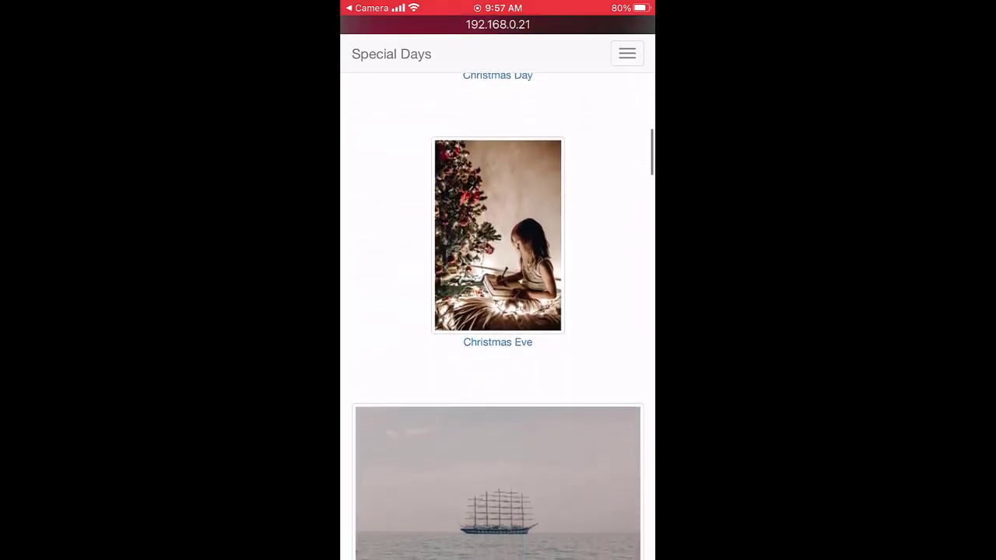
Go to the People collection, open the gallery of the smiling man in the pink collar, and browse his photos.
click(627, 53)
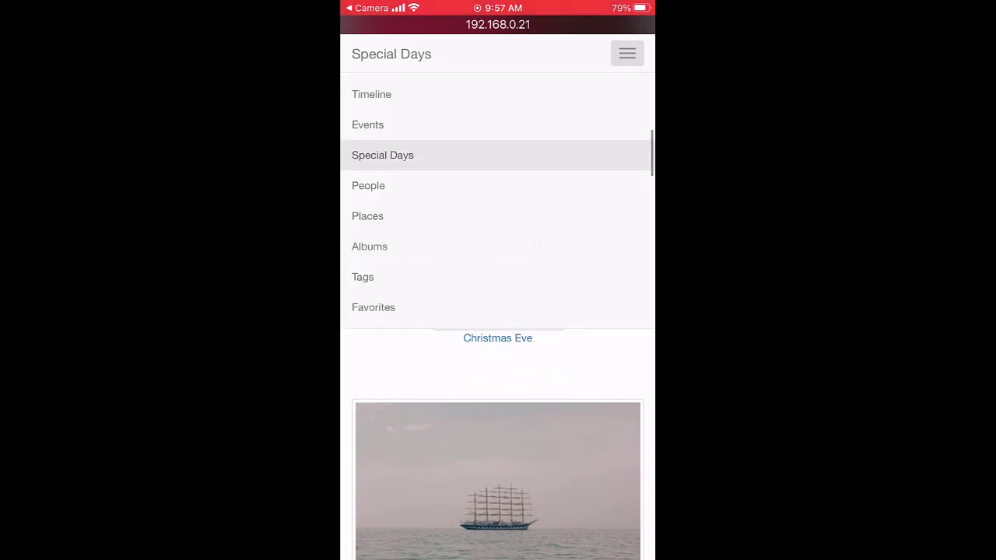
click(368, 185)
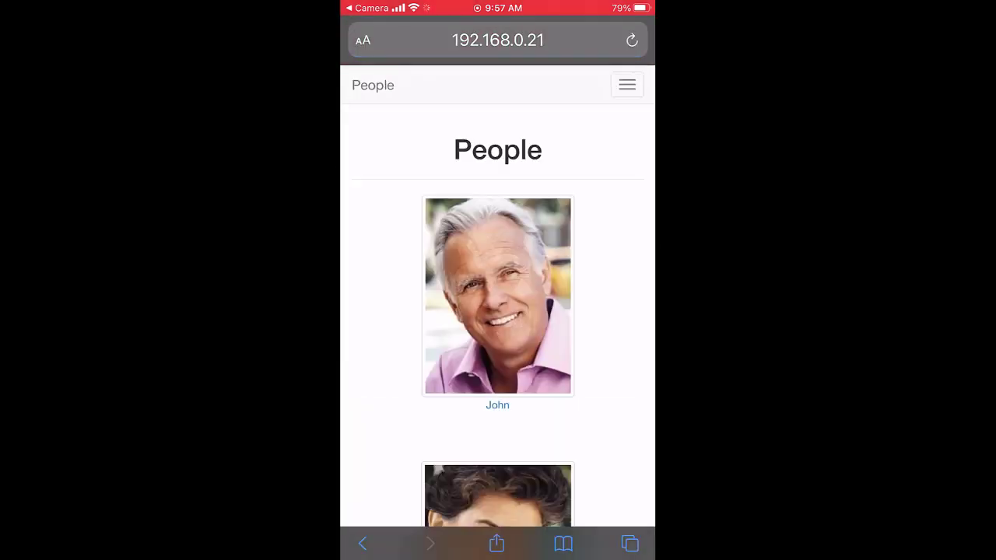
scroll(499, 312, down, 5)
scroll(498, 312, down, 4)
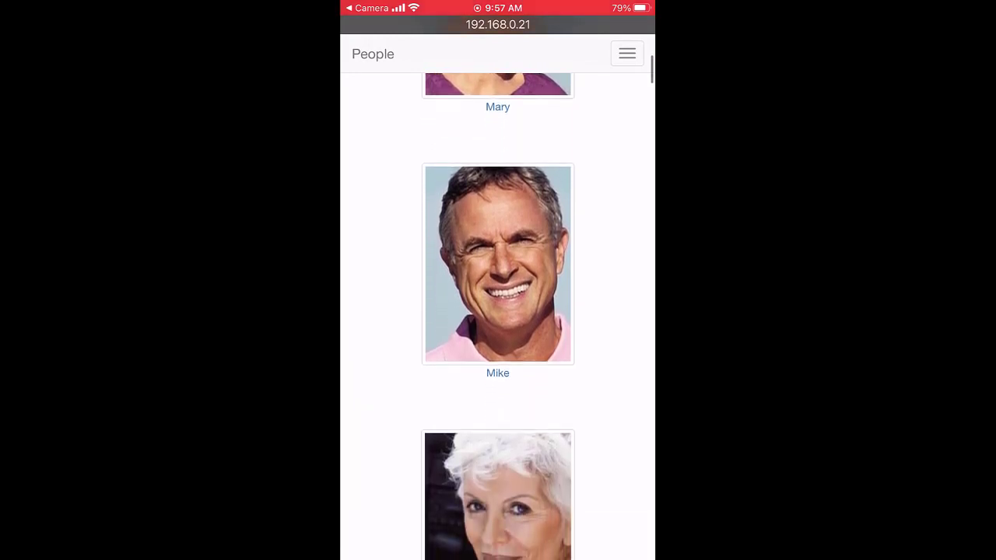
click(499, 265)
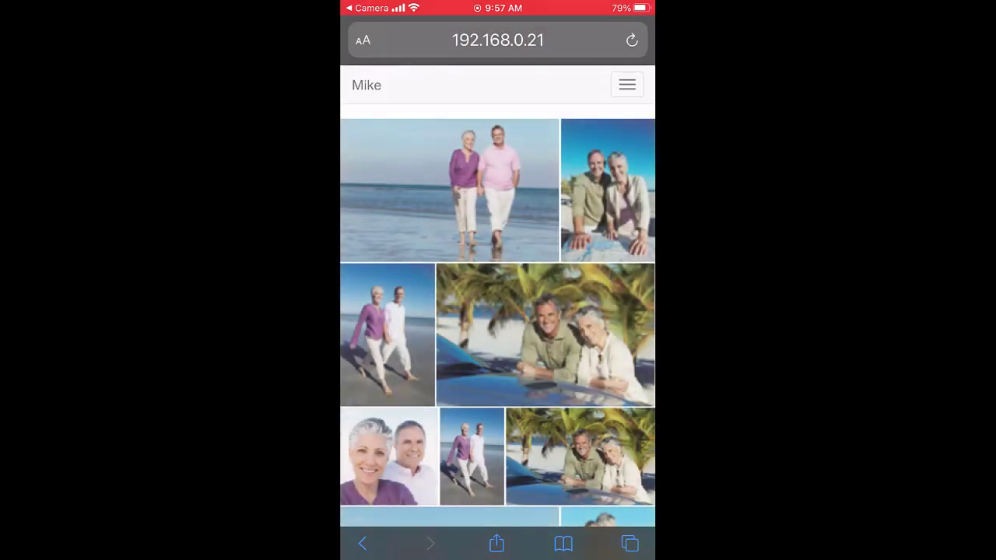
scroll(498, 311, down, 10)
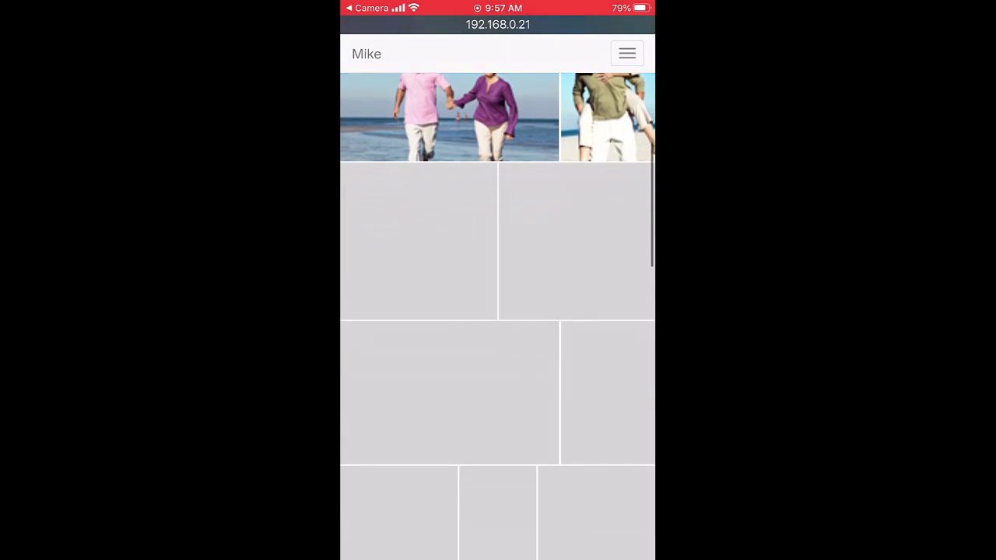
scroll(498, 311, down, 5)
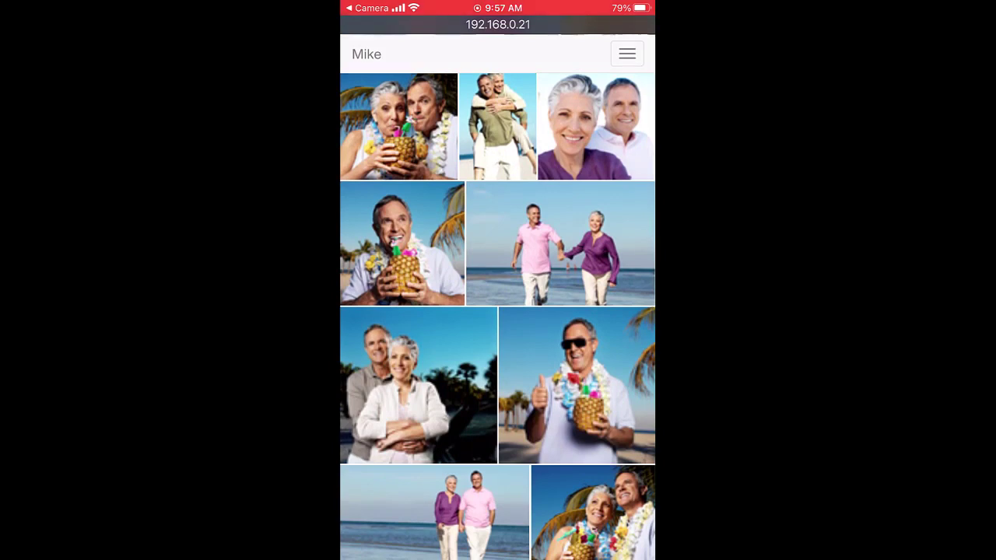
scroll(498, 311, down, 3)
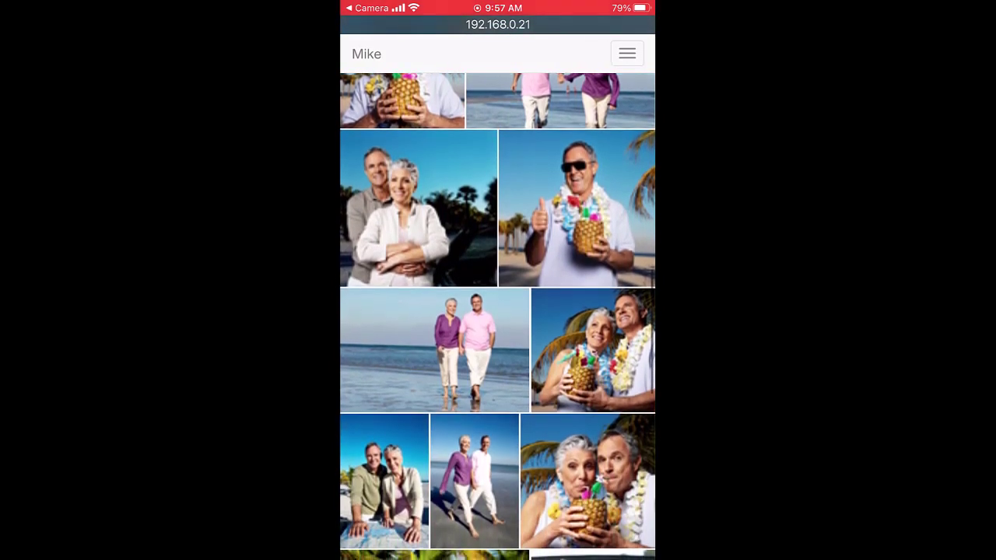
Go to the Places collection and browse its entries from Angola down to La Plata in Argentina.
click(628, 53)
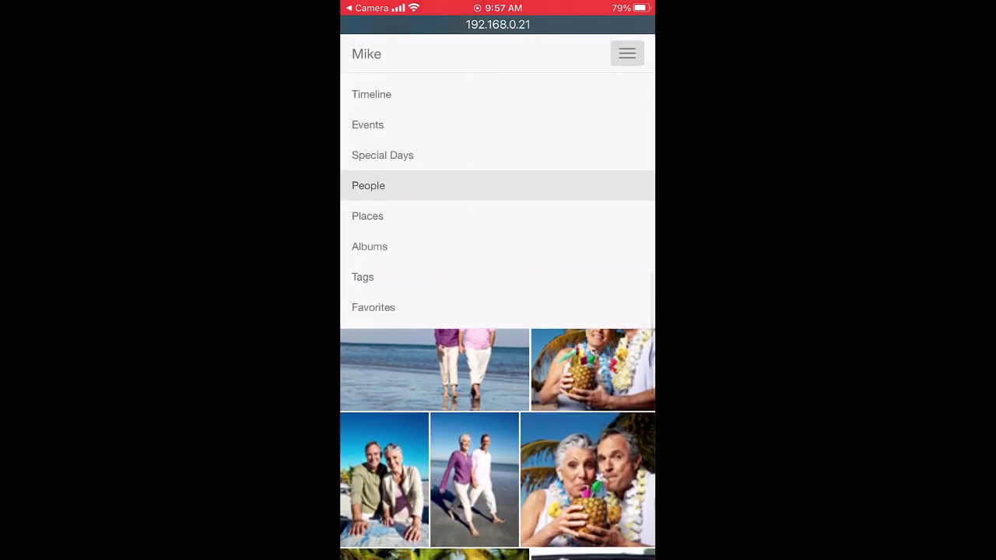
click(367, 216)
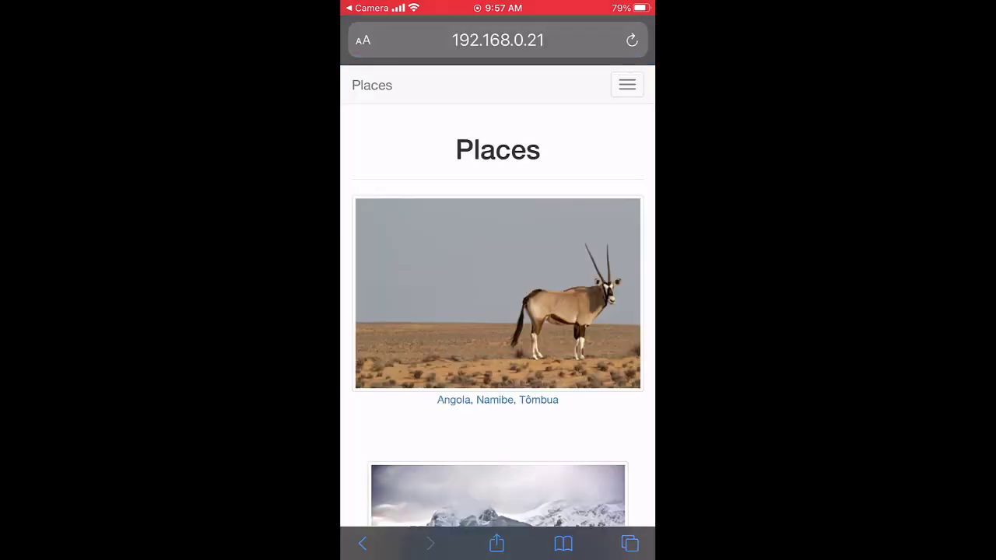
scroll(498, 311, down, 5)
scroll(498, 311, down, 5)
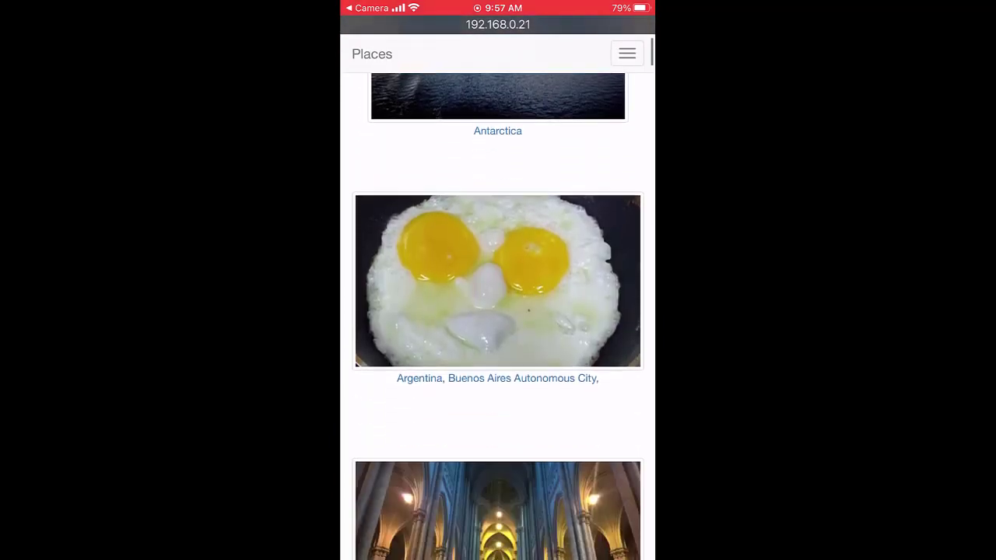
scroll(498, 311, down, 2)
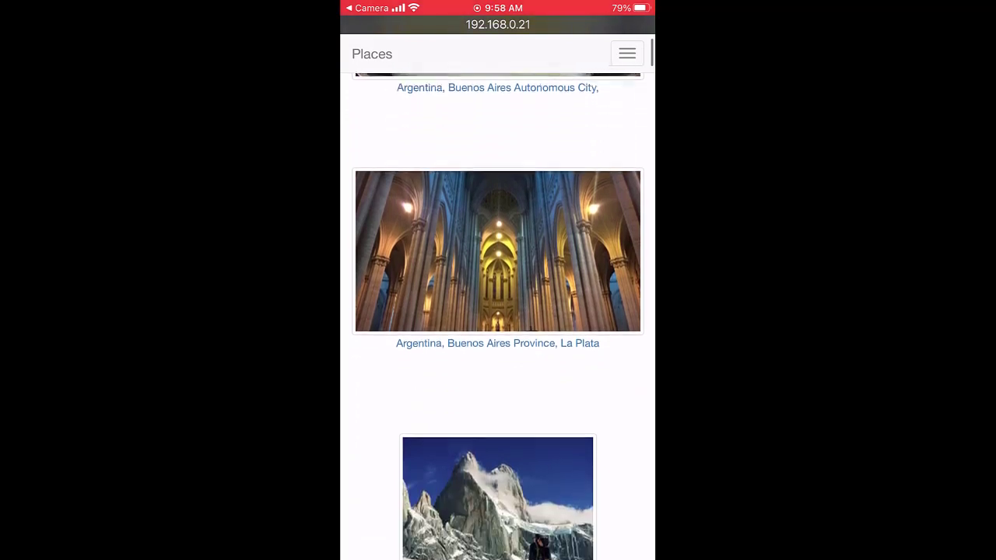
Go to the Albums collection and browse its entries from 2010 Blizzard down to Aerial.
click(628, 53)
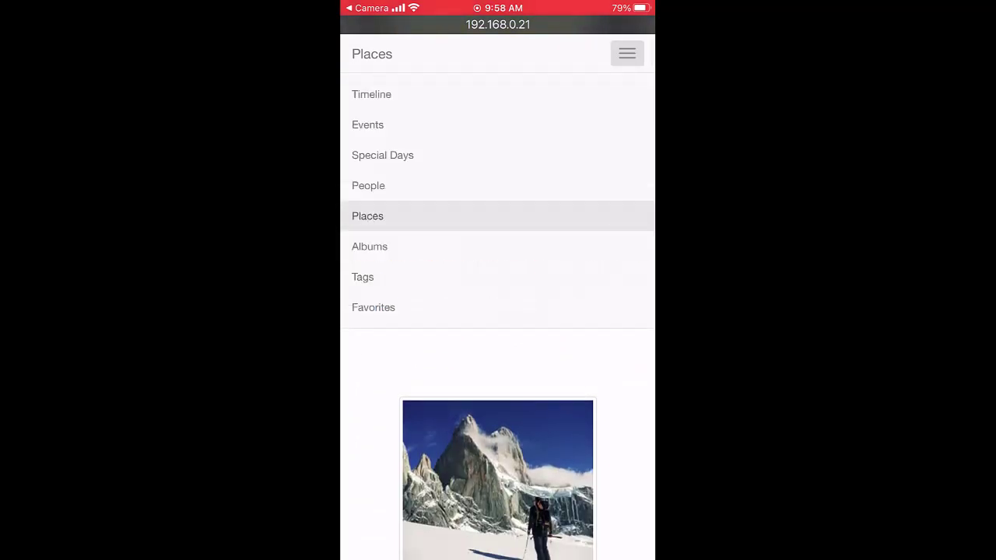
click(368, 245)
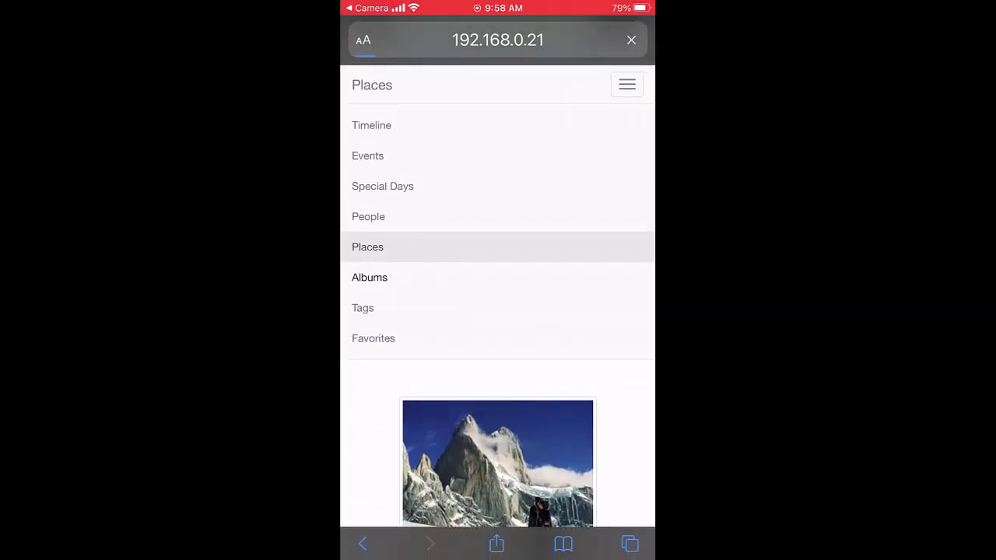
scroll(497, 311, down, 8)
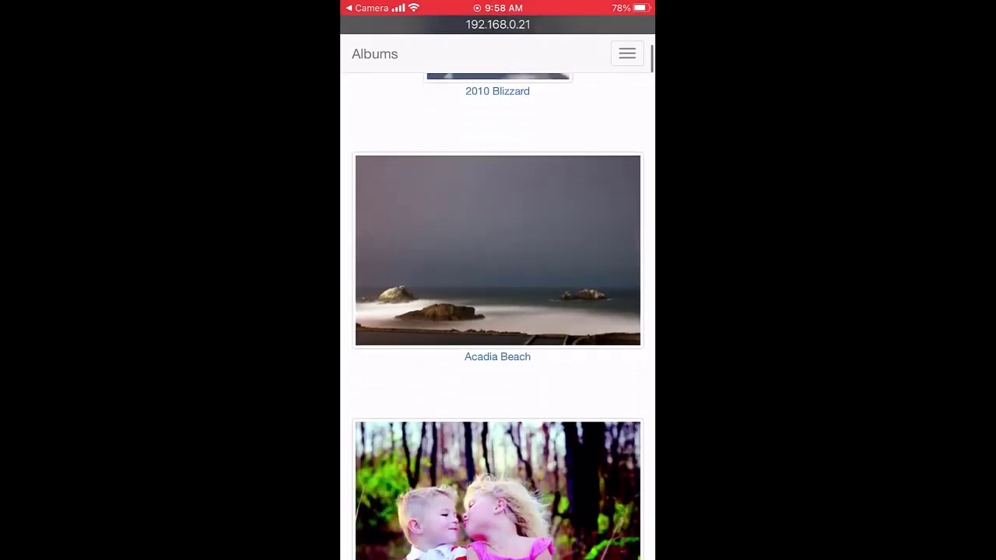
scroll(497, 311, down, 3)
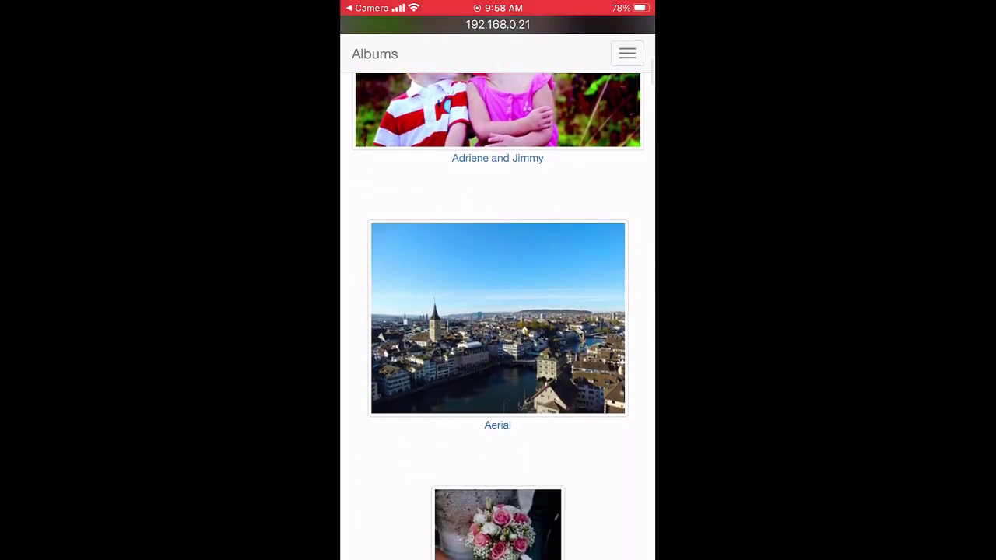
Go to the Tags collection and browse its entries from Annapolis down to Barbeque.
click(362, 277)
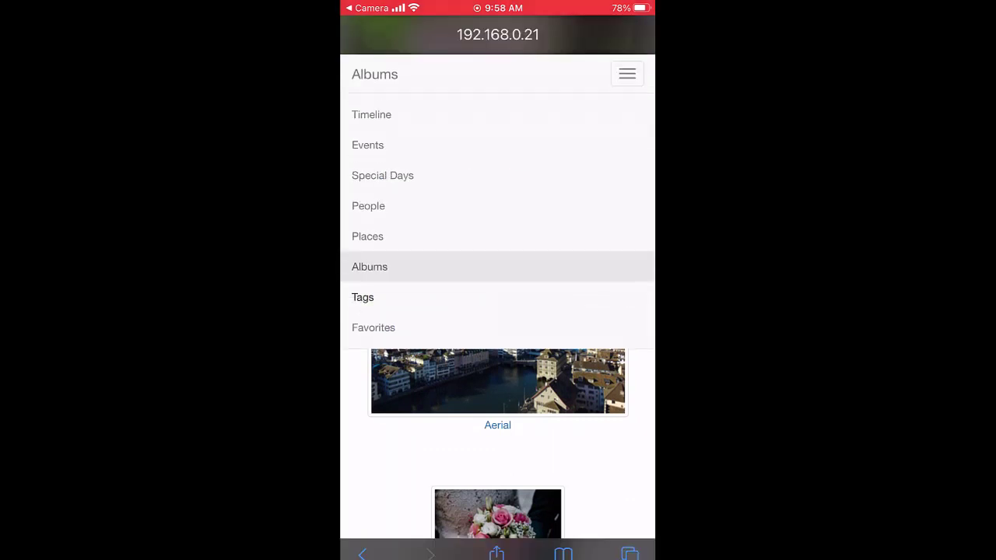
scroll(497, 311, down, 5)
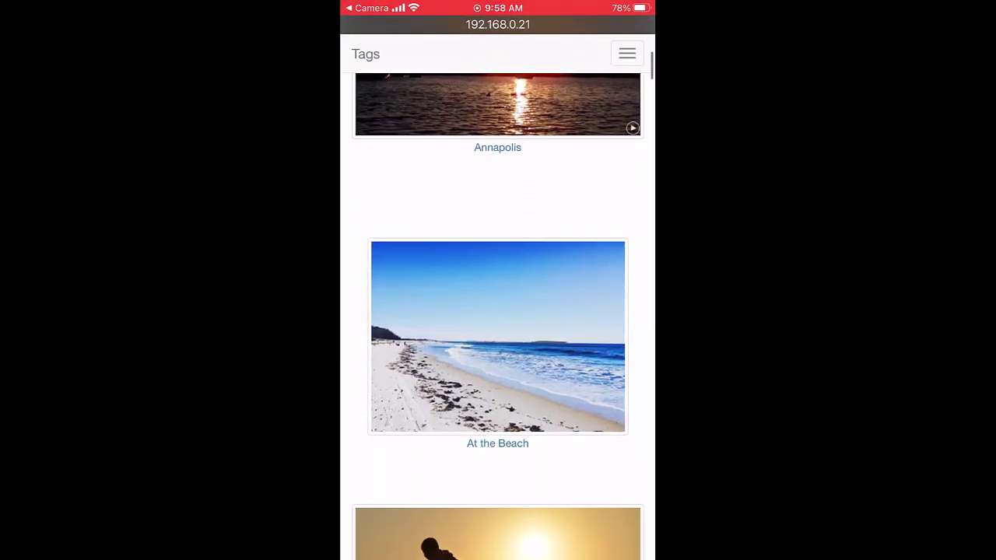
scroll(497, 312, down, 4)
scroll(497, 311, down, 2)
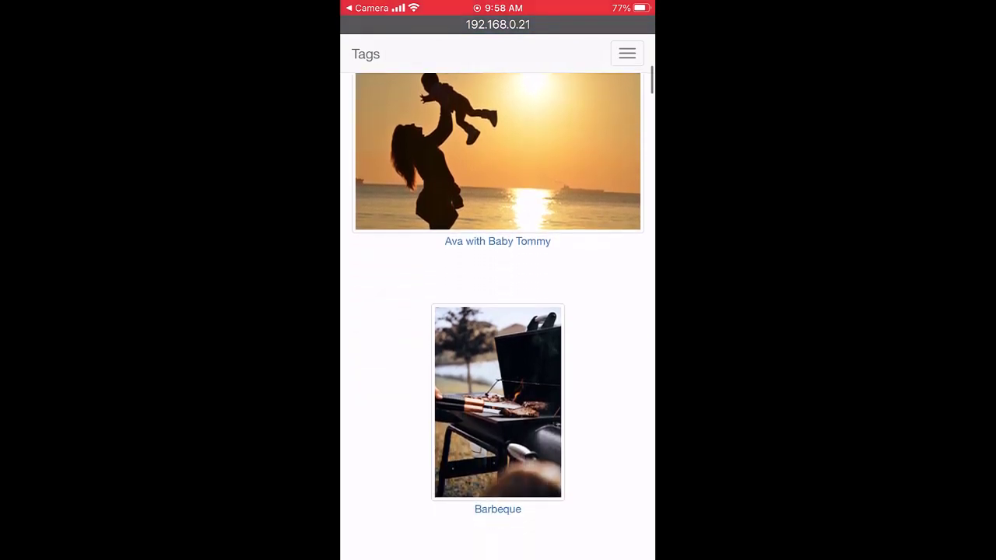
Go to the Favorites collection and browse its landscape and sunset photos.
click(627, 53)
click(374, 307)
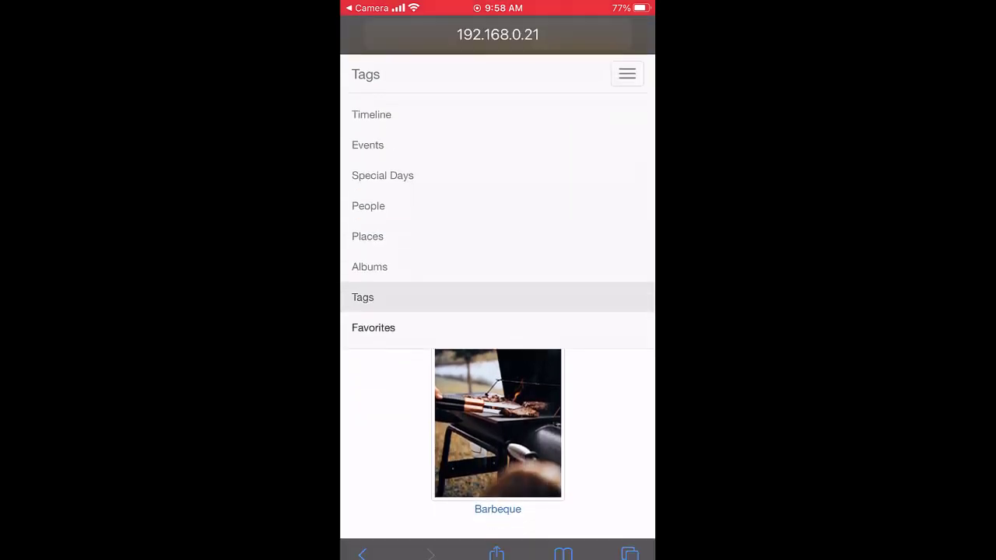
scroll(497, 311, down, 4)
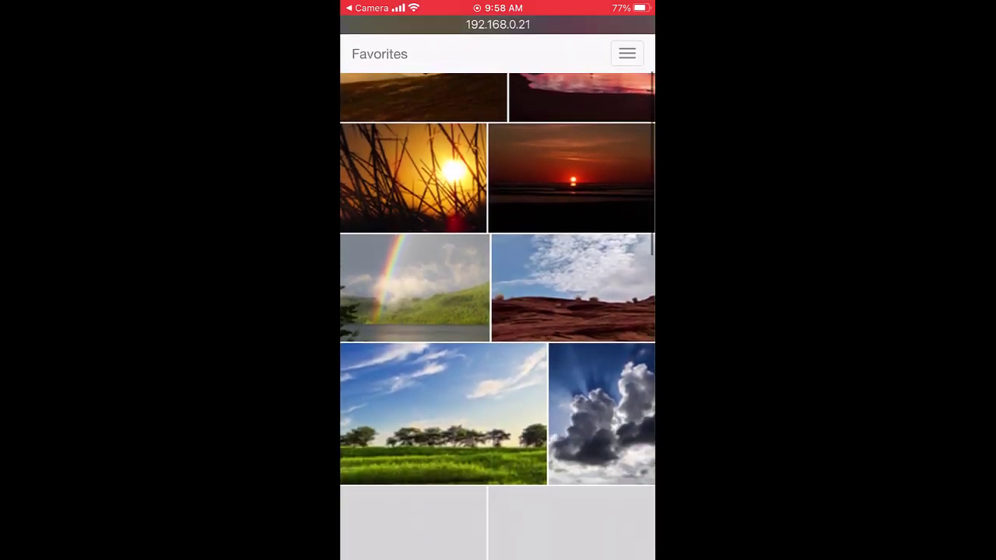
scroll(497, 311, down, 5)
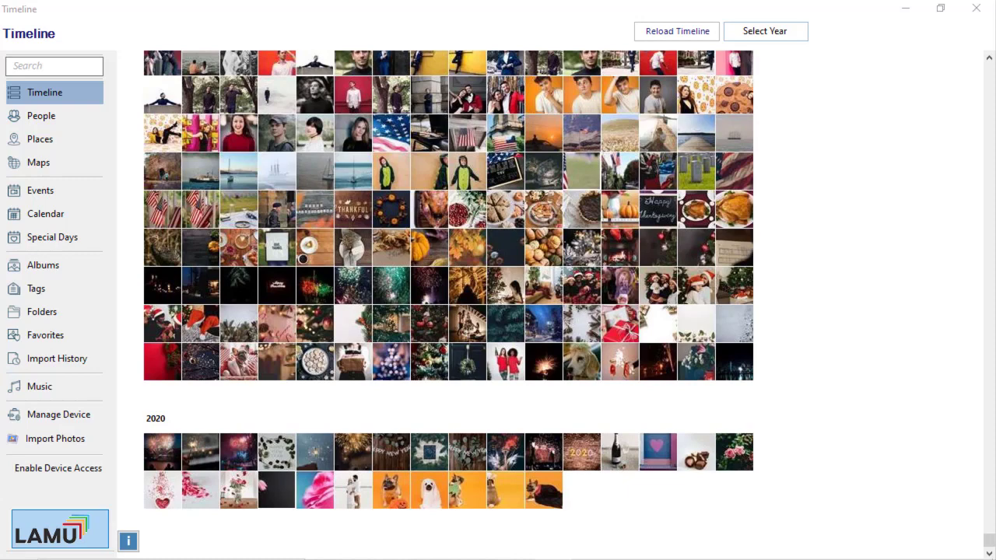
In the LAMU desktop application, check for software updates and install application version 20201020, closing the updater when done.
click(62, 537)
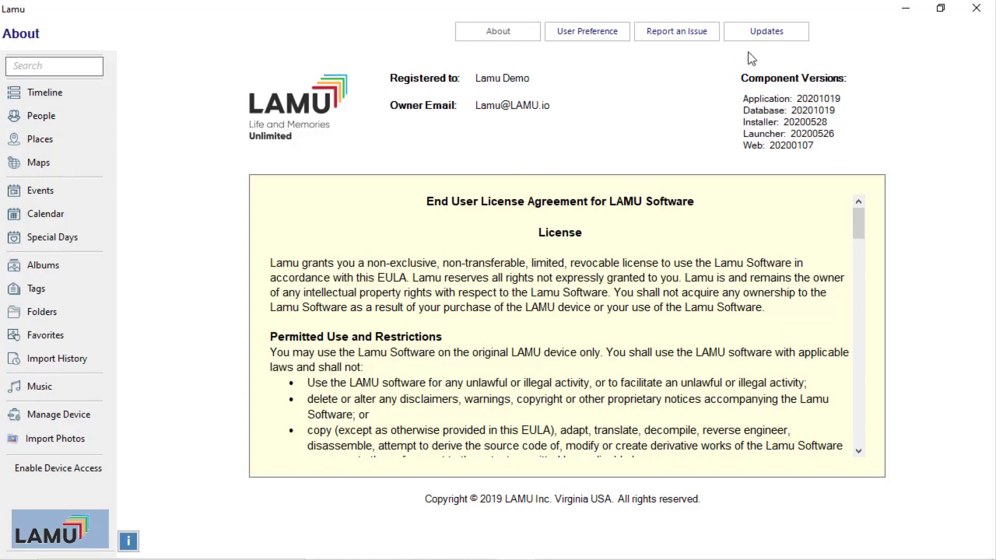
click(766, 33)
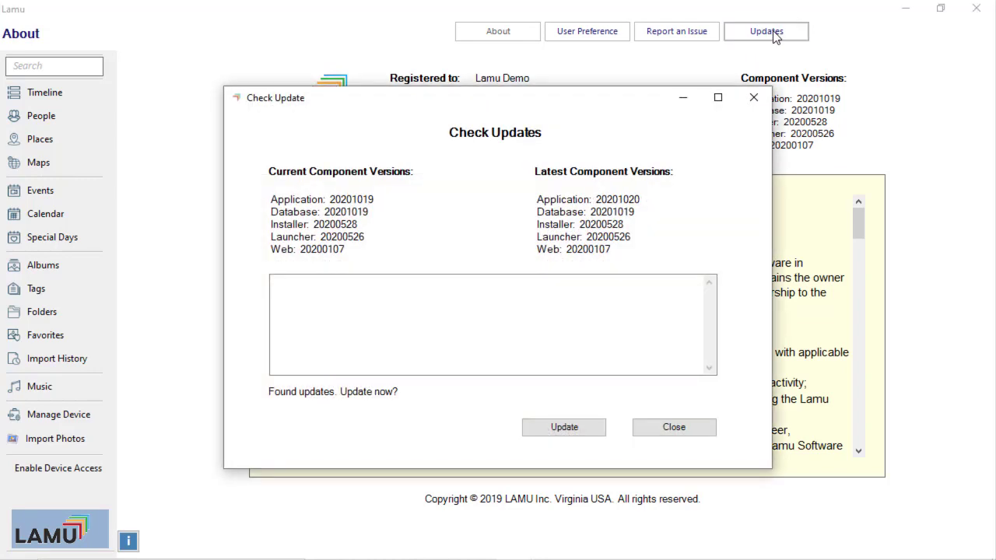
click(572, 429)
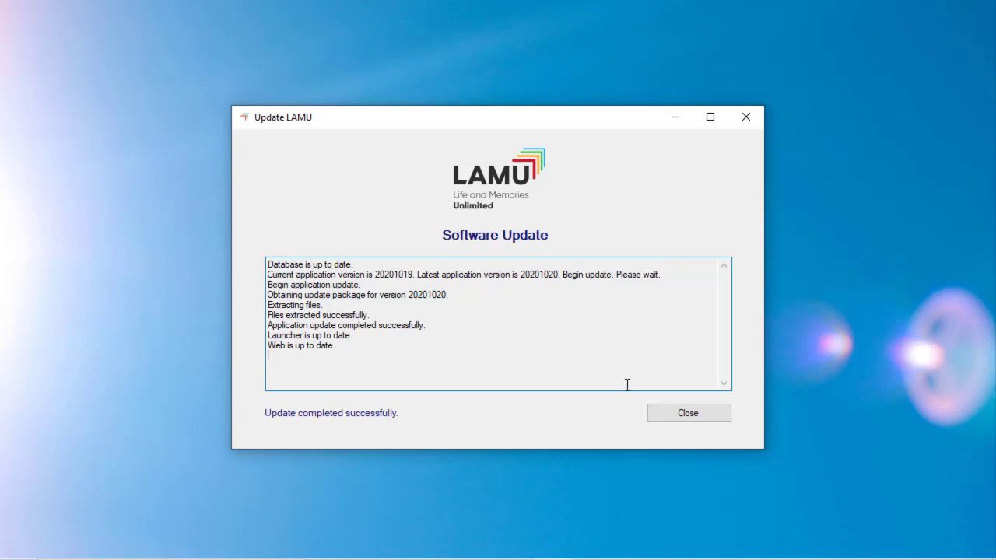
click(684, 415)
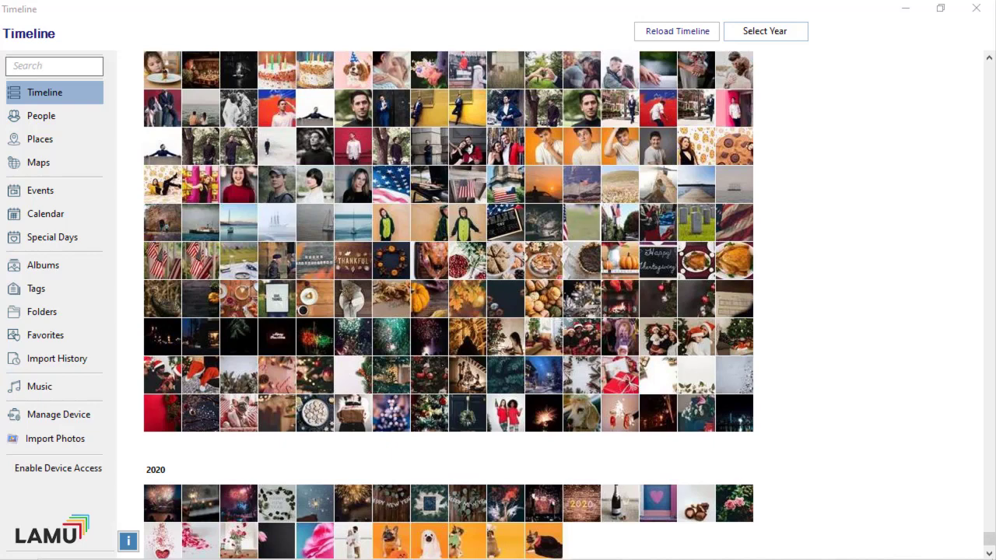
Return to the product's About page and open the form for reporting an issue.
click(60, 541)
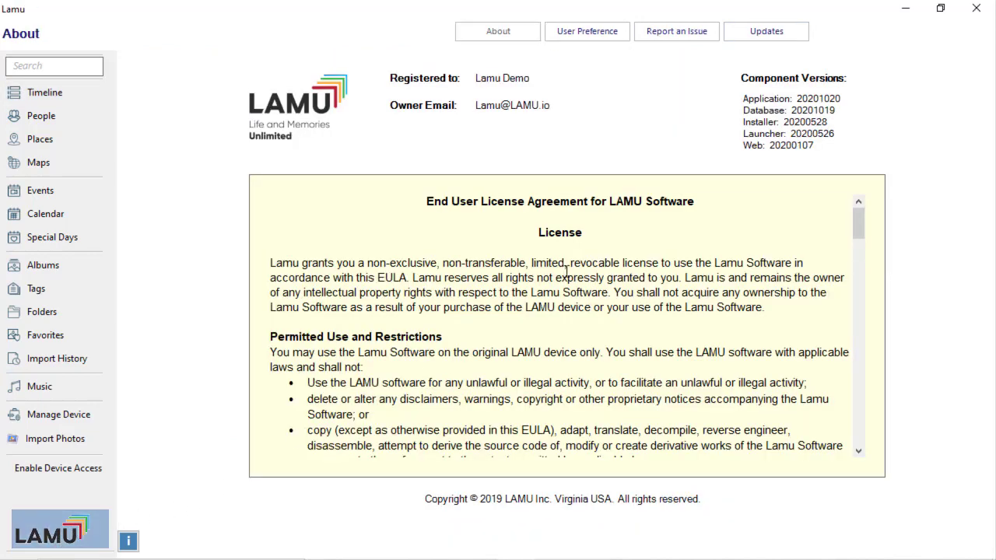
click(679, 32)
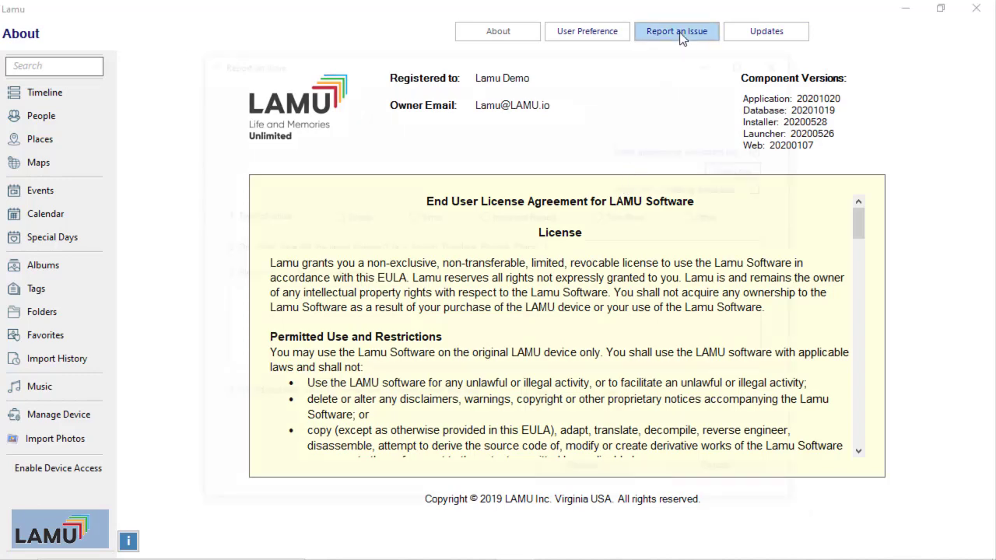